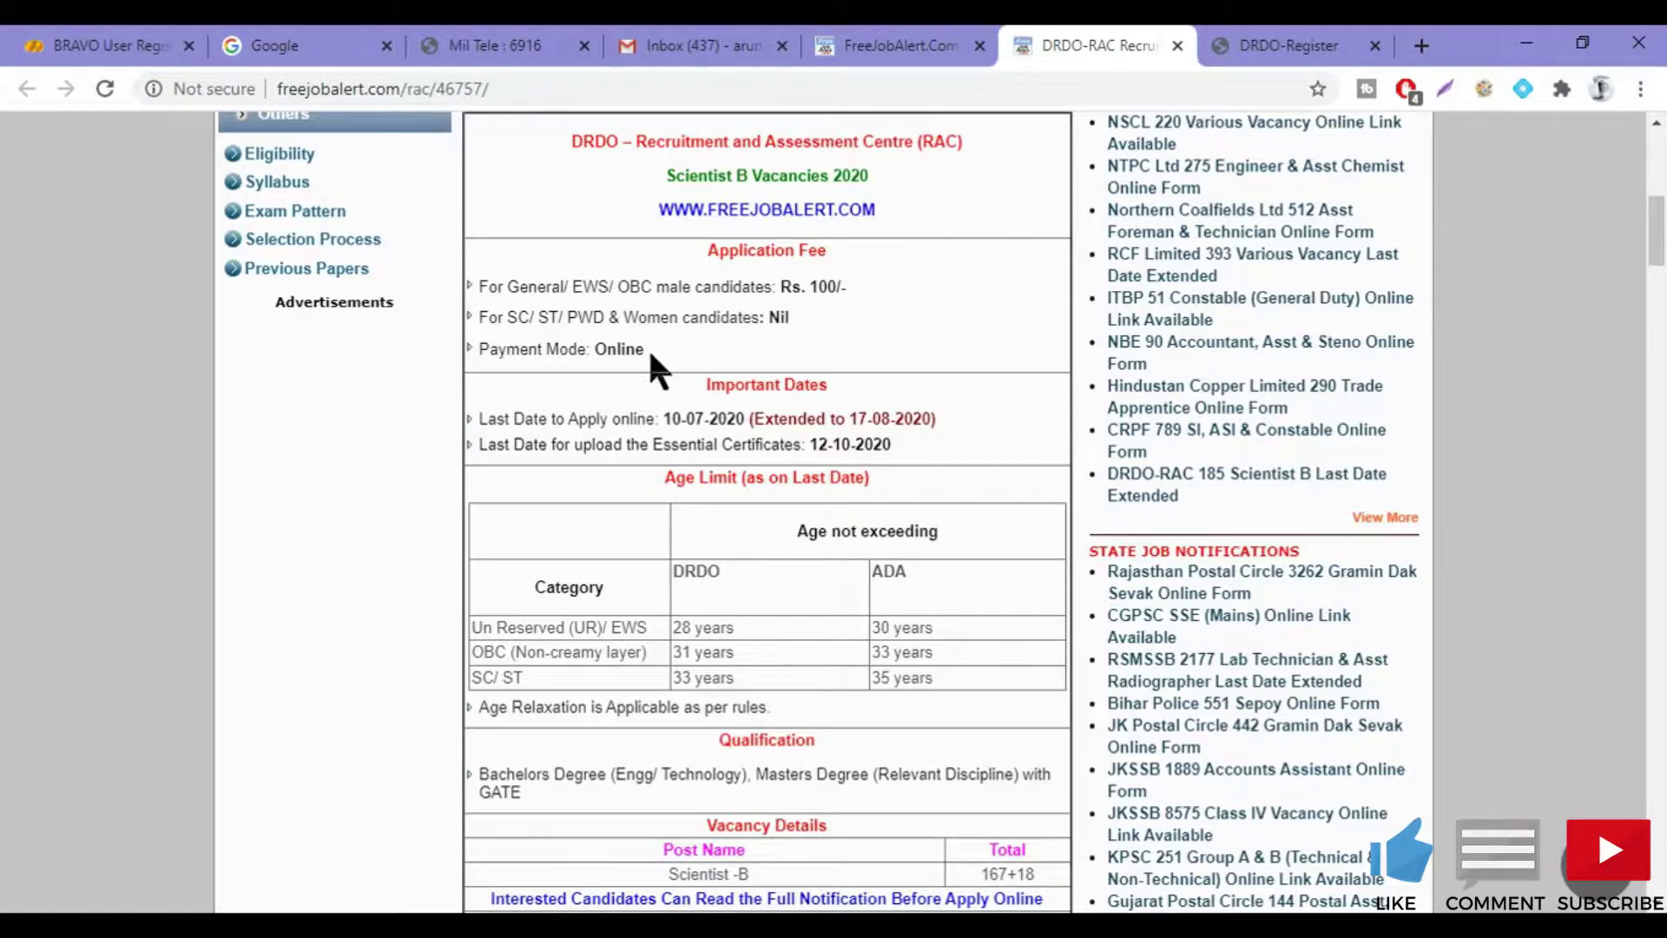
# Review the notice's payment mode, 12-10-2020 upload deadline and GATE requirement, then follow Apply Online
pyautogui.moveTo(611, 355); pyautogui.dragTo(579, 351)
pyautogui.moveTo(812, 445); pyautogui.dragTo(934, 461)
pyautogui.scroll(-3, 928, 449)
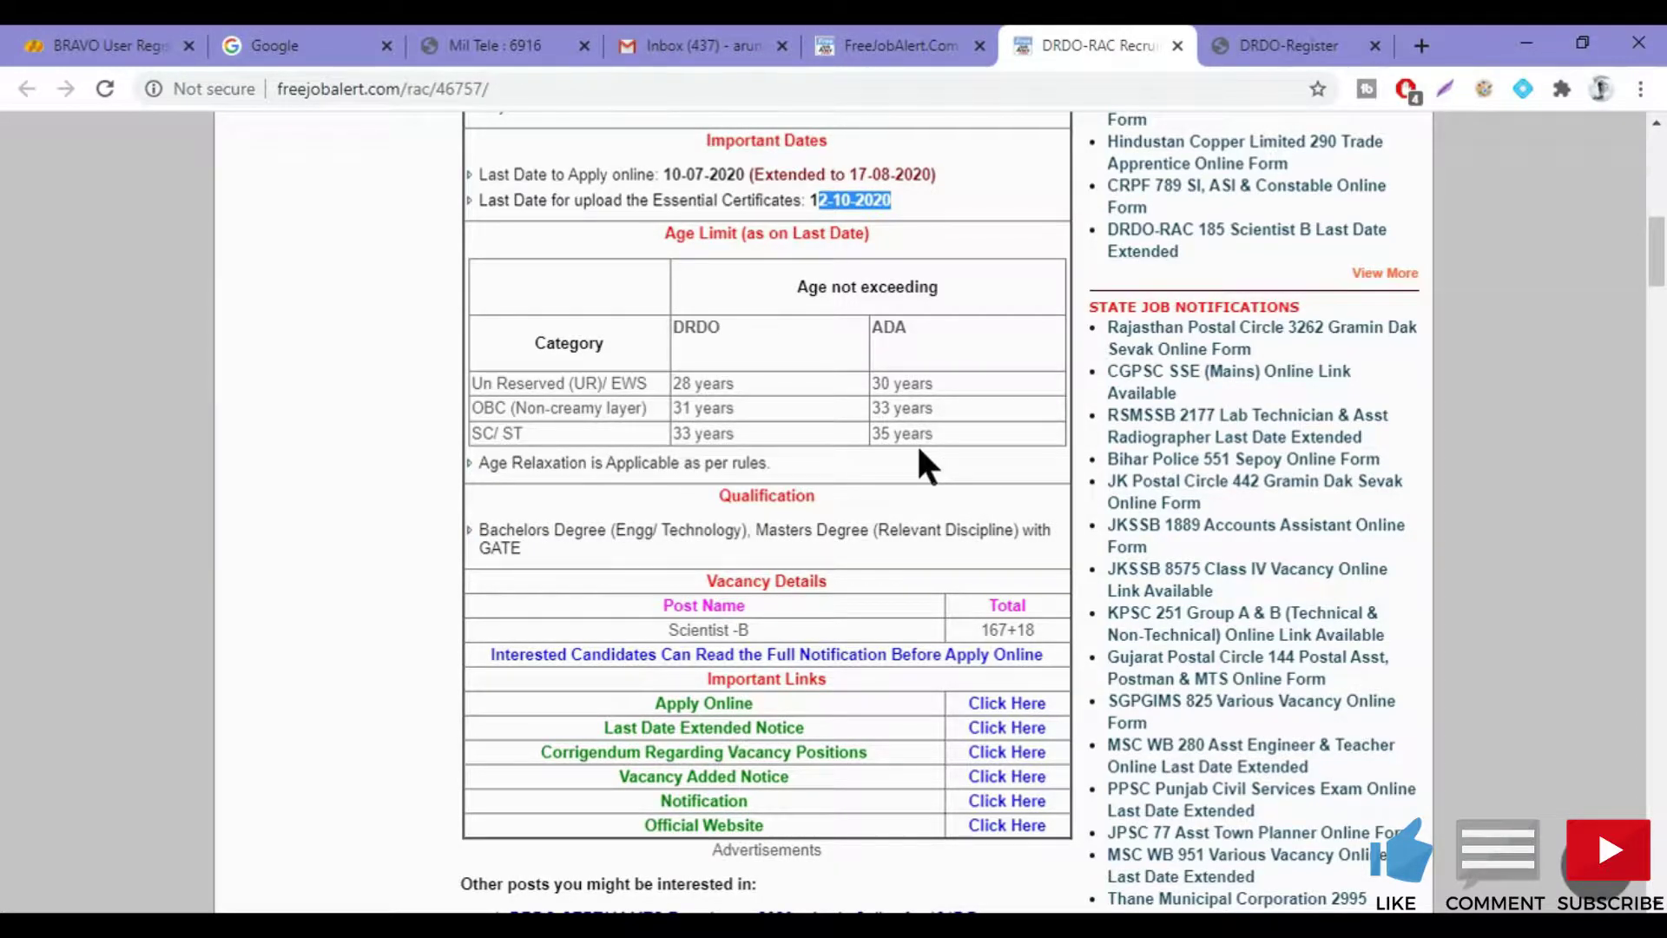
pyautogui.scroll(-3, 919, 449)
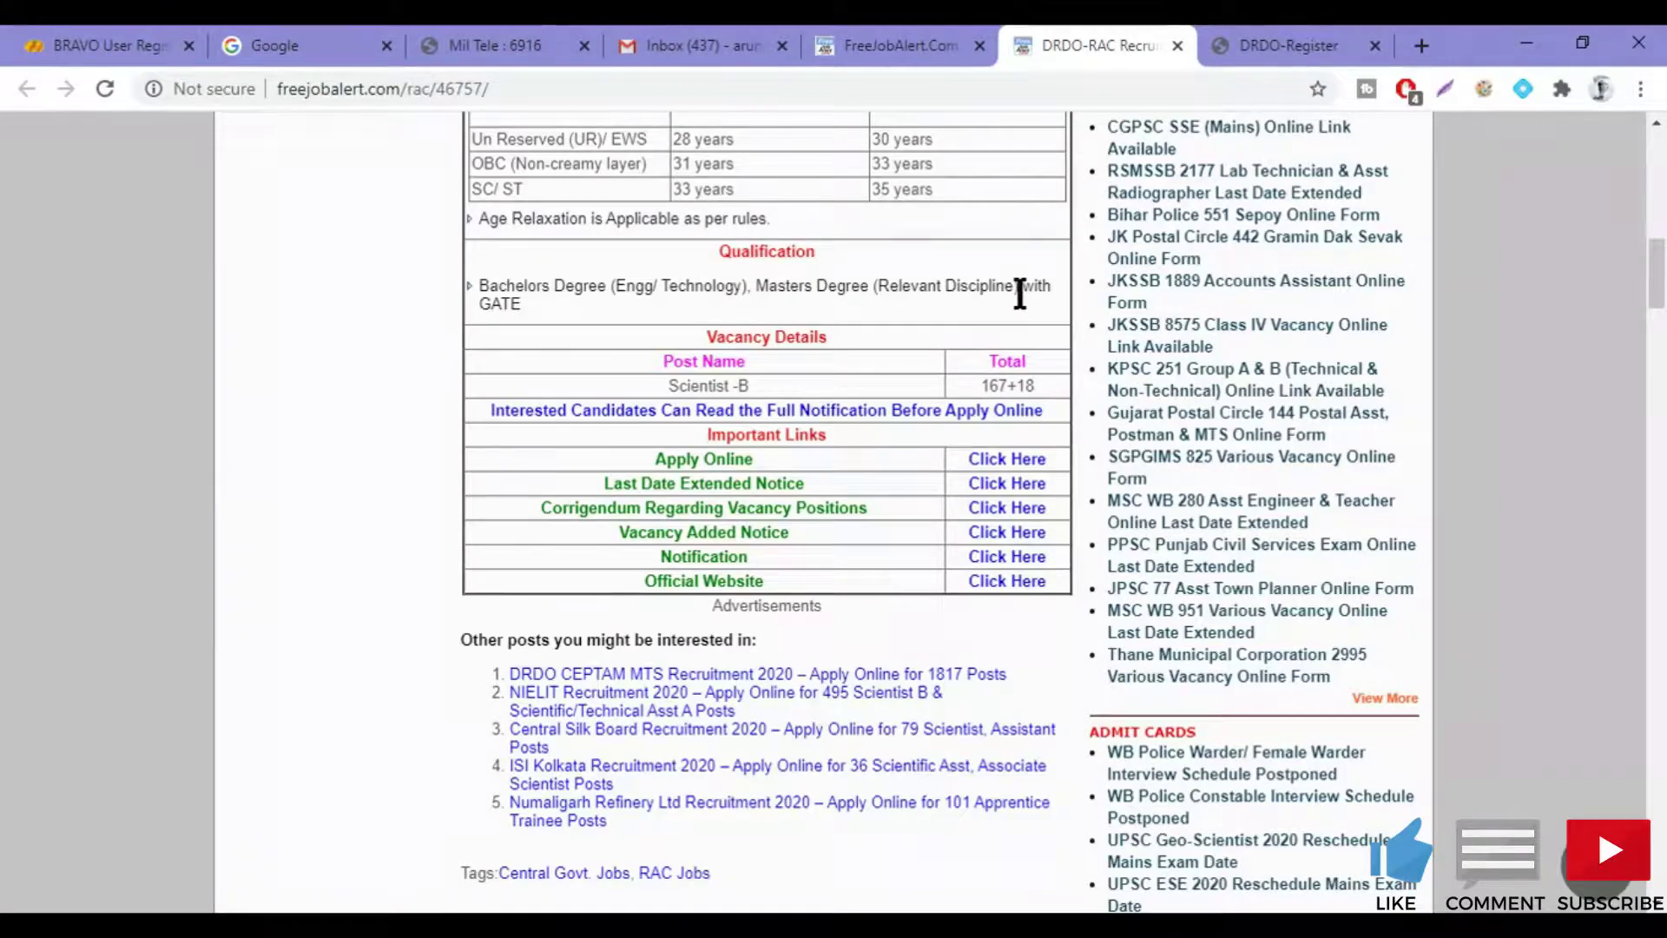
pyautogui.doubleClick(495, 303)
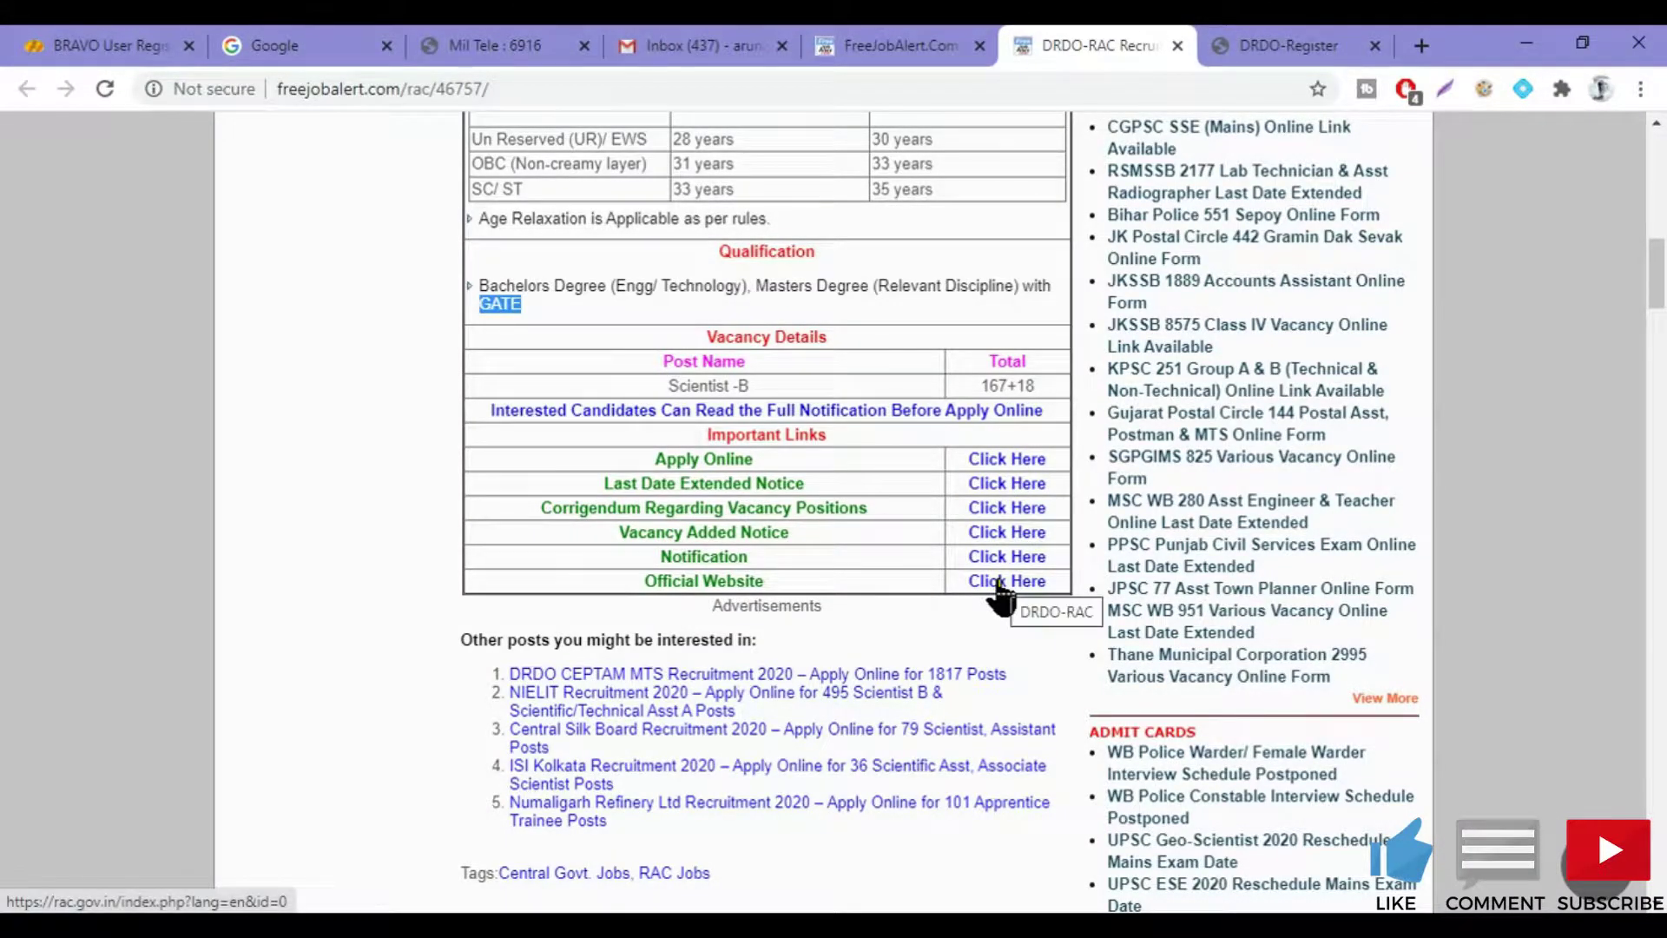
pyautogui.moveTo(604, 483); pyautogui.dragTo(804, 484)
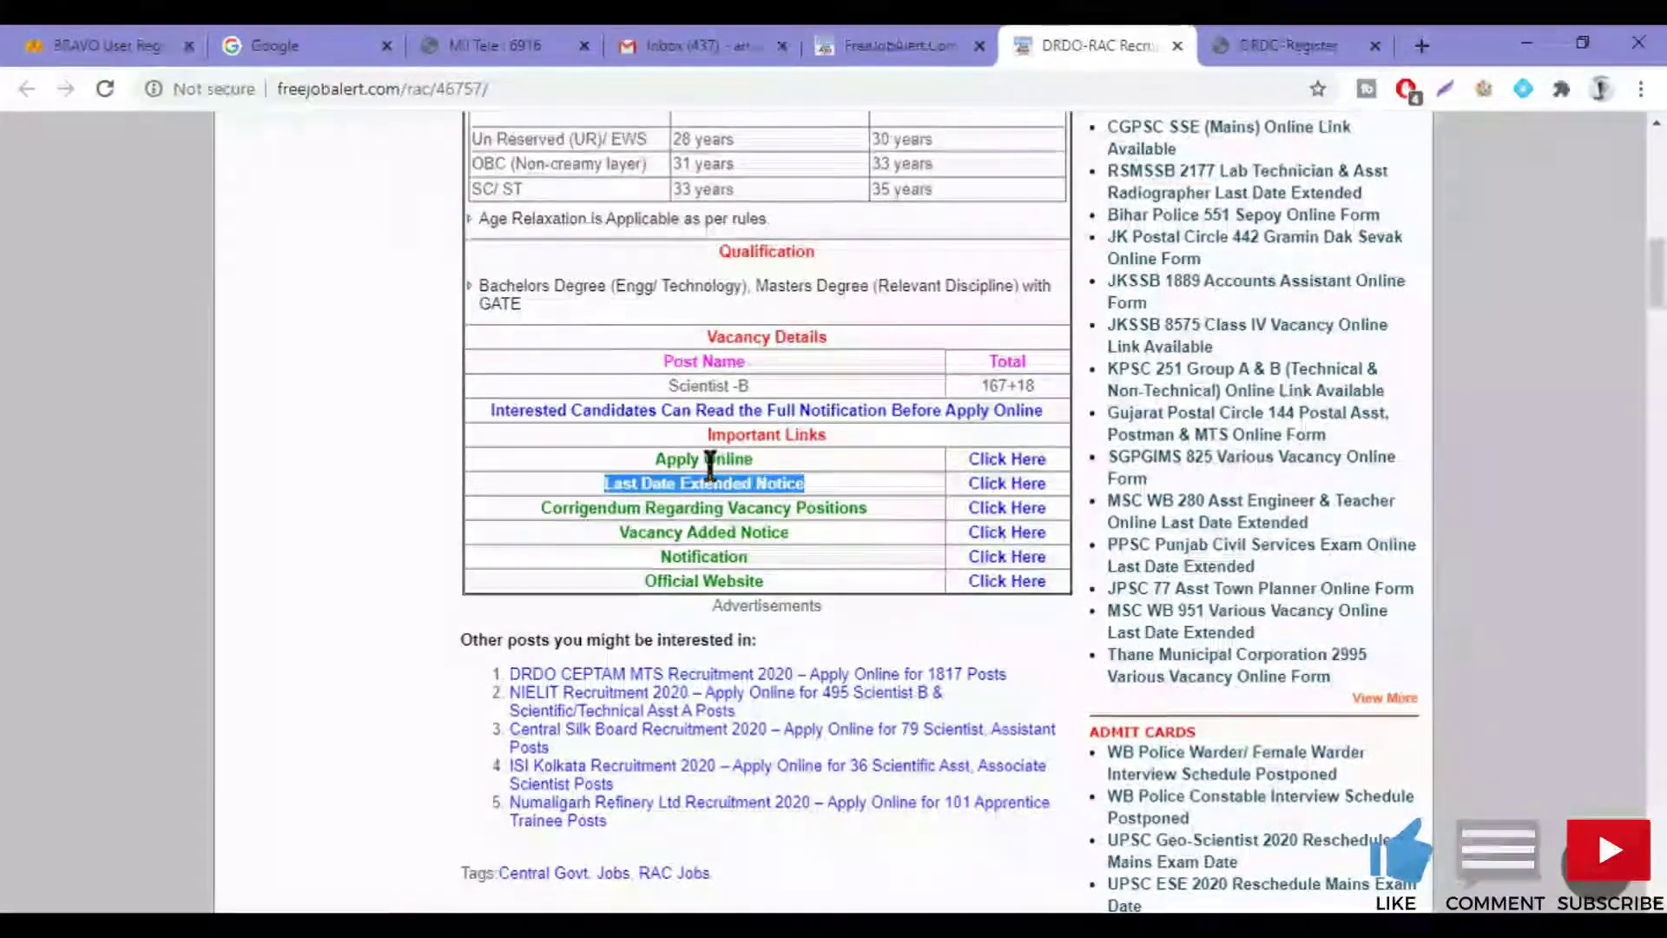
pyautogui.click(990, 460)
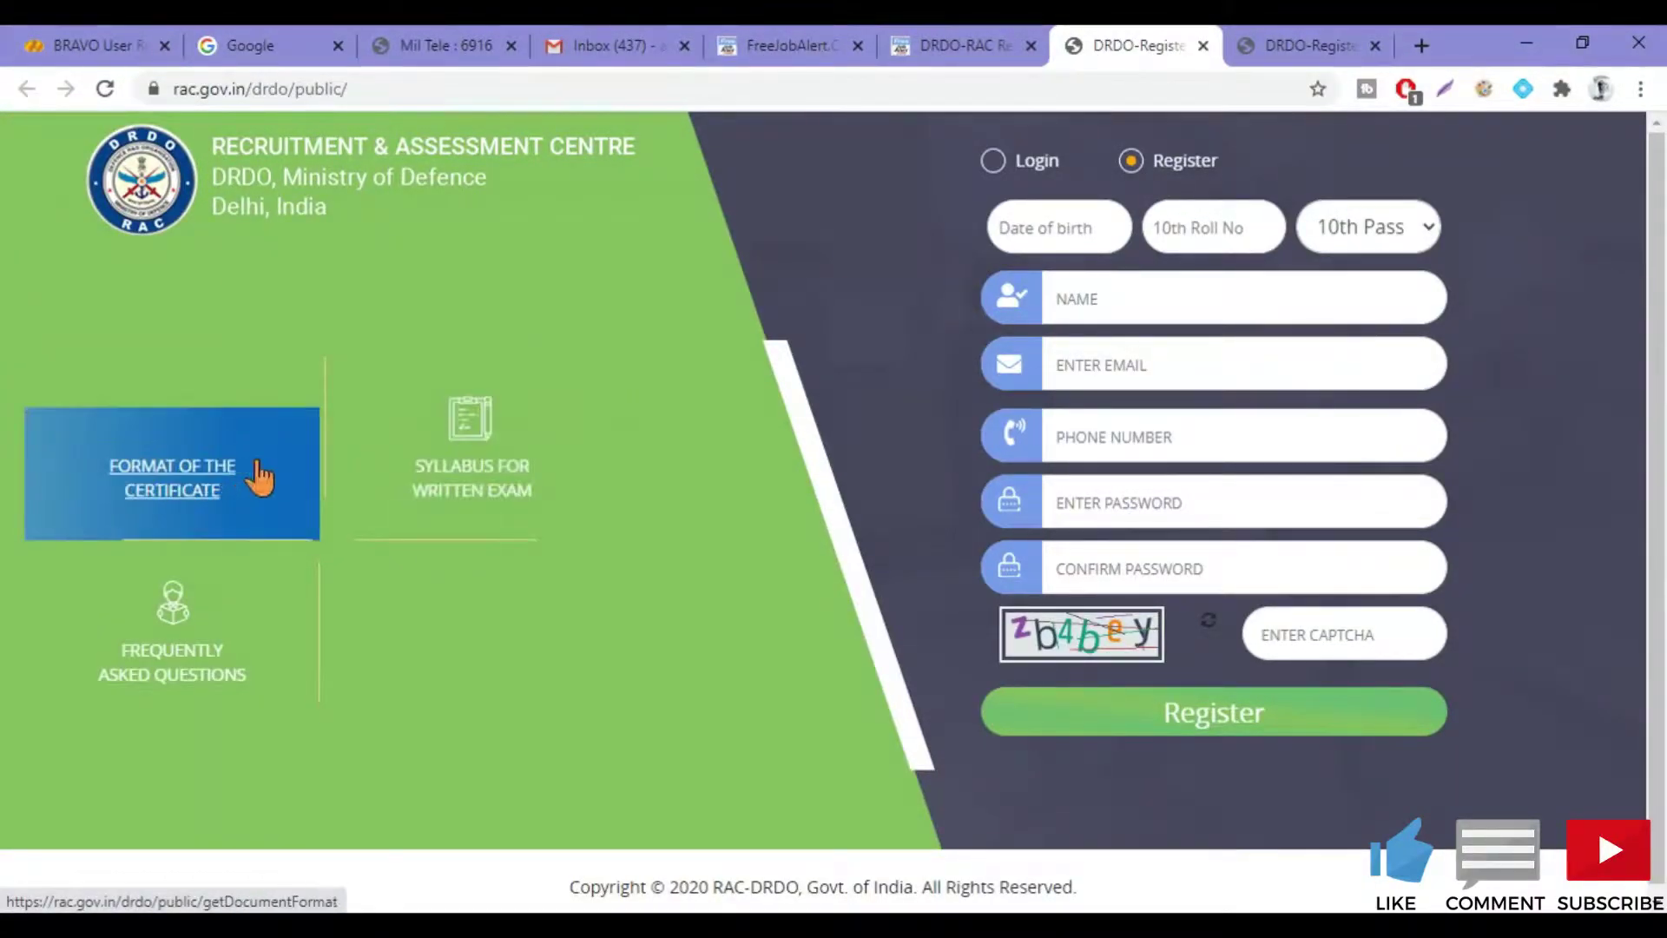
pyautogui.click(1179, 292)
pyautogui.click(1063, 230)
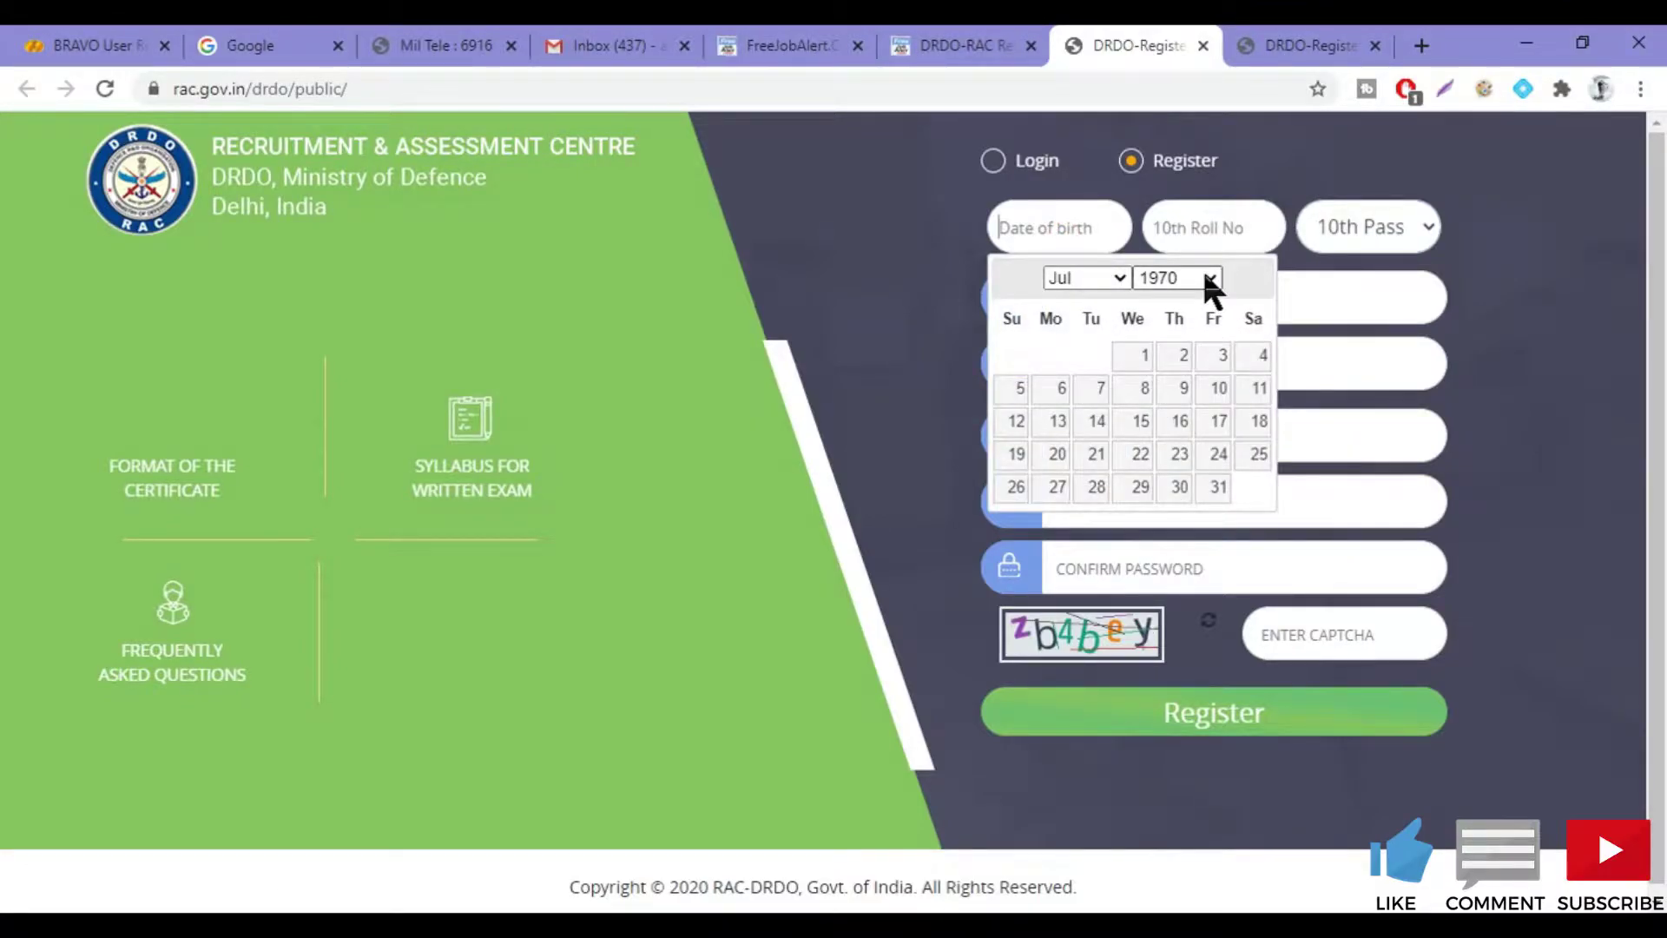
pyautogui.click(1395, 221)
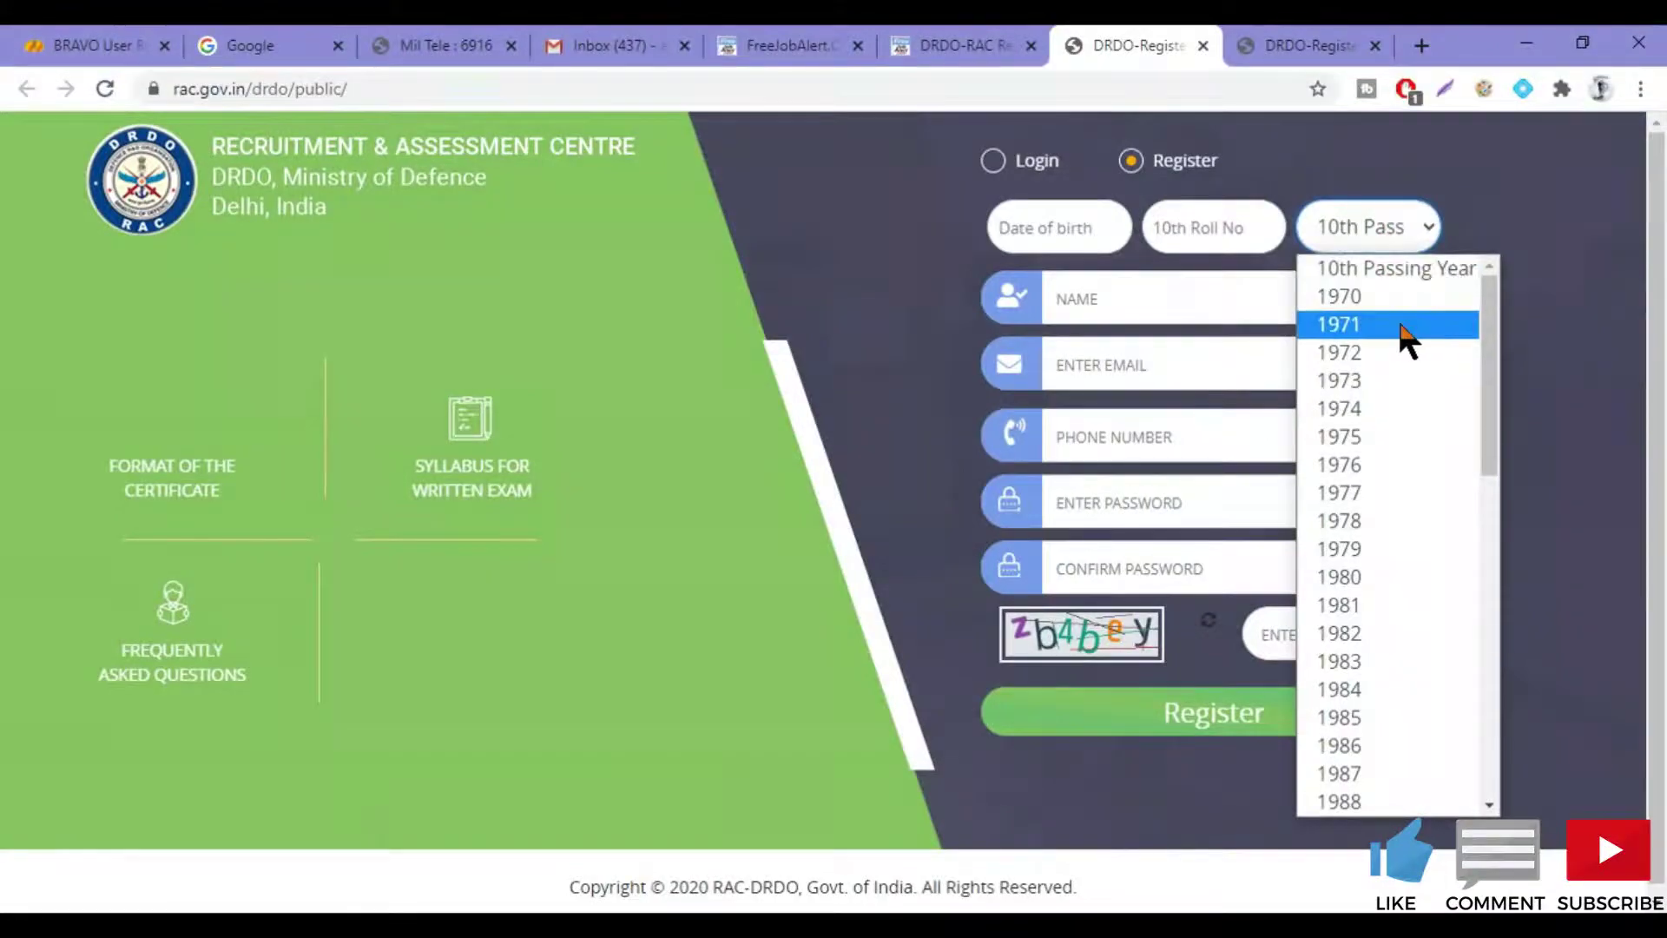
pyautogui.scroll(-1, 1354, 782)
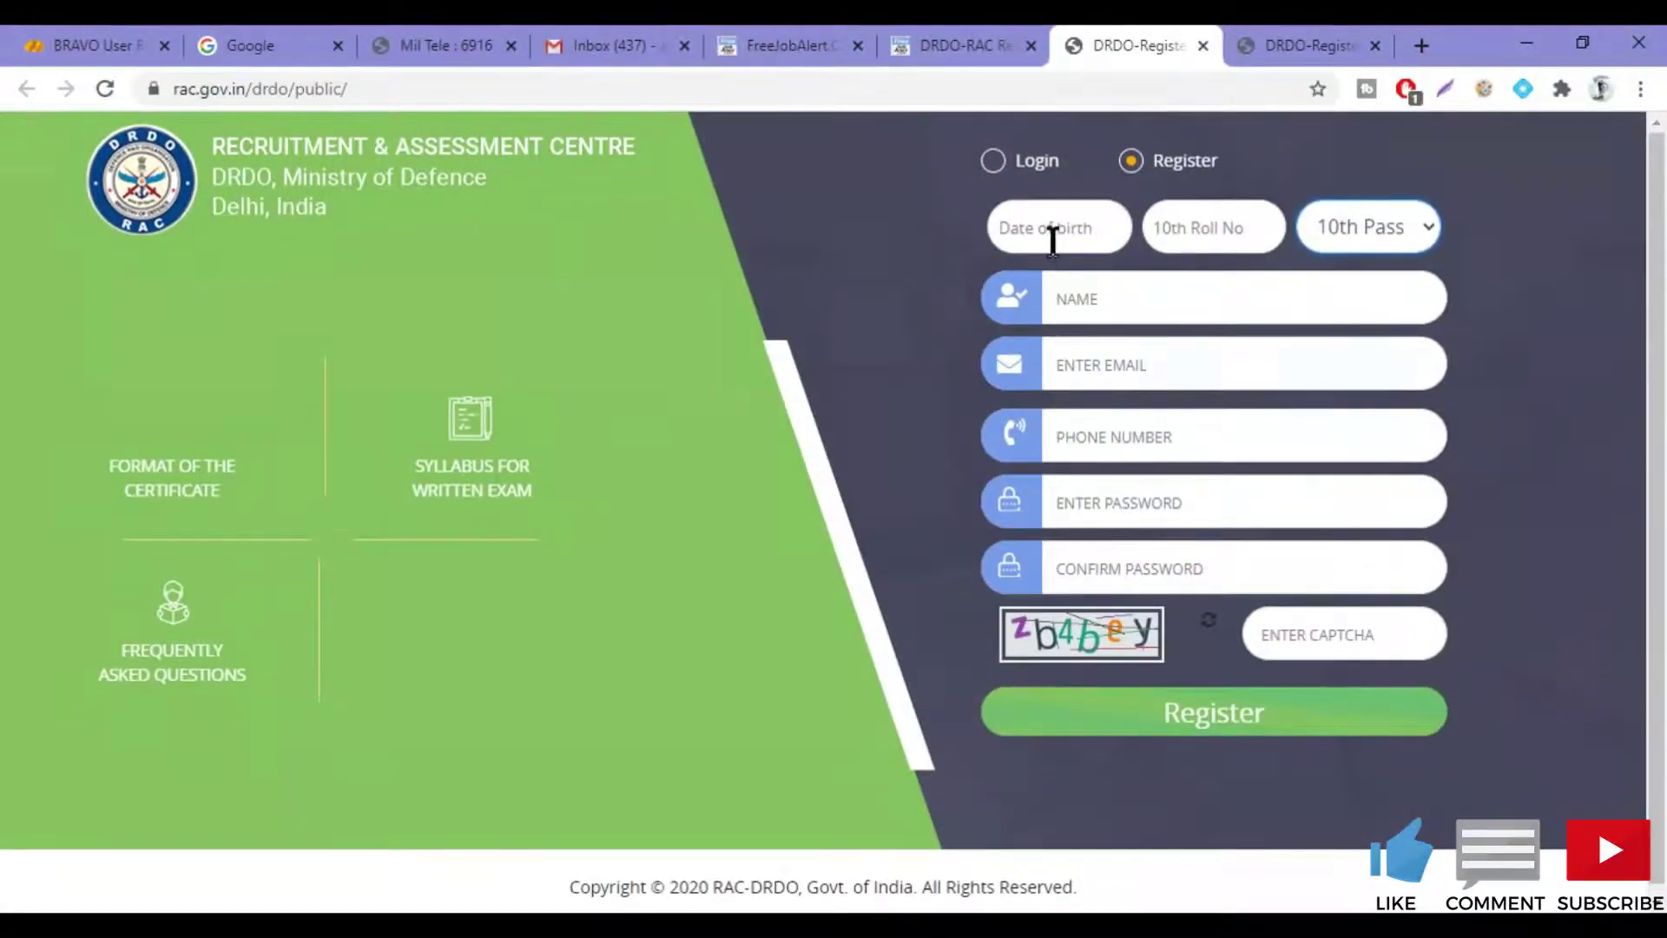
pyautogui.click(1054, 230)
pyautogui.click(1183, 276)
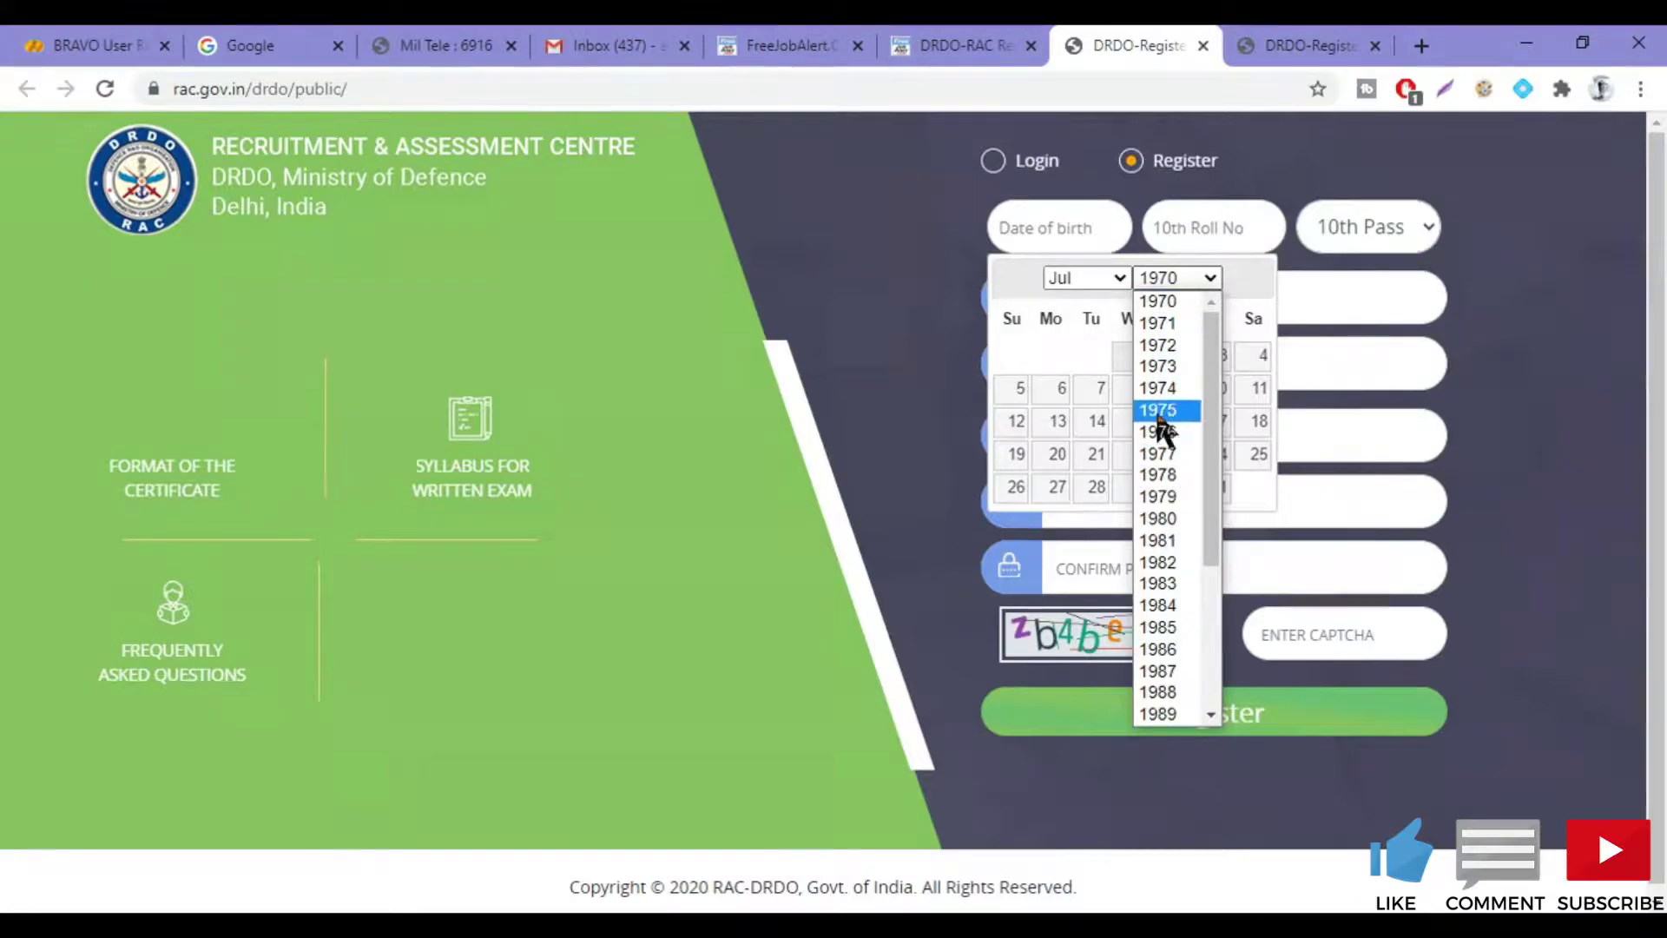
pyautogui.scroll(-3, 1174, 521)
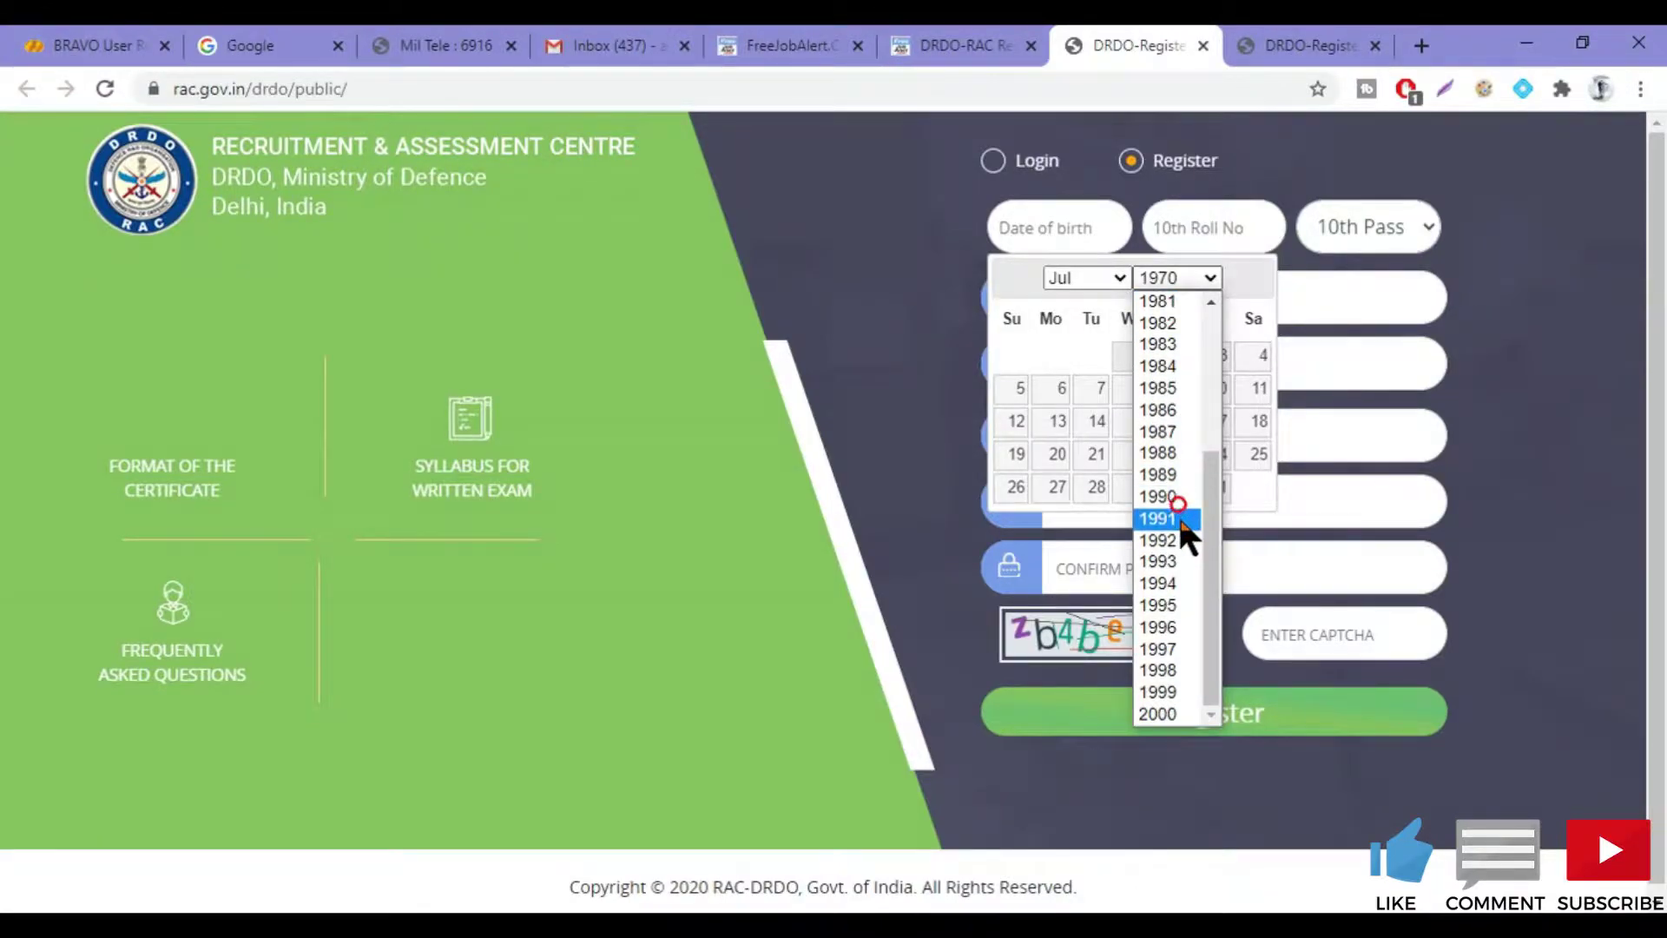
pyautogui.click(1178, 516)
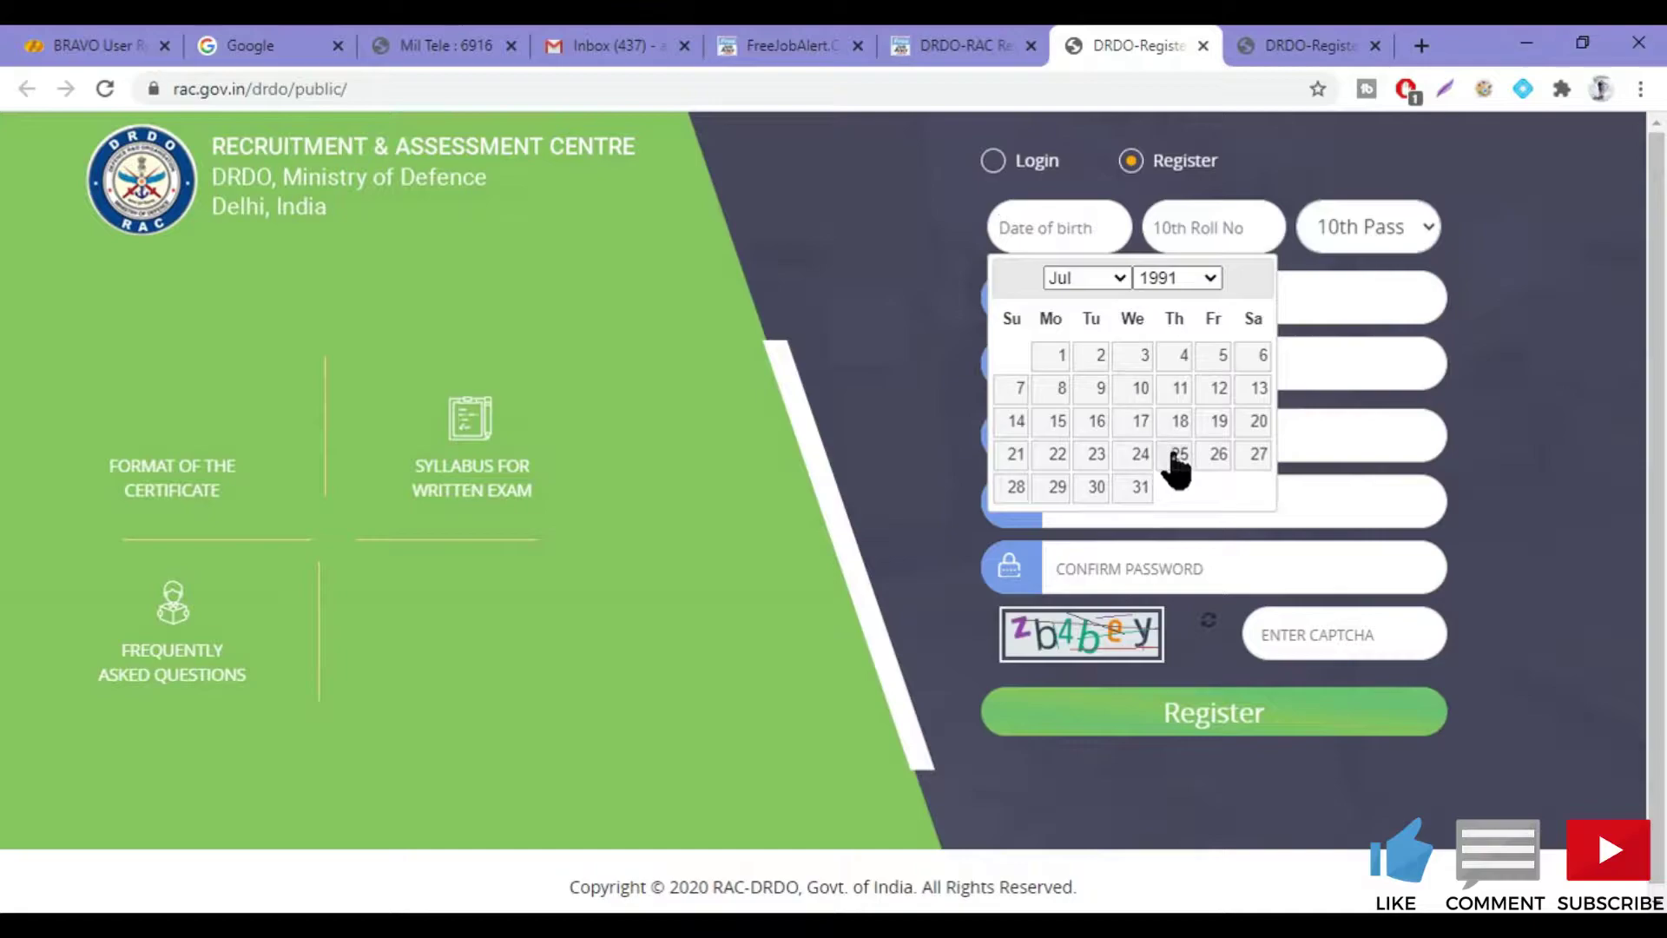
pyautogui.click(1088, 280)
pyautogui.click(1066, 412)
pyautogui.click(1143, 422)
# Fill in the 10th roll number, the applicant's full name, e-mail address and phone number
pyautogui.click(1238, 233)
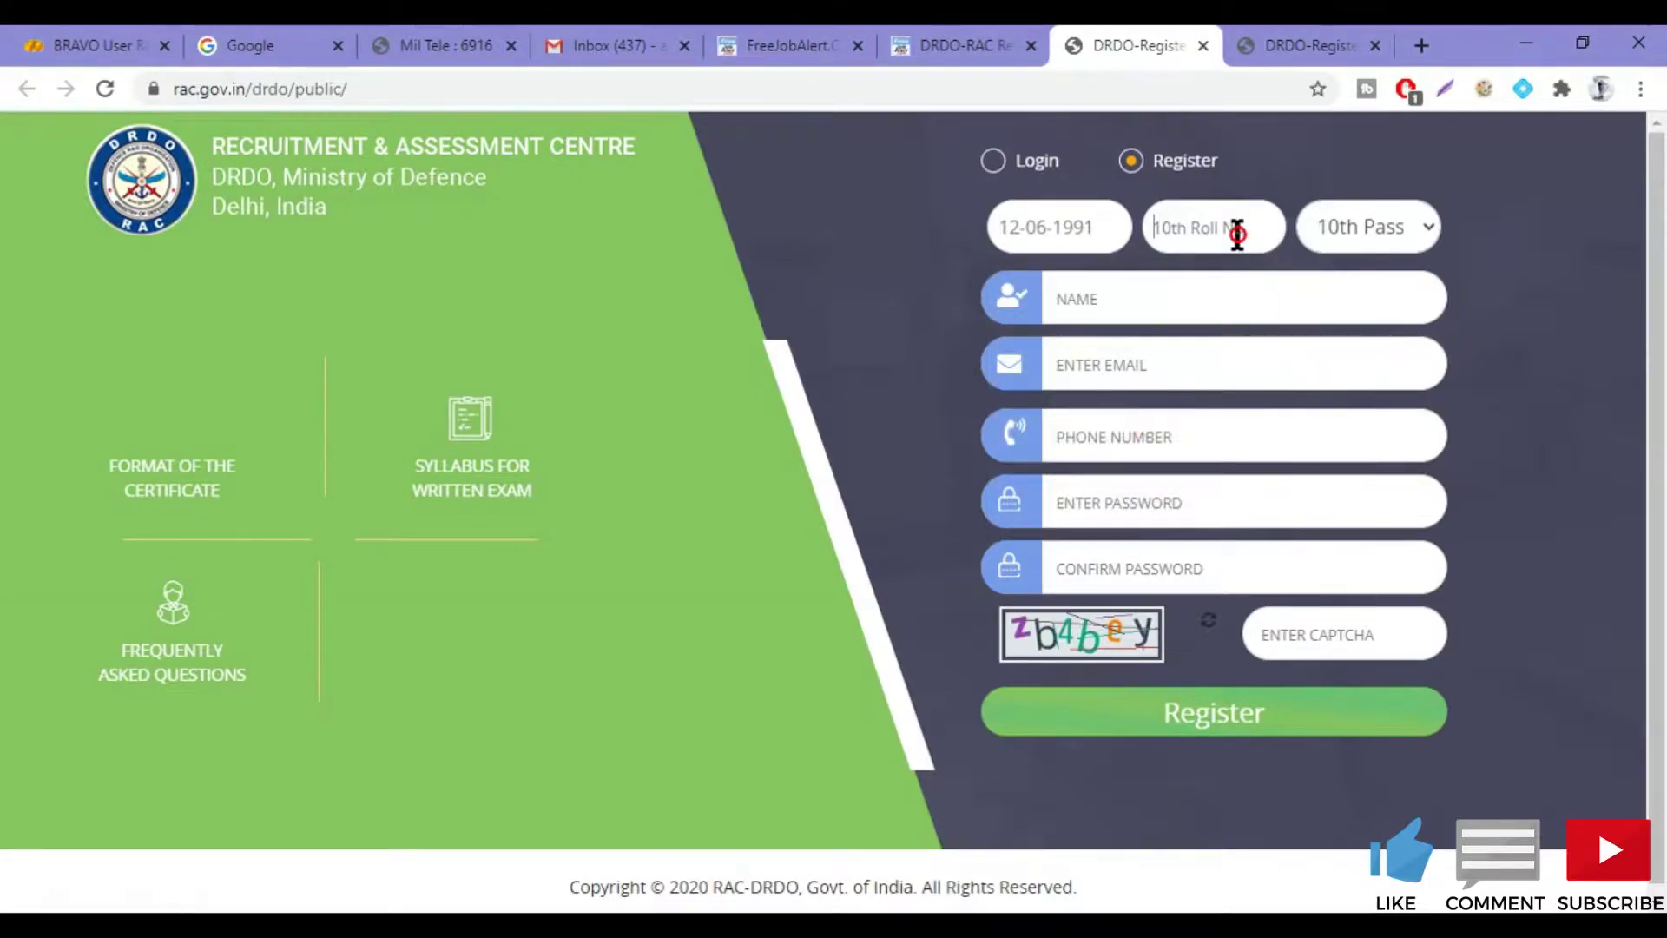
pyautogui.write('12345610')
pyautogui.click(1205, 302)
pyautogui.write('arun')
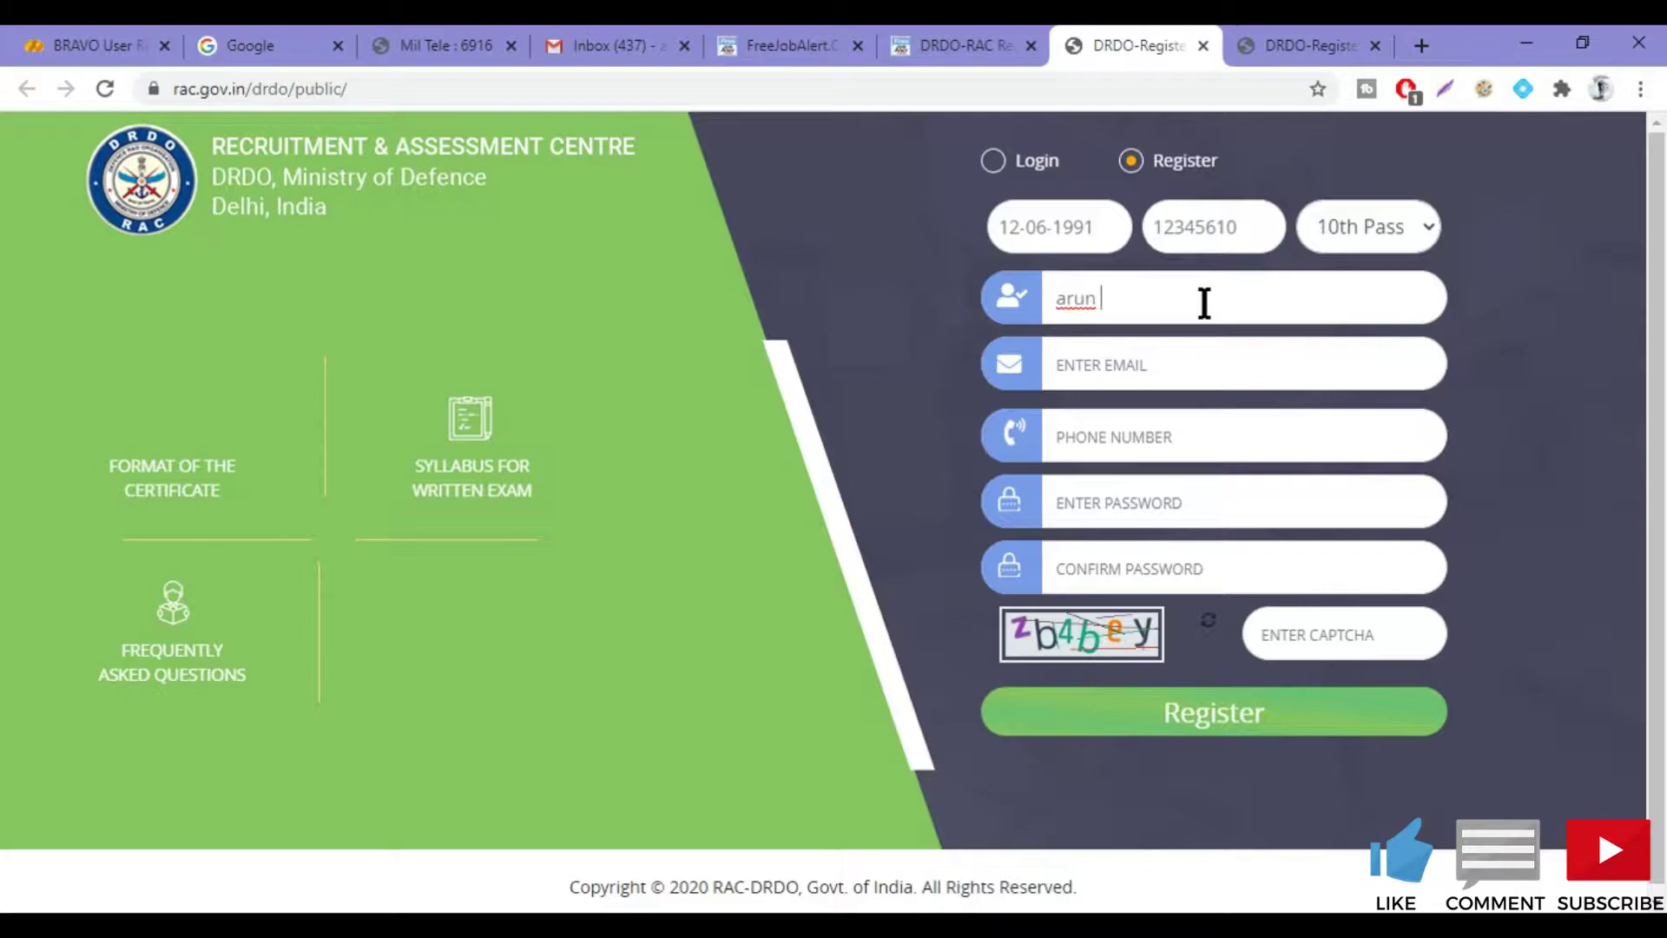
pyautogui.press('BackSpace')
pyautogui.press('BackSpace')
pyautogui.press('BackSpace')
pyautogui.press('BackSpace')
pyautogui.press('Tab')
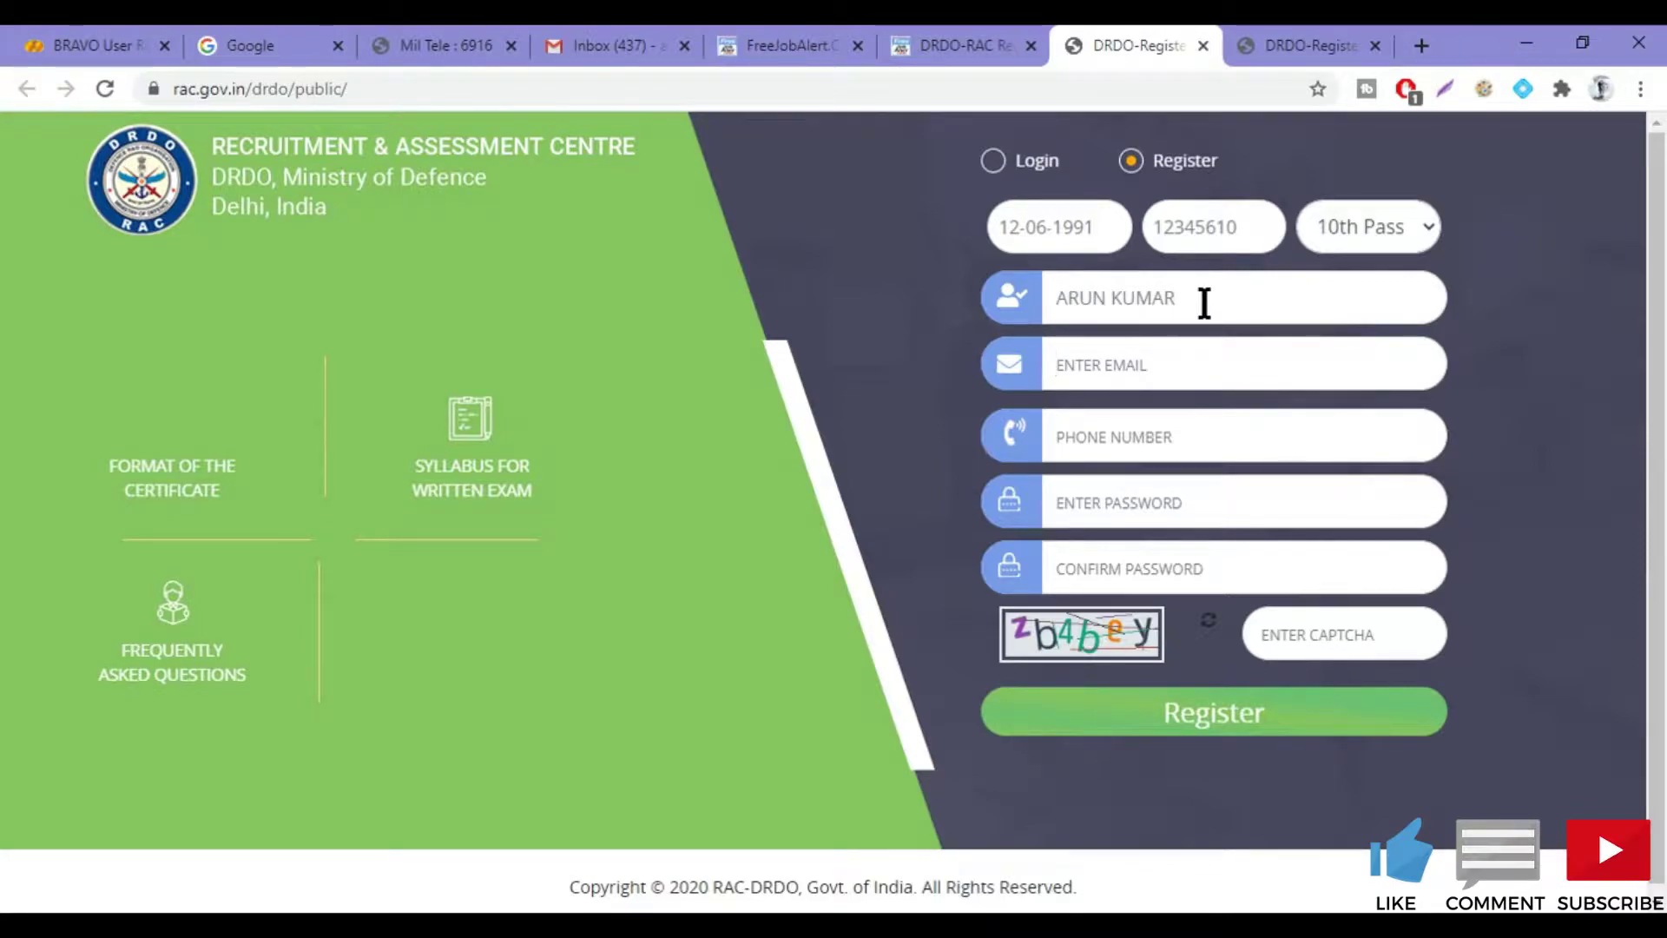
pyautogui.press('Tab')
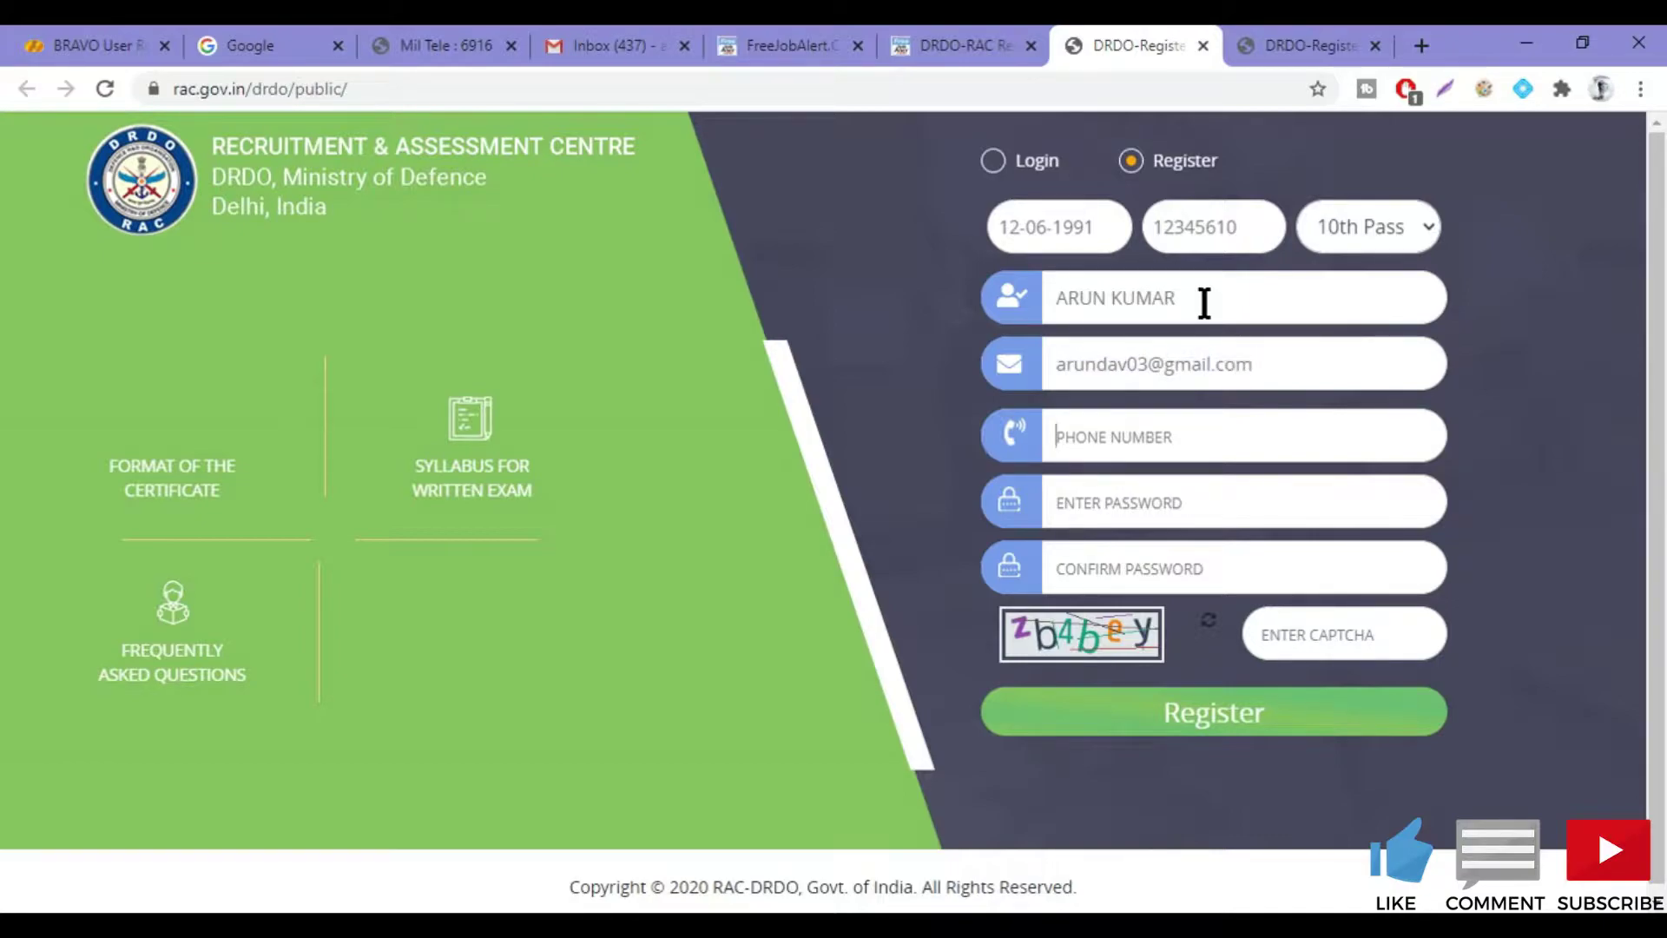
# Enter and confirm the account password, type the captcha, and submit the registration
pyautogui.press('Tab')
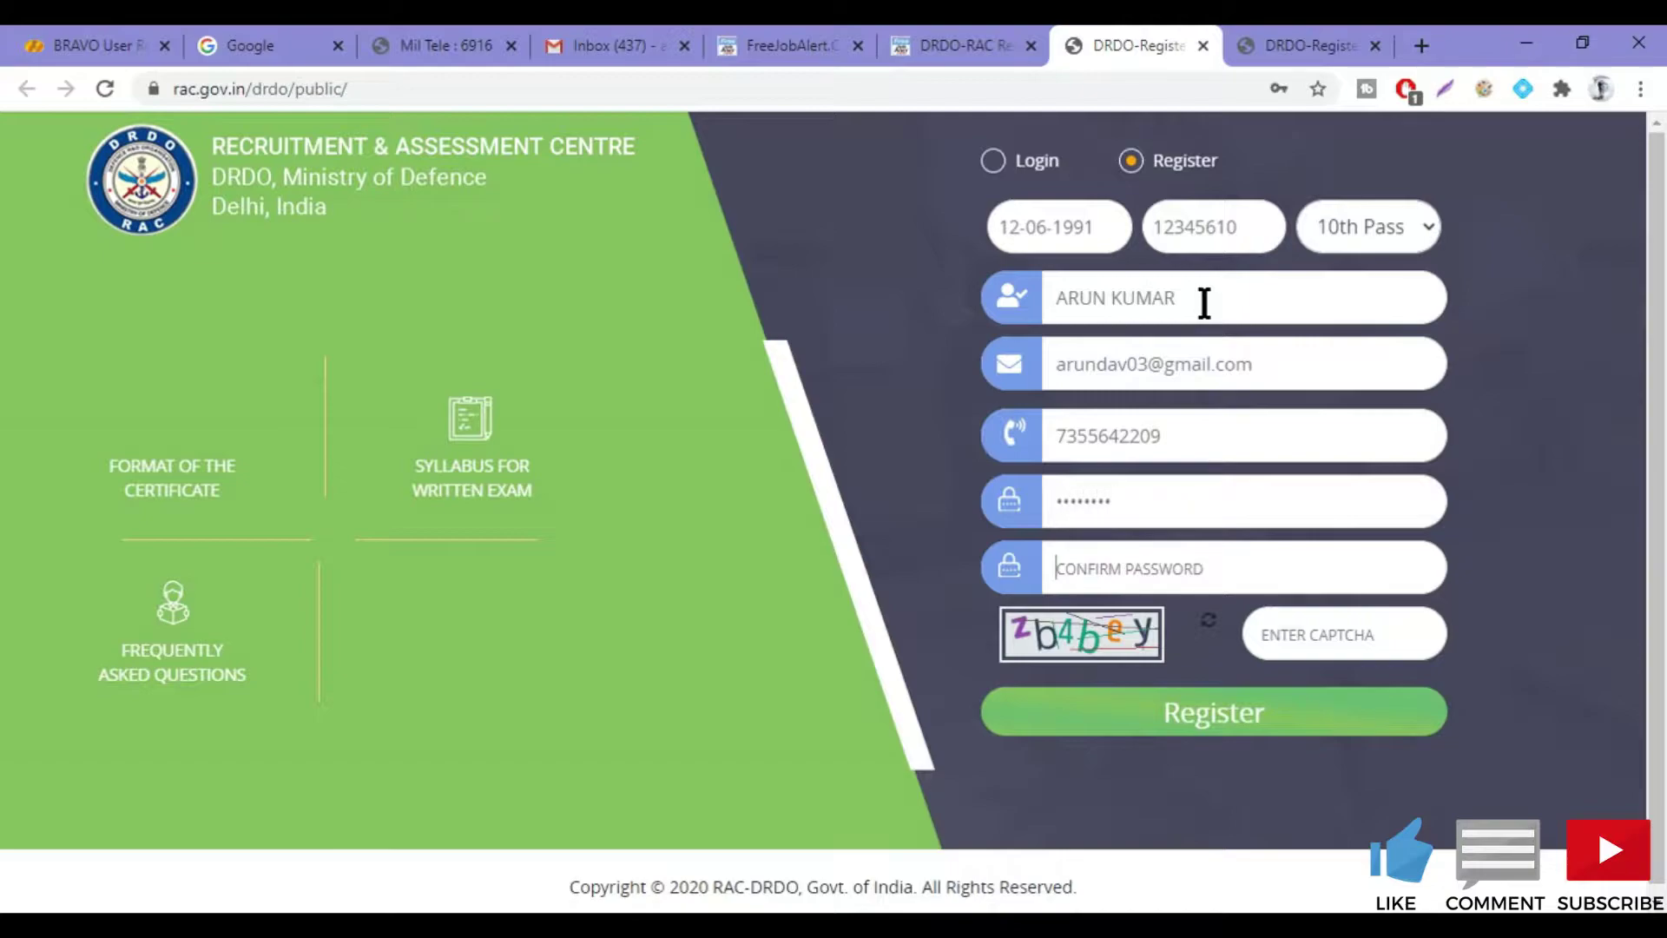
pyautogui.press('Tab')
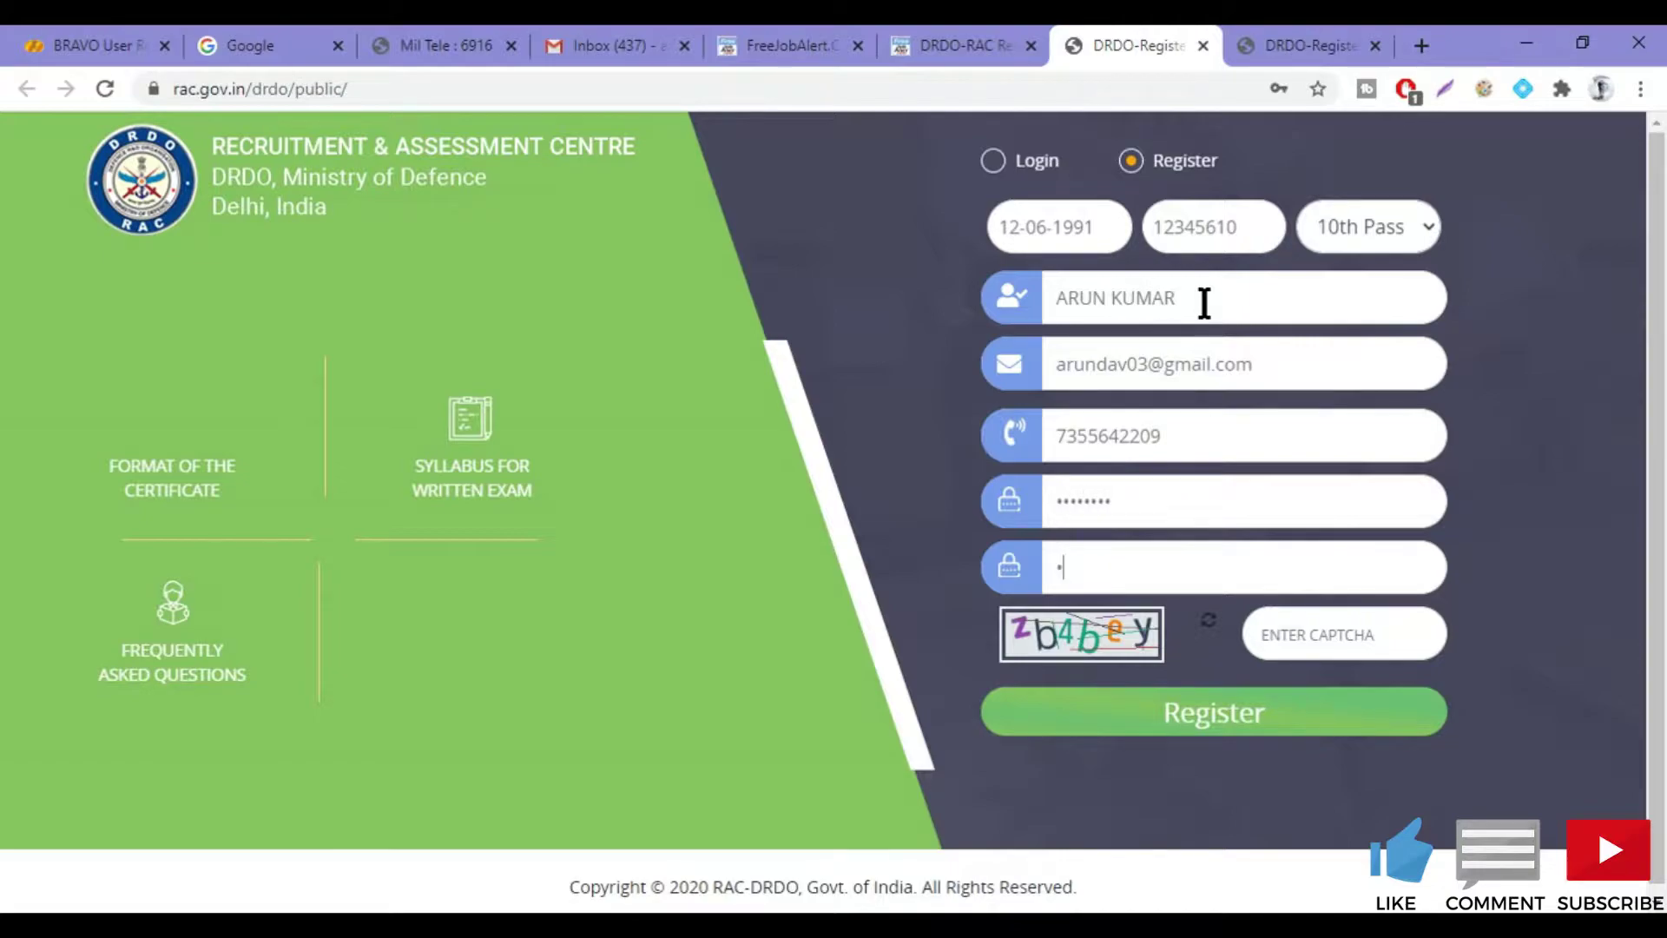
pyautogui.click(1299, 643)
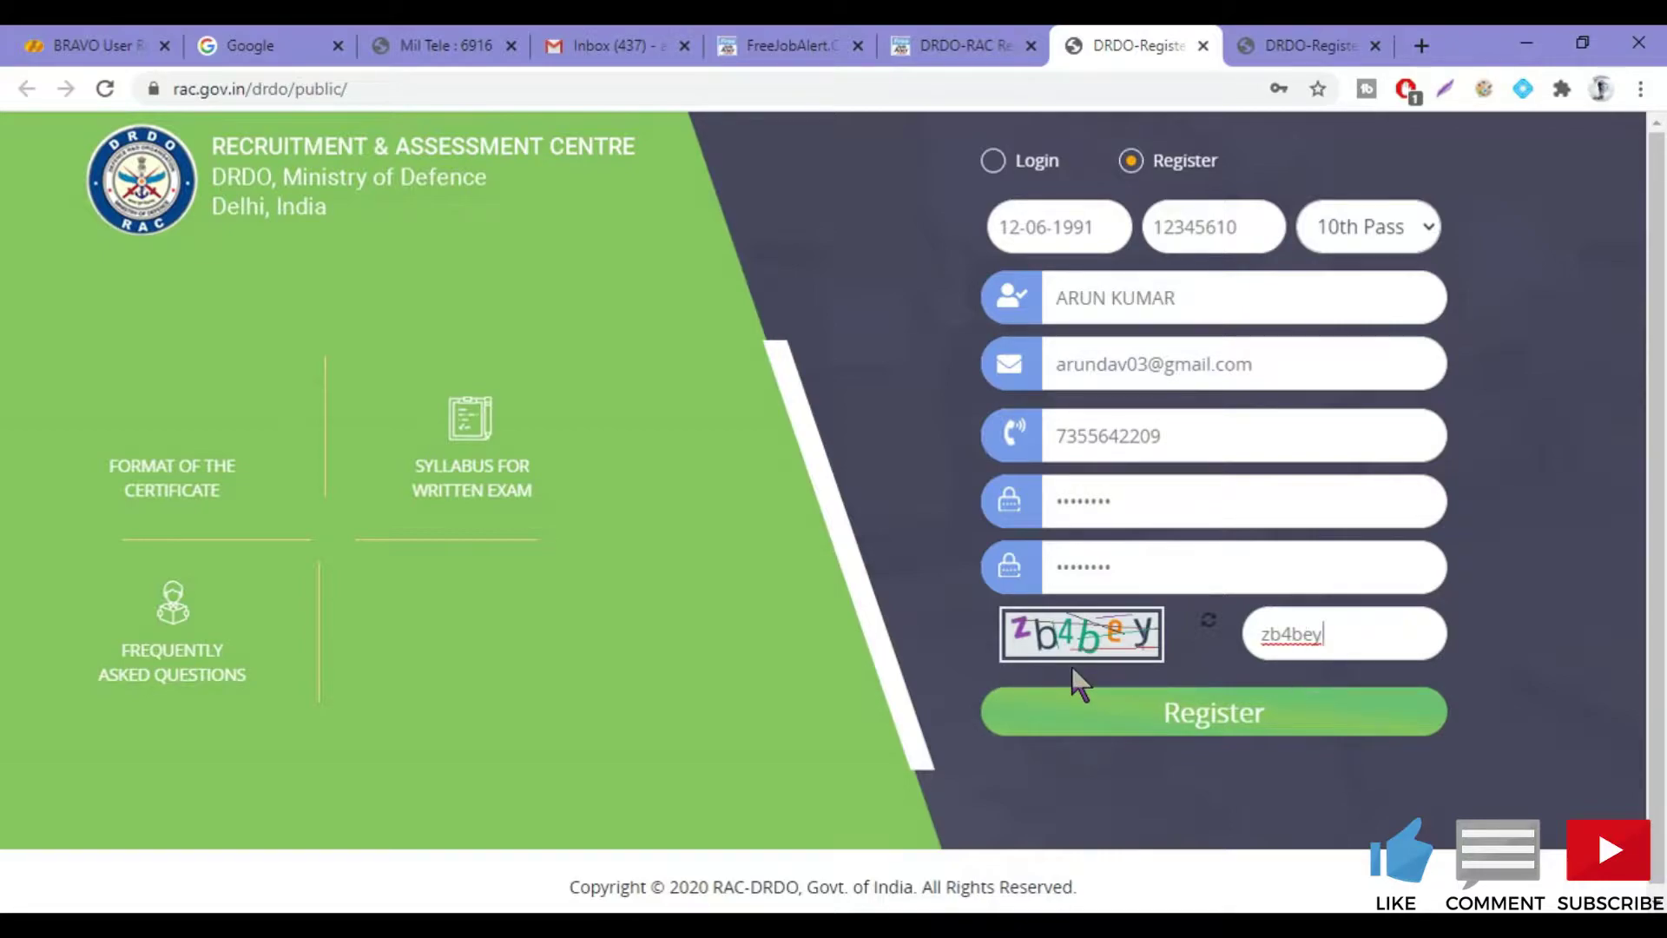
pyautogui.click(1263, 723)
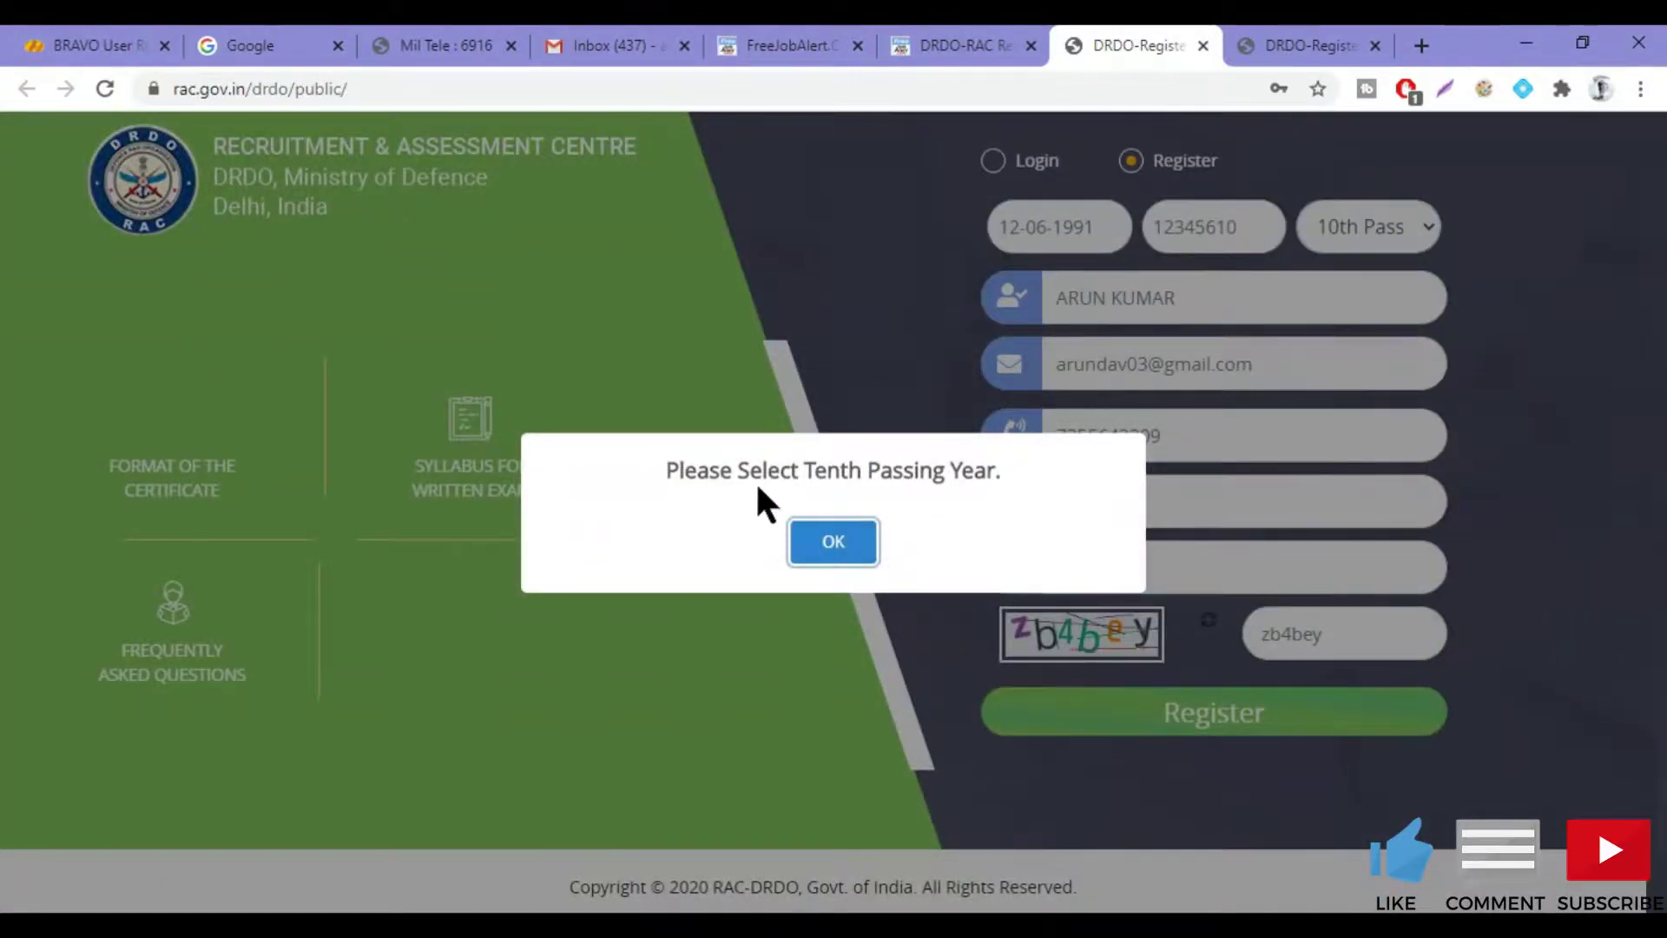
# Choose 2008 as the tenth passing year and resubmit the registration
pyautogui.click(849, 539)
pyautogui.click(1399, 225)
pyautogui.scroll(-1, 1424, 747)
pyautogui.scroll(-10, 1421, 731)
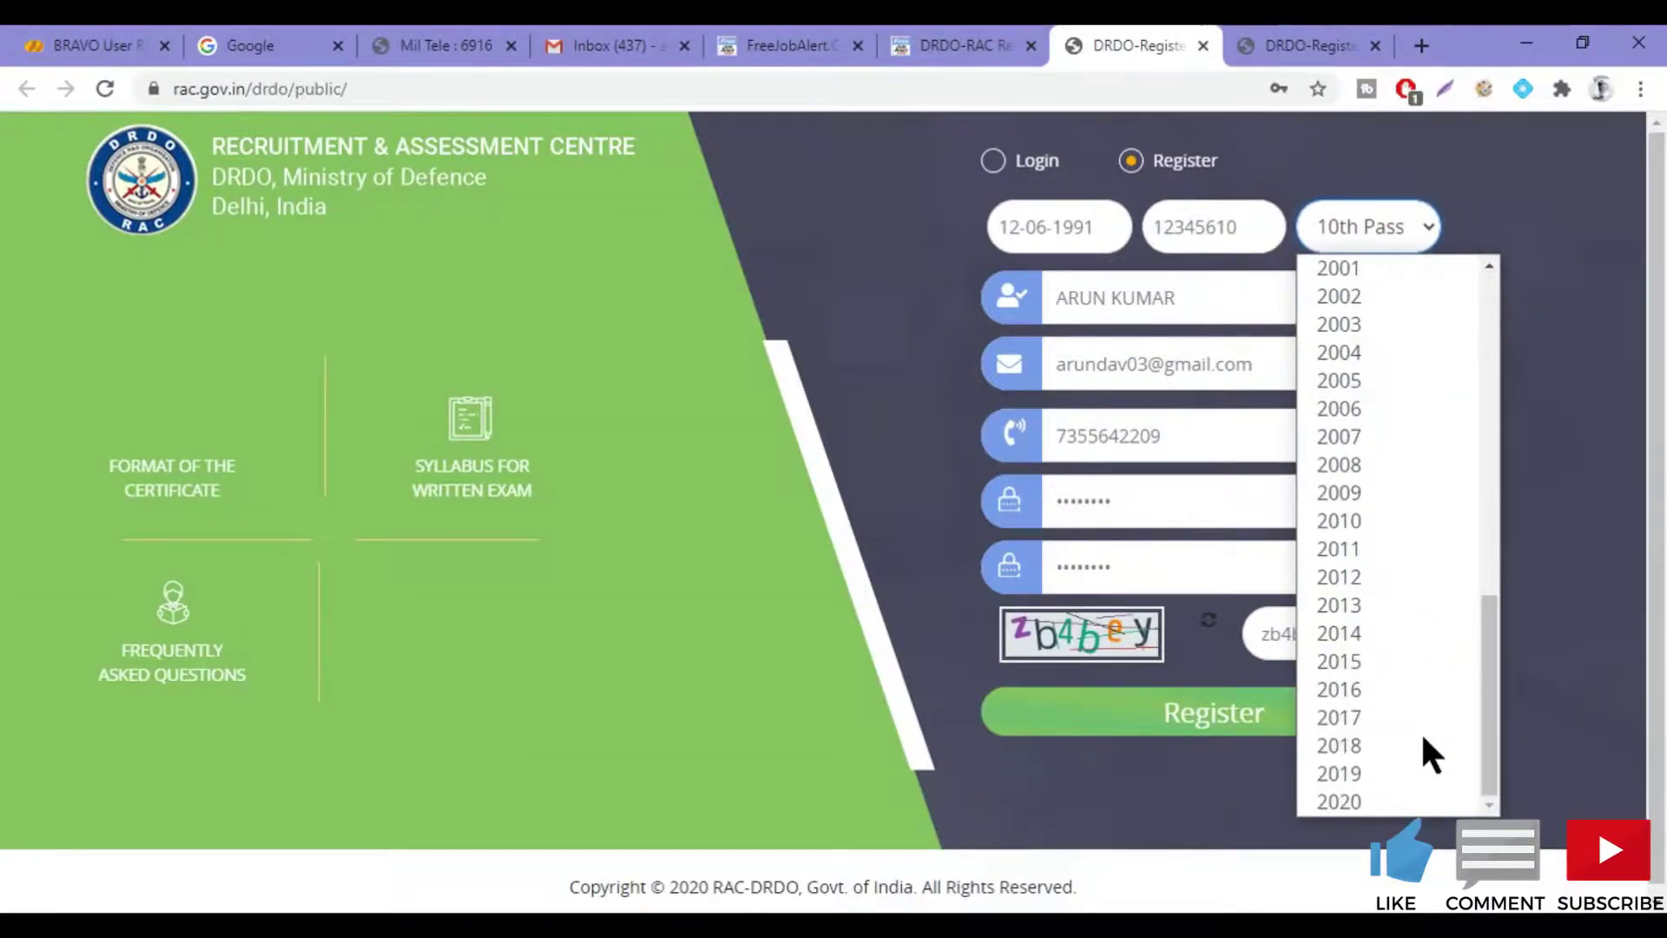
pyautogui.click(1399, 466)
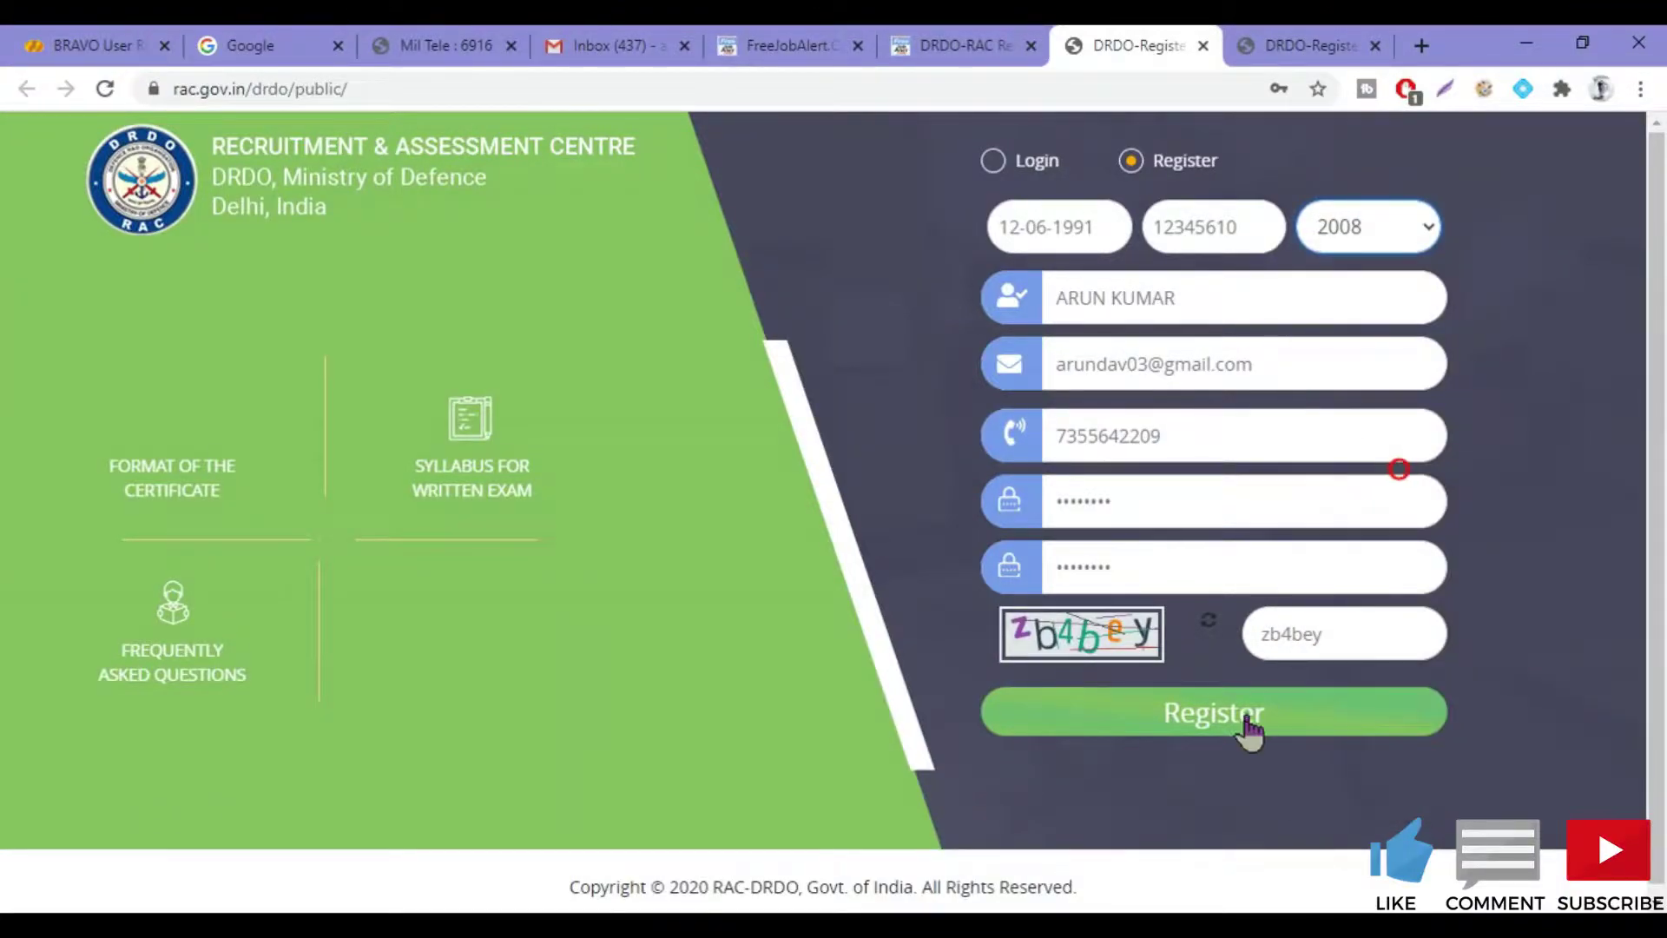
pyautogui.click(1249, 723)
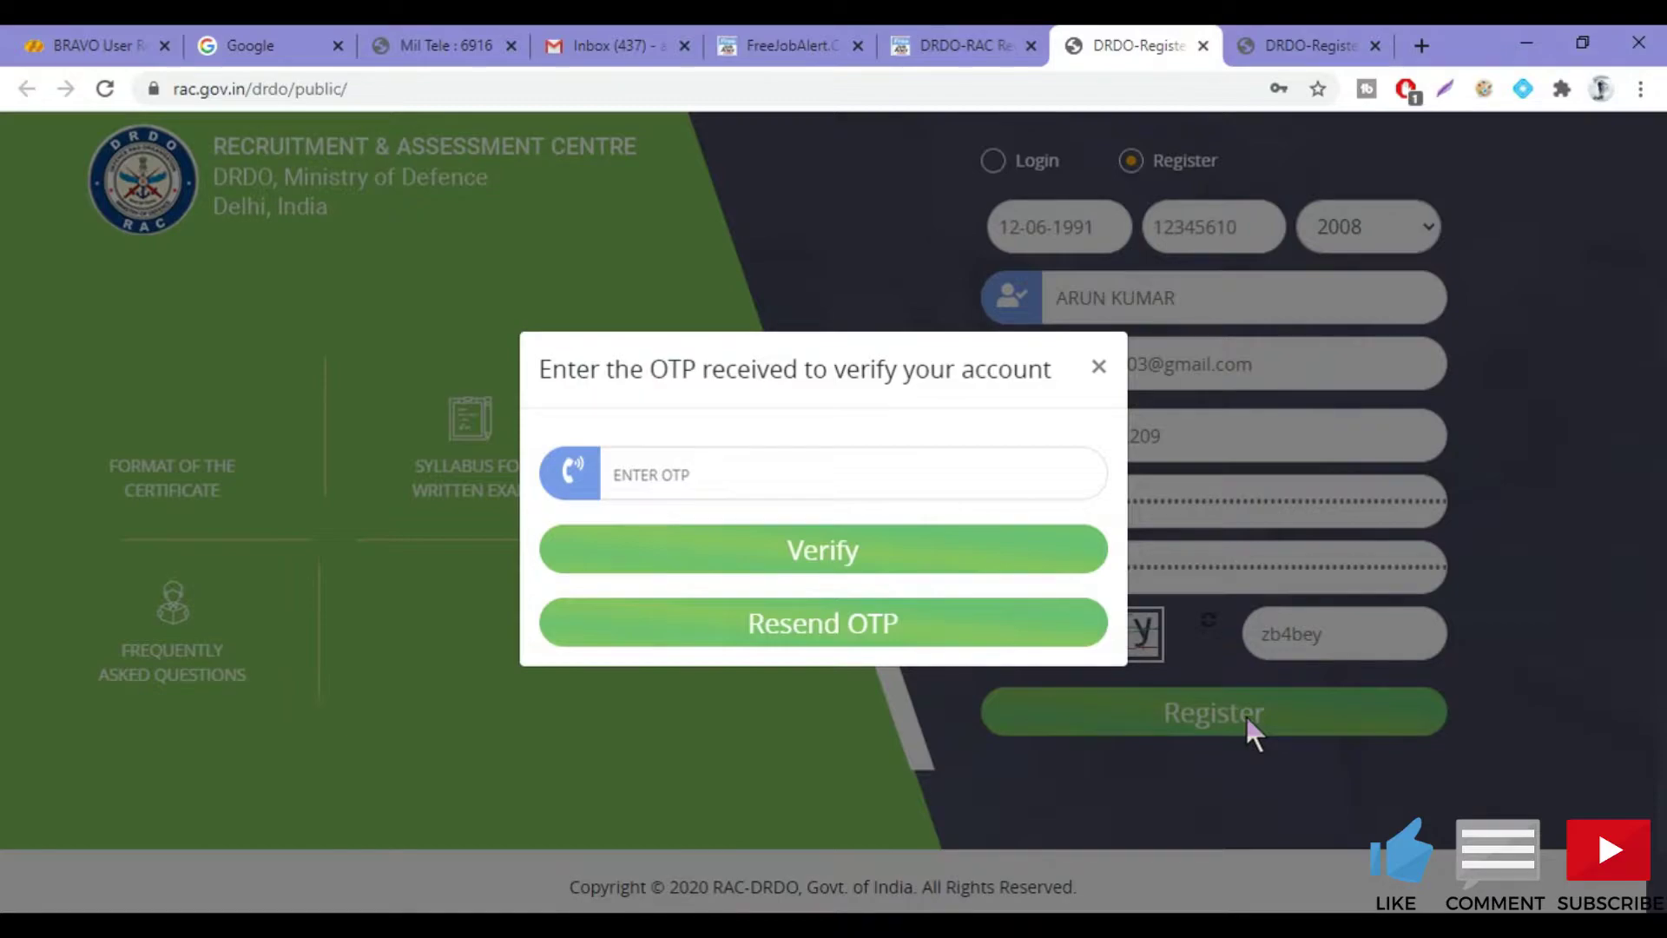
# Enter the received OTP and verify the new account
pyautogui.click(729, 477)
pyautogui.click(837, 560)
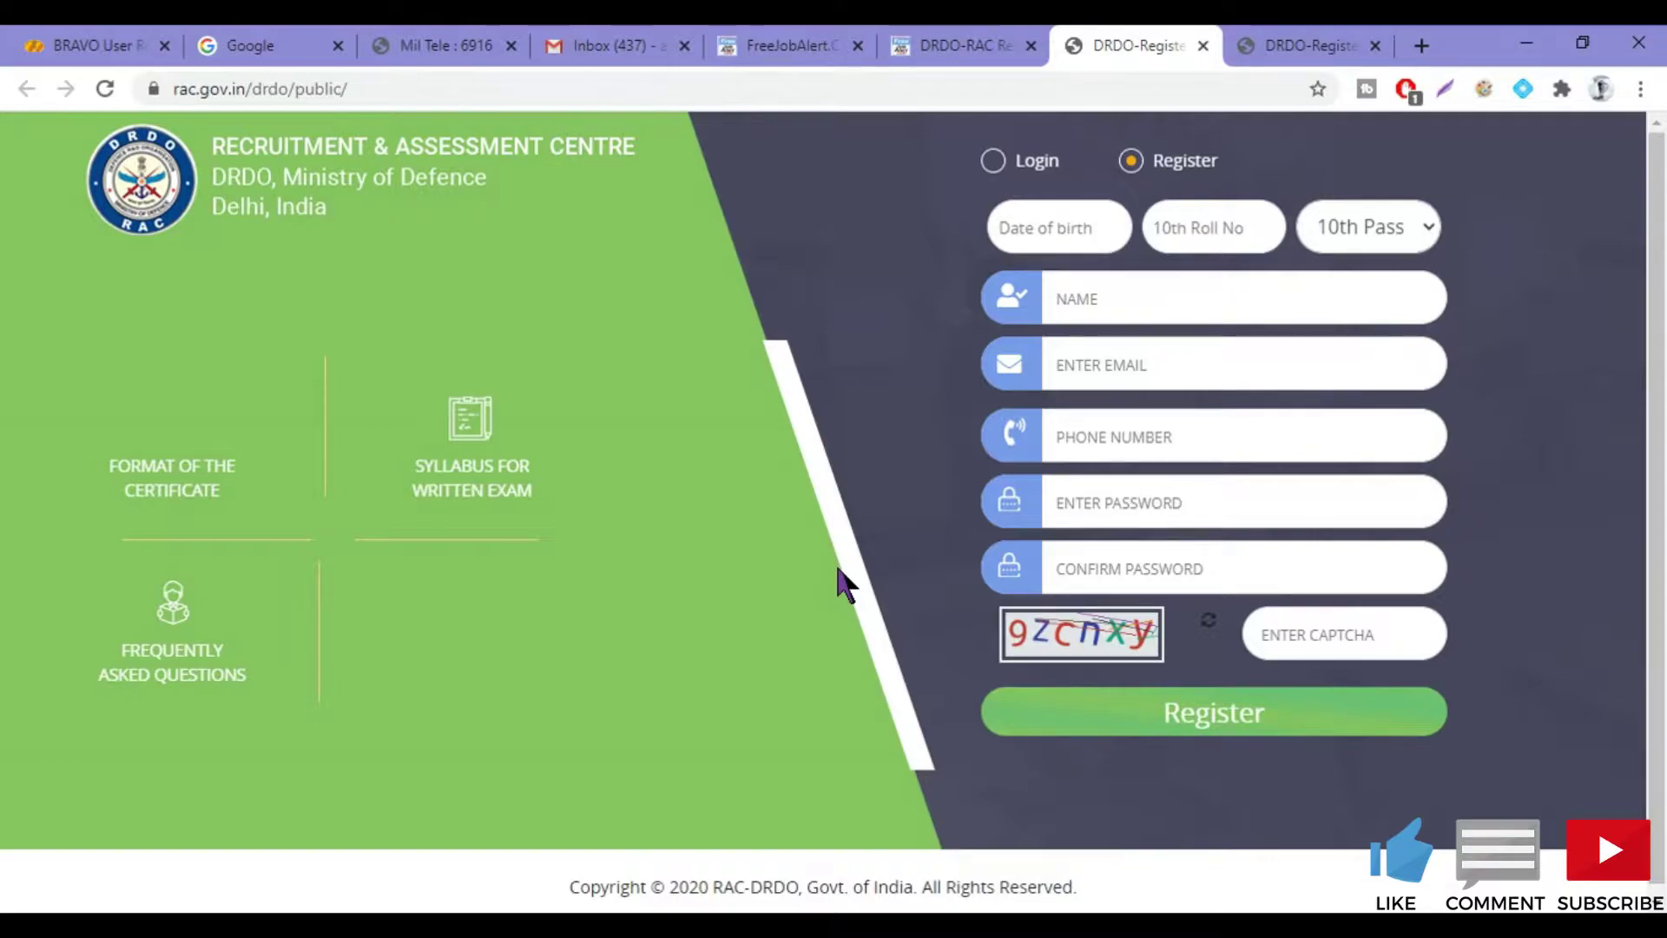
# Log in with the registered mobile number, account password and captcha
pyautogui.click(1020, 169)
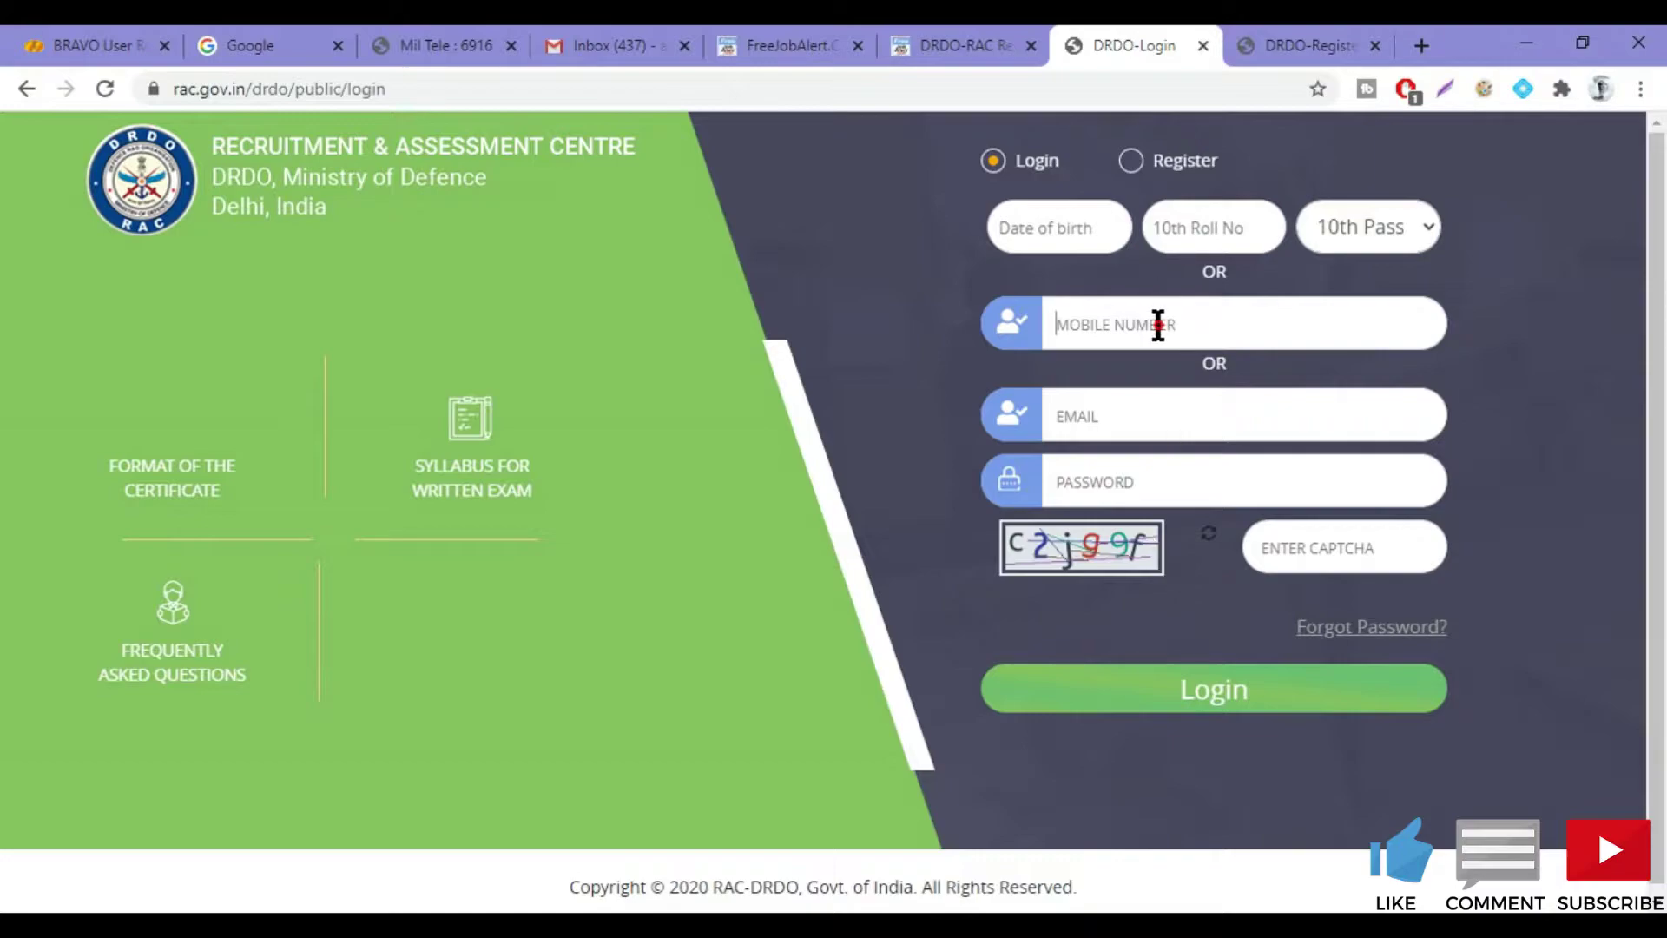
pyautogui.click(1153, 473)
pyautogui.write('••••••••')
pyautogui.click(1334, 534)
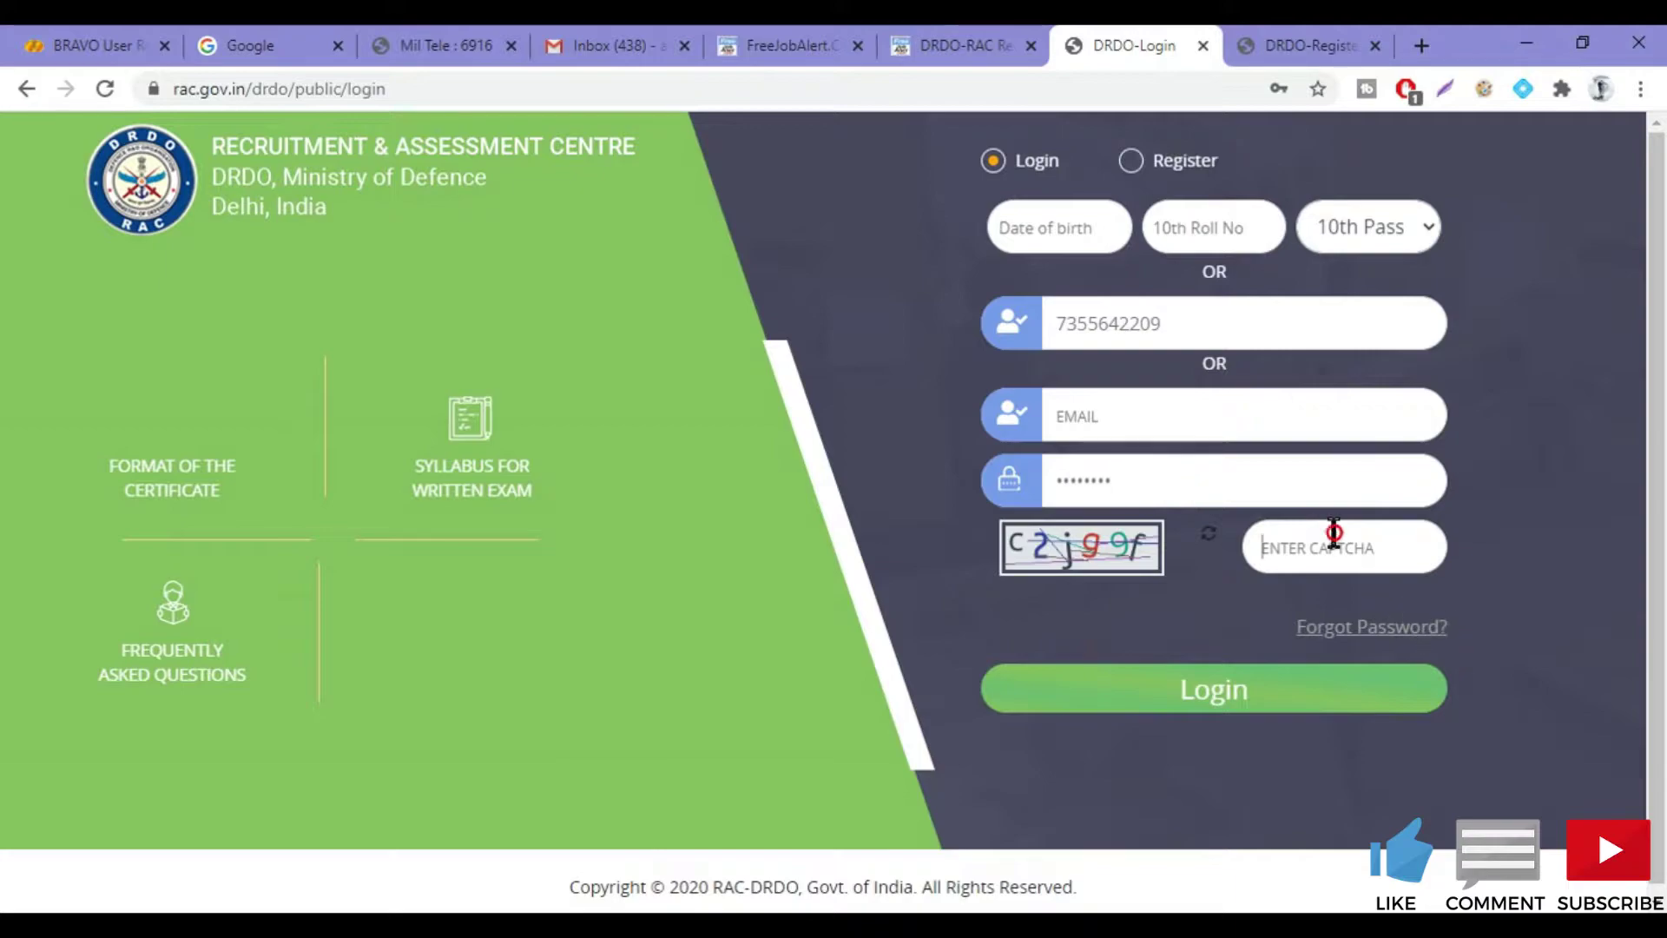
pyautogui.write('c')
pyautogui.write('2')
pyautogui.write('j')
pyautogui.write('g9g')
pyautogui.click(1280, 667)
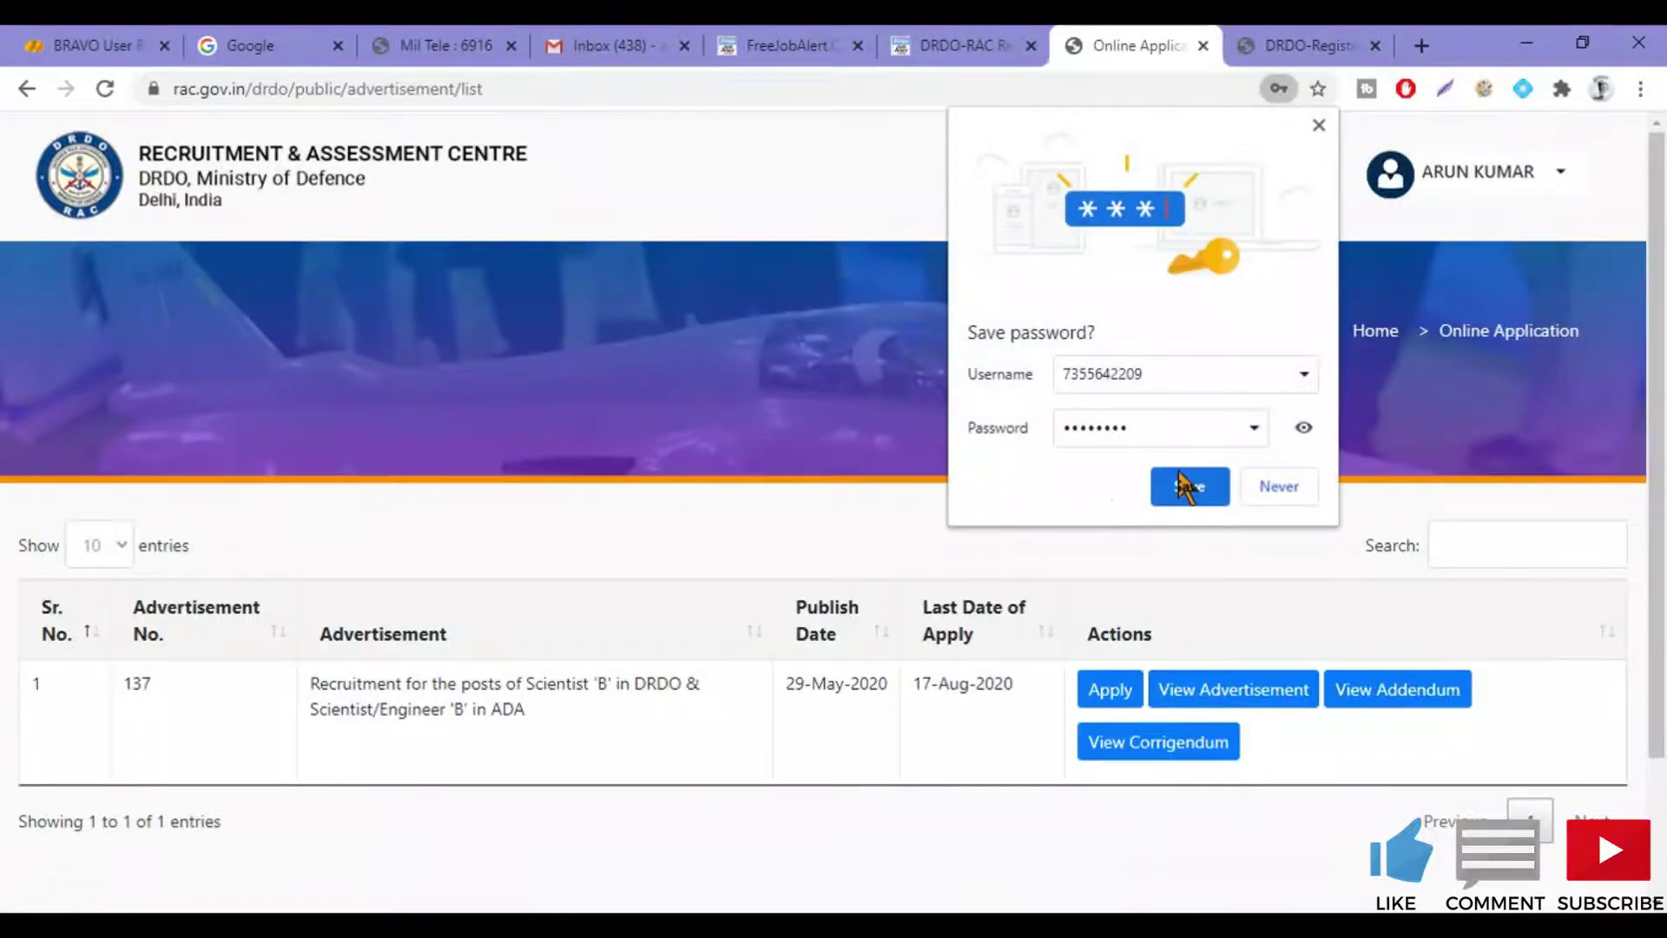
# Save the password in the browser and apply to advertisement 137
pyautogui.click(1188, 488)
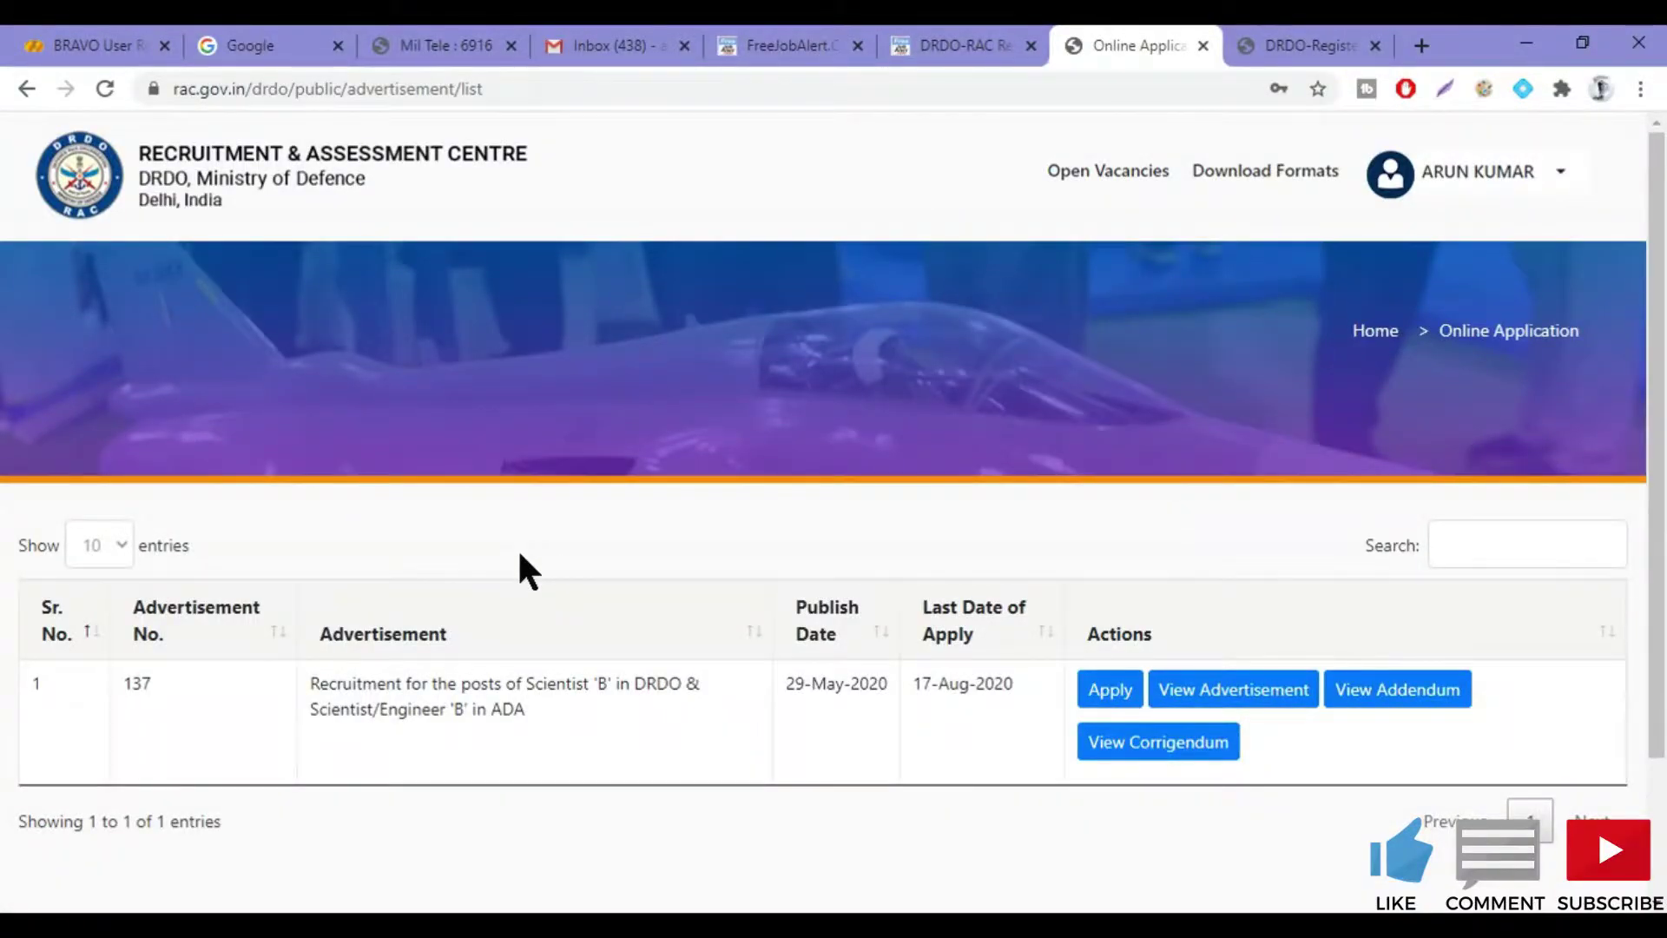
pyautogui.scroll(-2, 519, 556)
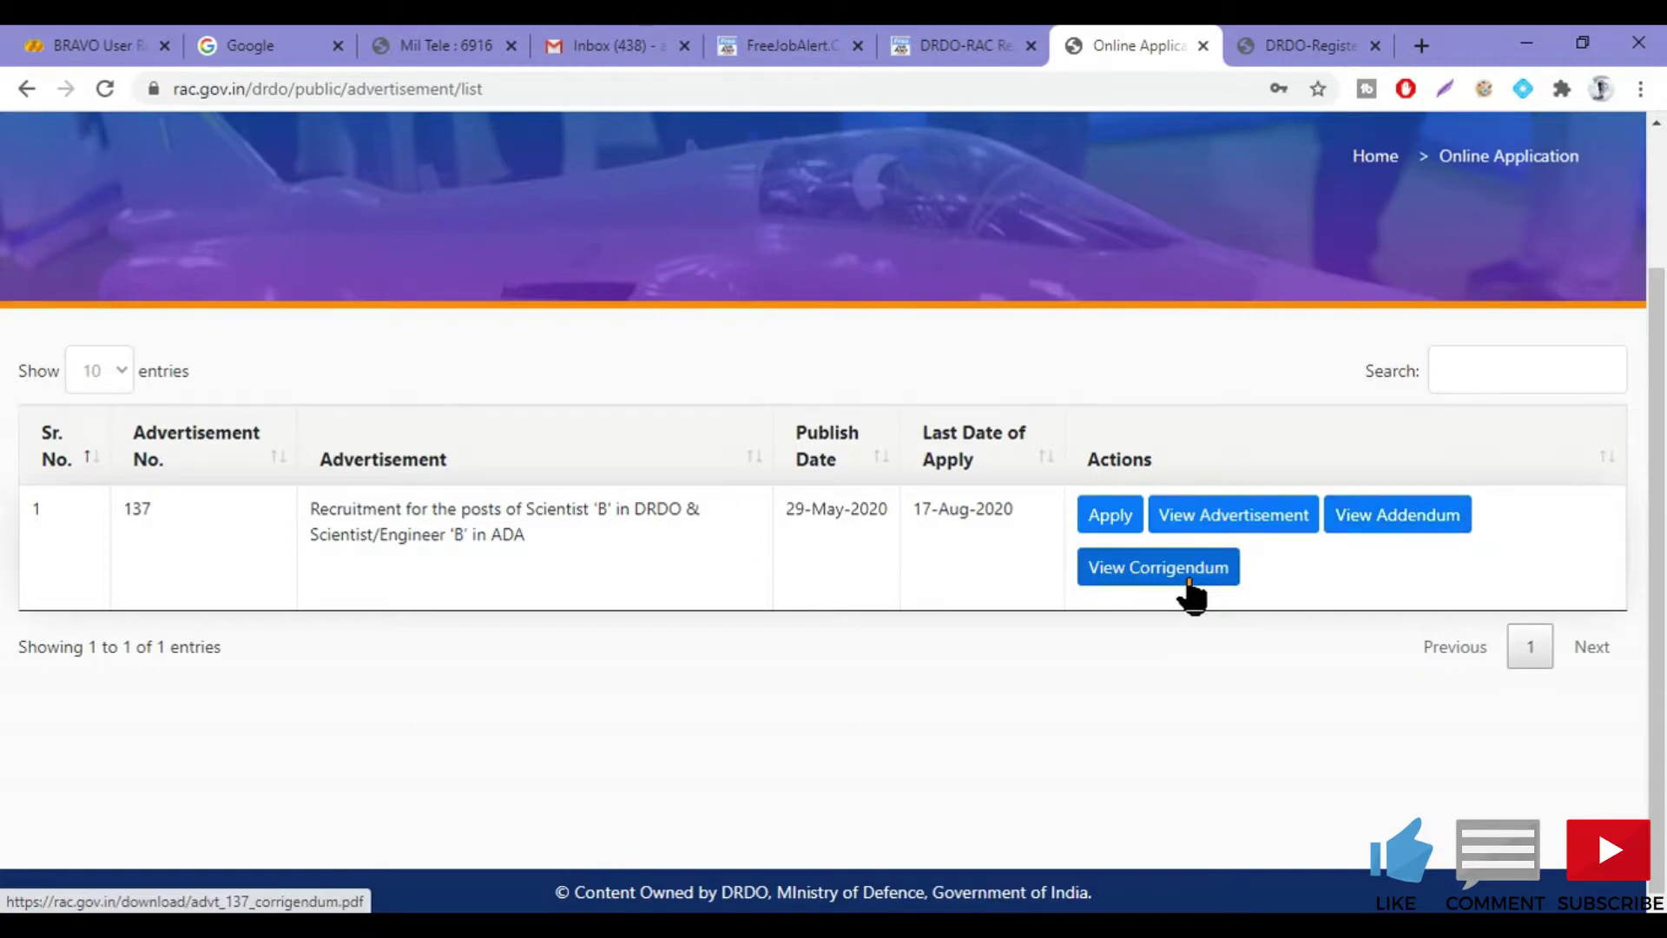
pyautogui.click(1115, 521)
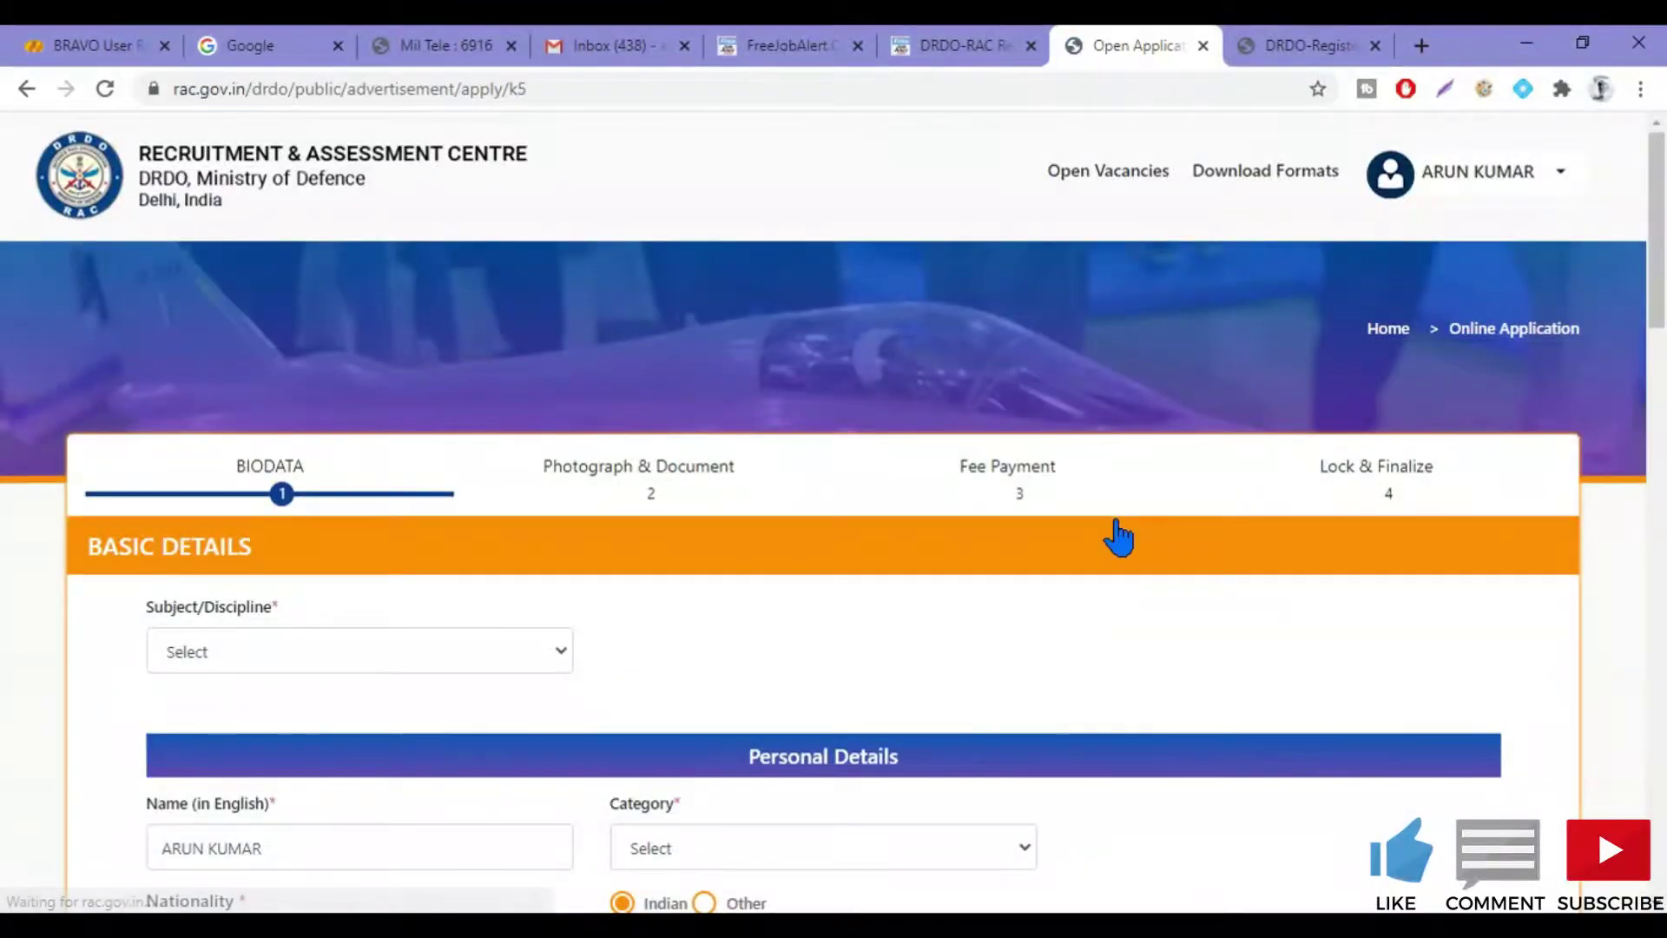
# Choose Computer Science & Engg as the discipline and scroll to the qualification sections
pyautogui.click(410, 650)
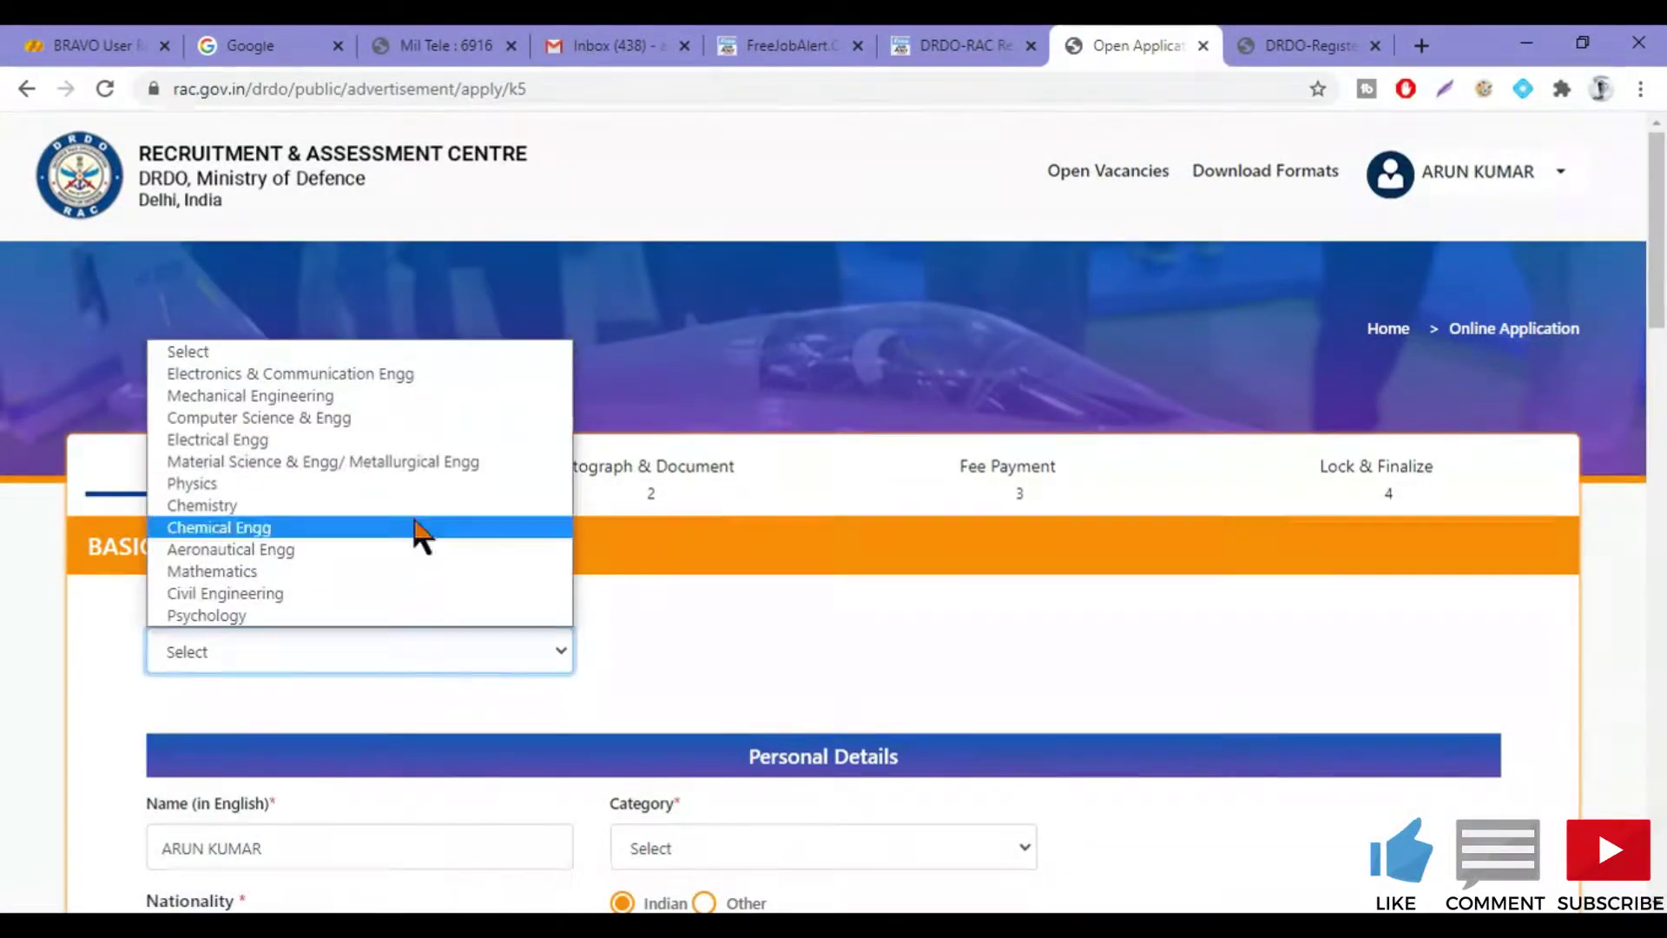
pyautogui.click(453, 427)
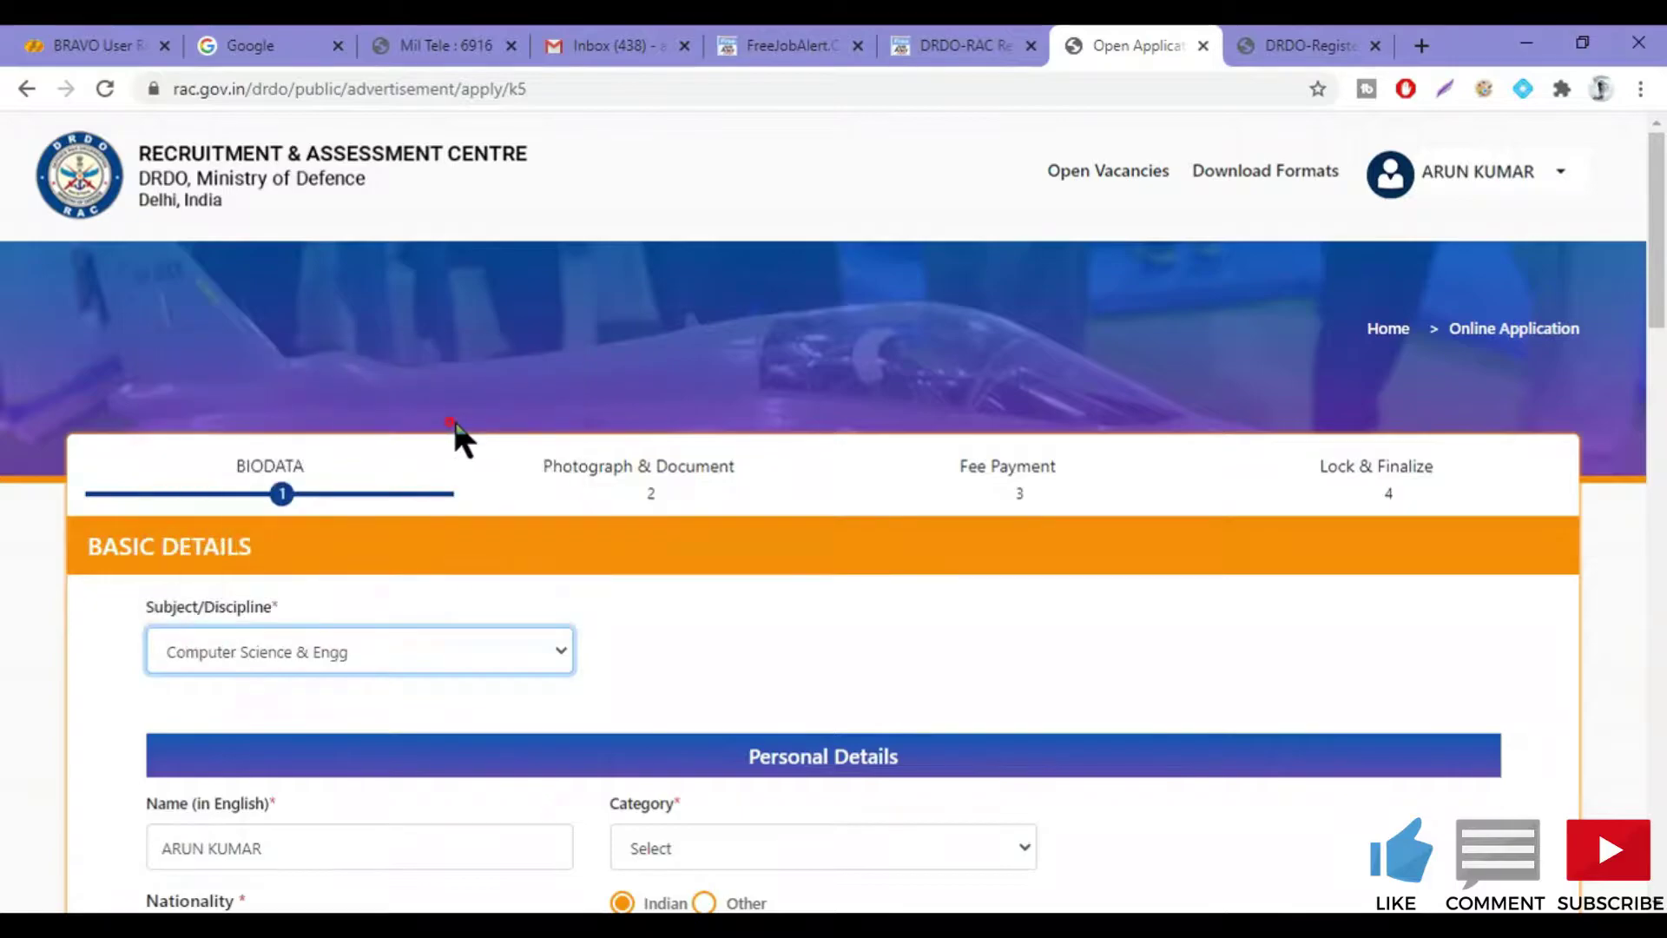
pyautogui.scroll(-4, 823, 634)
pyautogui.scroll(-3, 571, 487)
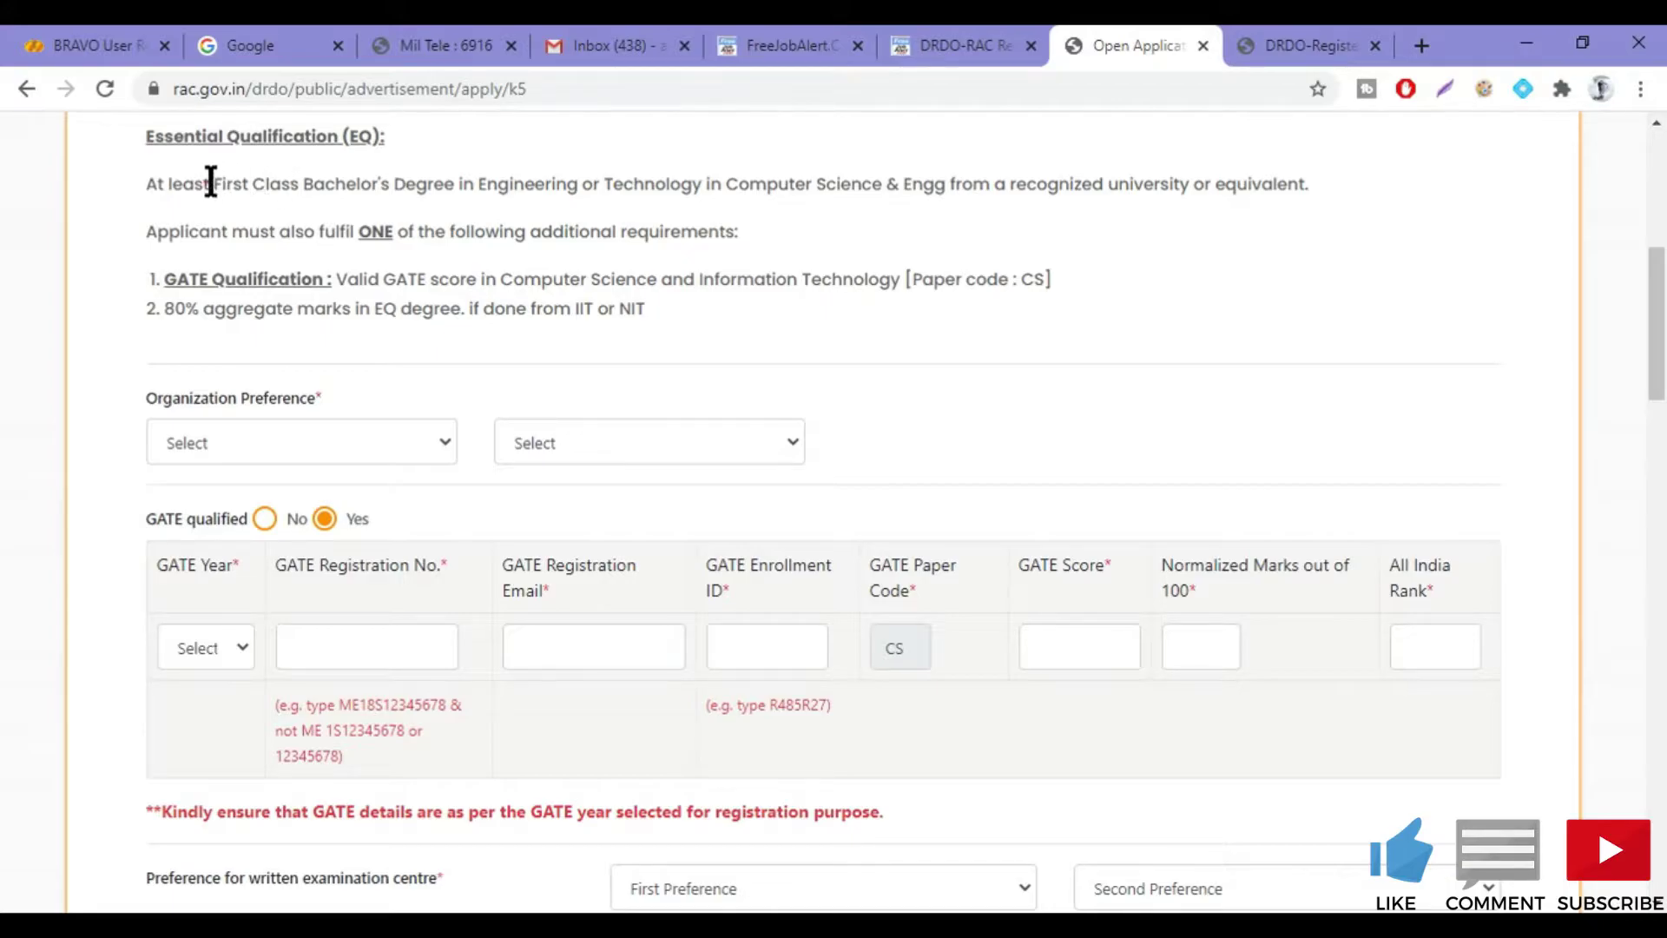
# Set organisation preferences to DRDO first and ADA second
pyautogui.moveTo(211, 182); pyautogui.dragTo(313, 184)
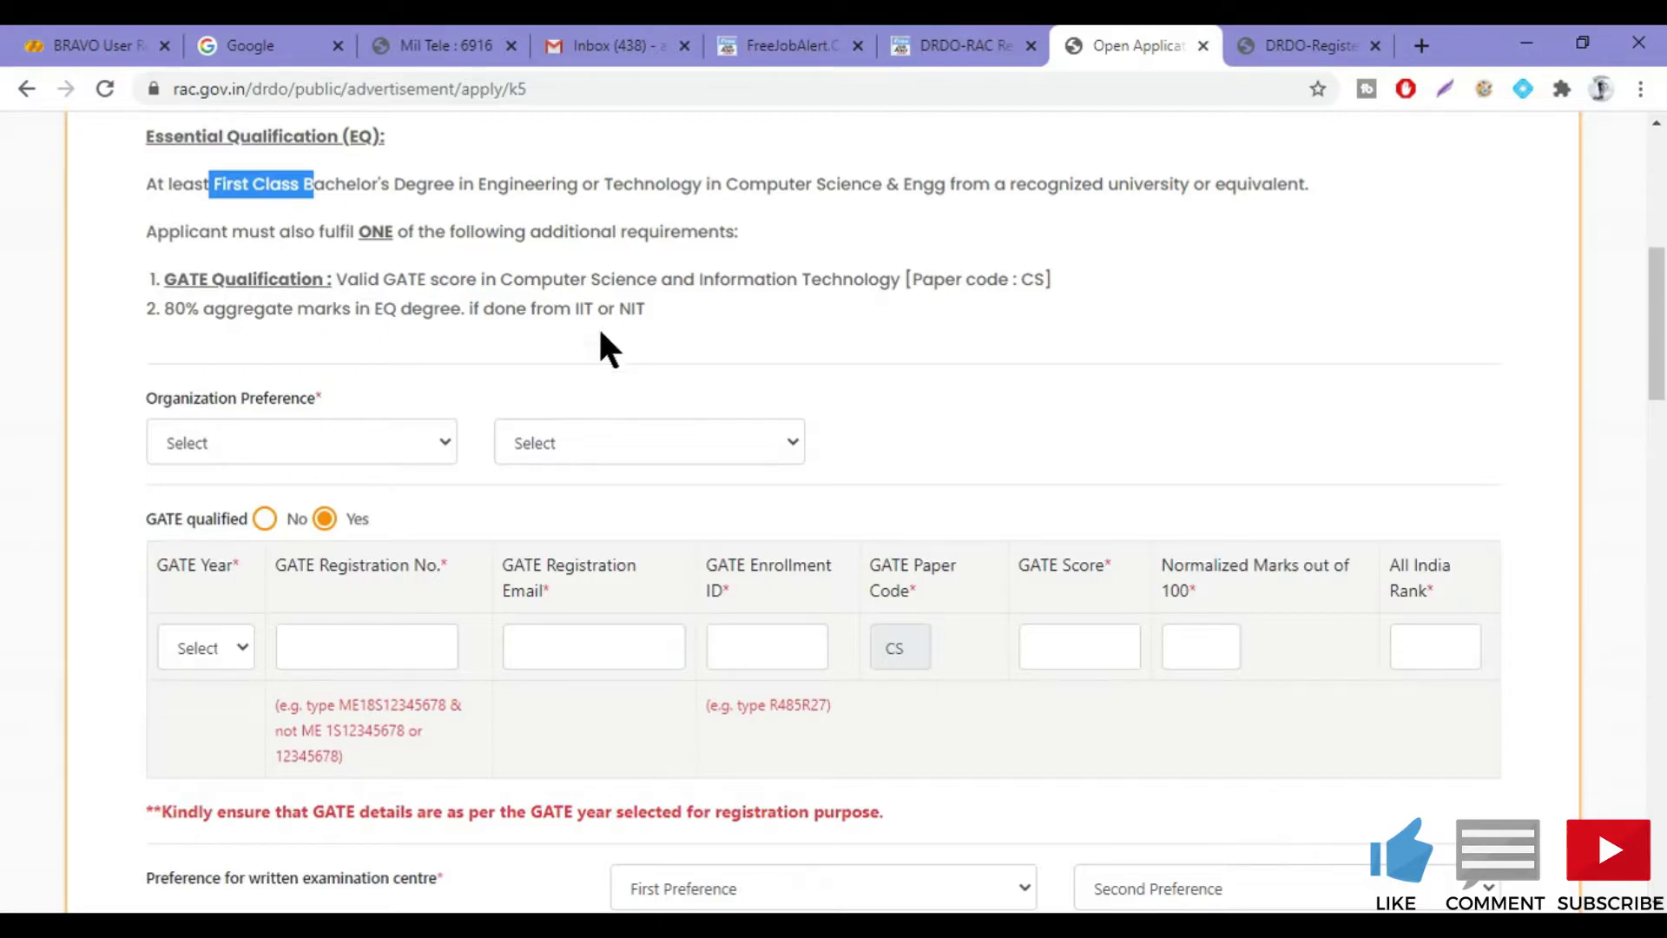
pyautogui.click(356, 442)
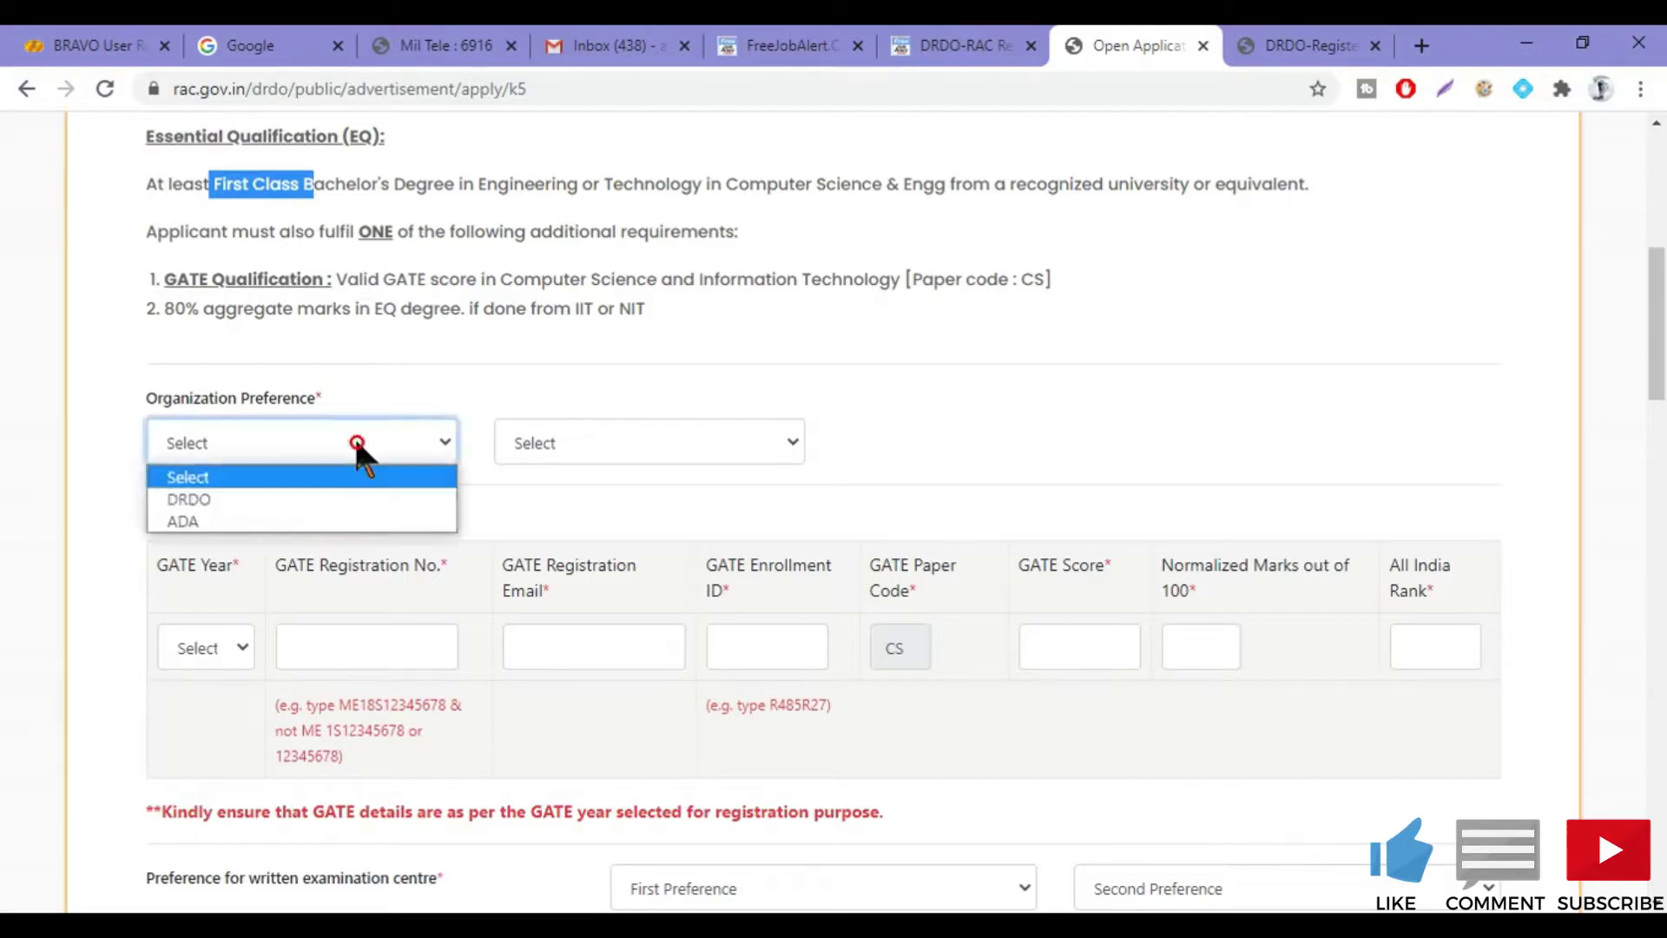
pyautogui.click(336, 498)
pyautogui.click(630, 447)
pyautogui.click(624, 497)
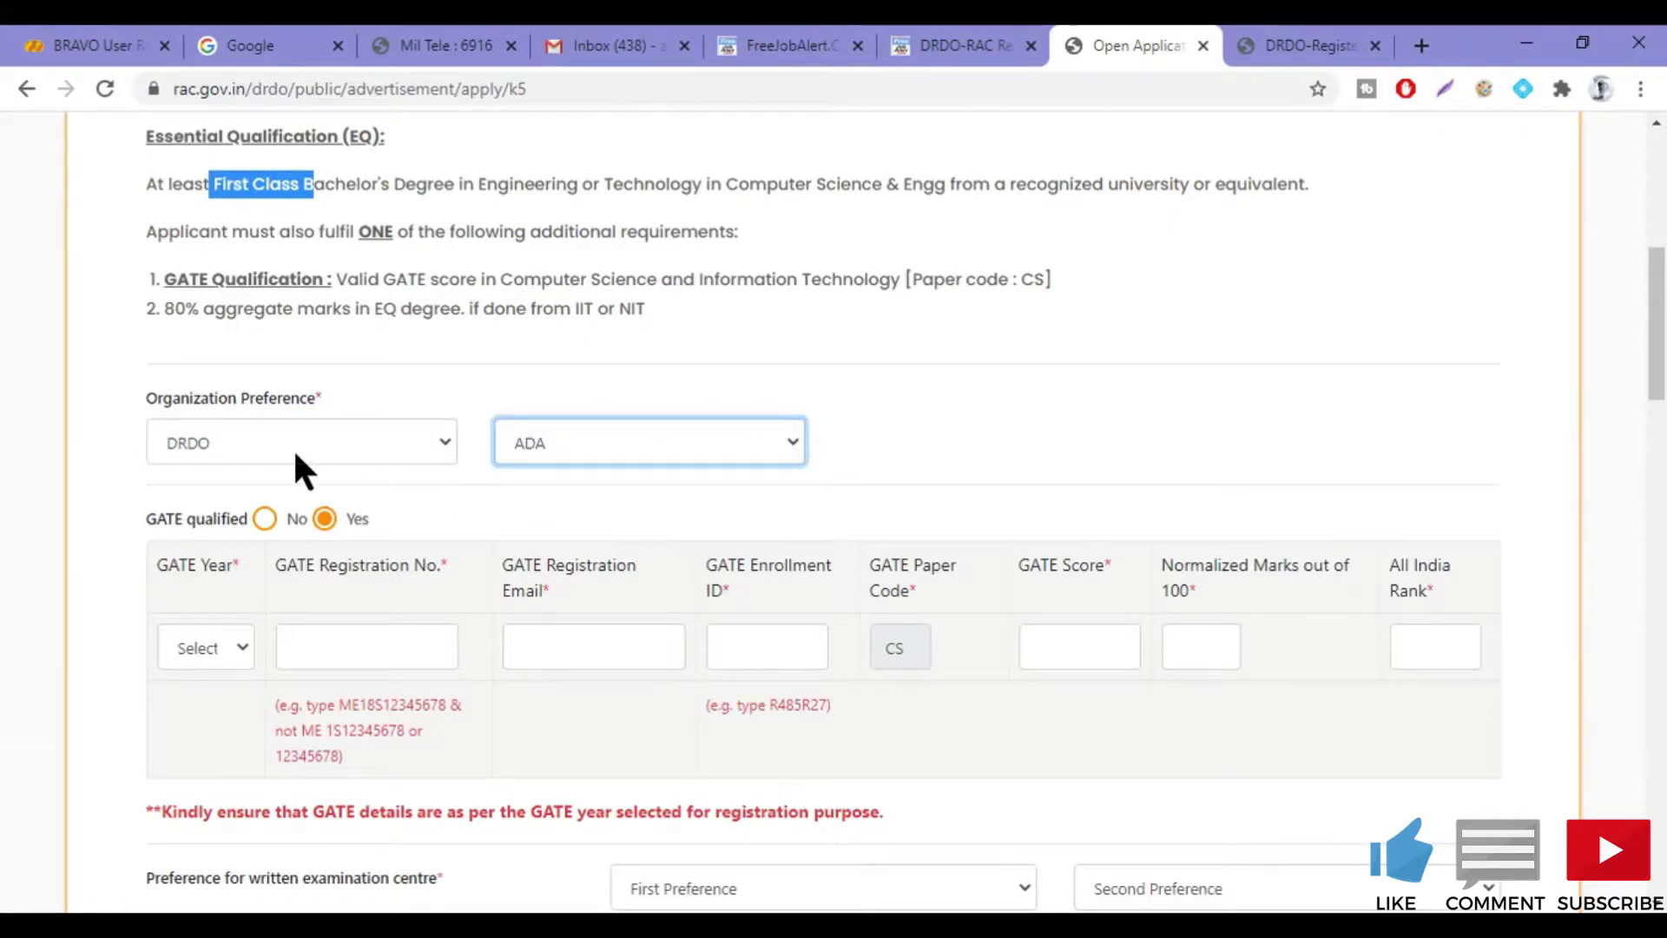
# Select 2018 as the GATE year and enter a trial GATE registration number
pyautogui.scroll(-1, 263, 441)
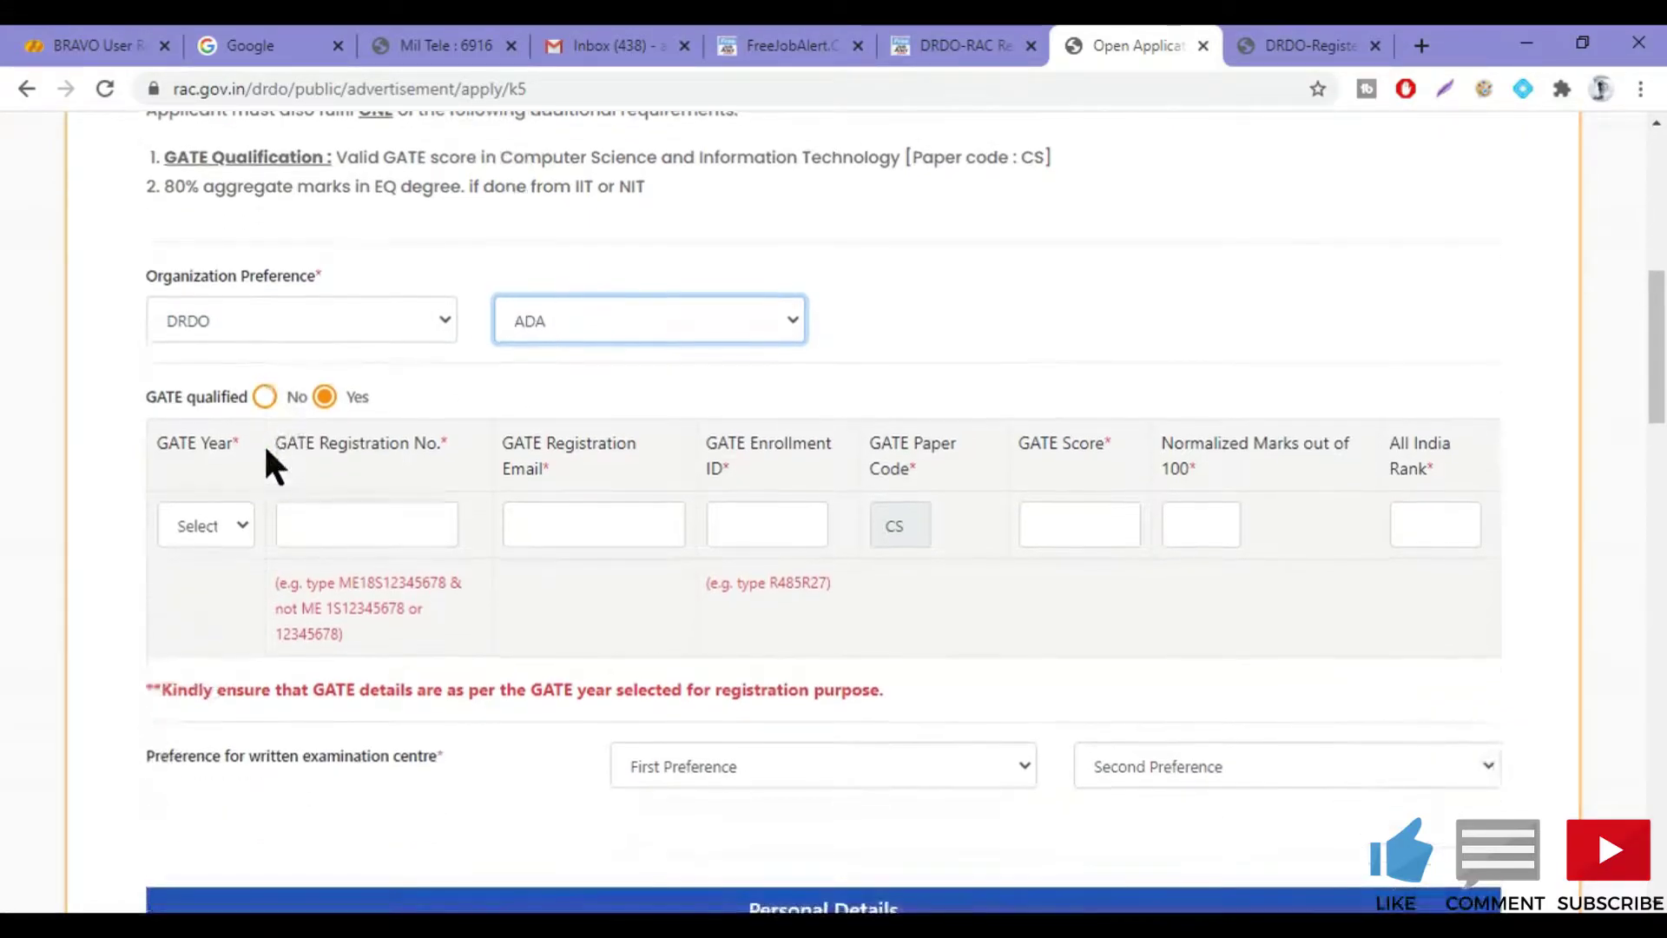
pyautogui.click(218, 536)
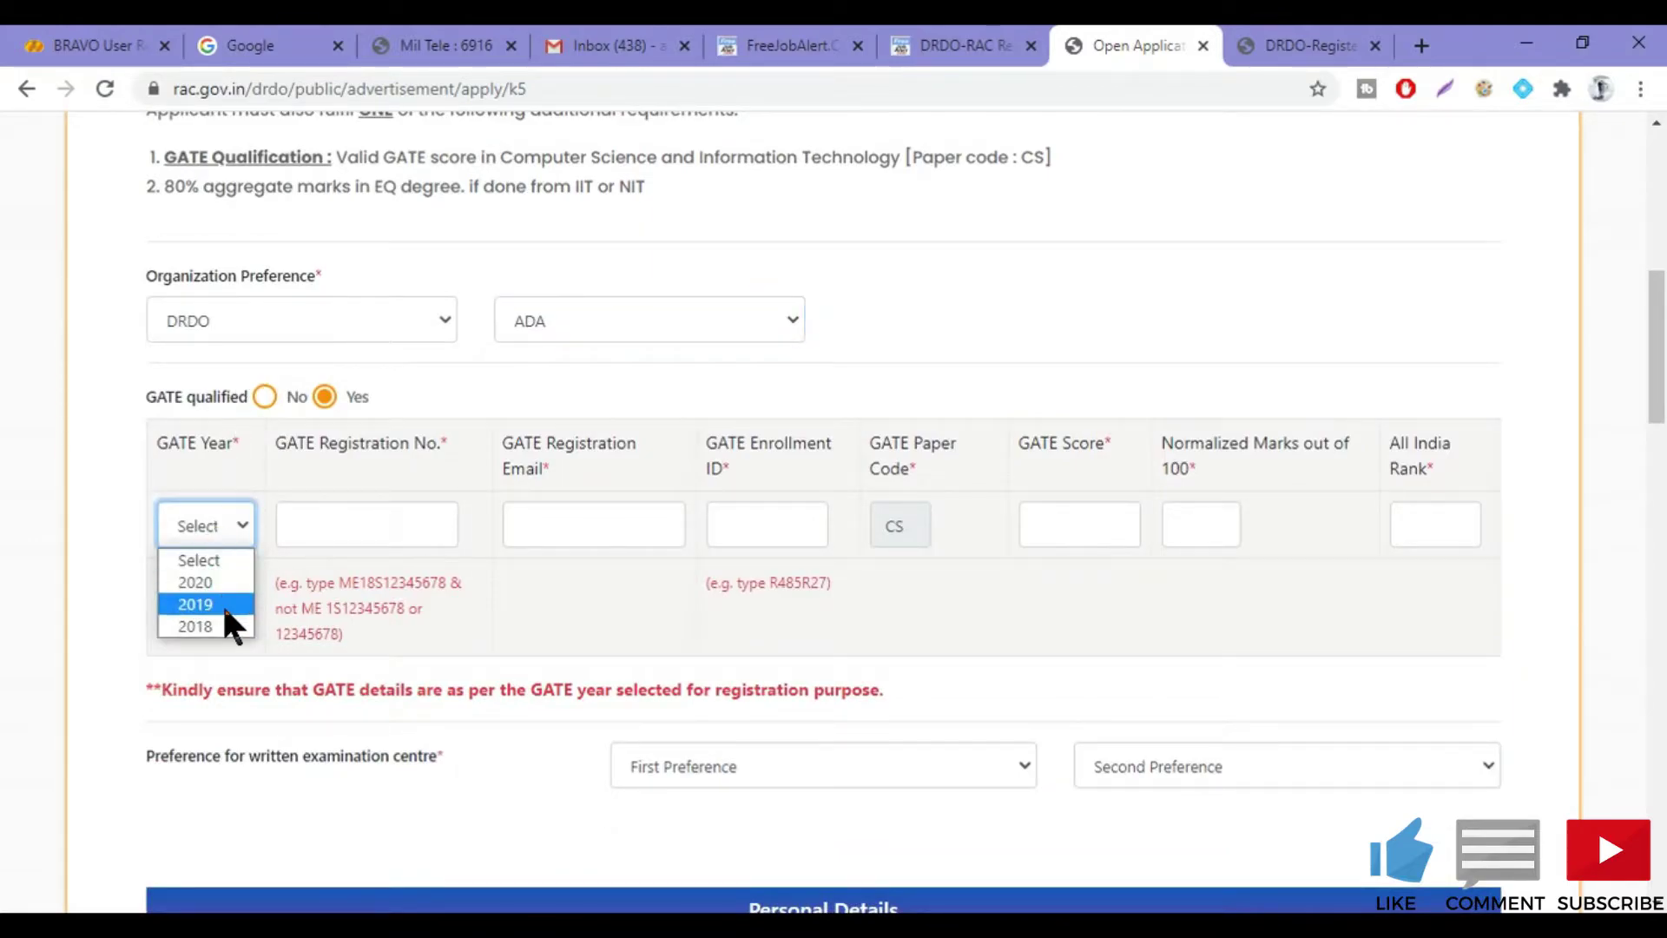
pyautogui.click(387, 530)
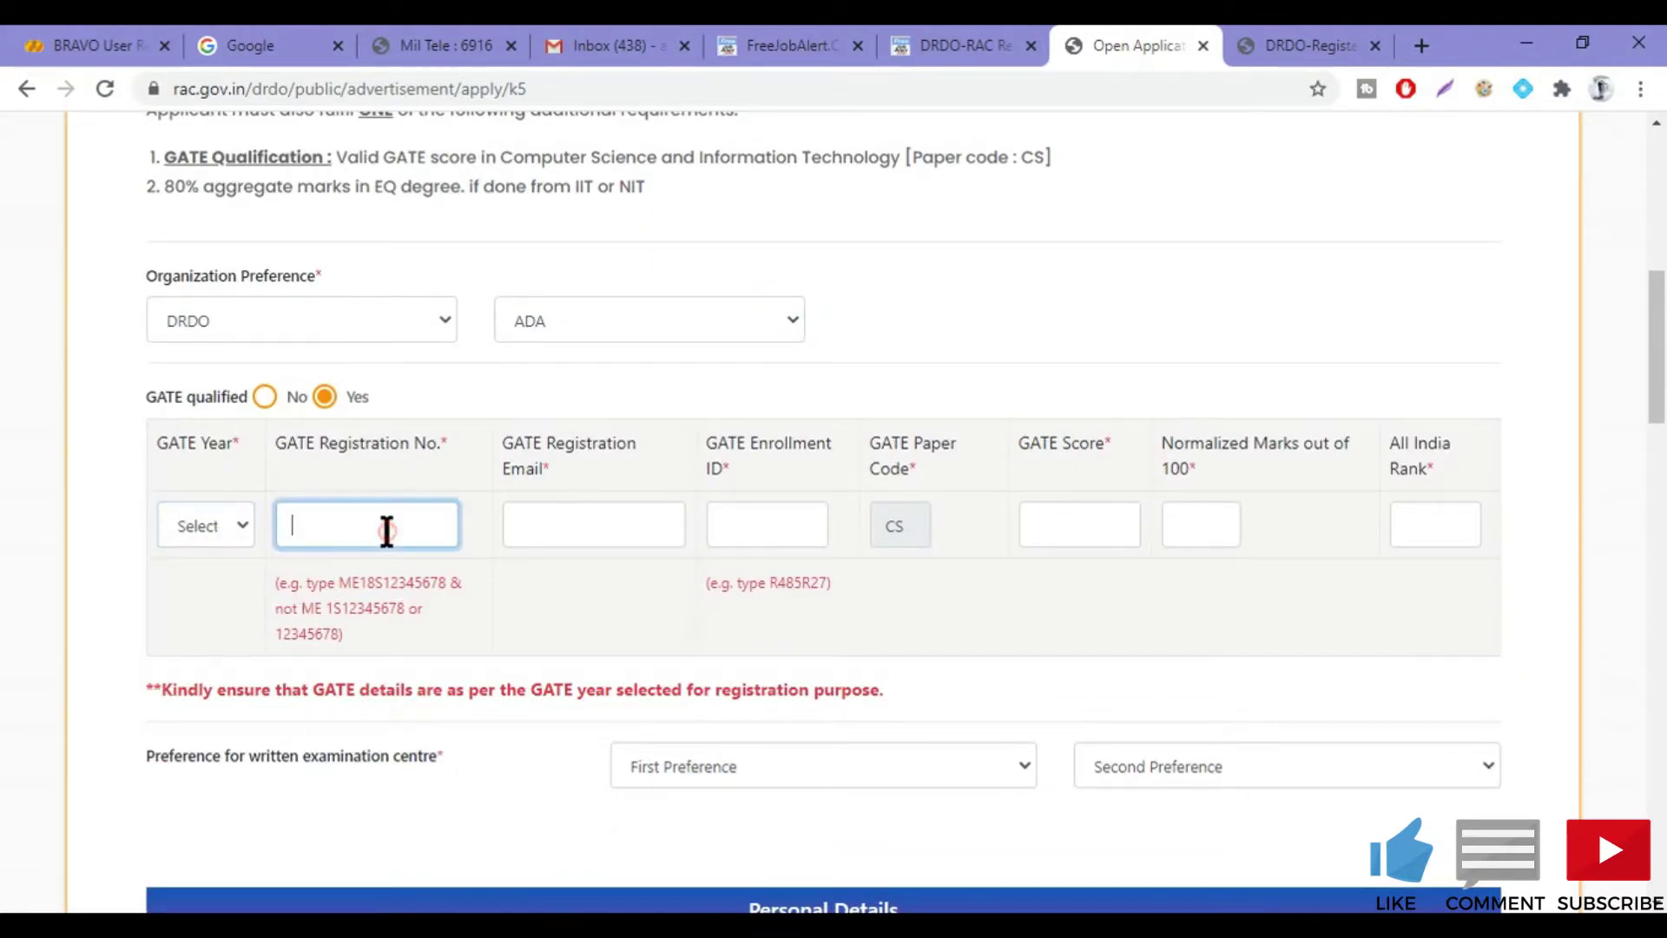
pyautogui.click(173, 525)
pyautogui.click(194, 522)
pyautogui.click(205, 534)
pyautogui.click(196, 530)
pyautogui.click(213, 618)
pyautogui.click(337, 543)
pyautogui.write('9876432')
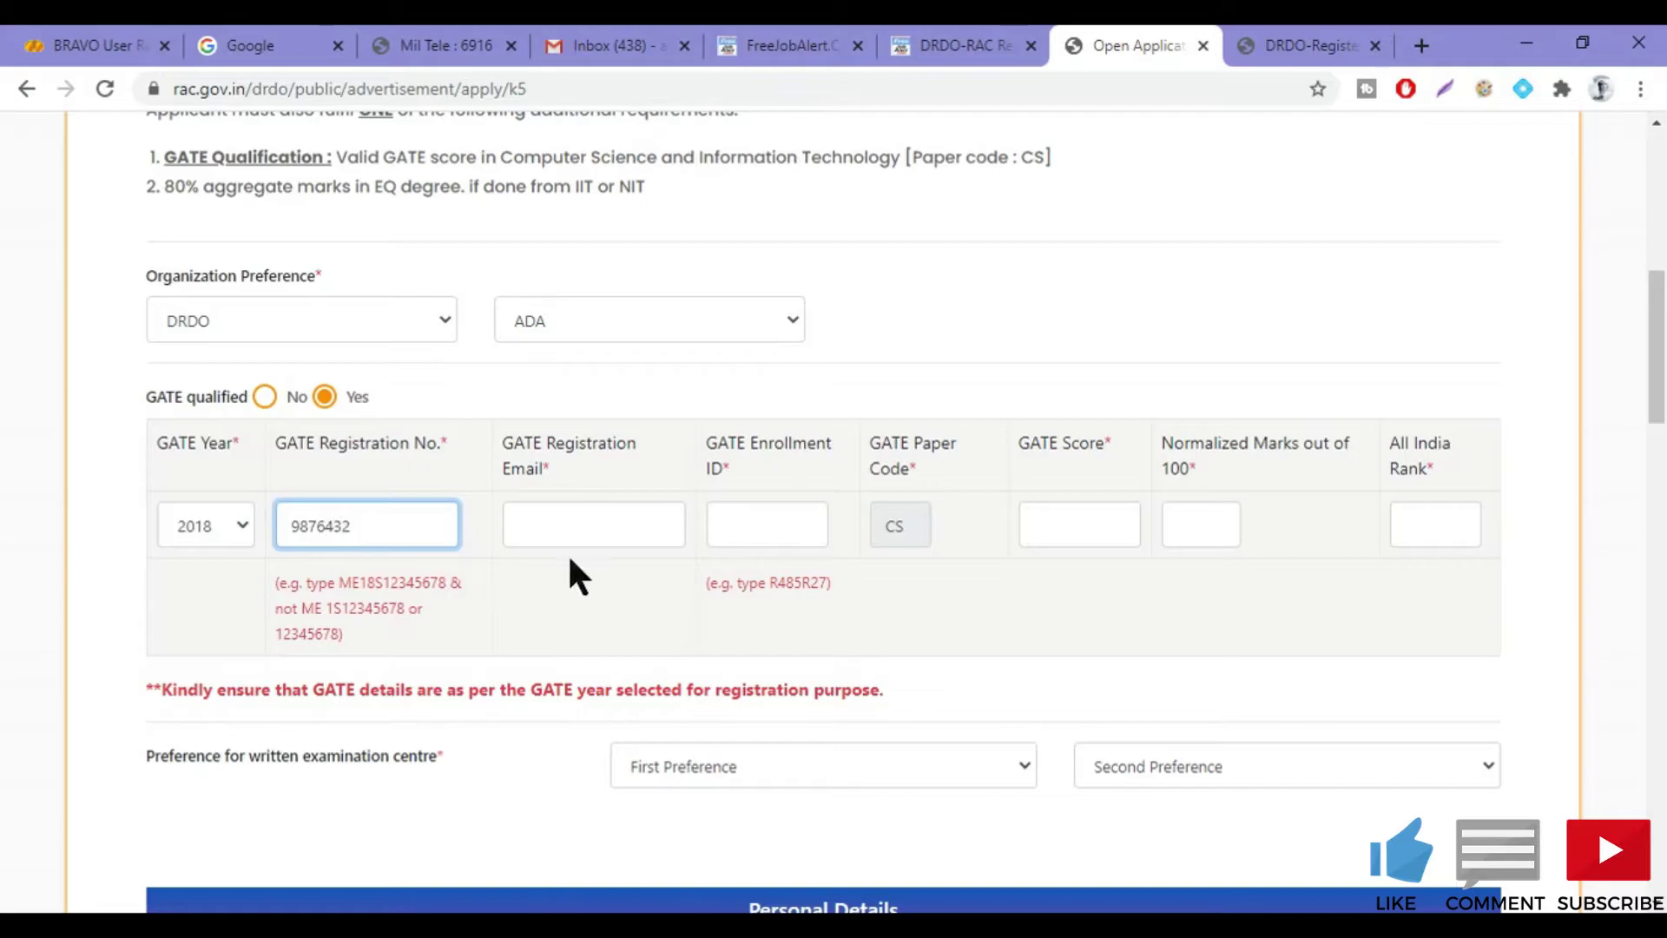
pyautogui.click(581, 521)
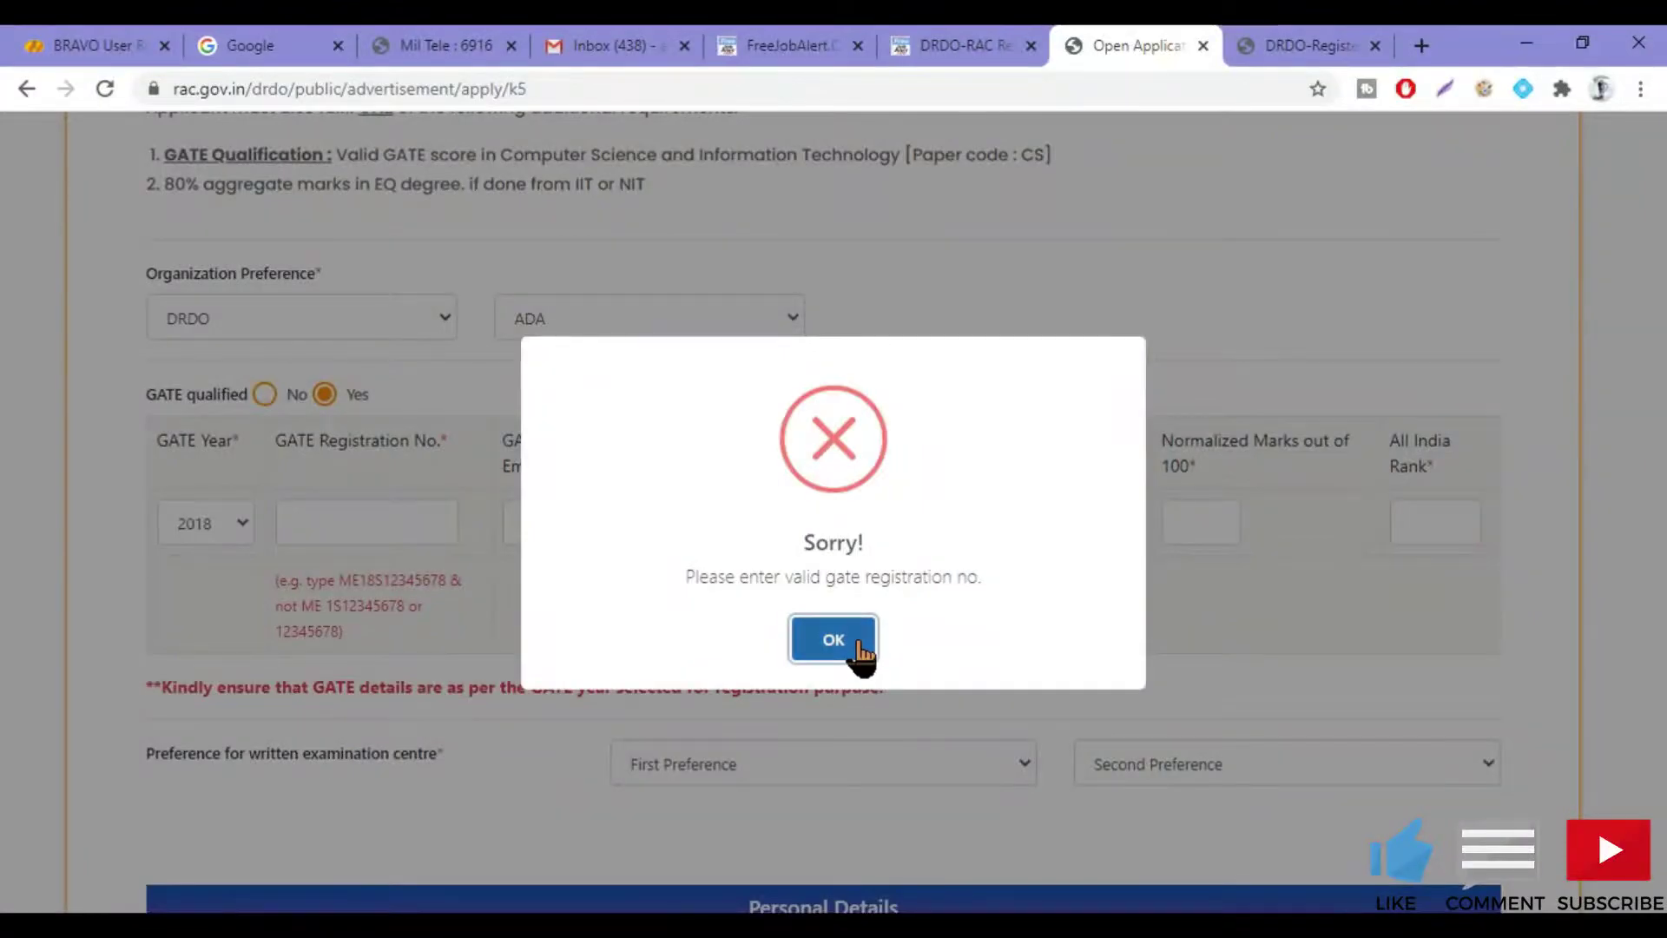
# Retry the GATE registration number as plain digits, with an ME prefix, then in MW18S format
pyautogui.click(856, 650)
pyautogui.click(368, 529)
pyautogui.write('123')
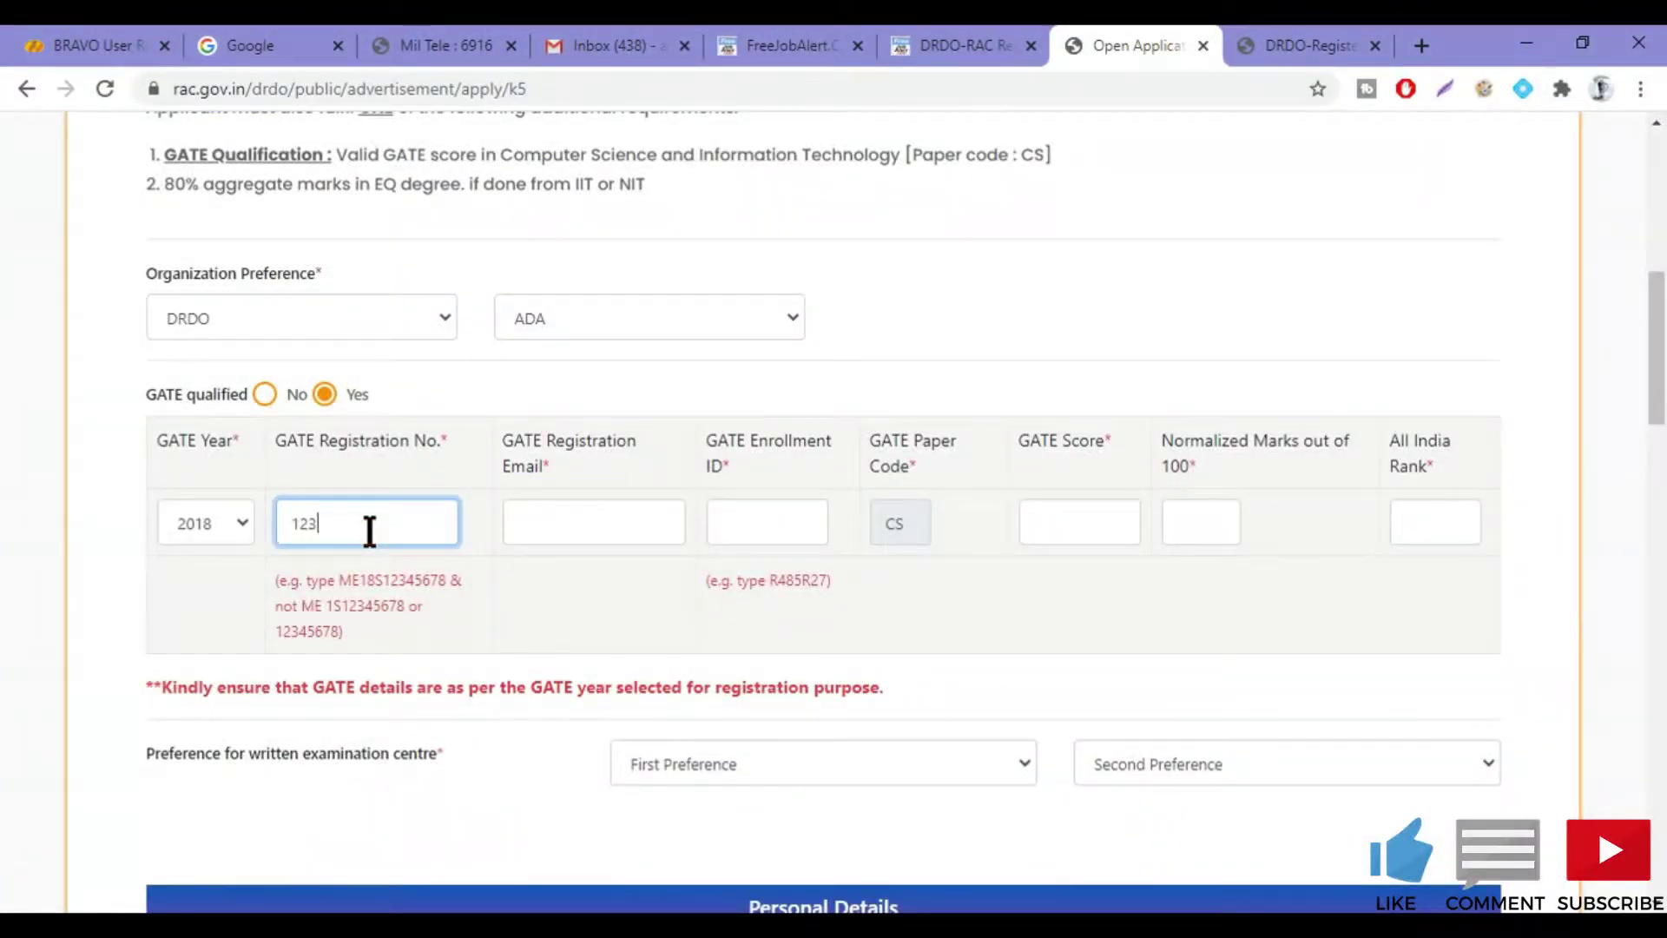
pyautogui.write('45678')
pyautogui.moveTo(392, 544); pyautogui.dragTo(246, 533)
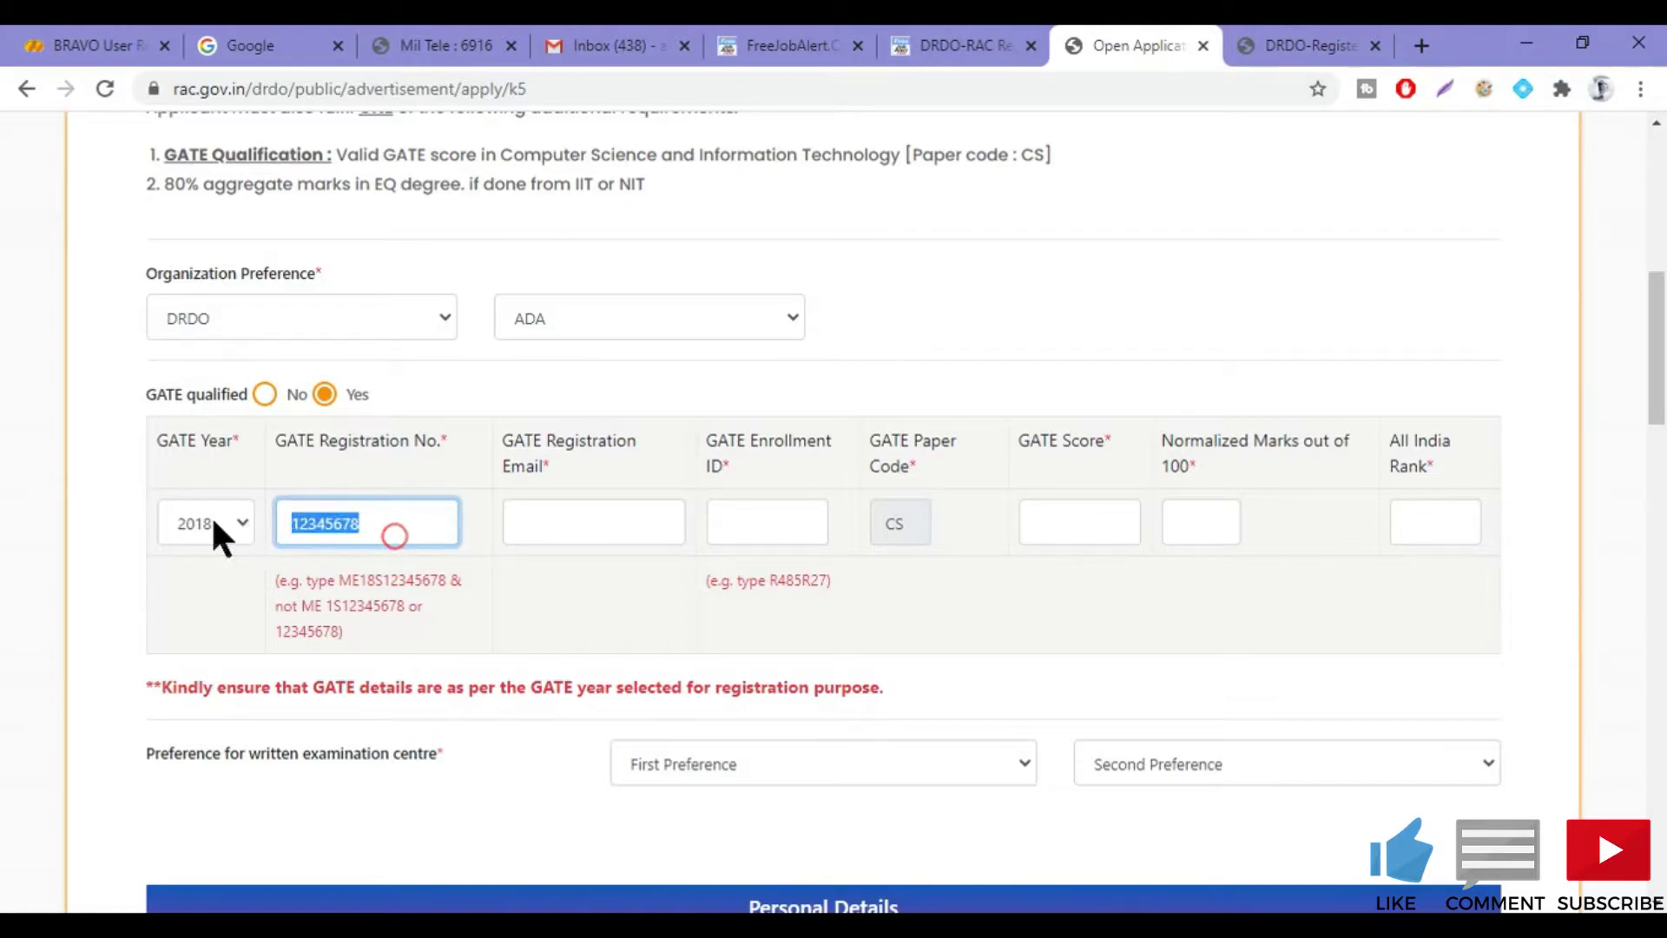
pyautogui.click(290, 532)
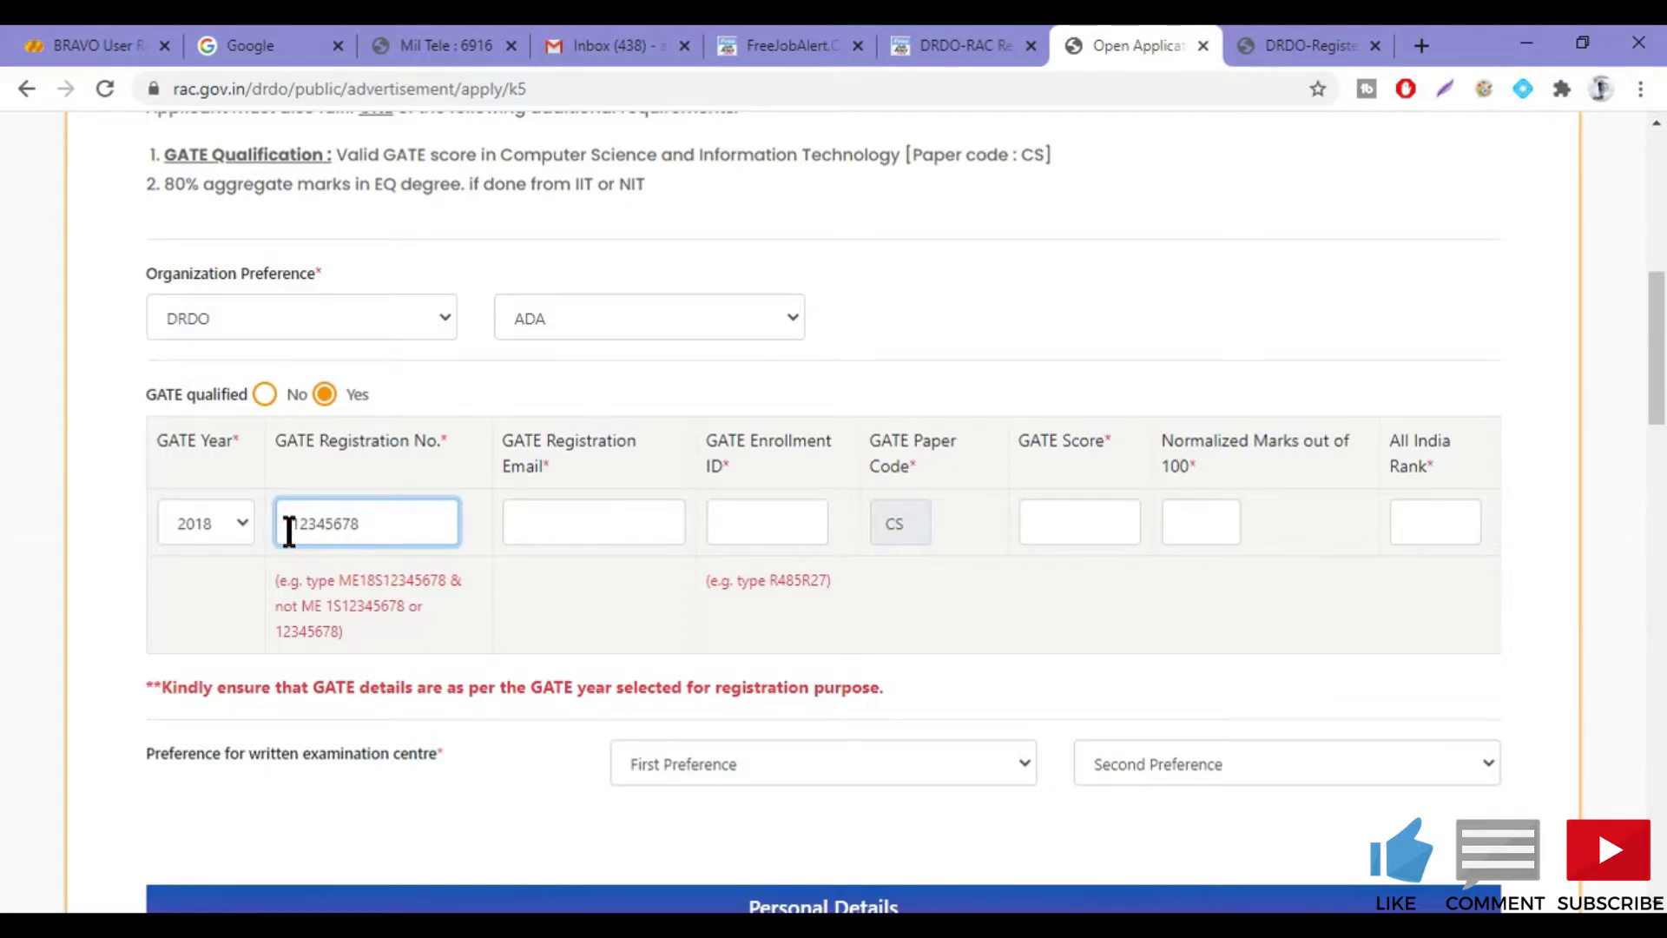
pyautogui.write('ME')
pyautogui.click(606, 521)
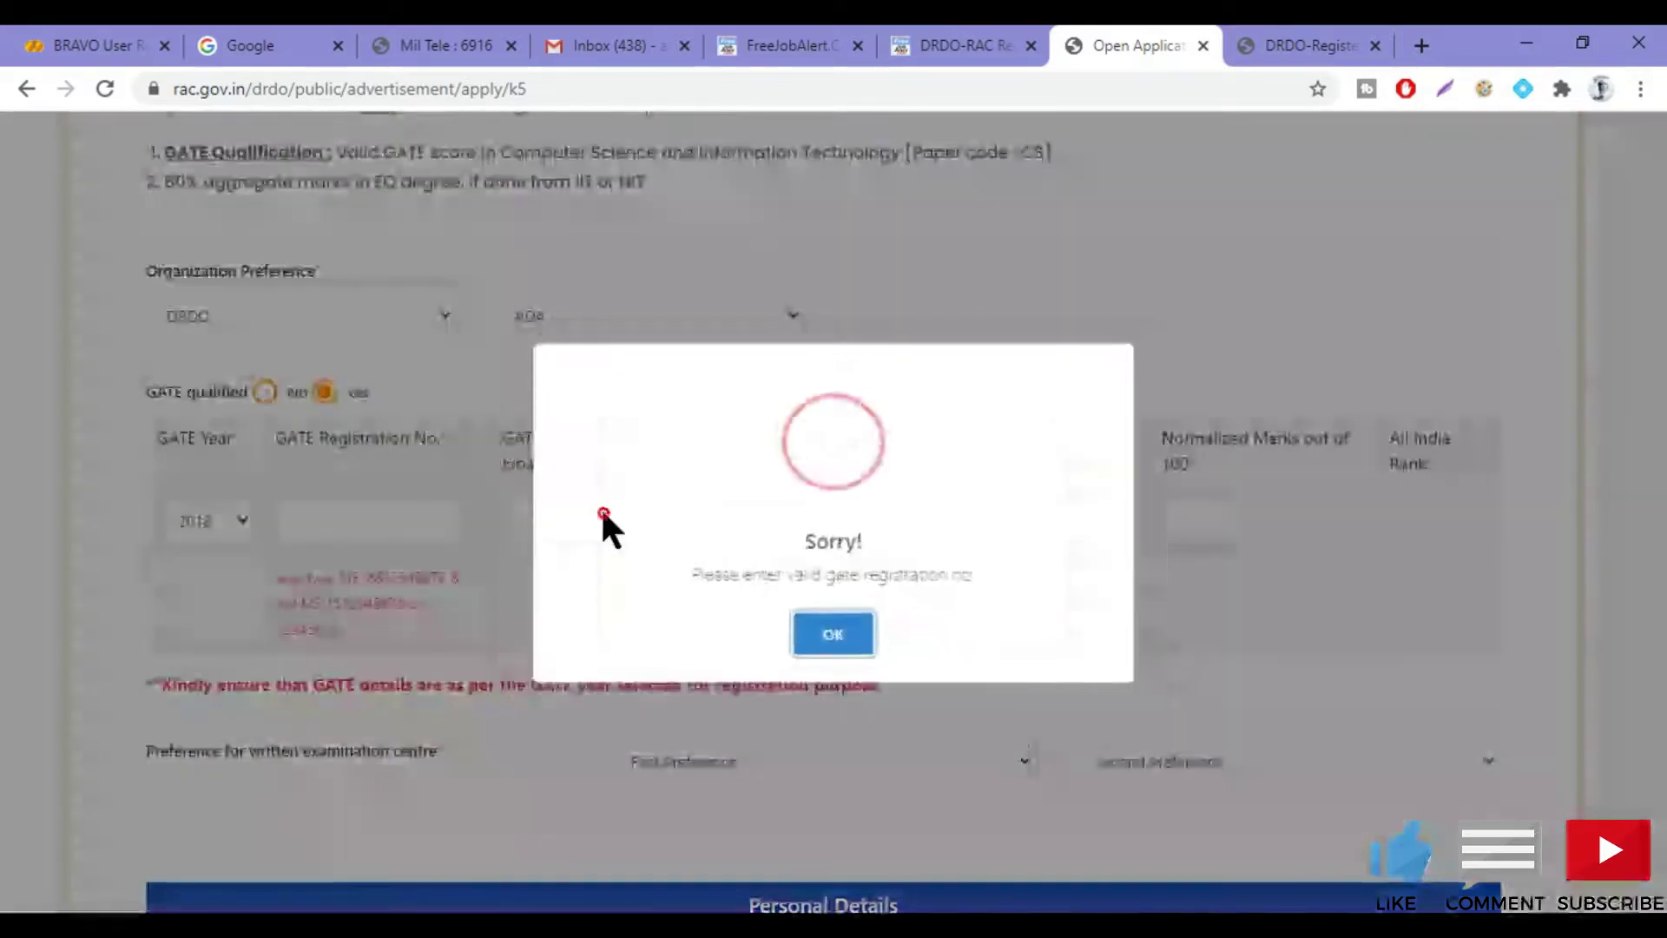
pyautogui.click(839, 650)
pyautogui.click(369, 528)
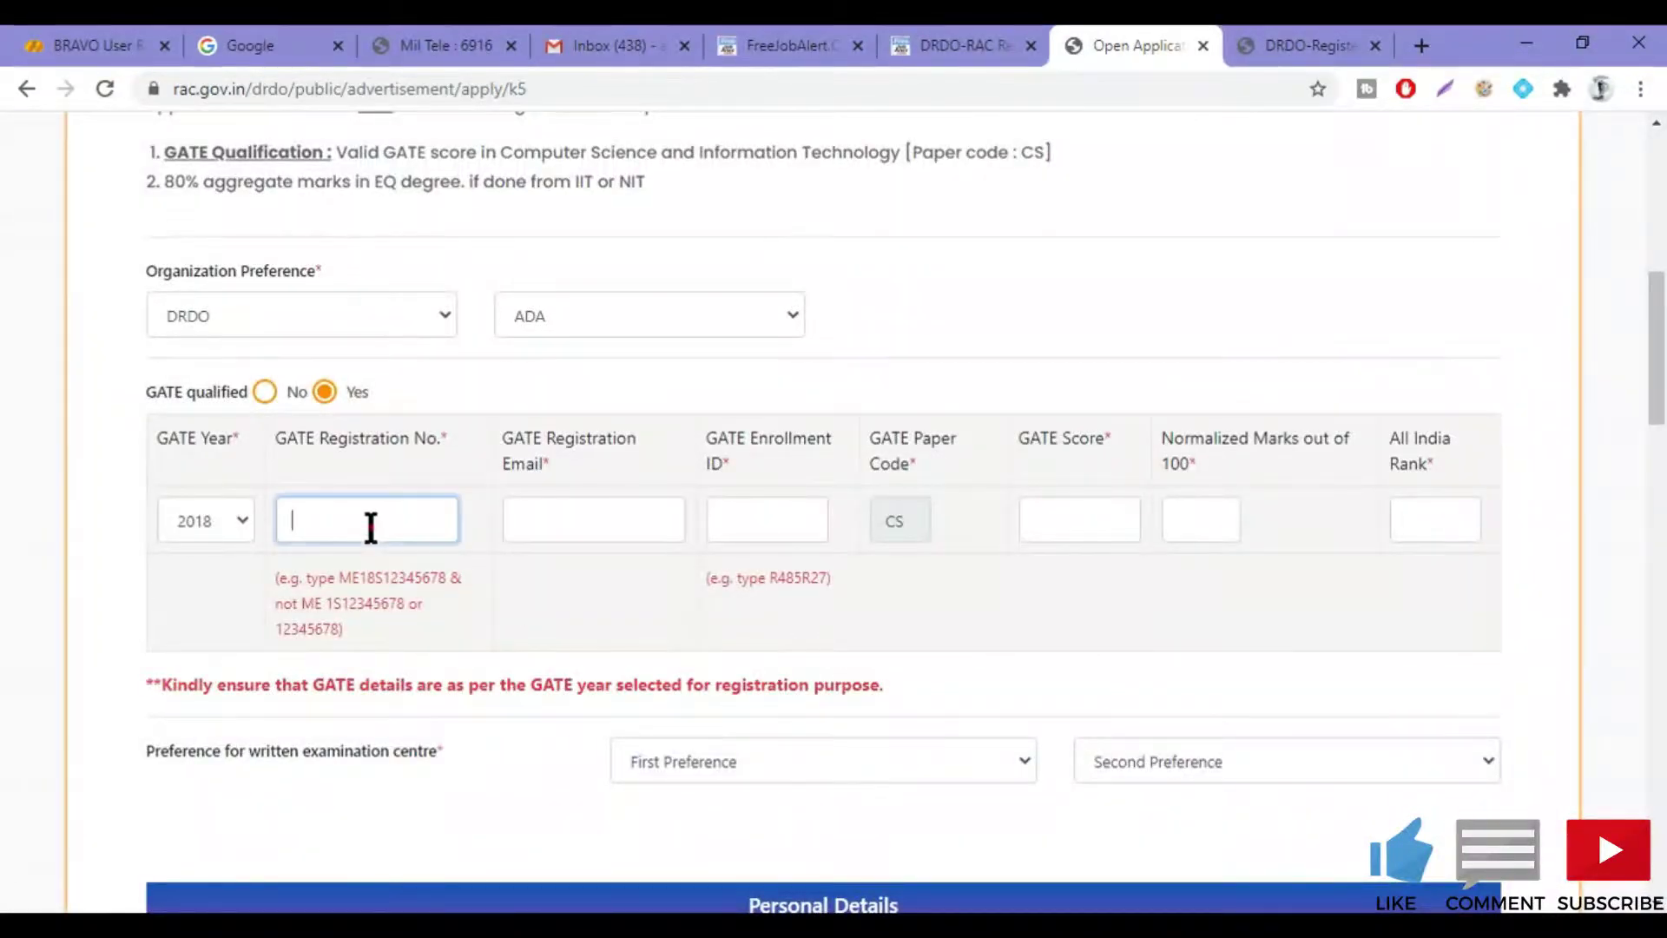
pyautogui.write('MW18S12345678')
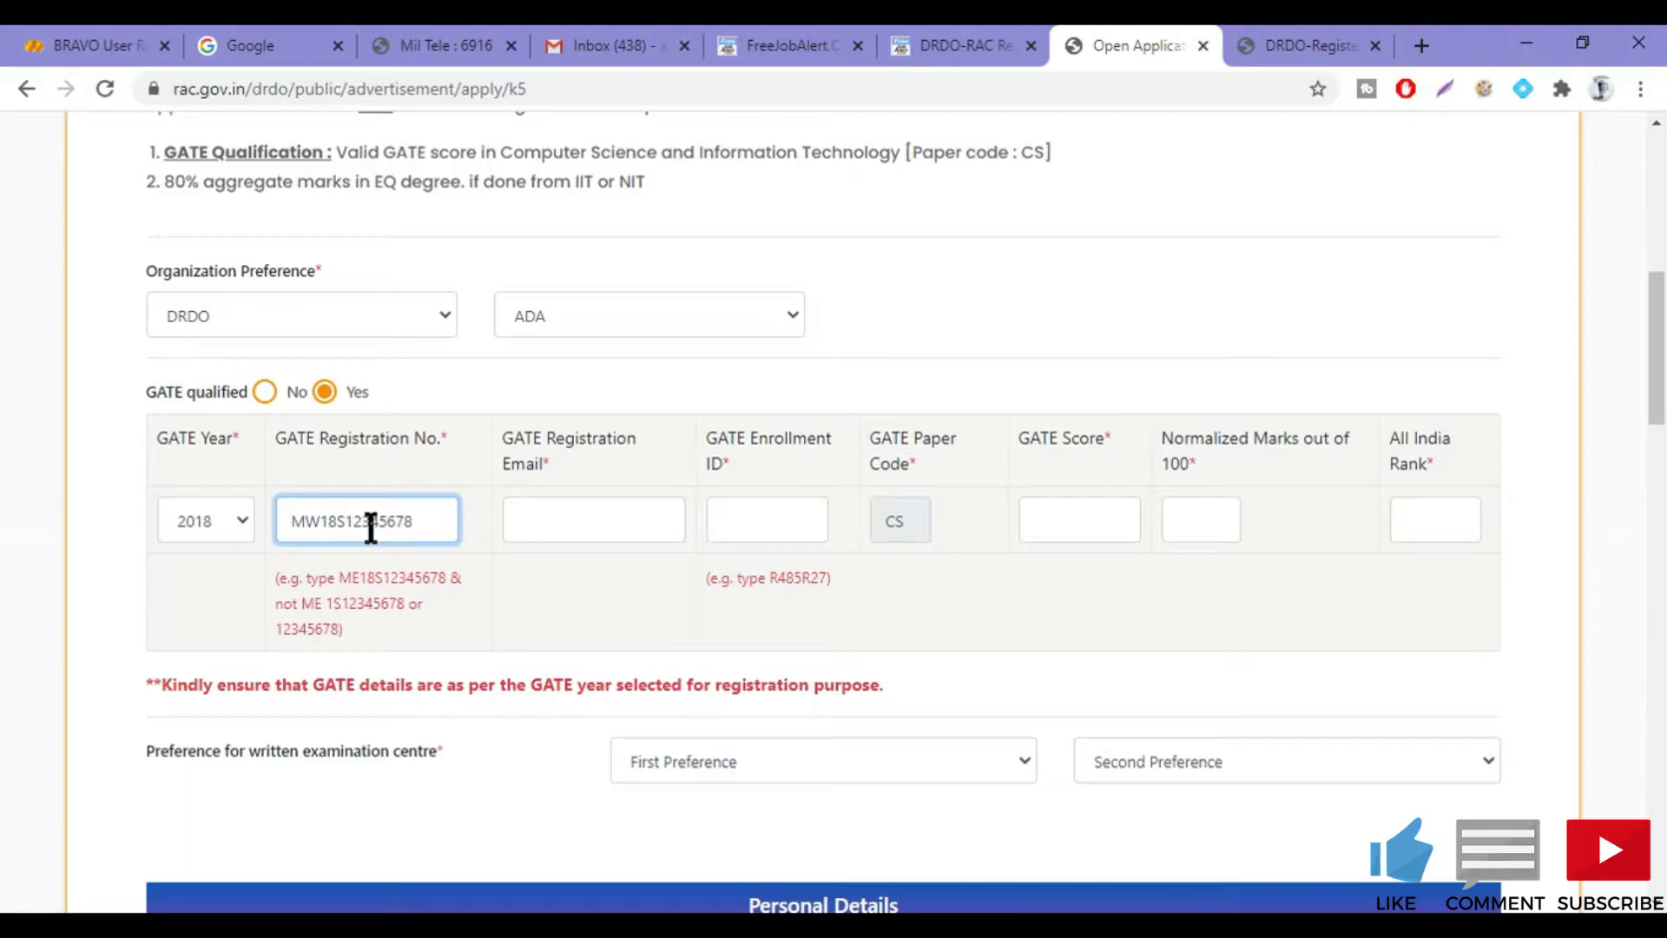
pyautogui.click(599, 513)
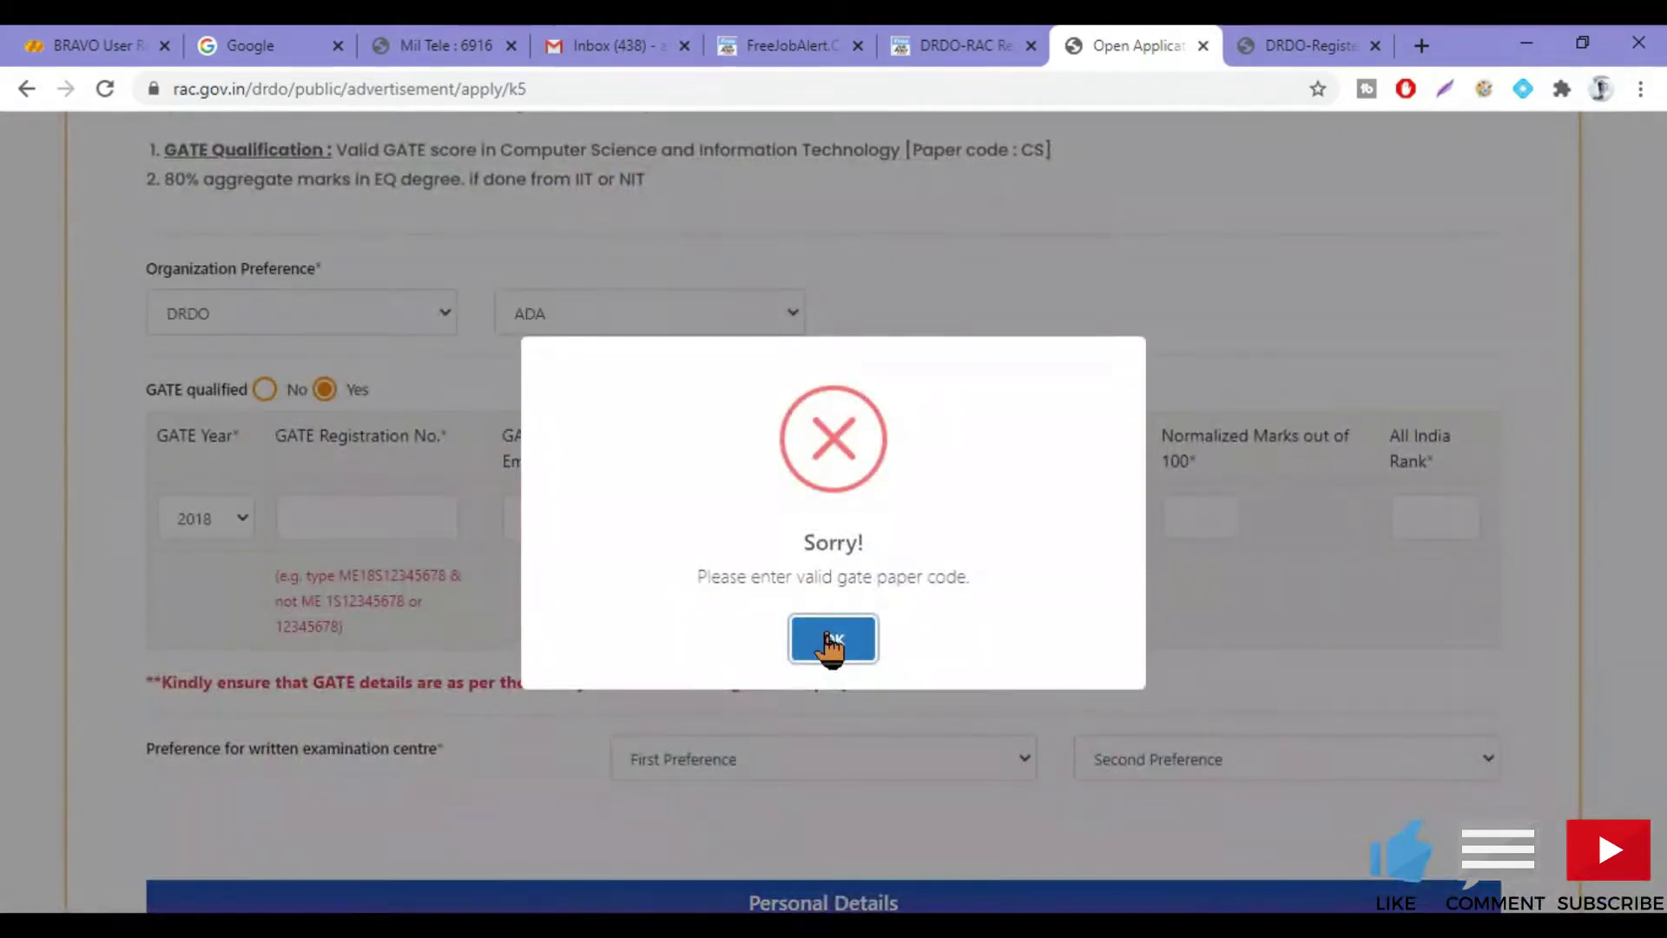
# Re-enter the number in the hinted ME18S format, which is rejected for its paper code
pyautogui.click(836, 642)
pyautogui.click(388, 514)
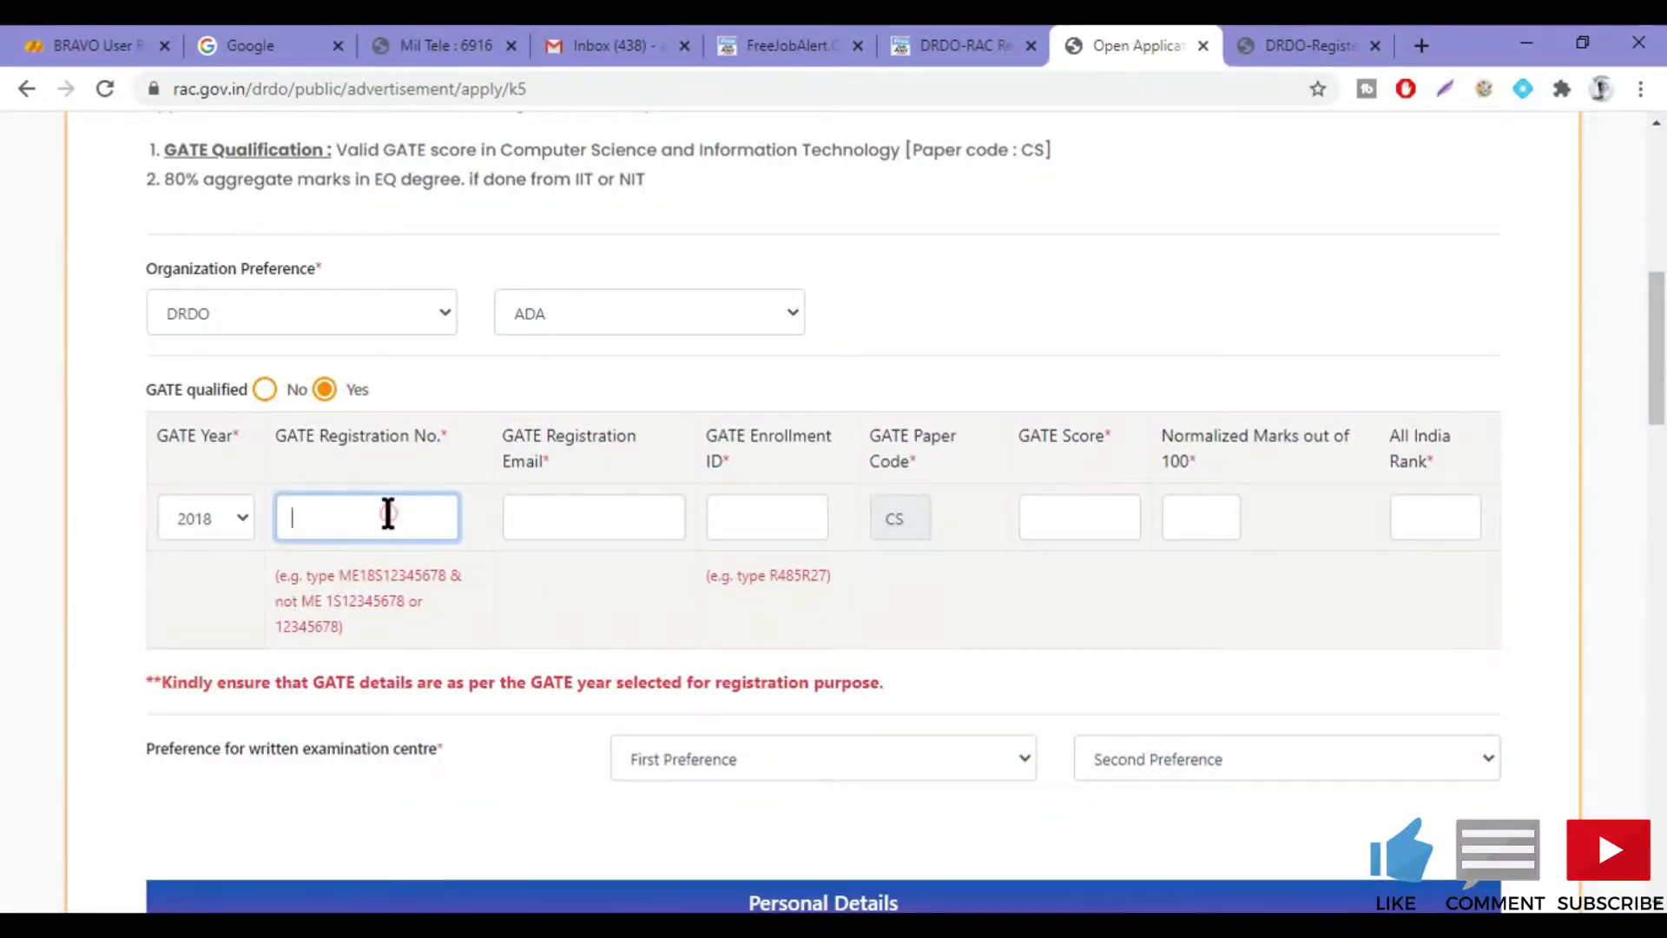
pyautogui.moveTo(343, 575); pyautogui.dragTo(467, 571)
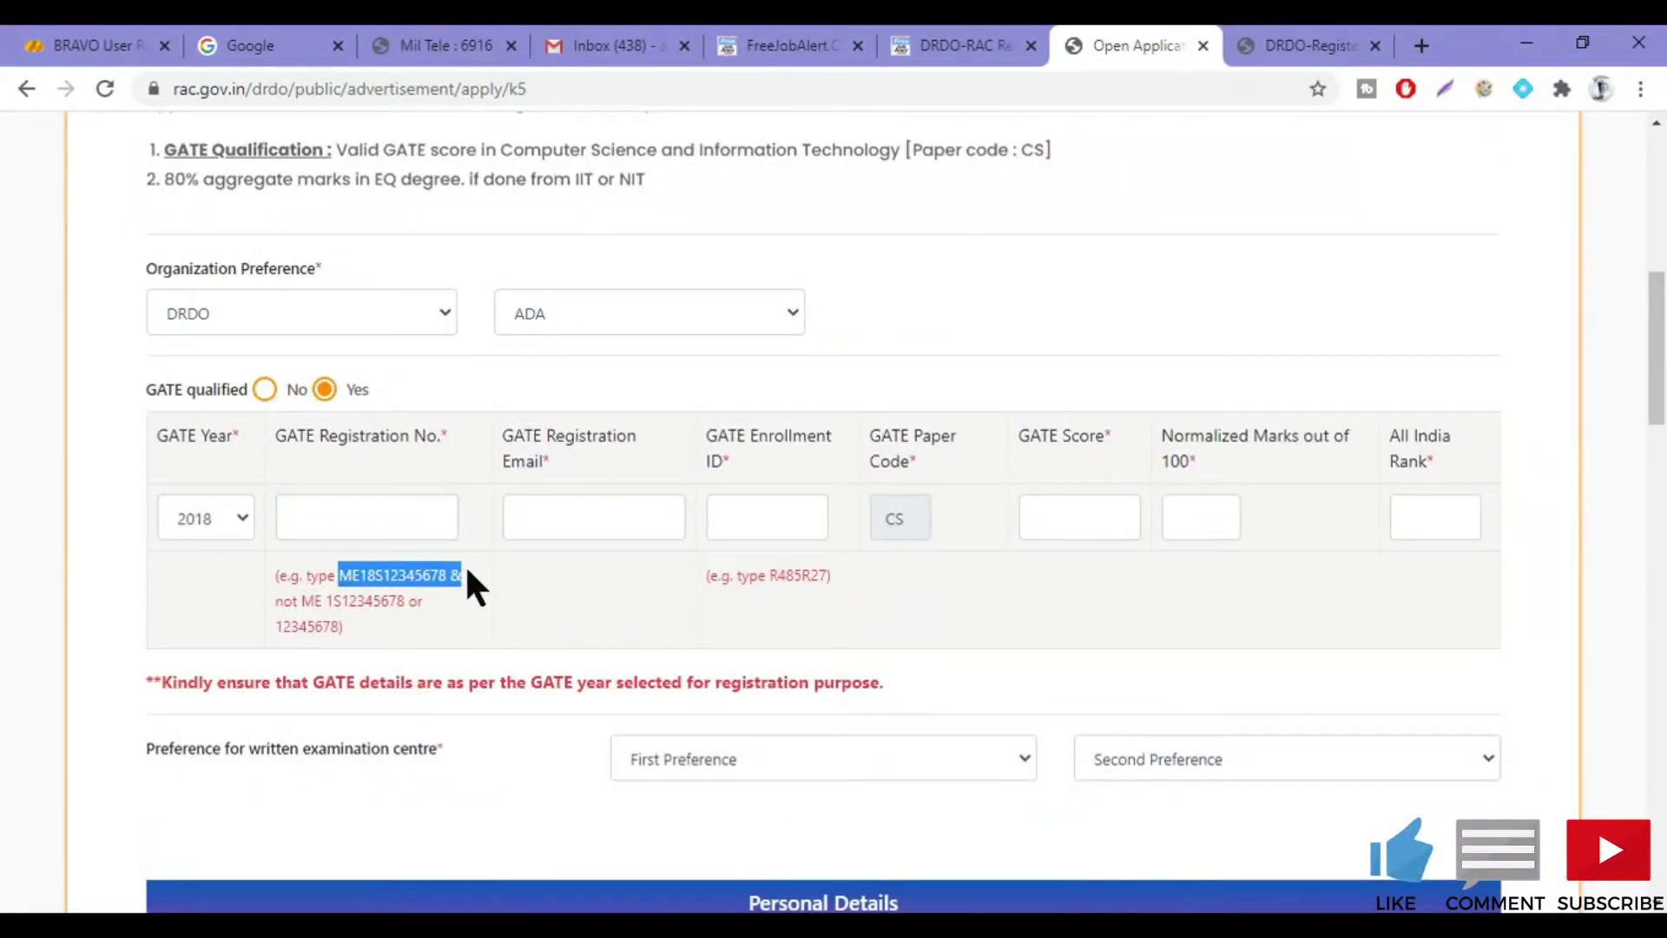
pyautogui.click(327, 523)
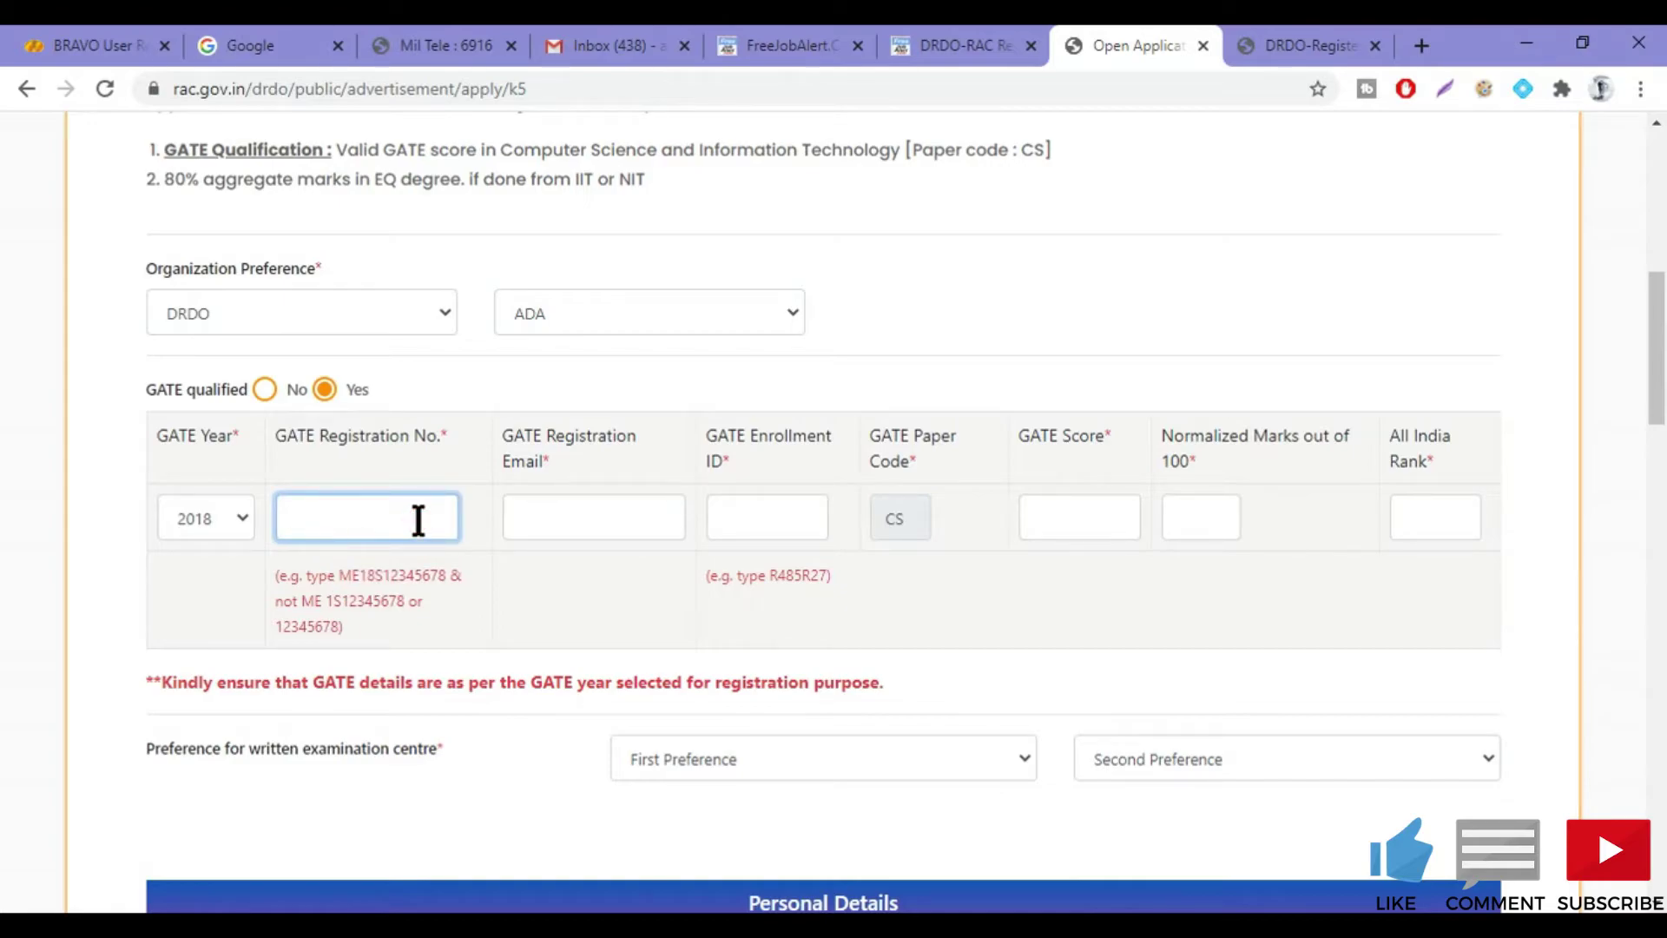
pyautogui.write('ME18S12345678')
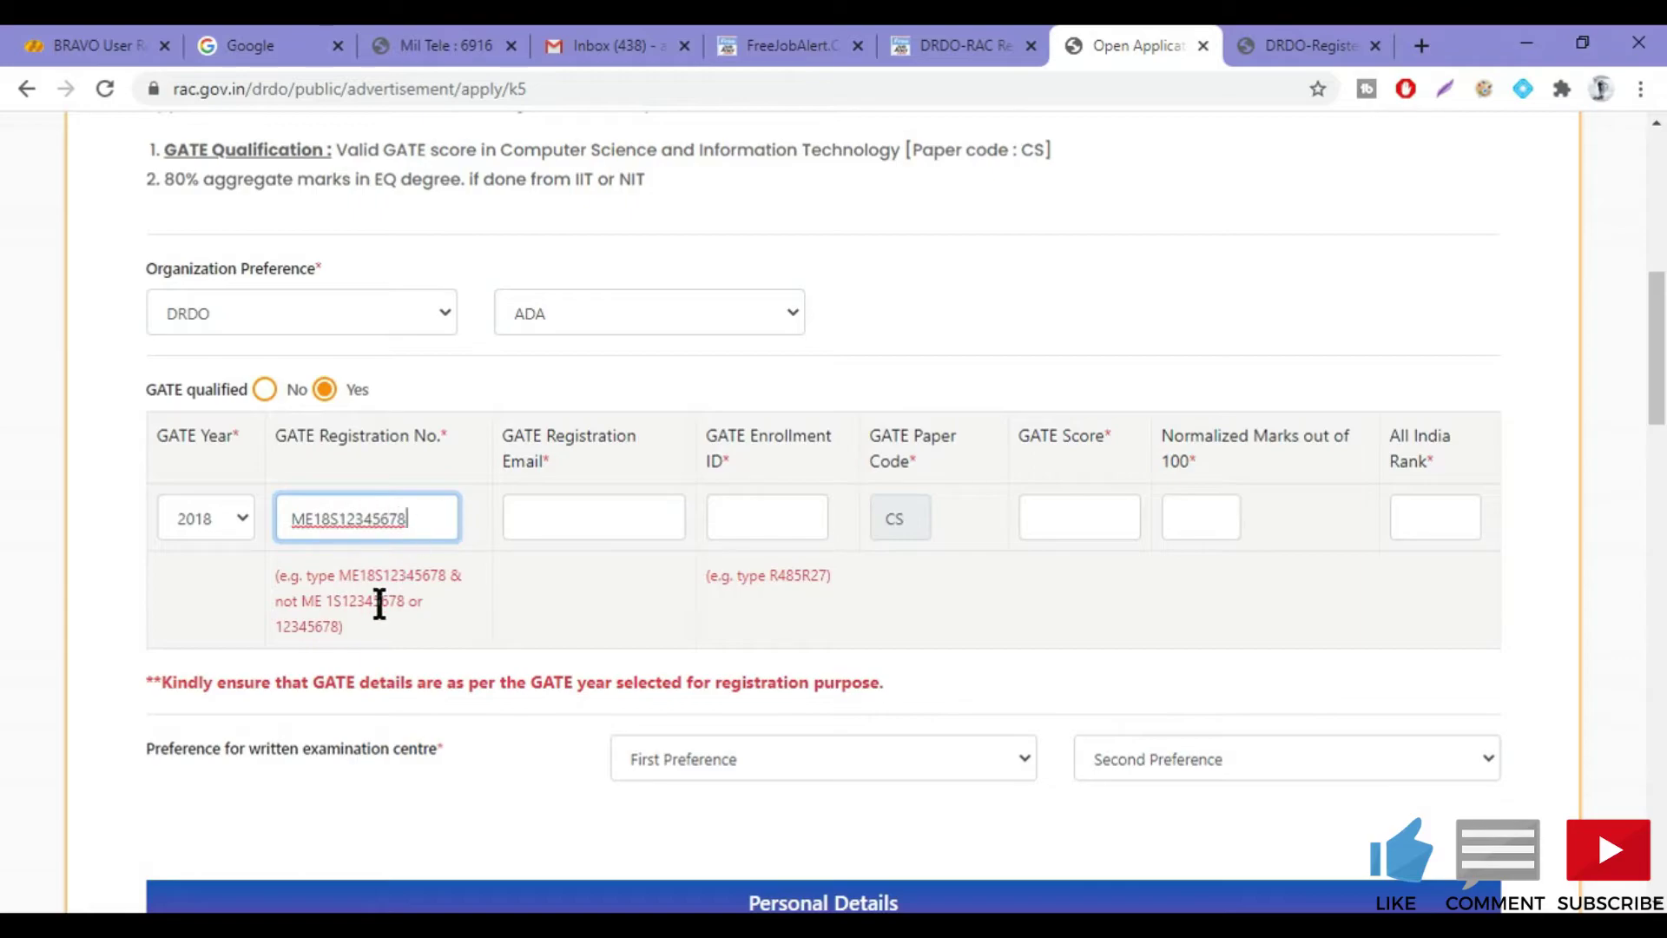
pyautogui.click(556, 509)
pyautogui.click(824, 641)
pyautogui.click(365, 518)
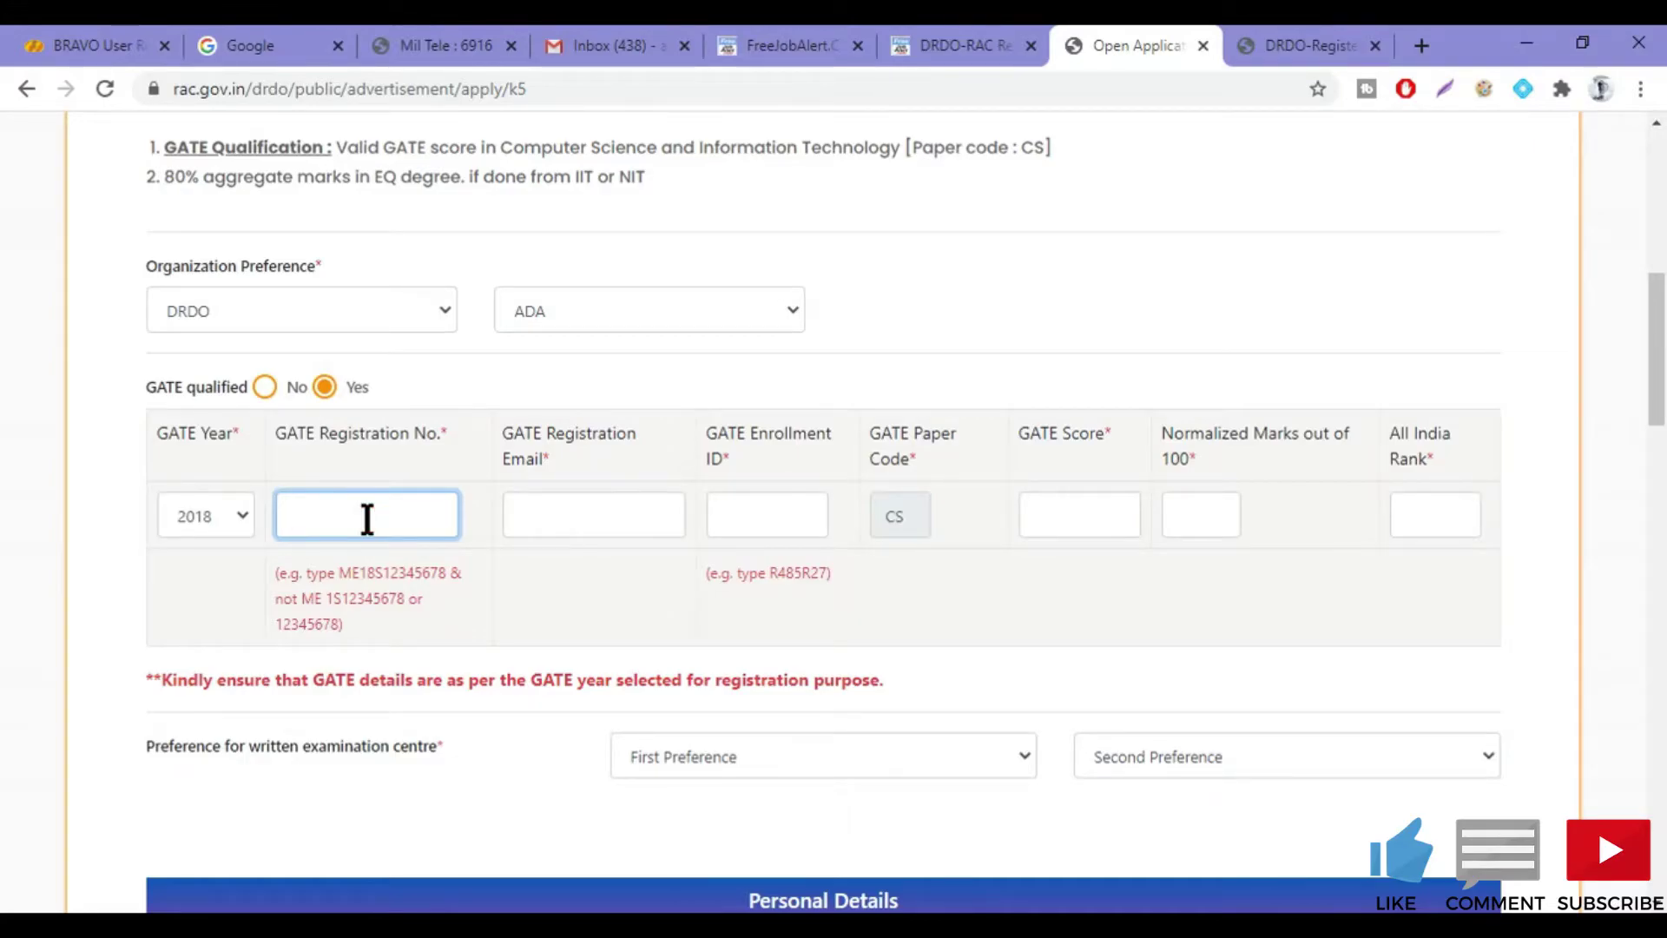
pyautogui.scroll(-4, 908, 495)
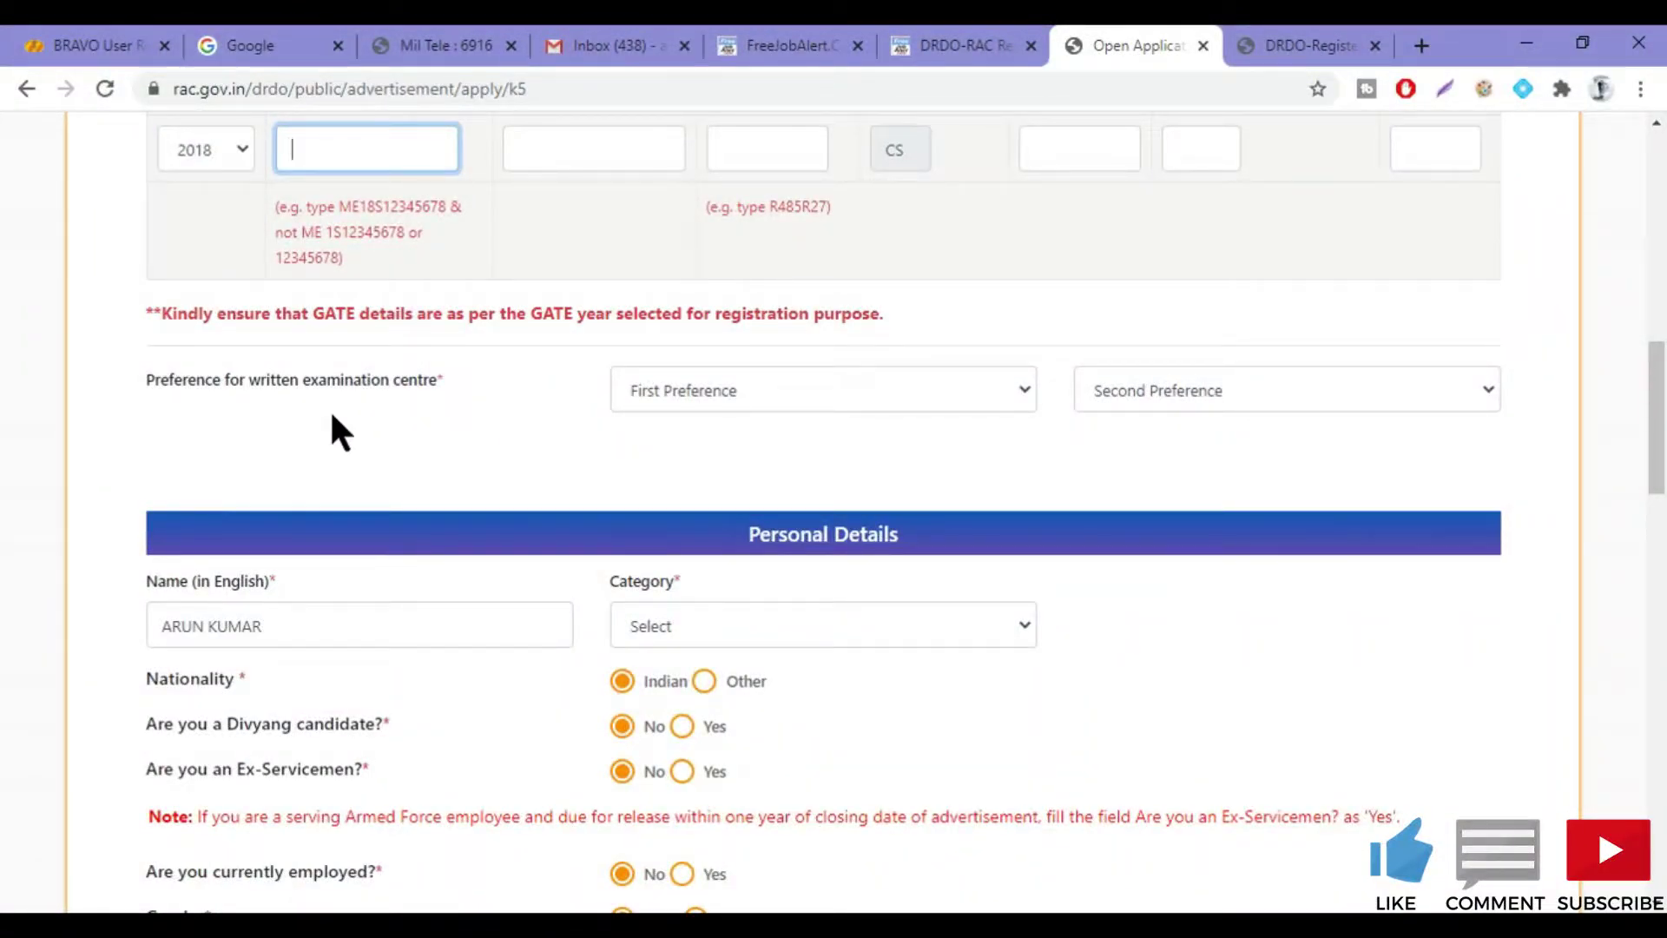
pyautogui.click(799, 393)
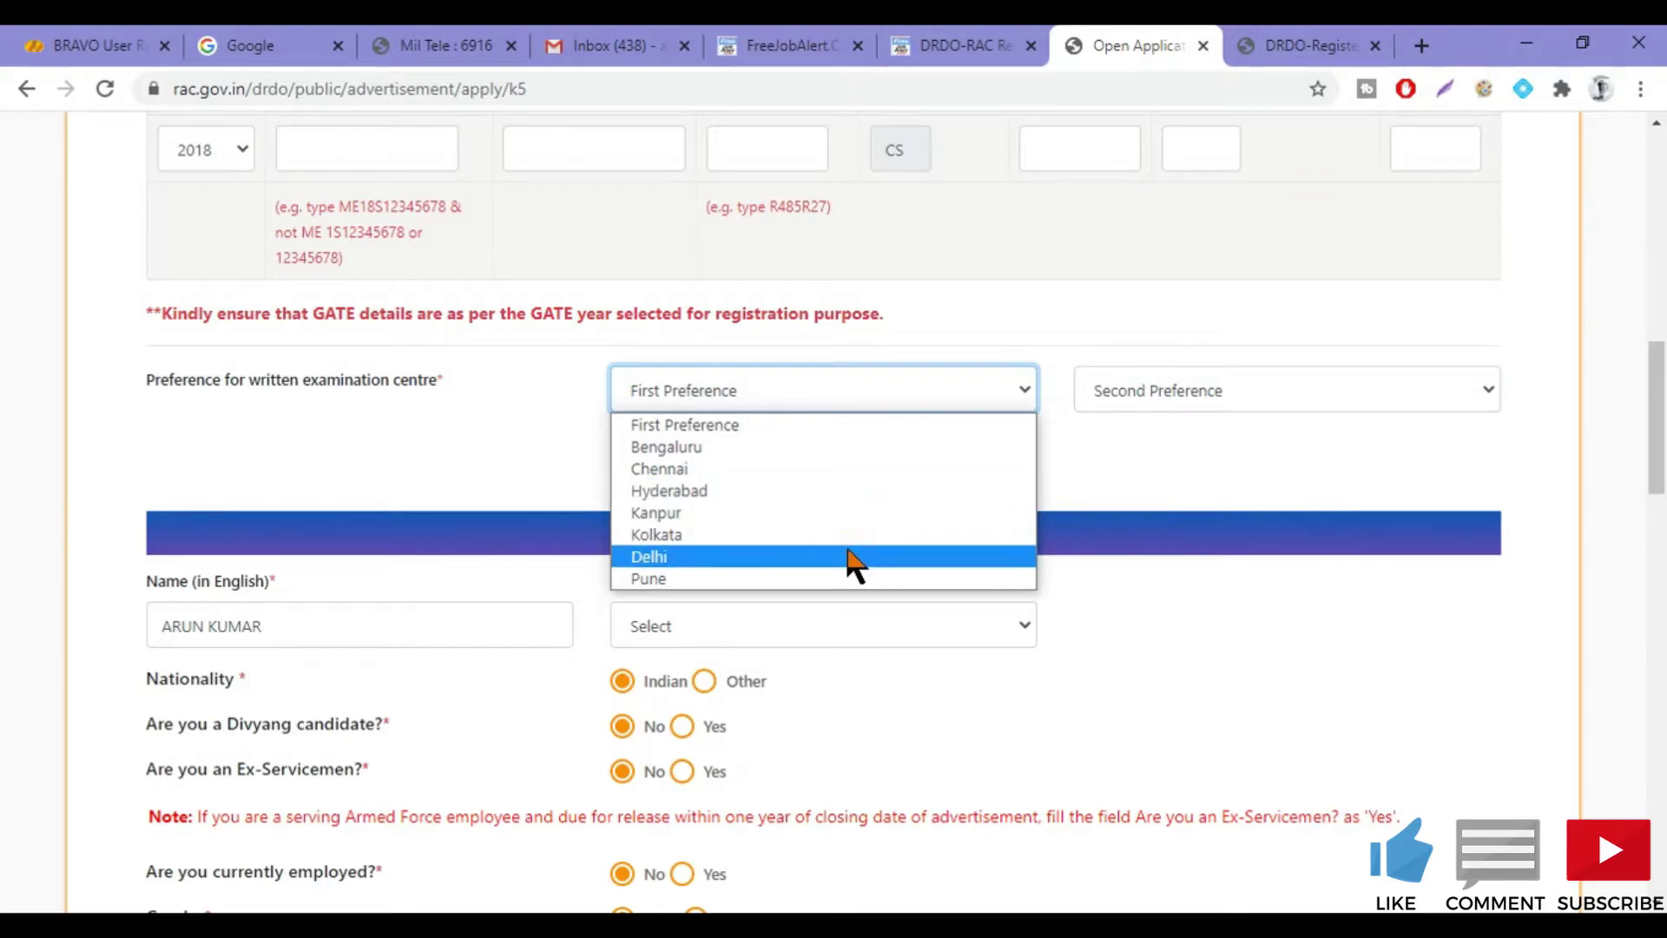
pyautogui.click(1206, 398)
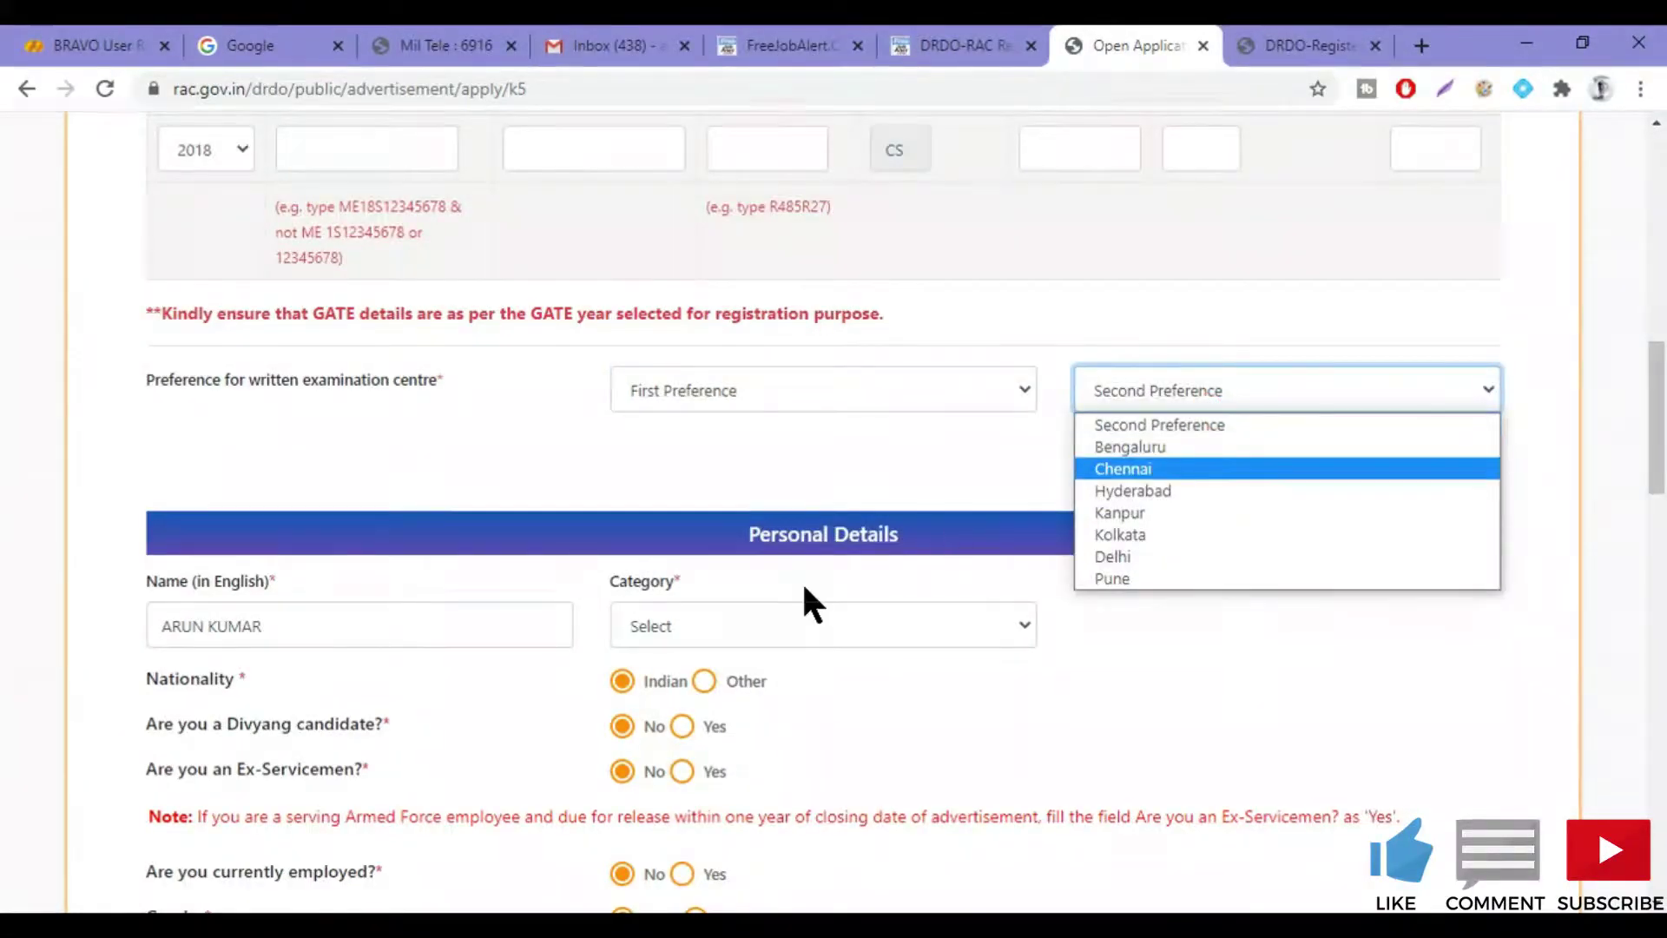
pyautogui.click(923, 707)
pyautogui.scroll(-5, 924, 707)
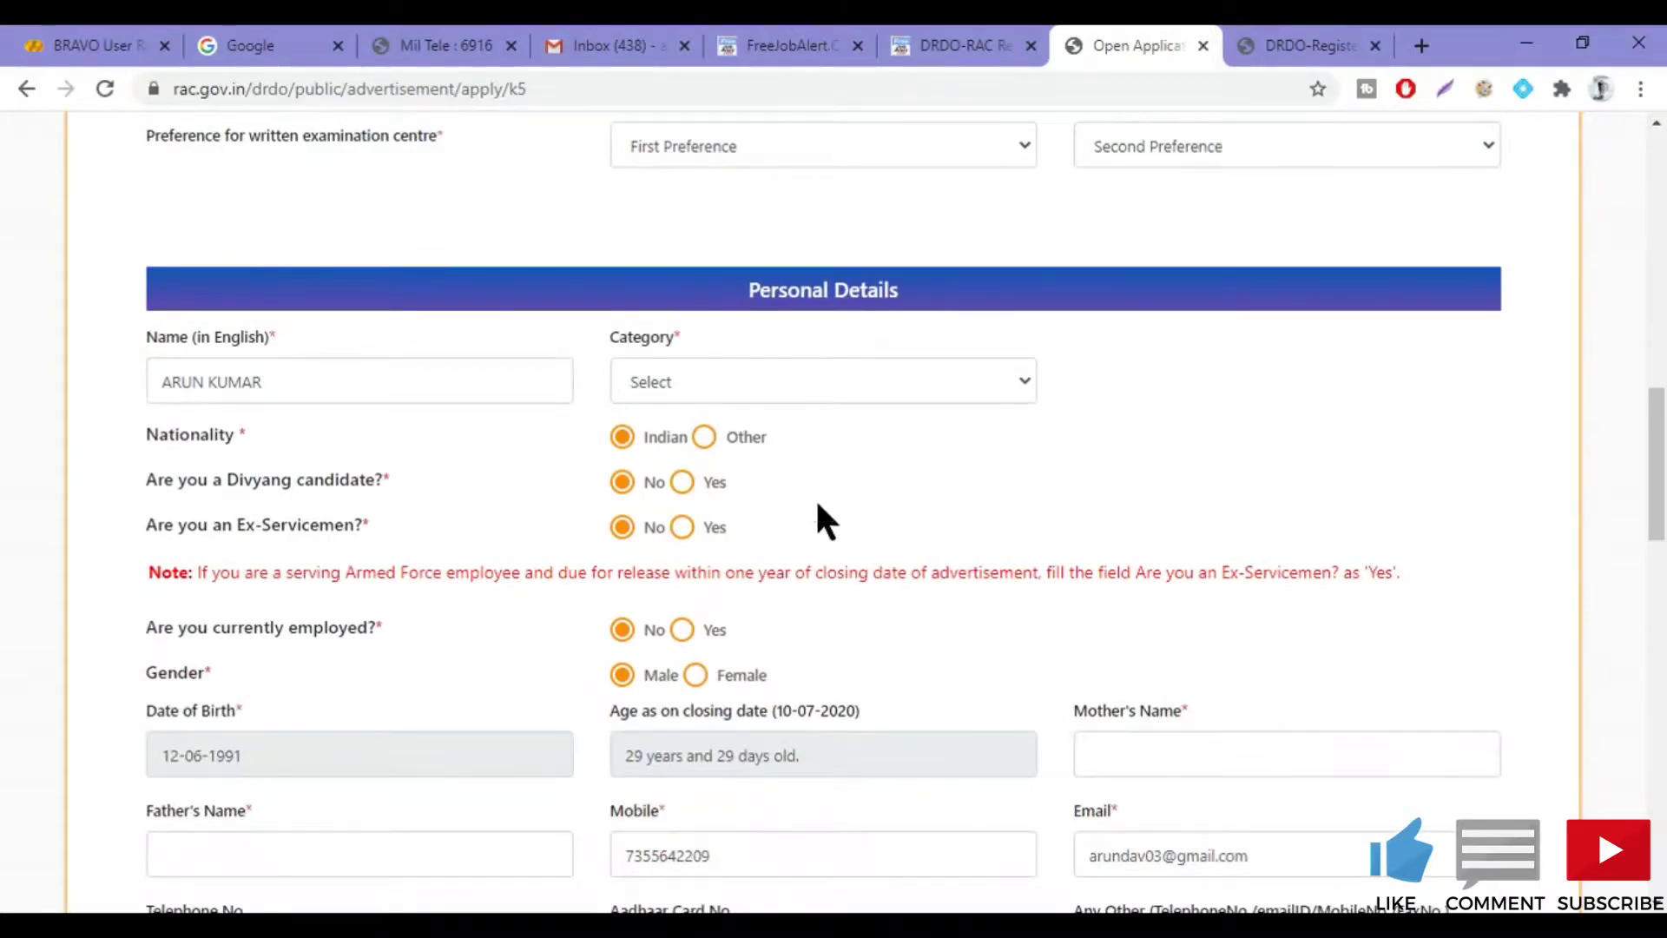
pyautogui.scroll(-2, 827, 547)
pyautogui.scroll(-5, 718, 543)
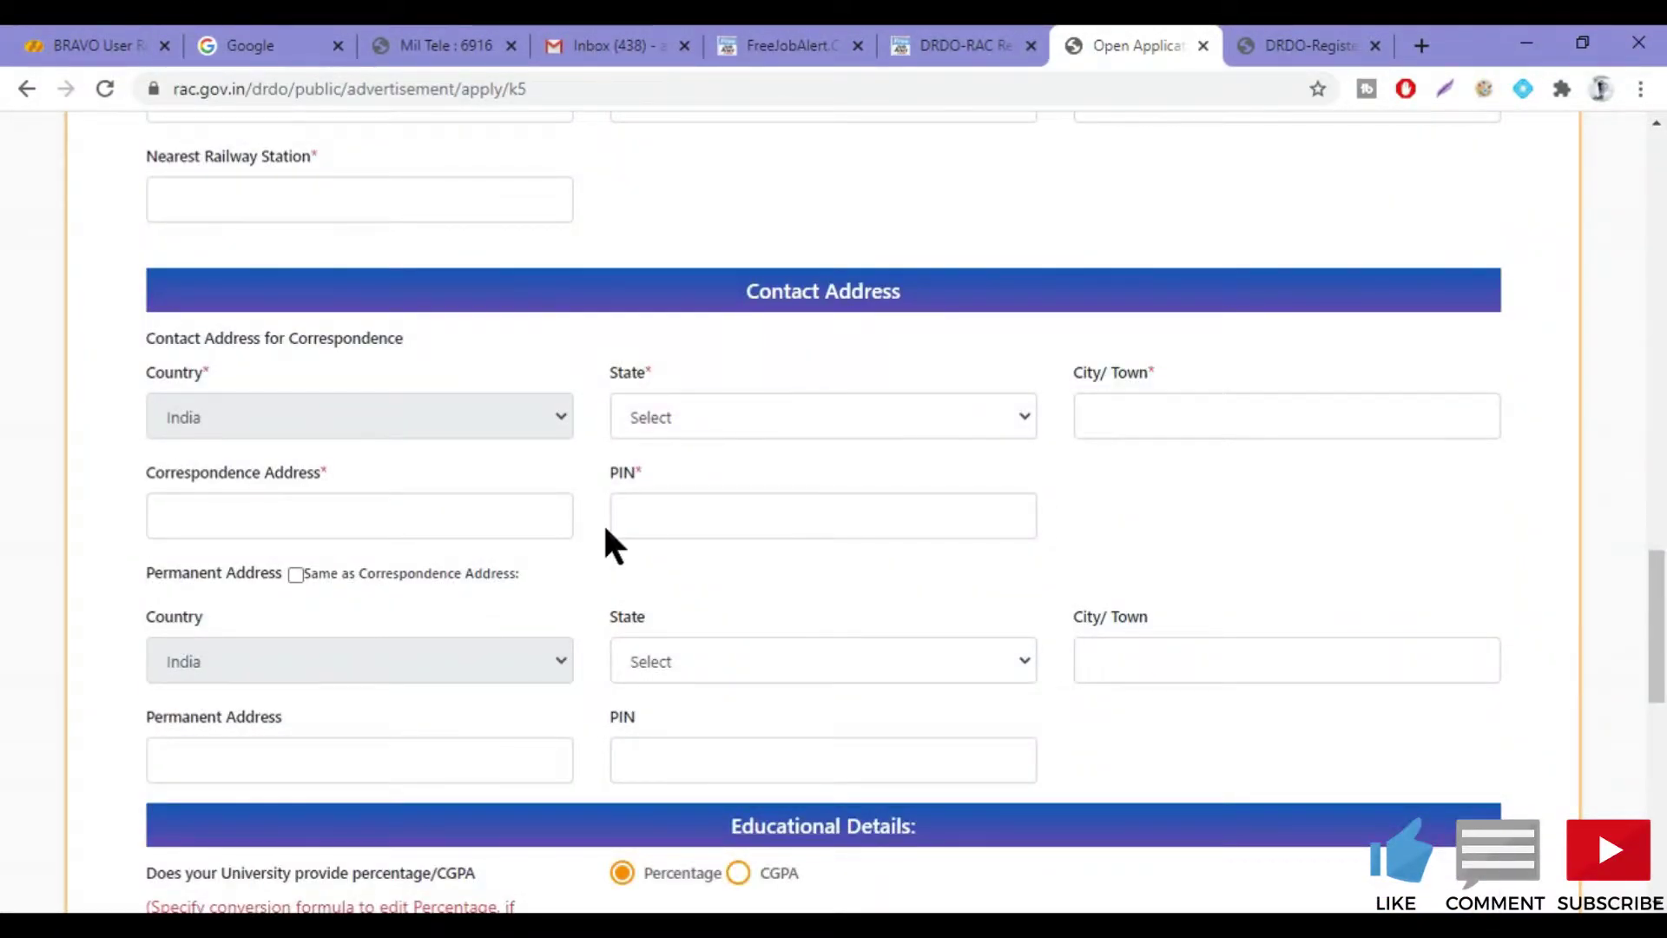
pyautogui.scroll(-3, 605, 527)
pyautogui.scroll(-4, 760, 623)
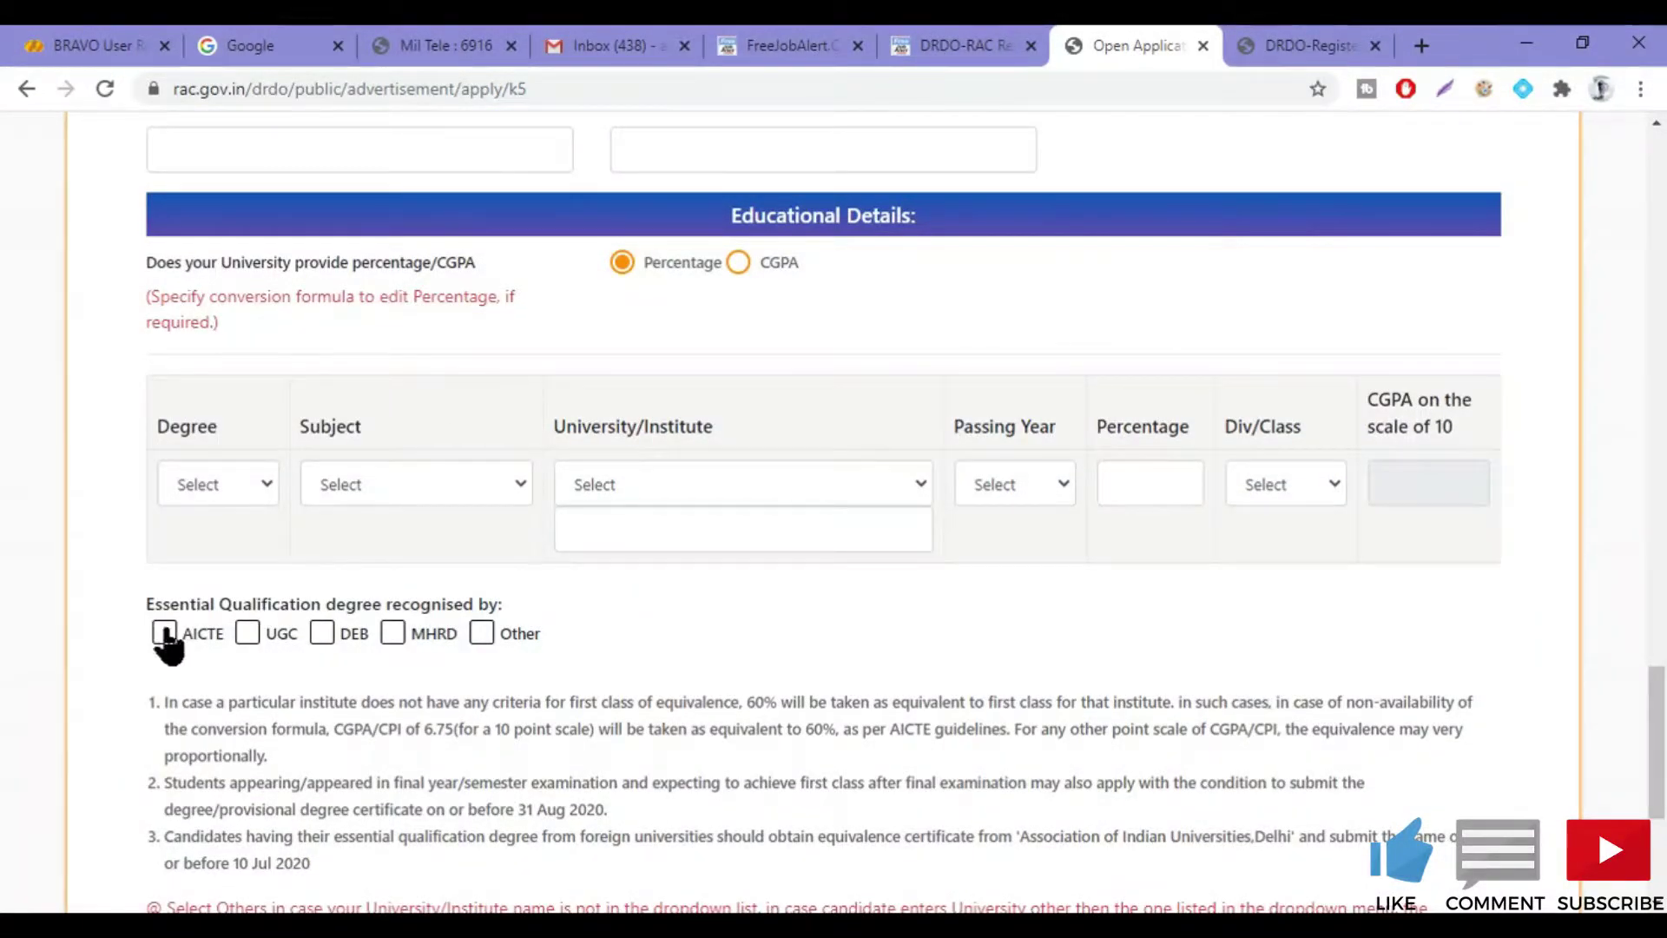
pyautogui.scroll(-4, 401, 647)
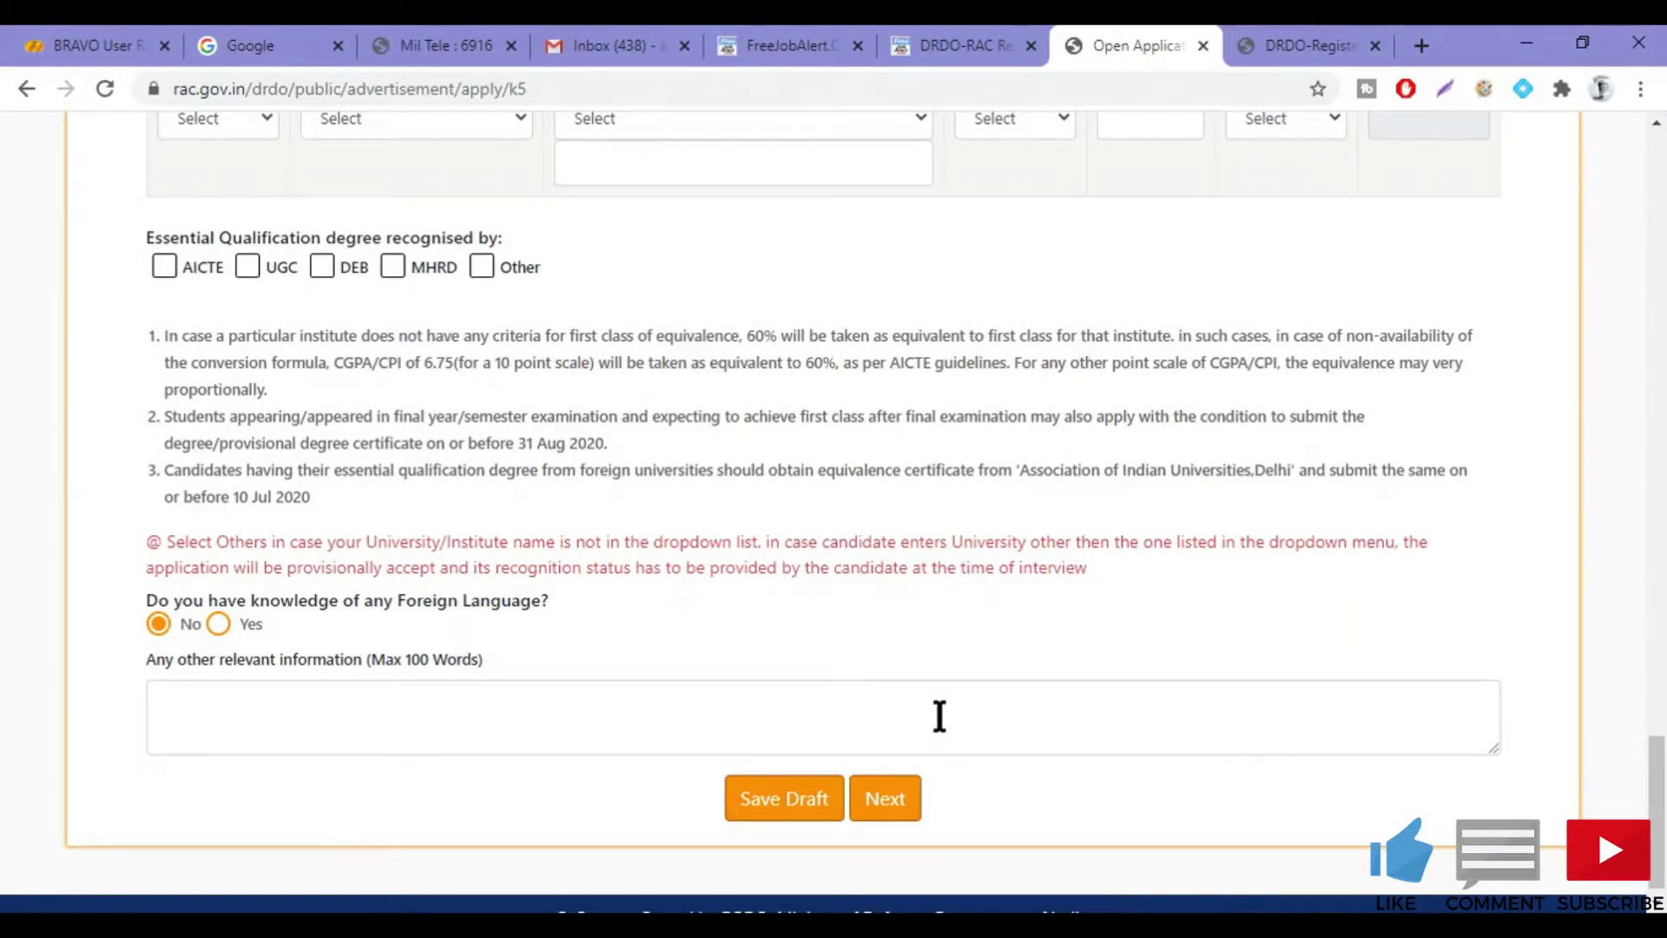
pyautogui.scroll(20, 939, 716)
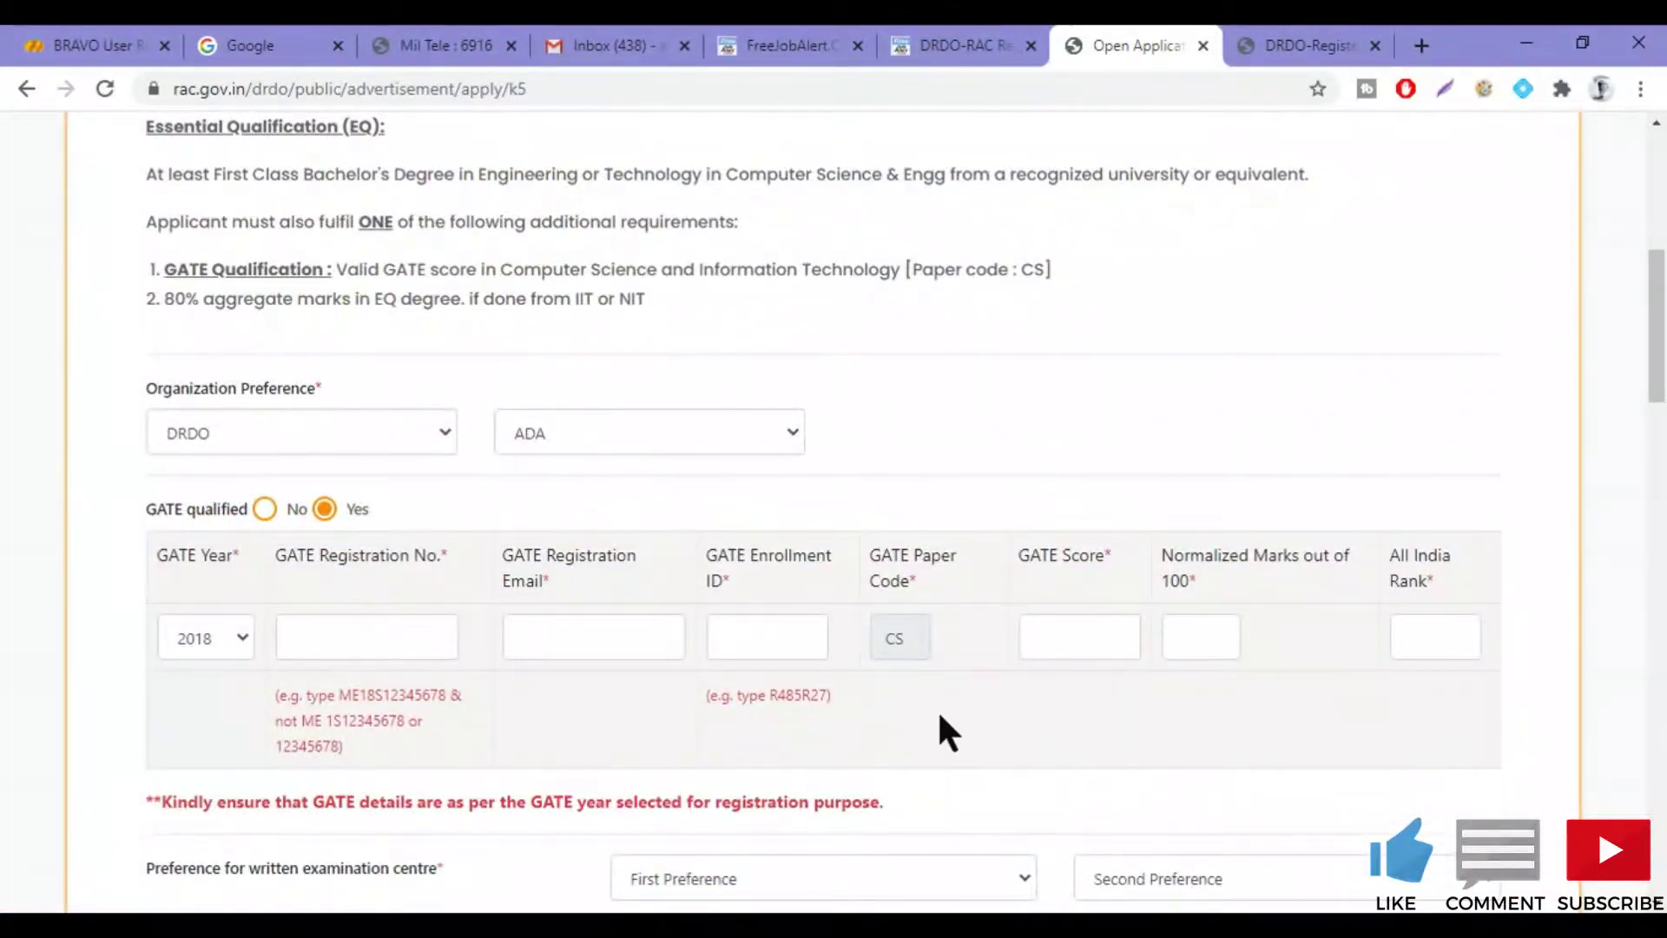
pyautogui.scroll(7, 941, 717)
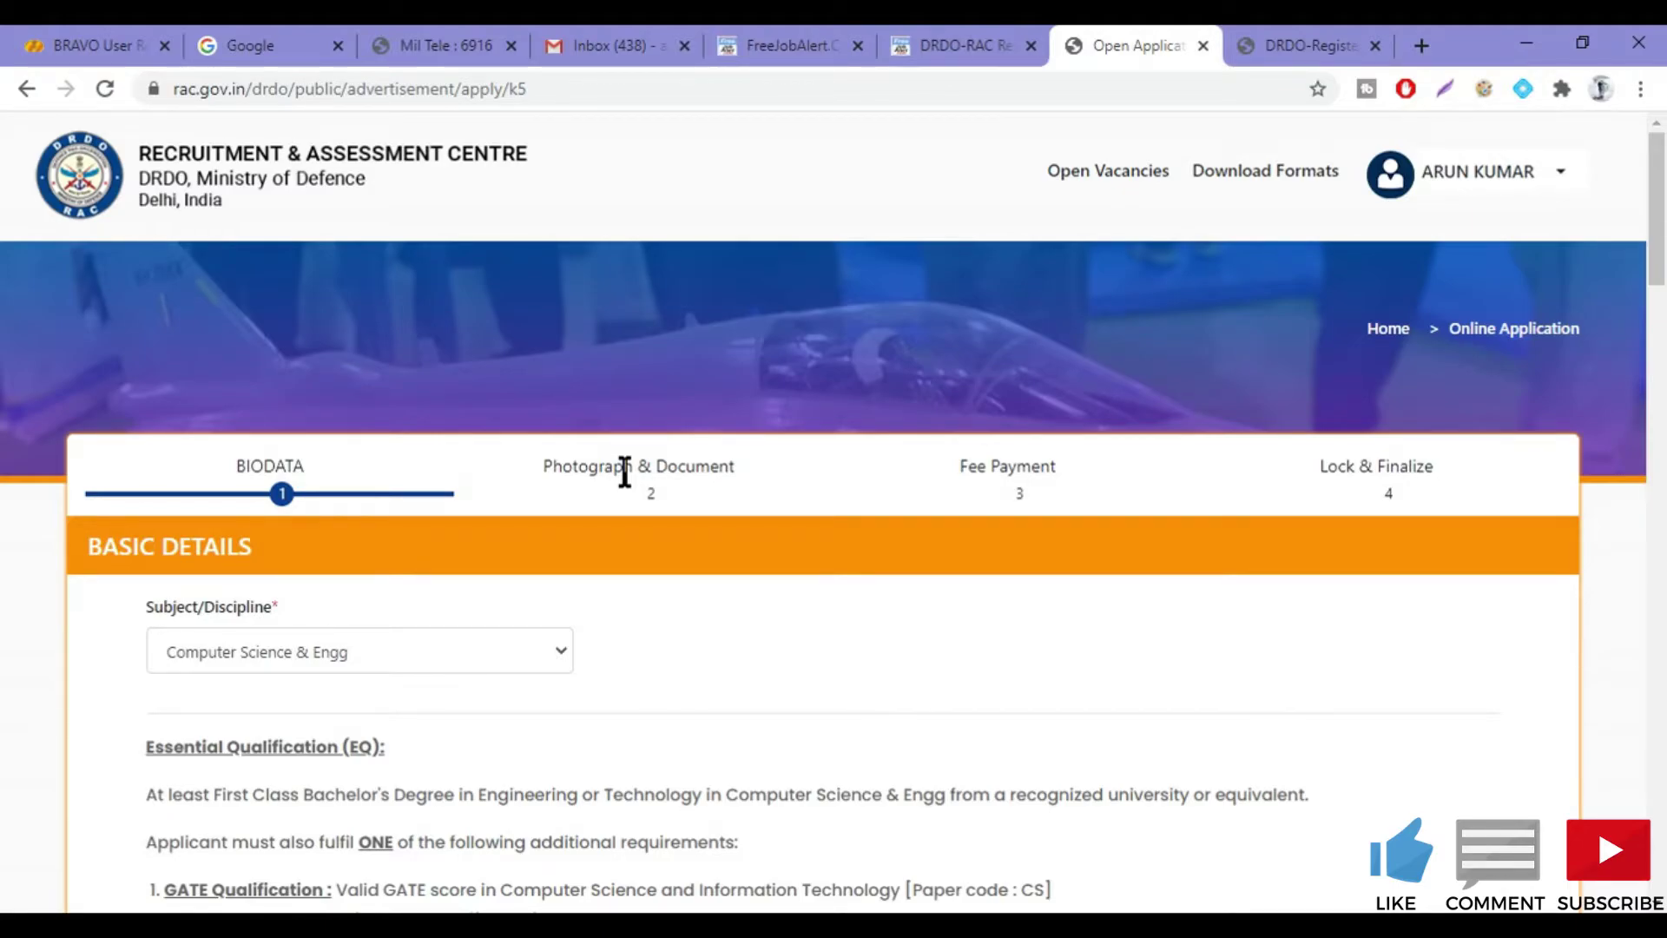
pyautogui.click(953, 45)
pyautogui.scroll(10, 951, 585)
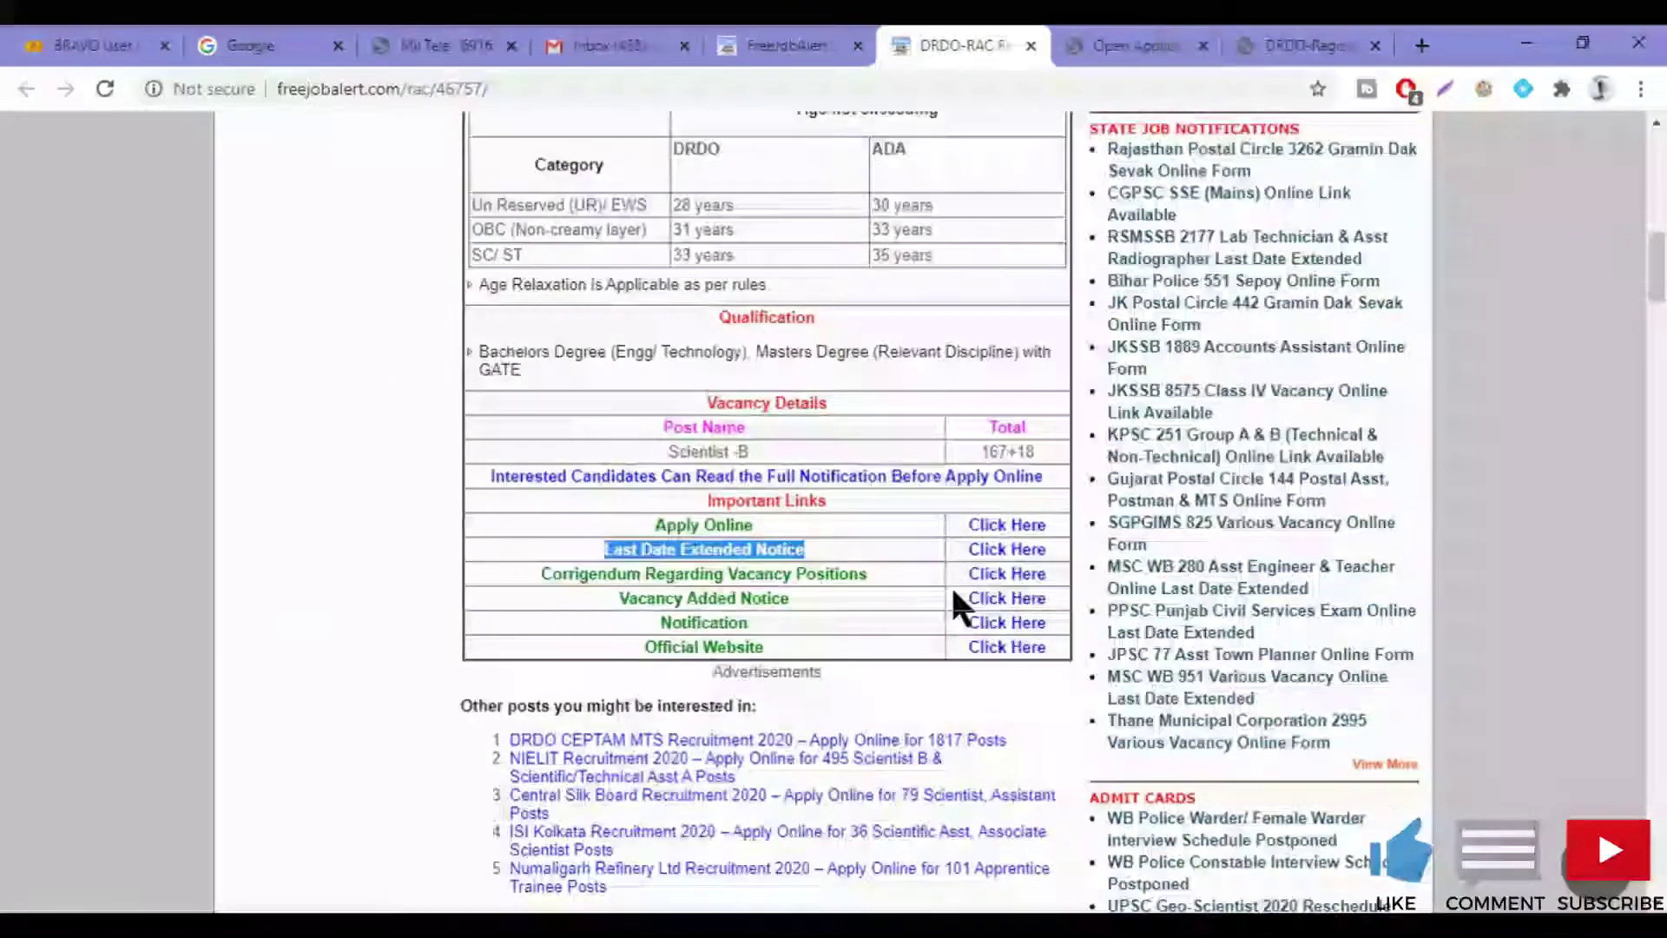
pyautogui.scroll(-2, 951, 586)
pyautogui.moveTo(779, 531); pyautogui.dragTo(849, 545)
pyautogui.click(608, 540)
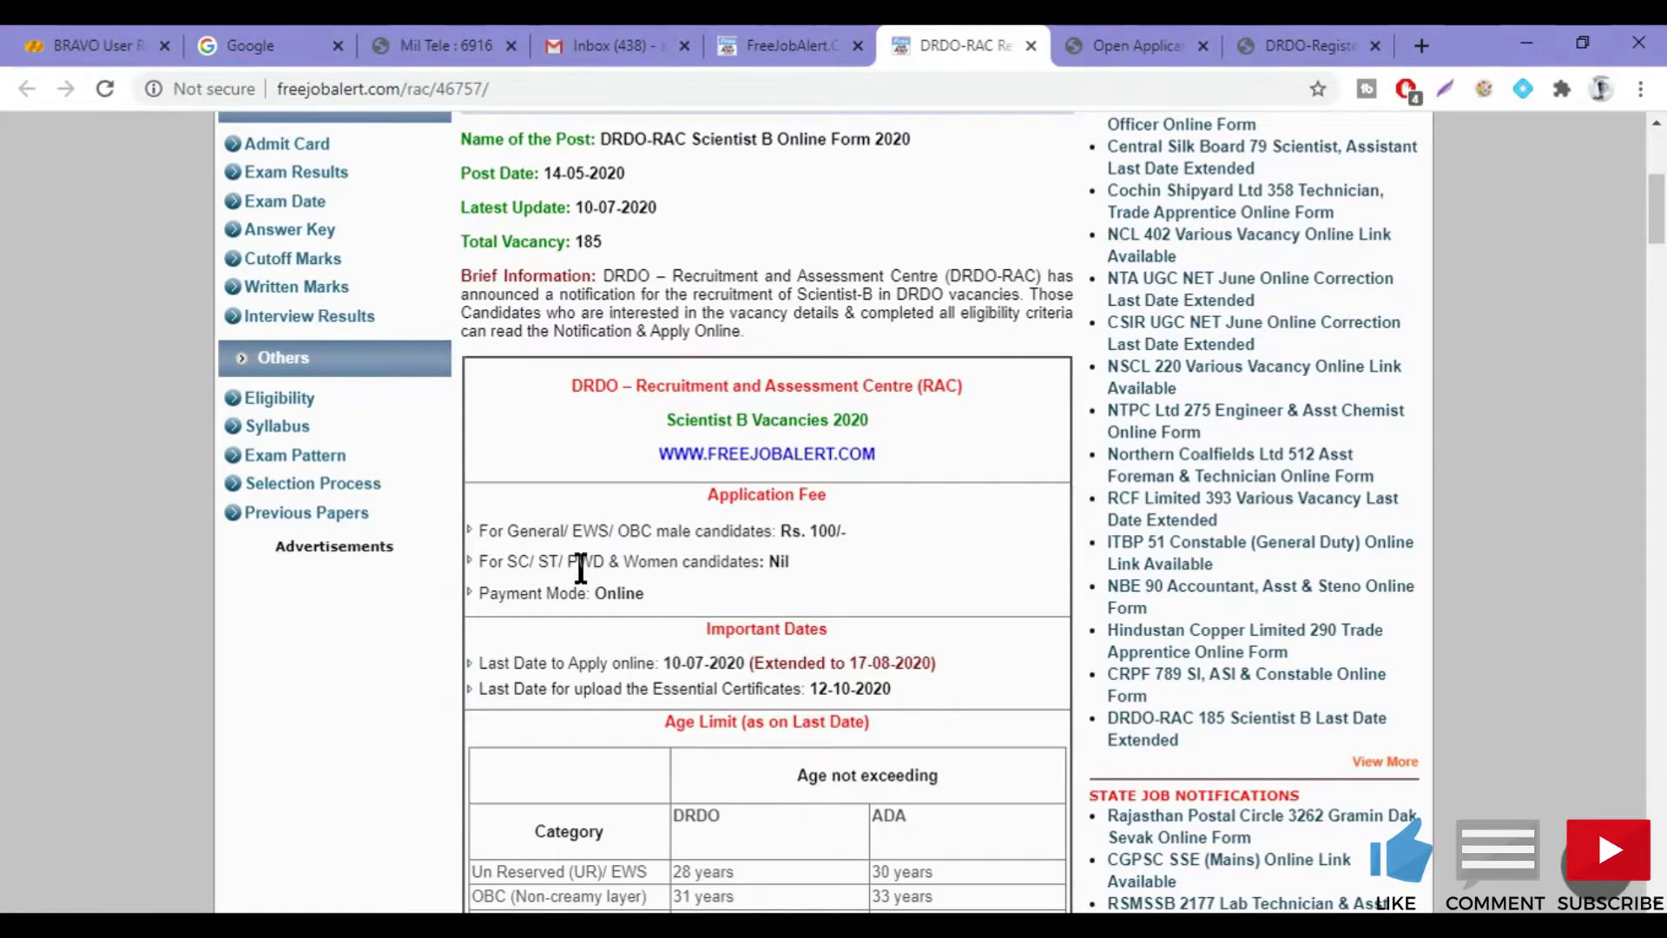
pyautogui.click(1108, 44)
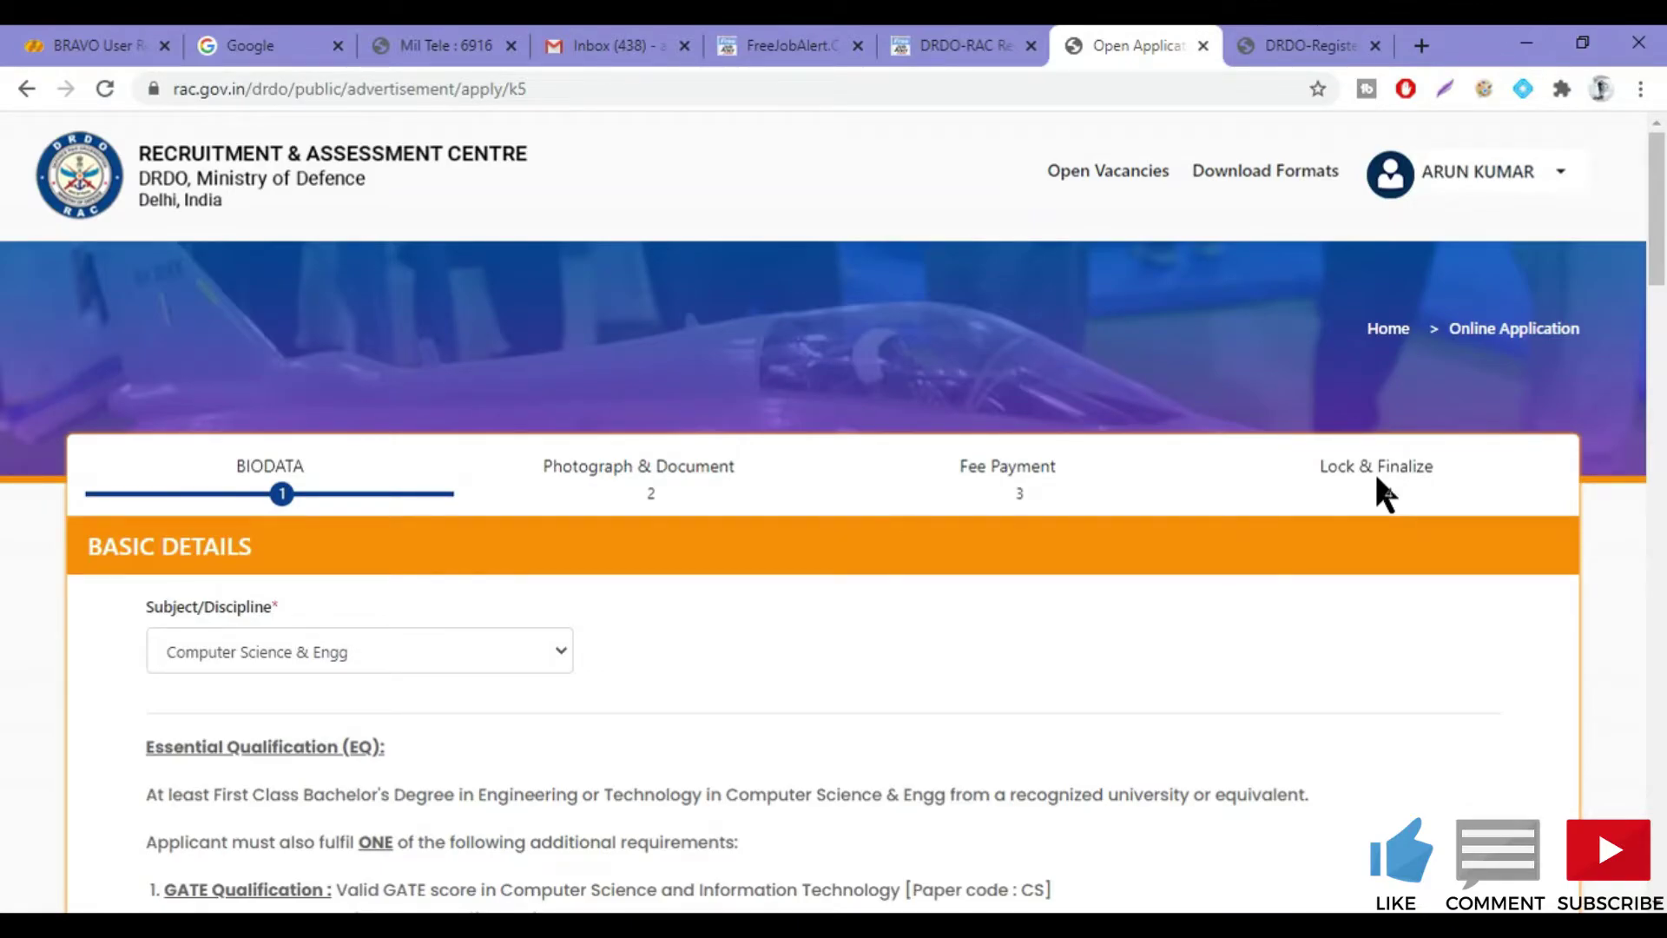
# Set GATE qualified to No and dismiss the IIT/NIT warning, keeping Yes
pyautogui.scroll(-7, 1415, 495)
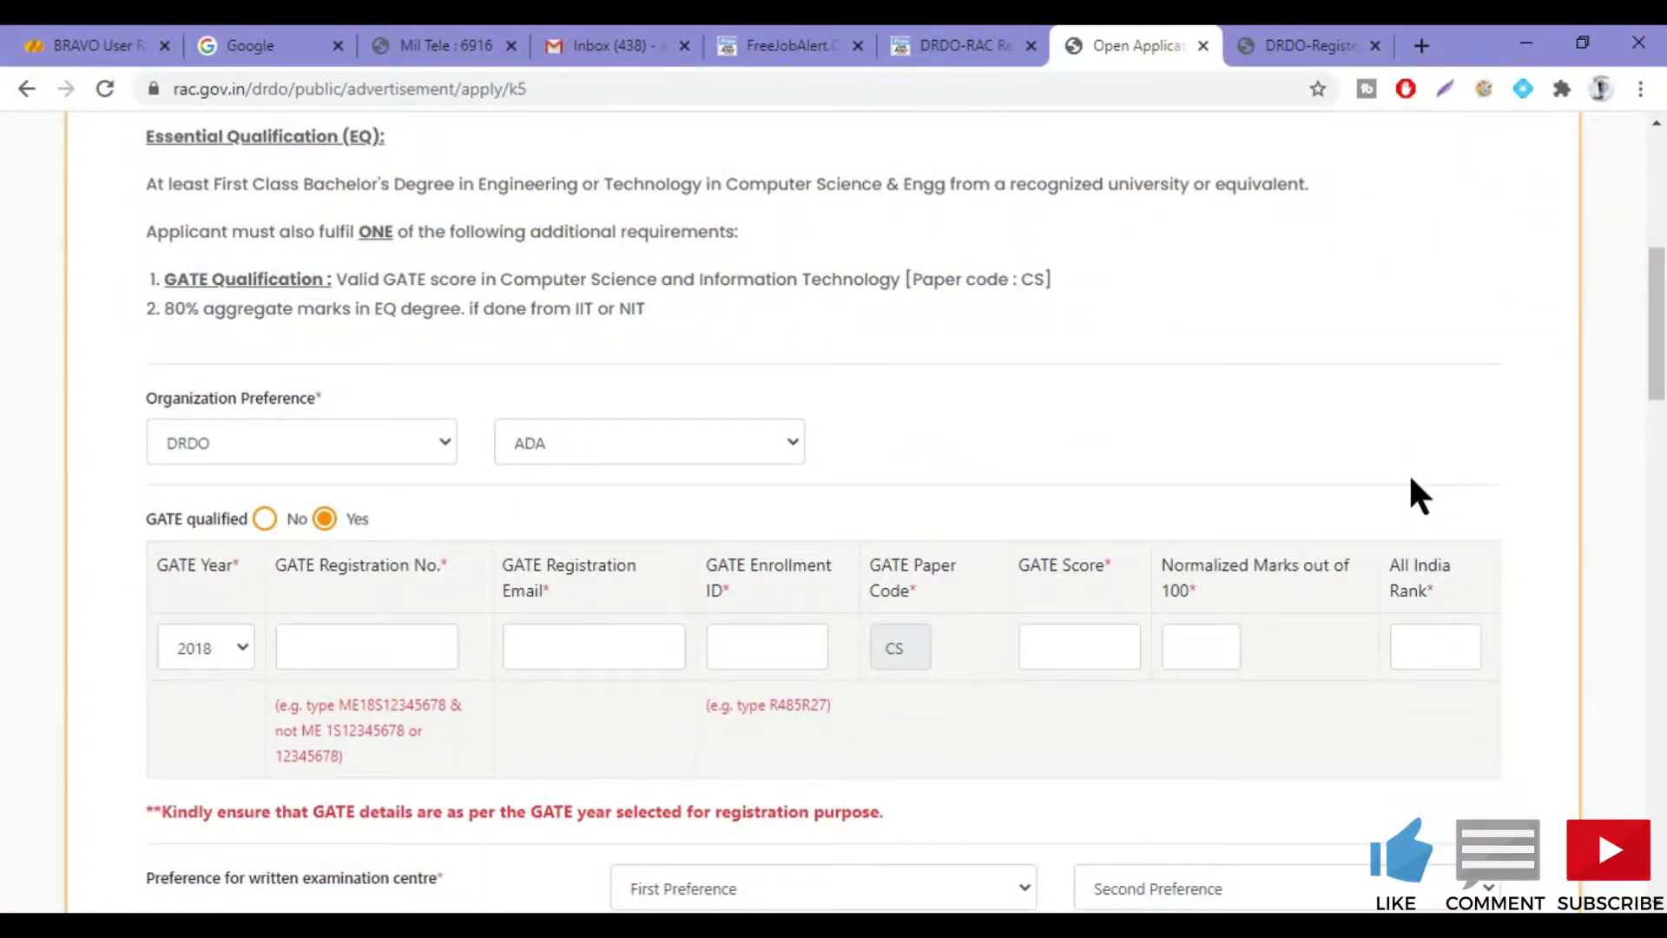
pyautogui.scroll(-3, 1411, 479)
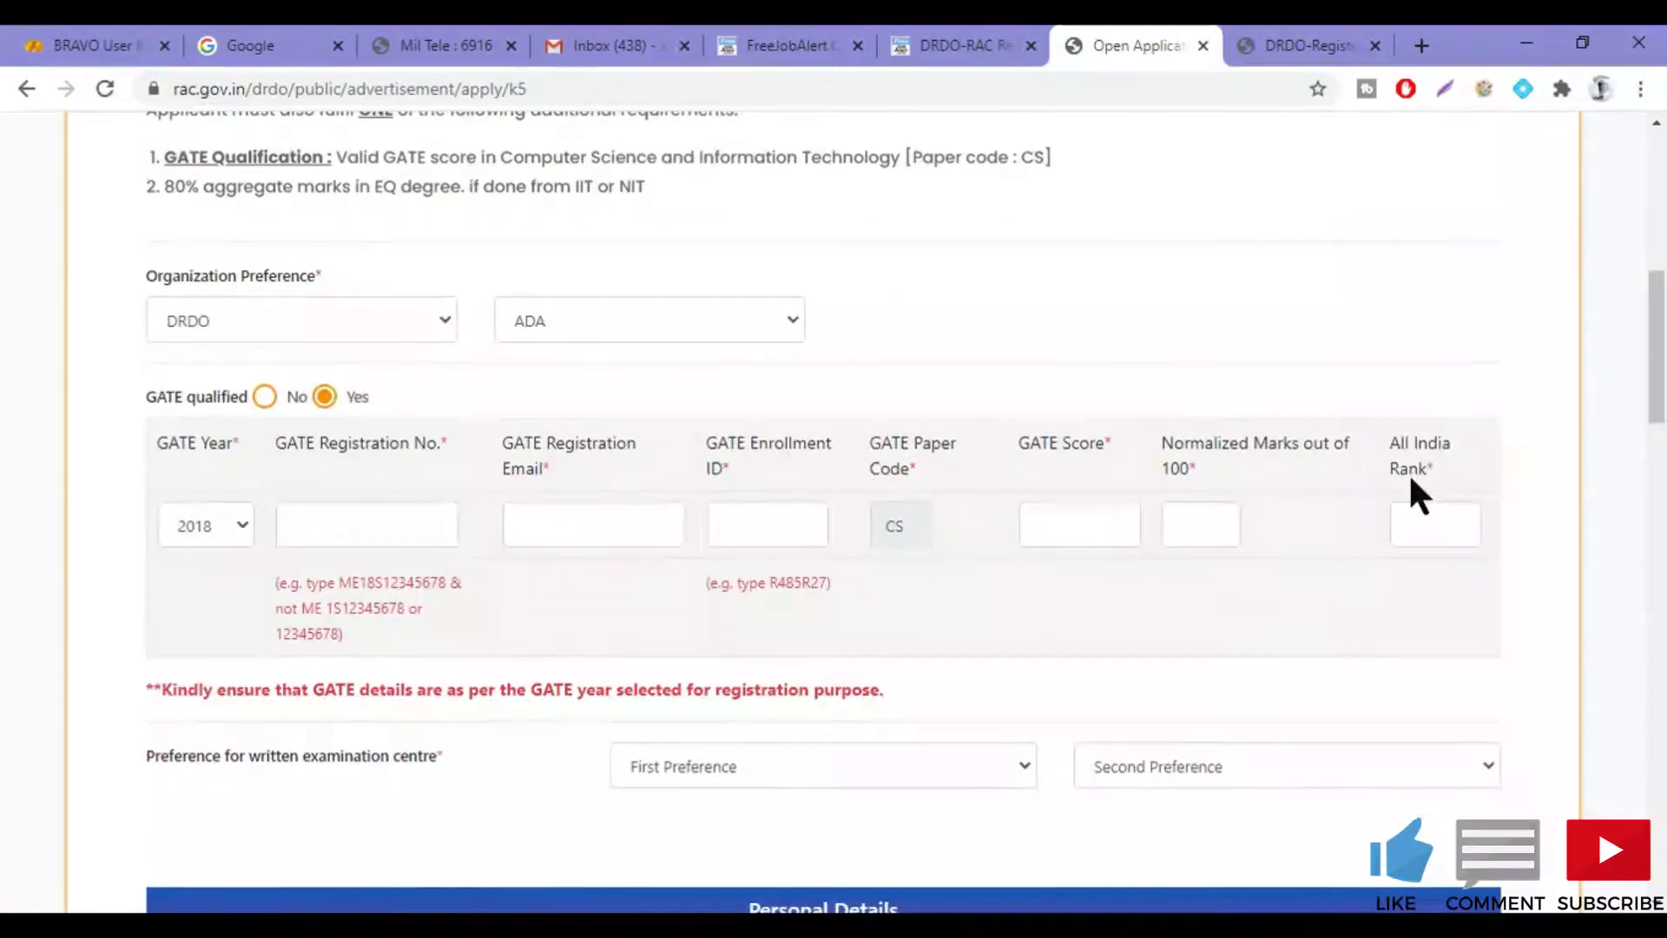
pyautogui.click(314, 405)
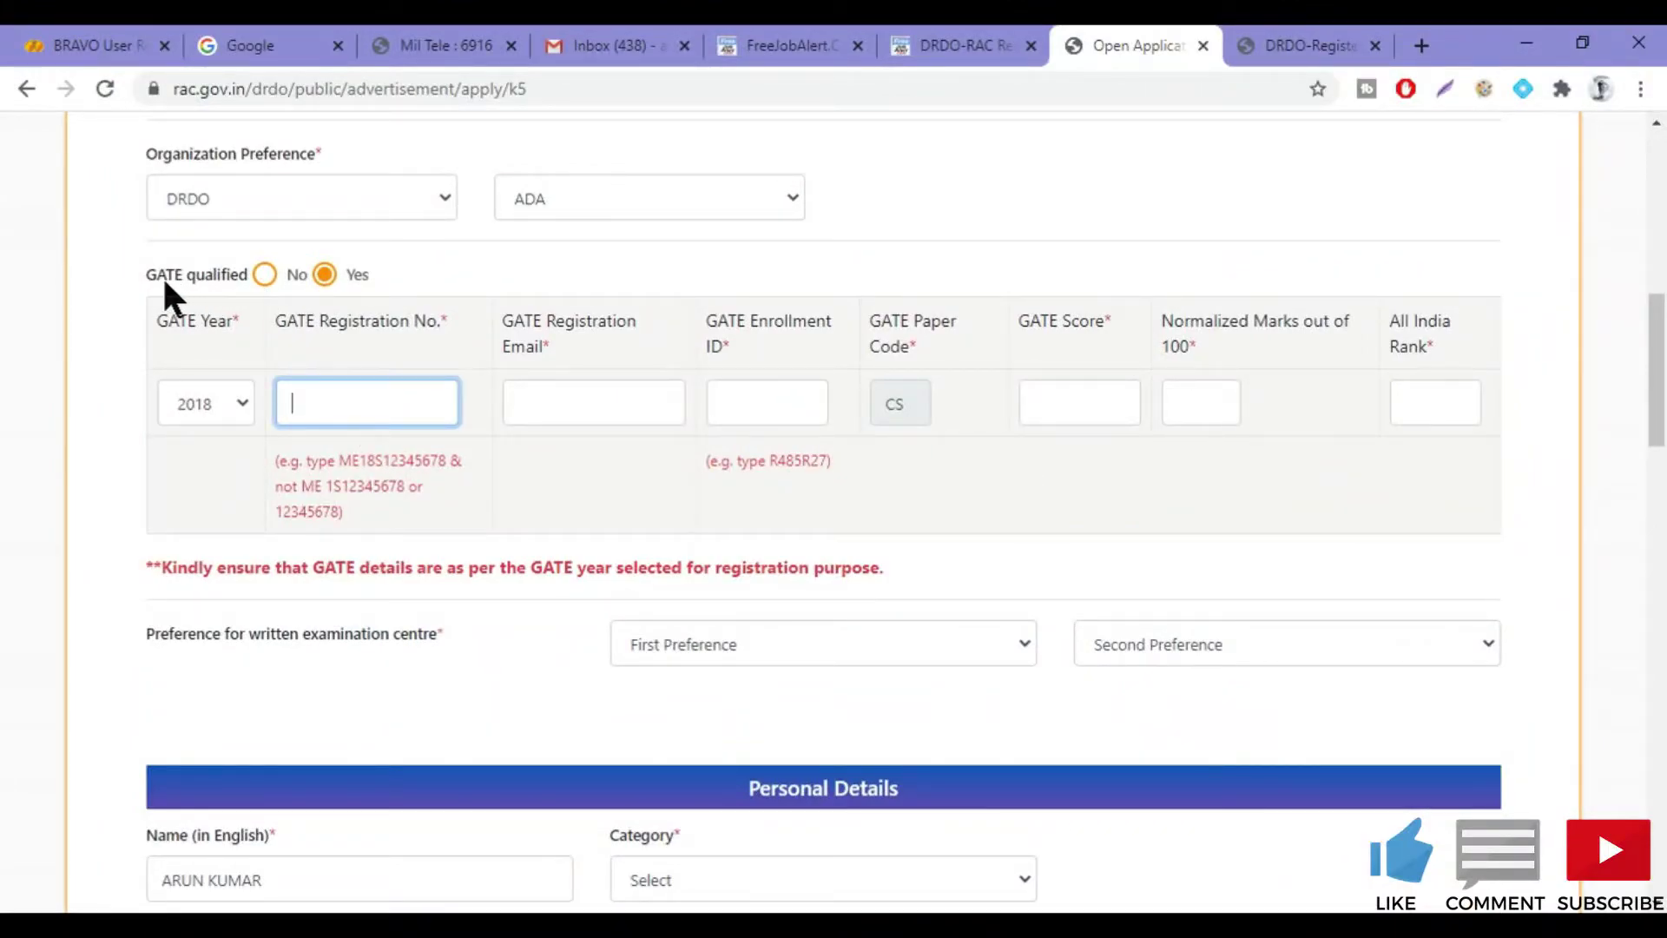
pyautogui.click(264, 274)
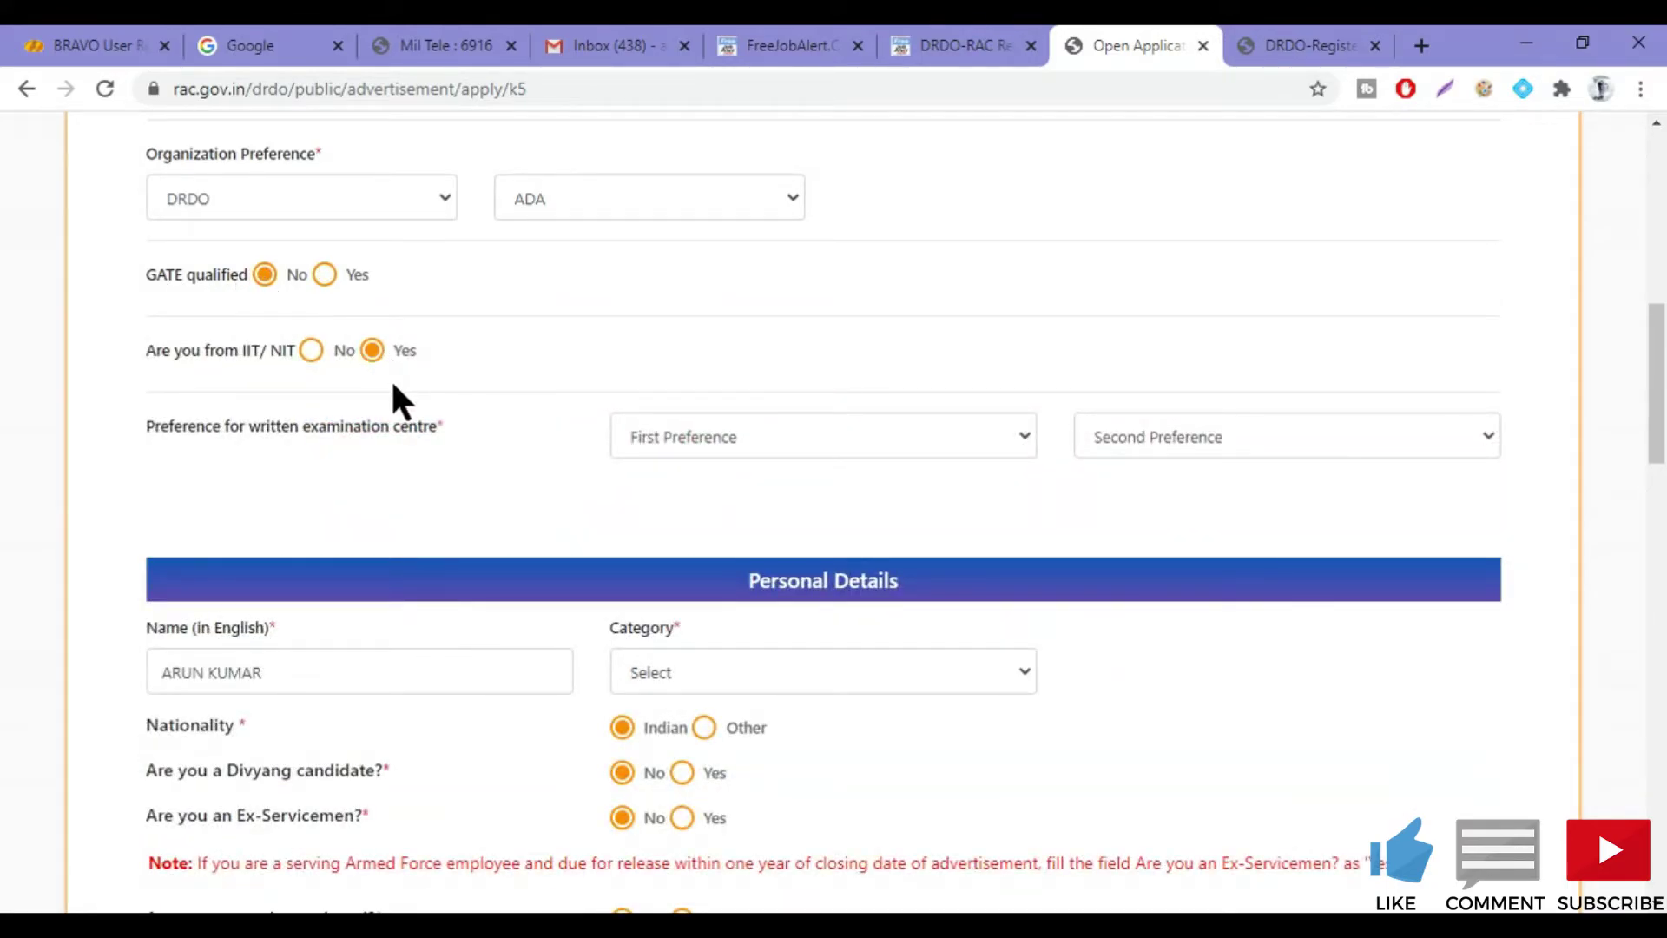
pyautogui.click(309, 352)
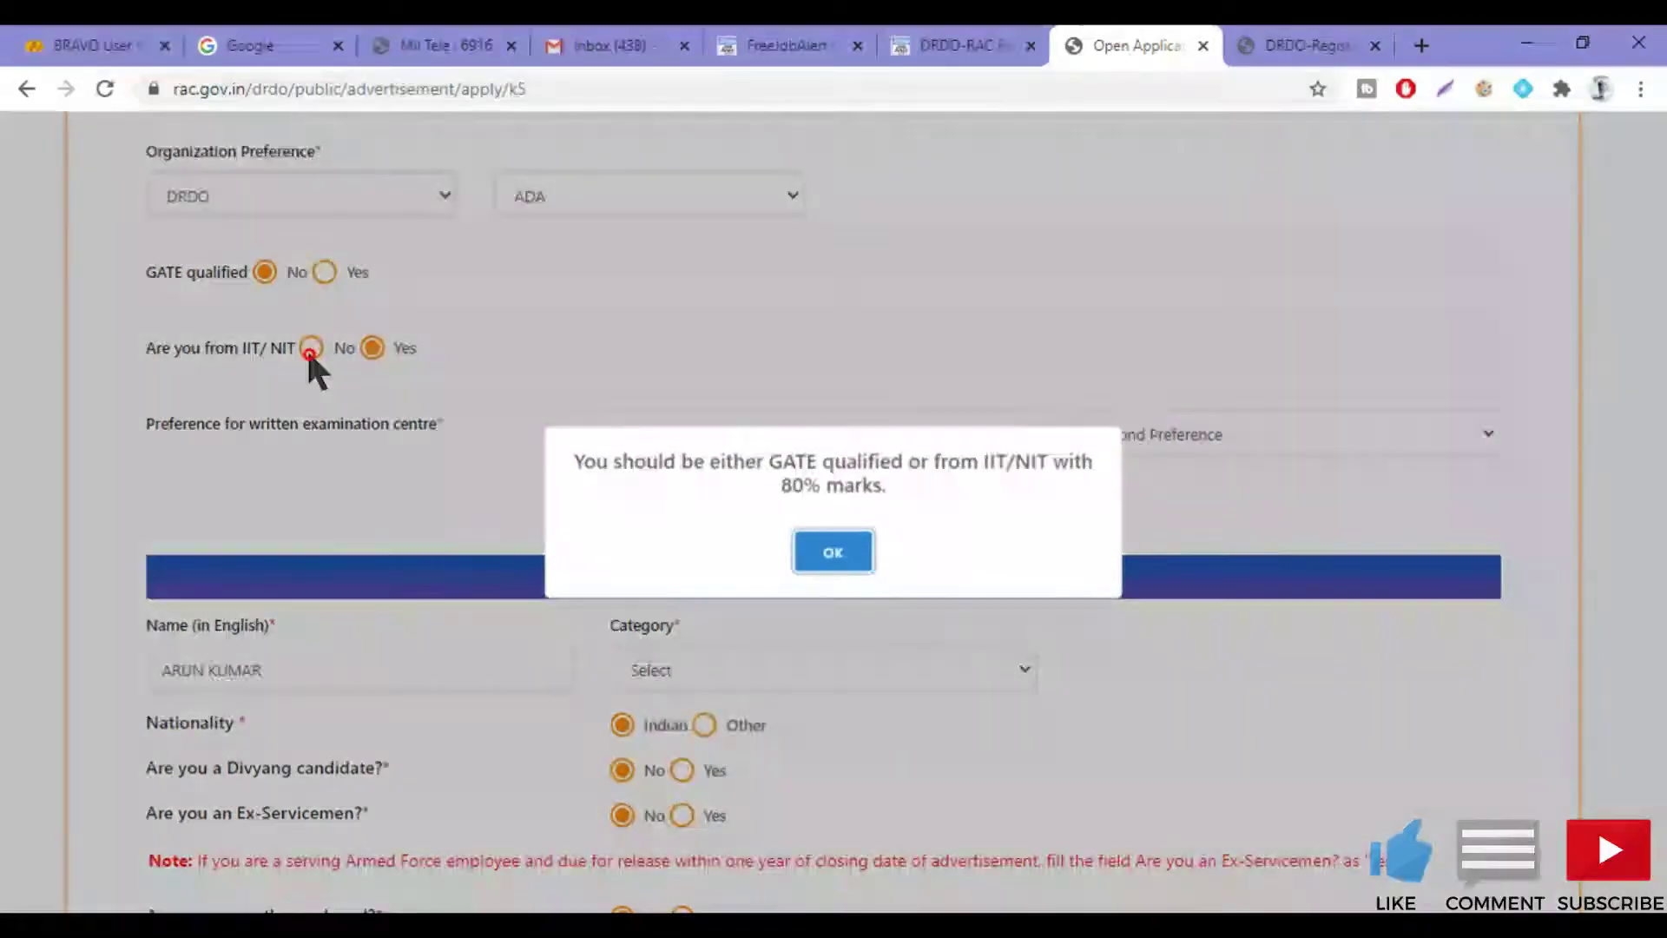
pyautogui.click(844, 556)
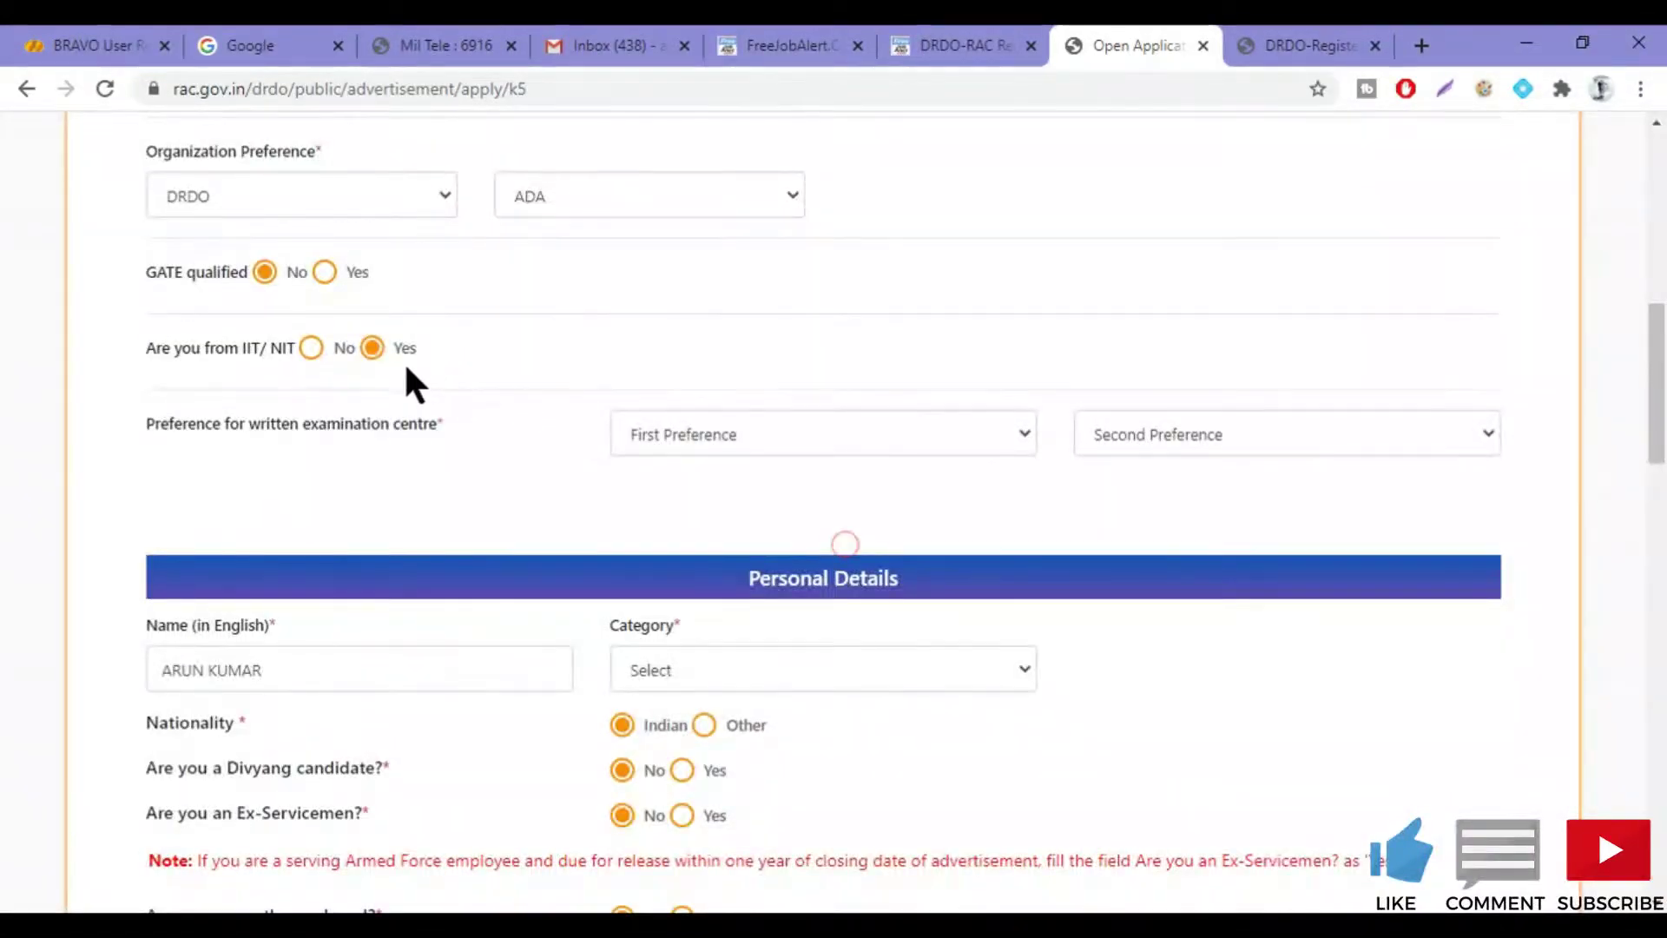
# Set exam centre preferences to Delhi first and Hyderabad second
pyautogui.click(686, 450)
pyautogui.click(697, 622)
pyautogui.click(677, 438)
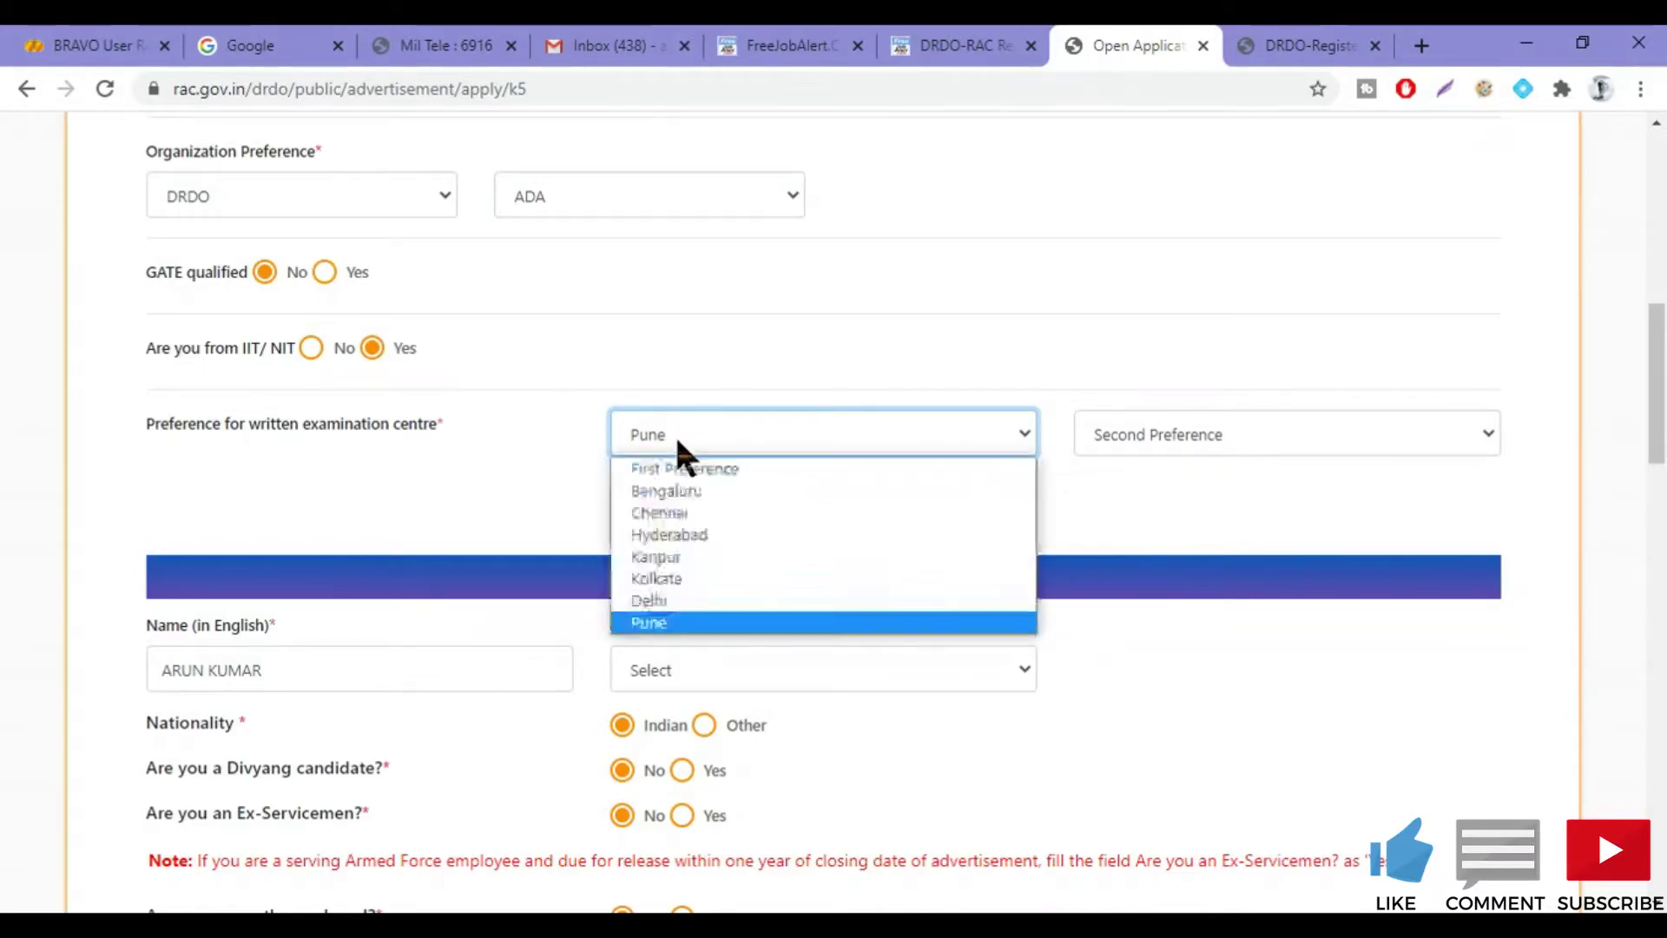
pyautogui.click(686, 597)
pyautogui.click(1265, 422)
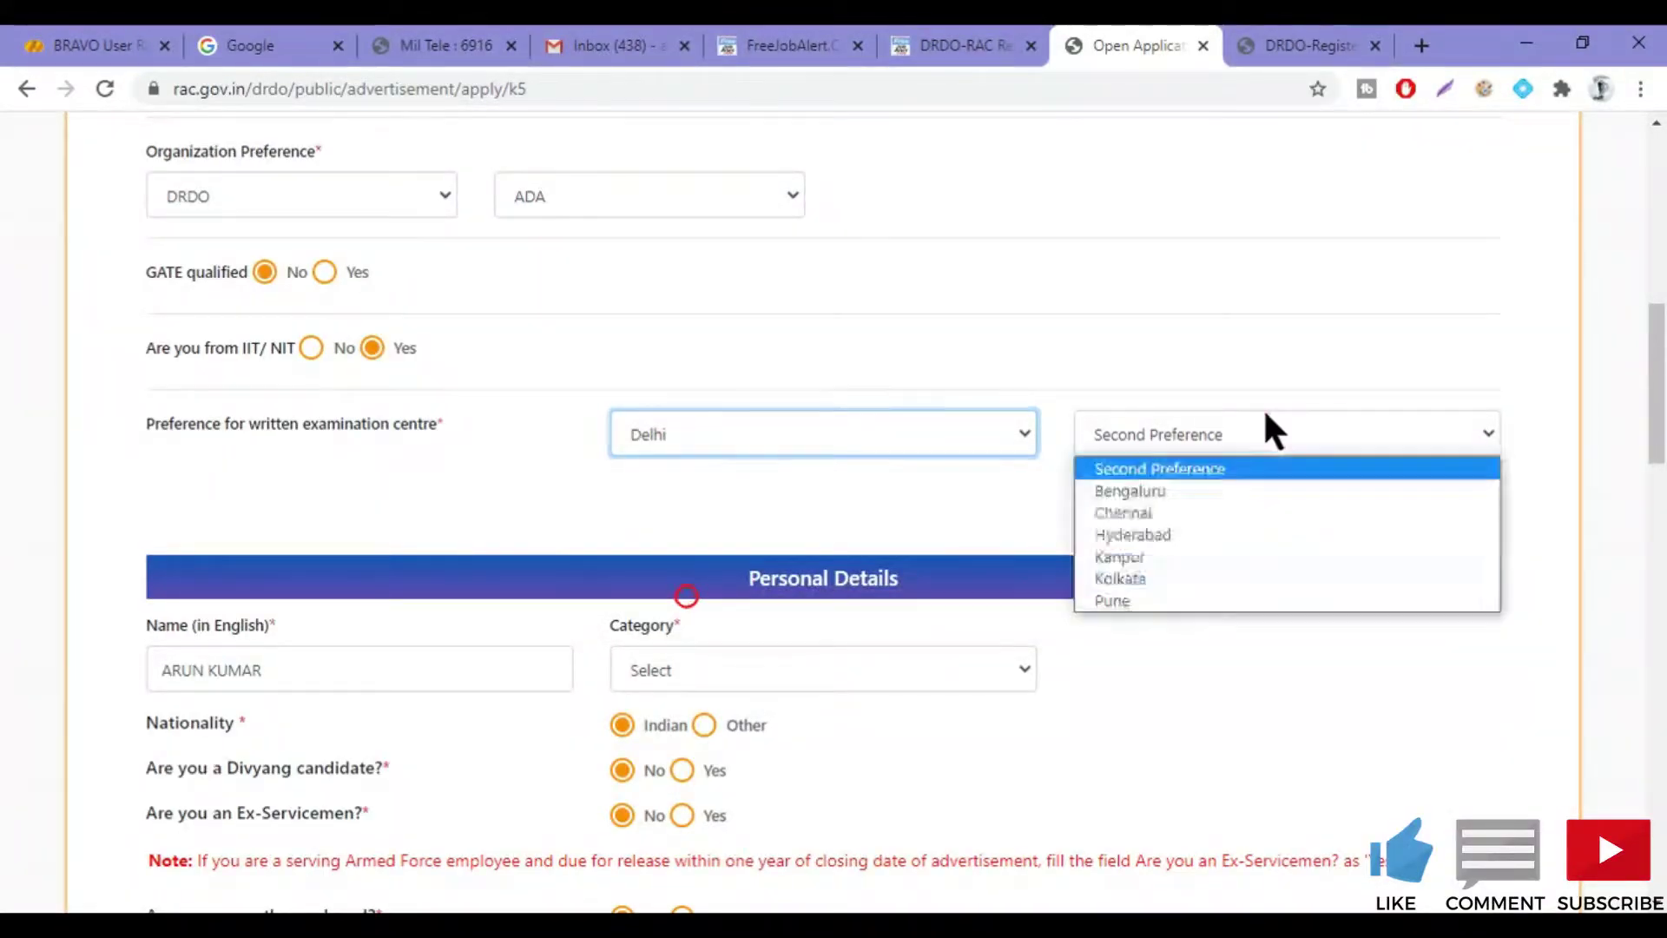
pyautogui.click(1265, 535)
pyautogui.scroll(-3, 695, 473)
# Set the category to SC and fill in the mother's and father's names
pyautogui.click(724, 431)
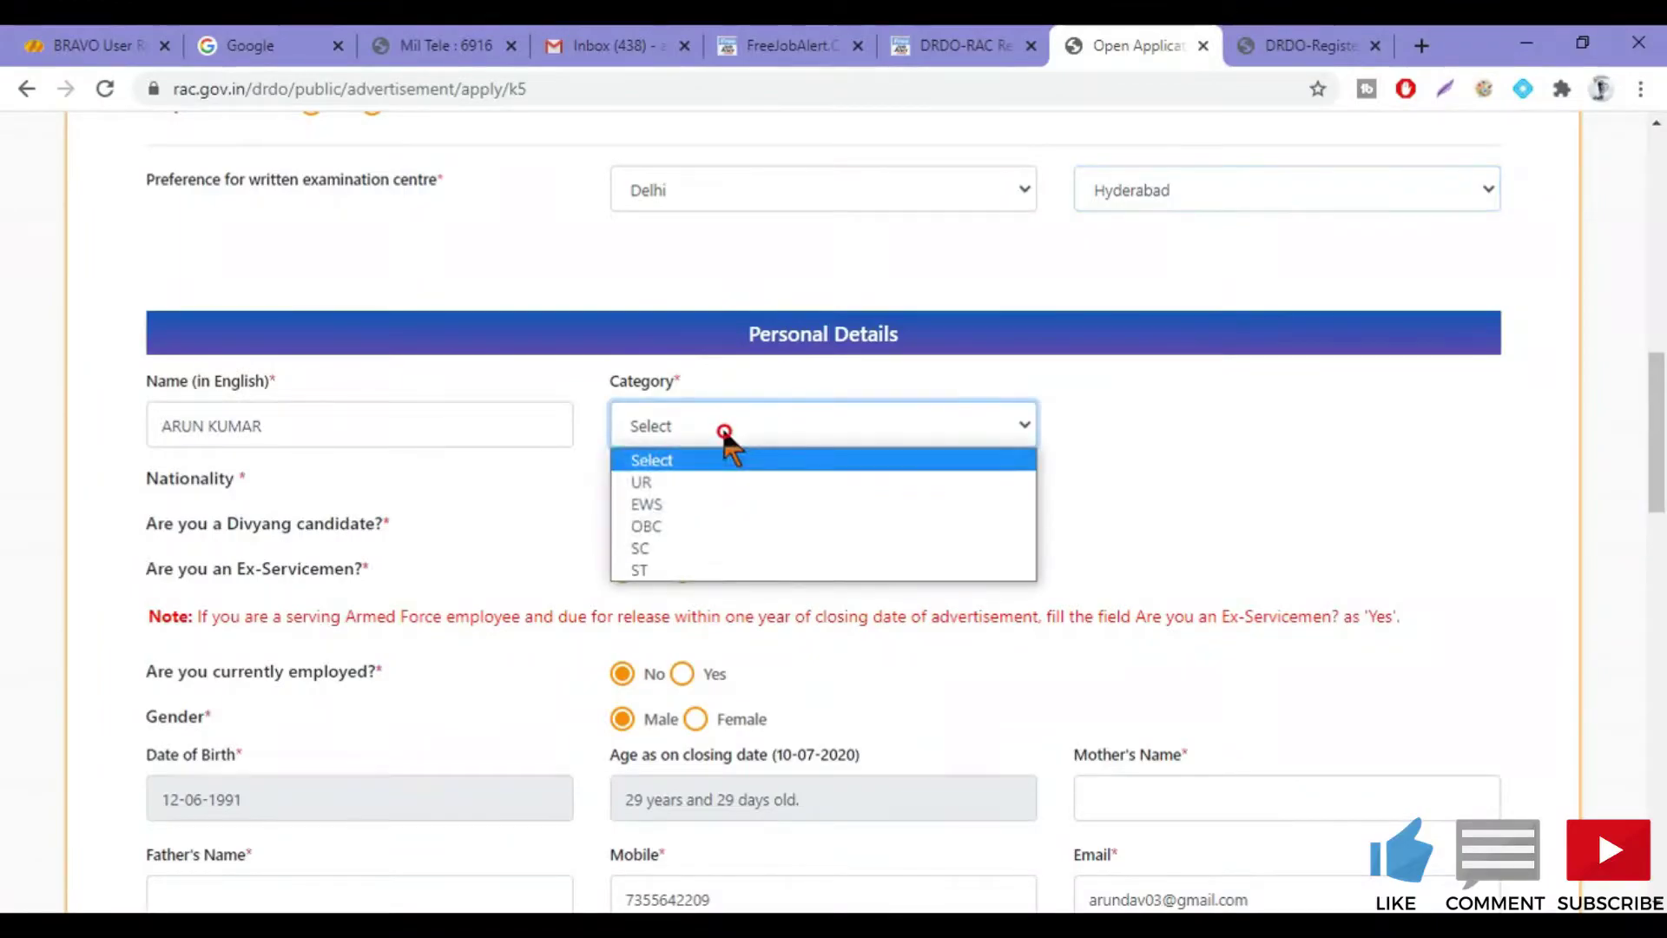
pyautogui.click(688, 548)
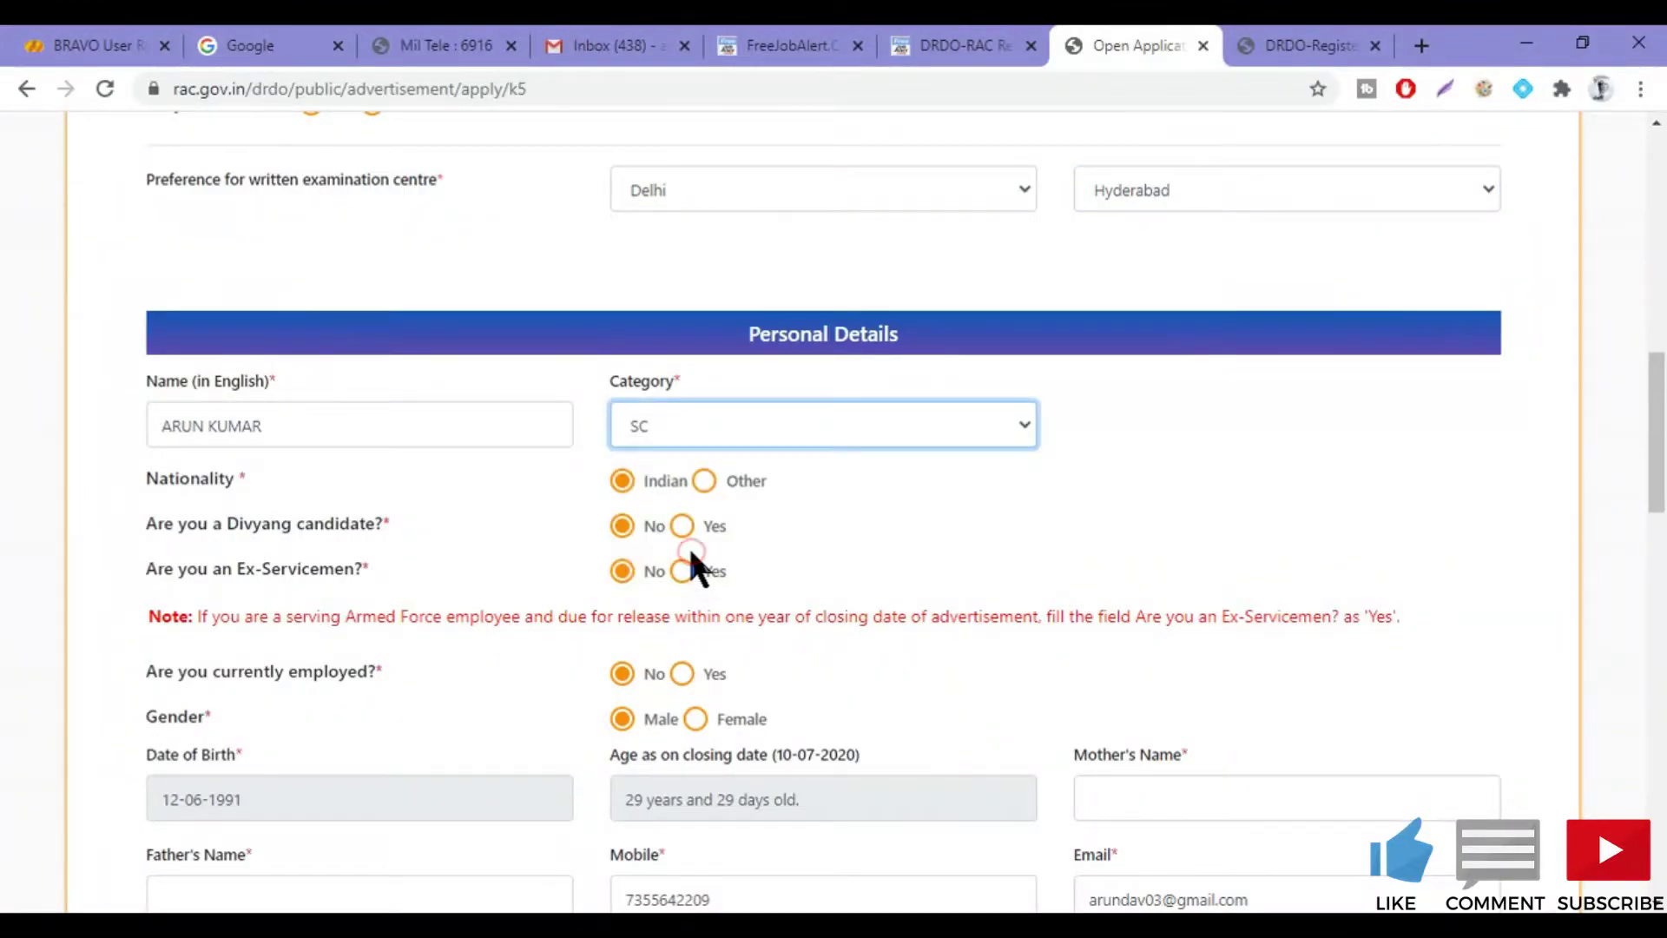
pyautogui.scroll(-3, 717, 451)
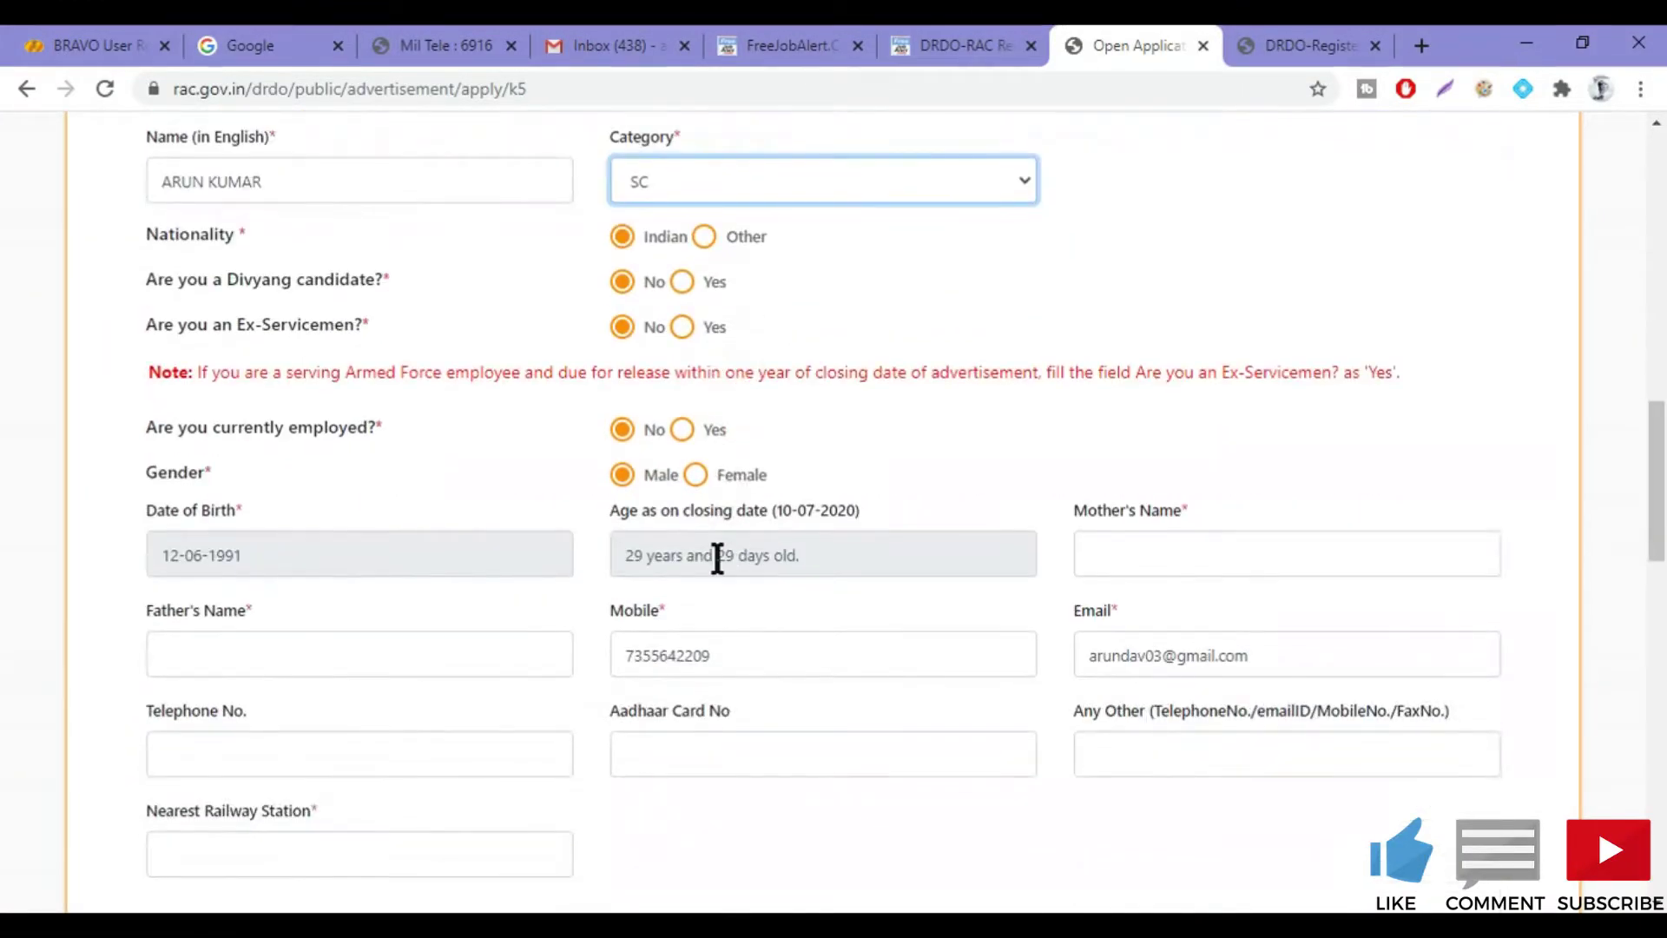
pyautogui.click(1188, 566)
pyautogui.write('ARUN')
pyautogui.press('BackSpace')
pyautogui.press('BackSpace')
pyautogui.press('BackSpace')
pyautogui.press('BackSpace')
pyautogui.press('BackSpace')
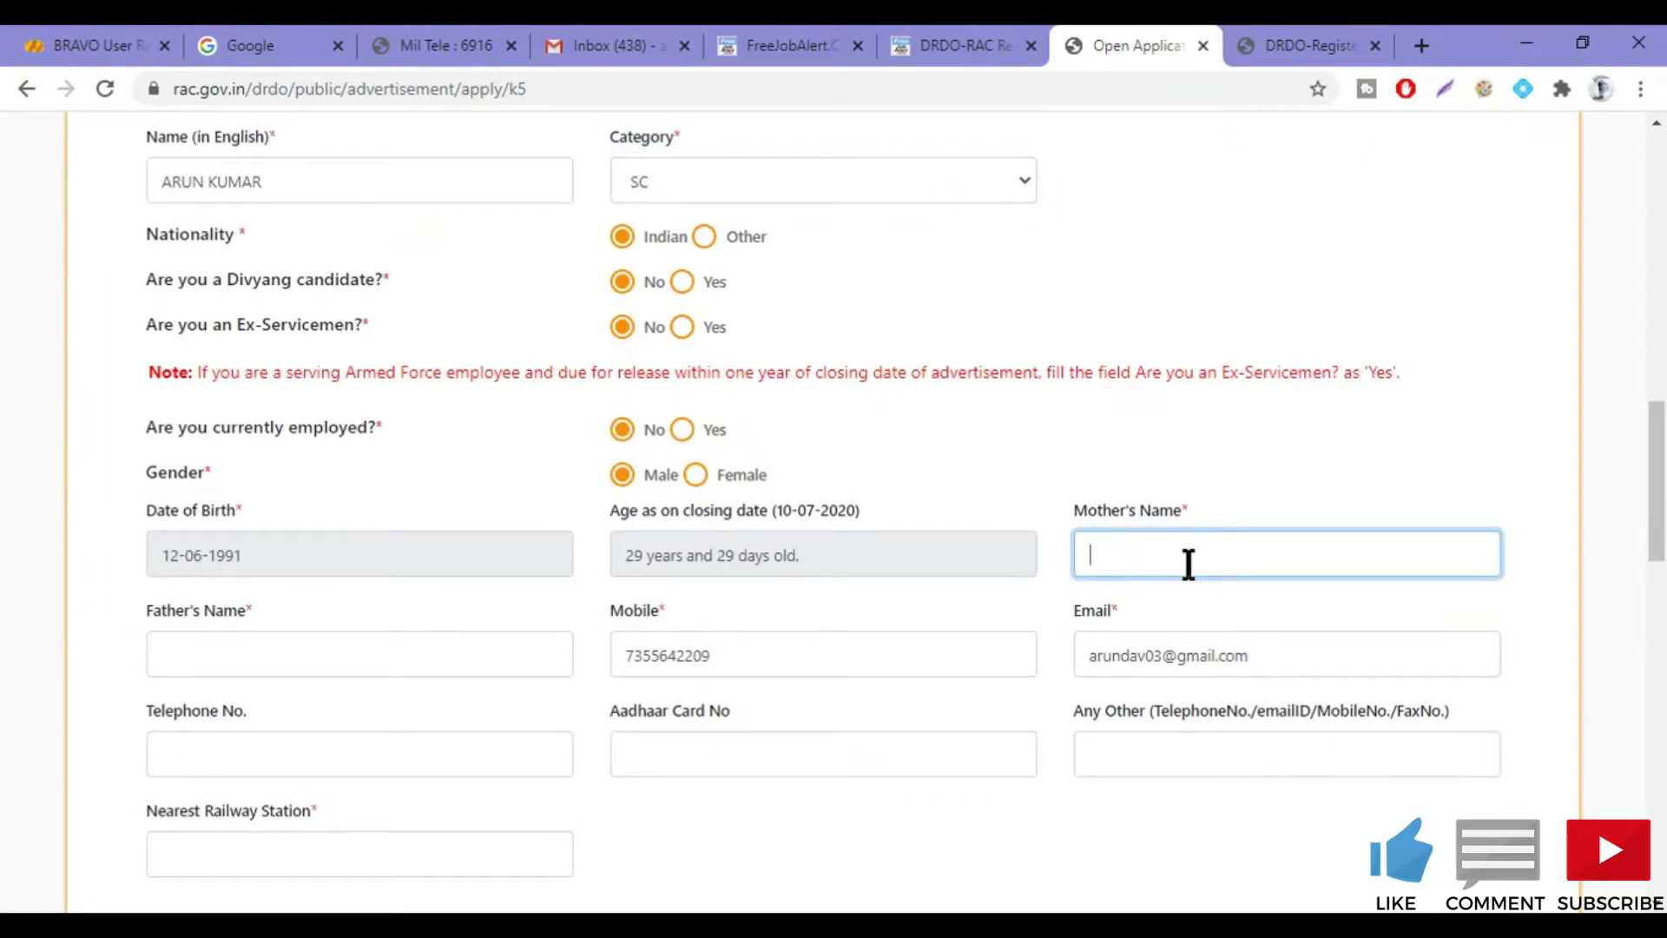
pyautogui.write('VARUN')
pyautogui.click(264, 668)
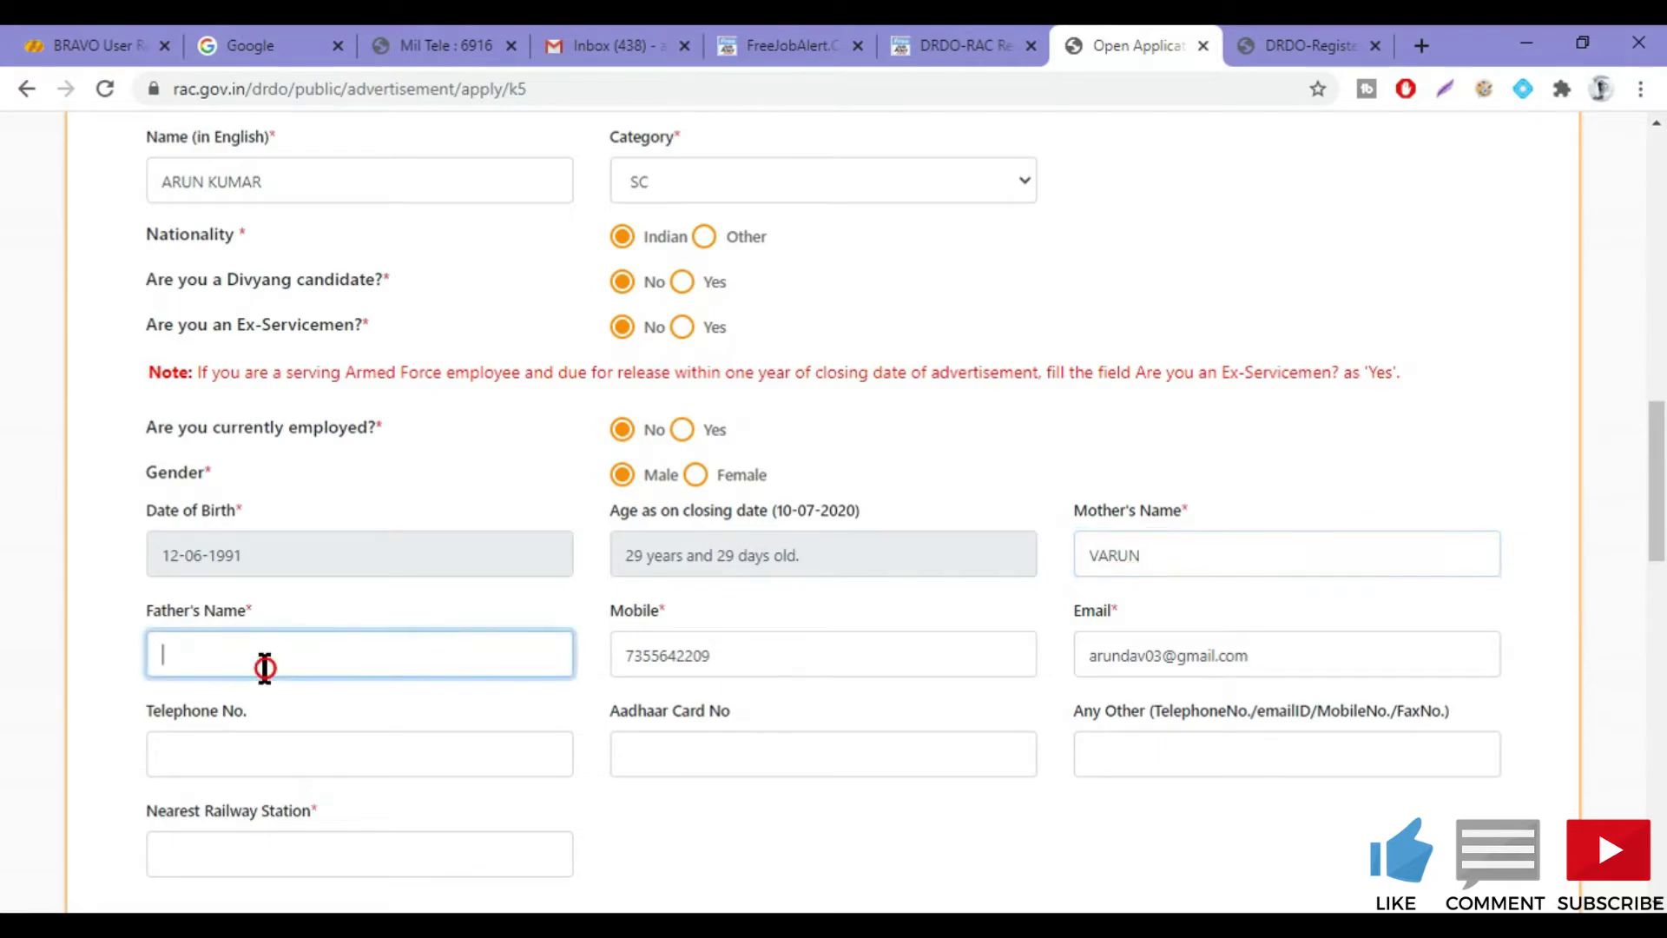
pyautogui.press('Tab')
pyautogui.press('Tab')
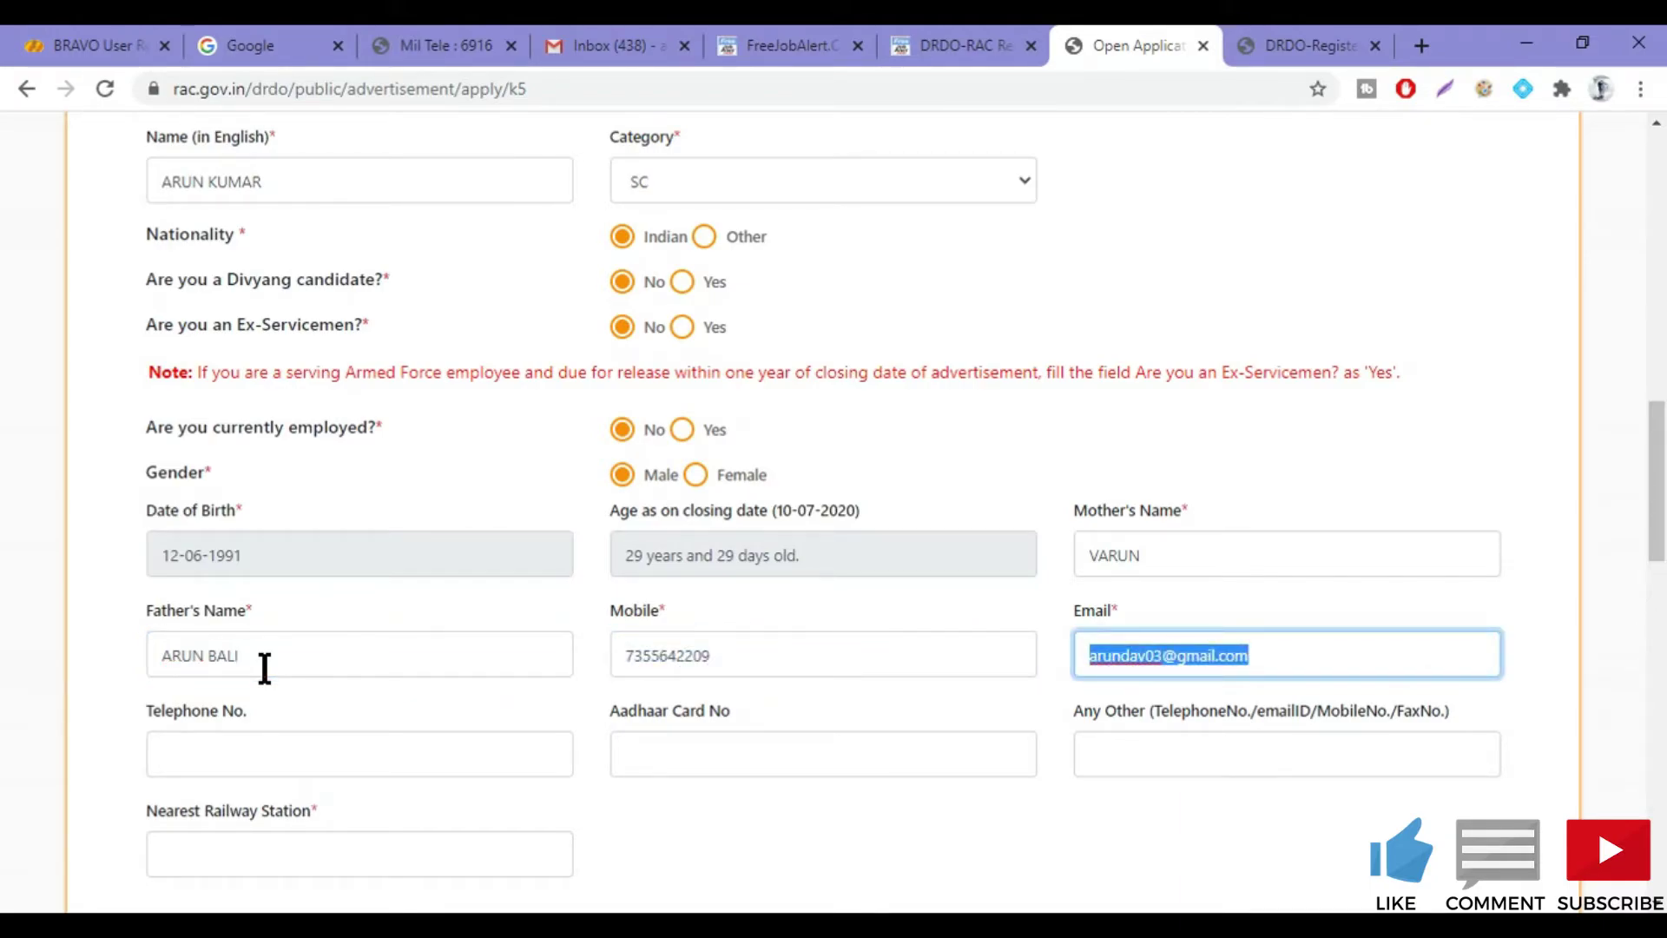
# Enter a partial Aadhaar number, then delete it, leaving the field empty
pyautogui.click(841, 753)
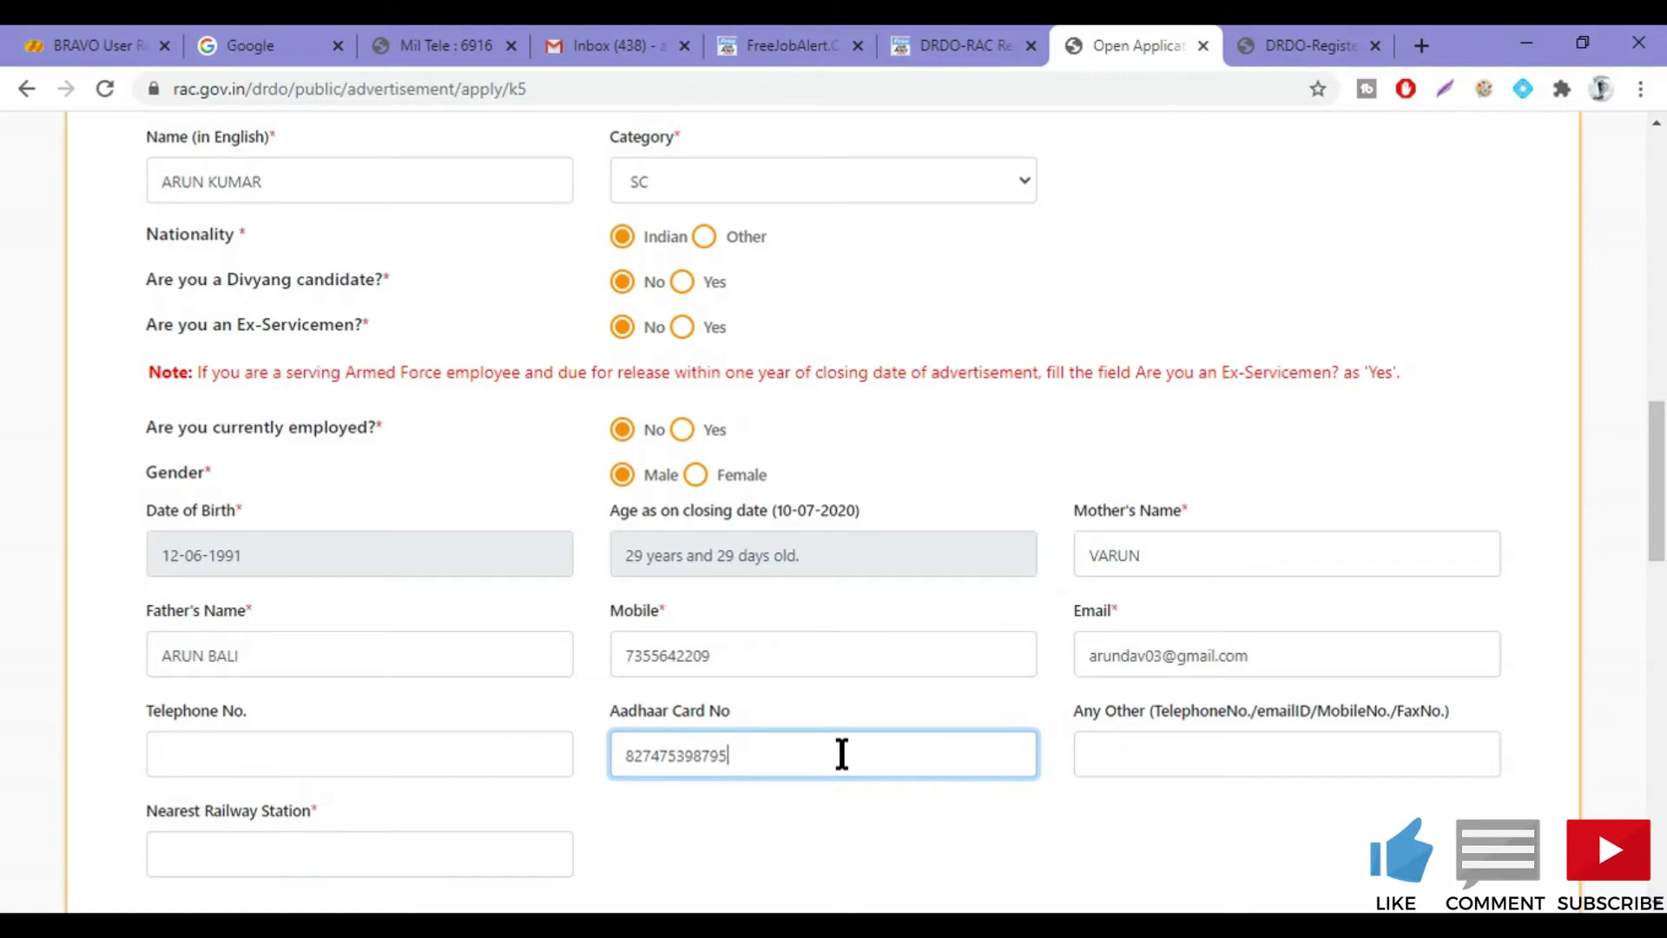
pyautogui.scroll(-3, 842, 755)
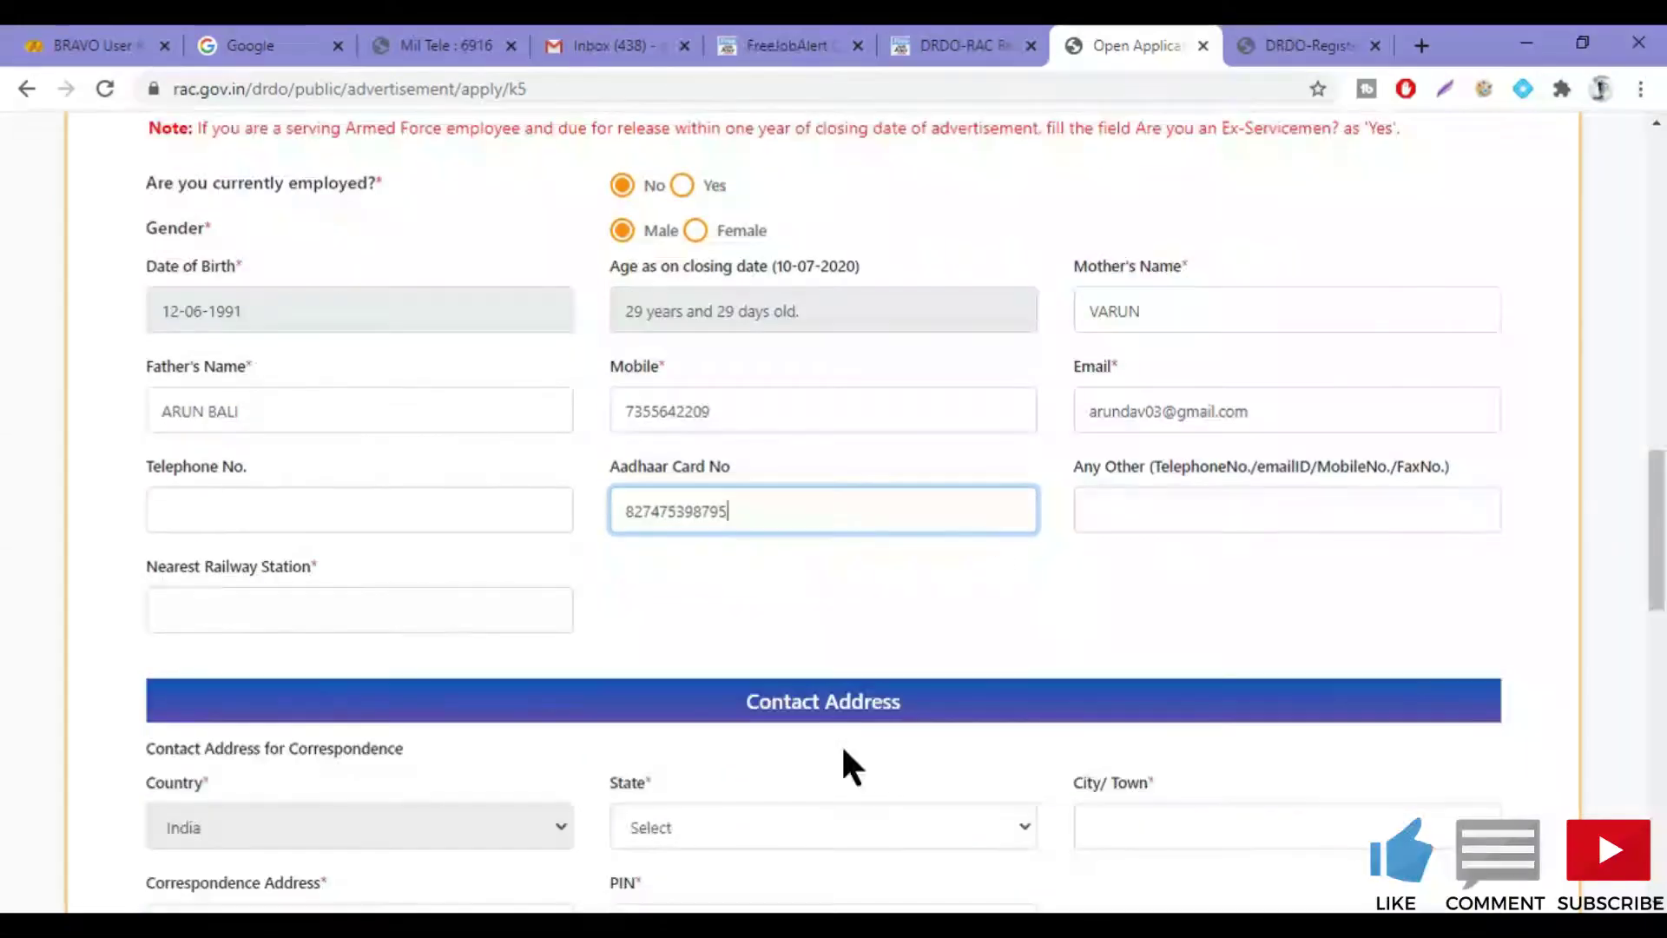
pyautogui.click(1113, 369)
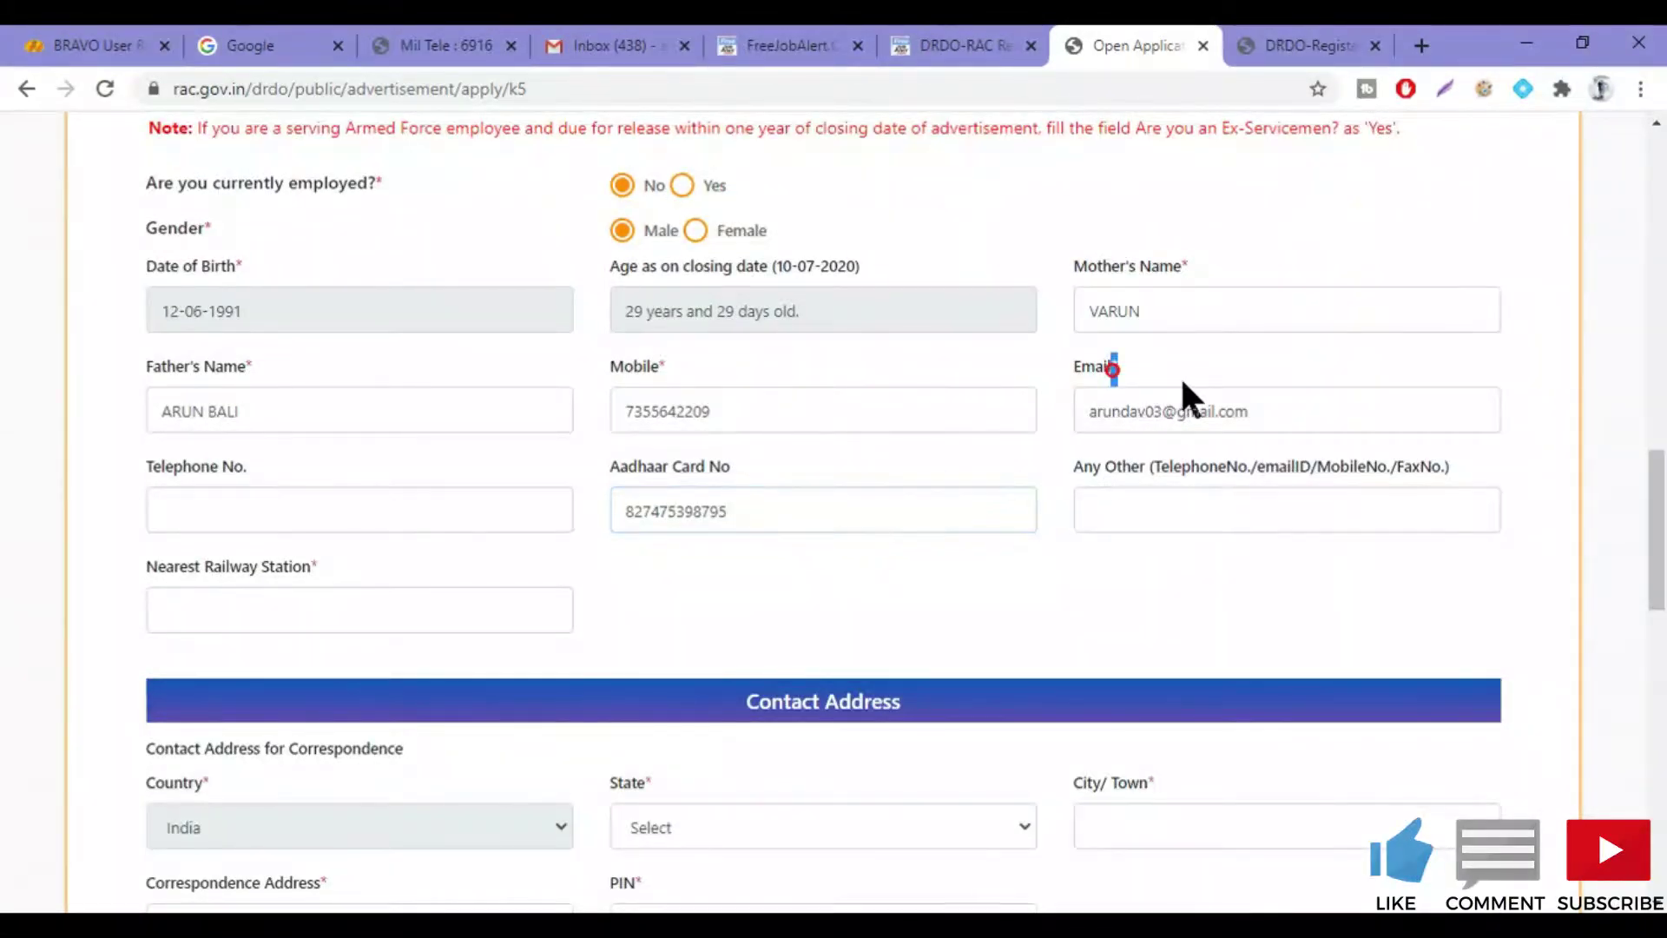
pyautogui.doubleClick(857, 526)
pyautogui.press('BackSpace')
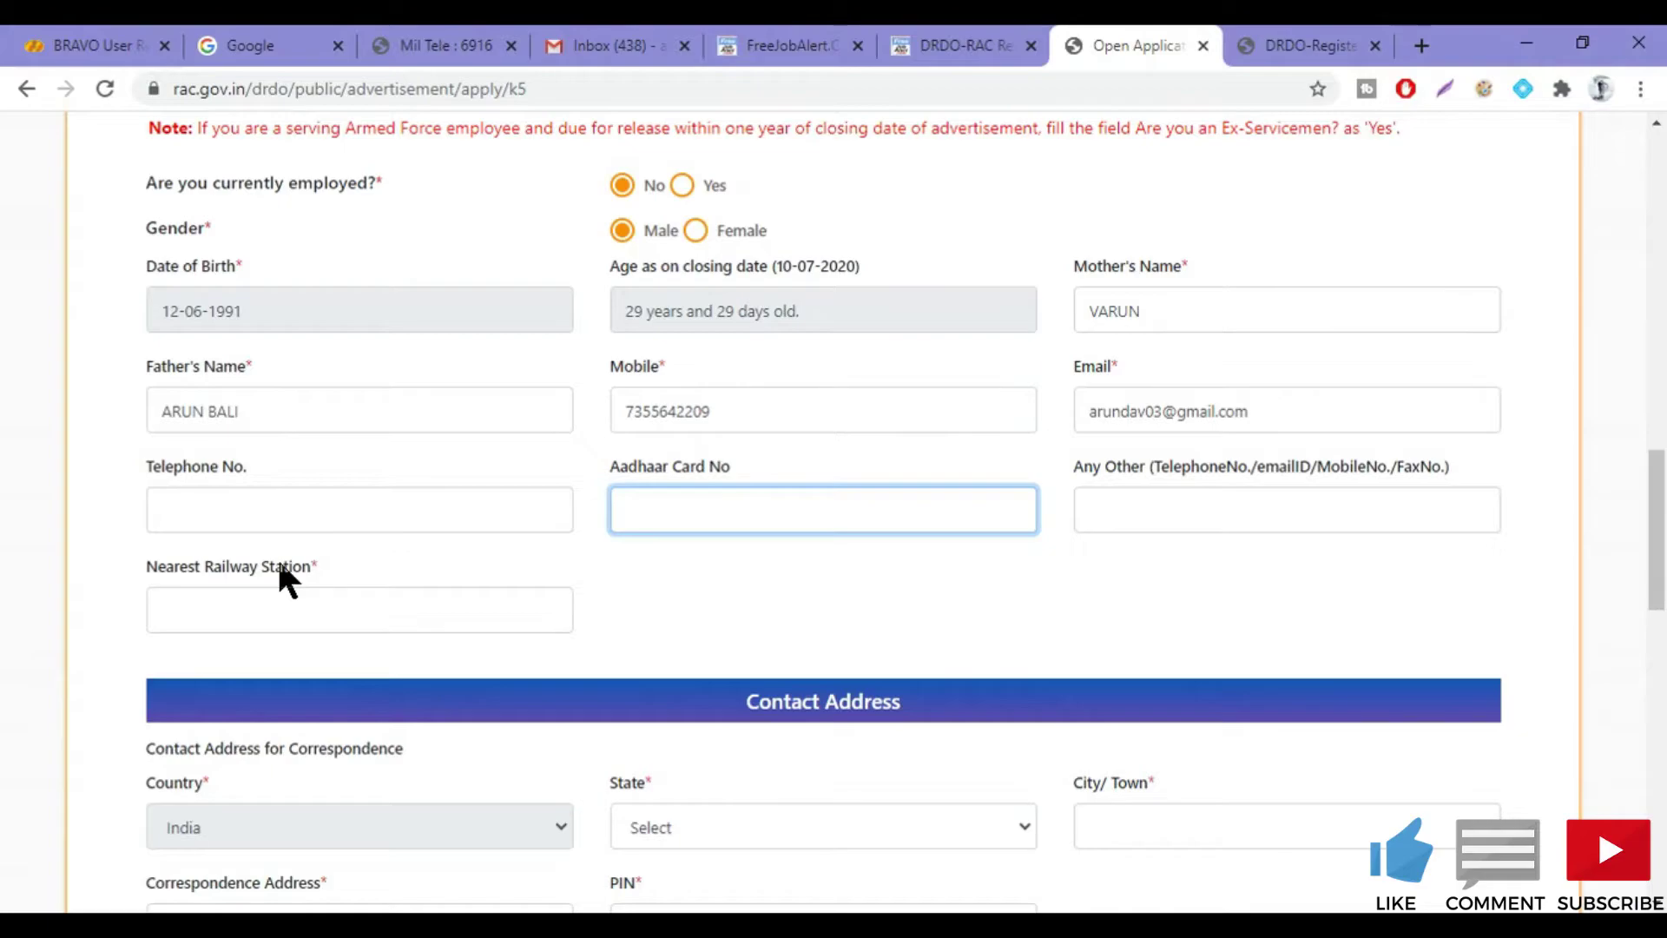
# Enter 'CHANDIGAR' as nearest railway station and choose Punjab as the correspondence state
pyautogui.click(322, 616)
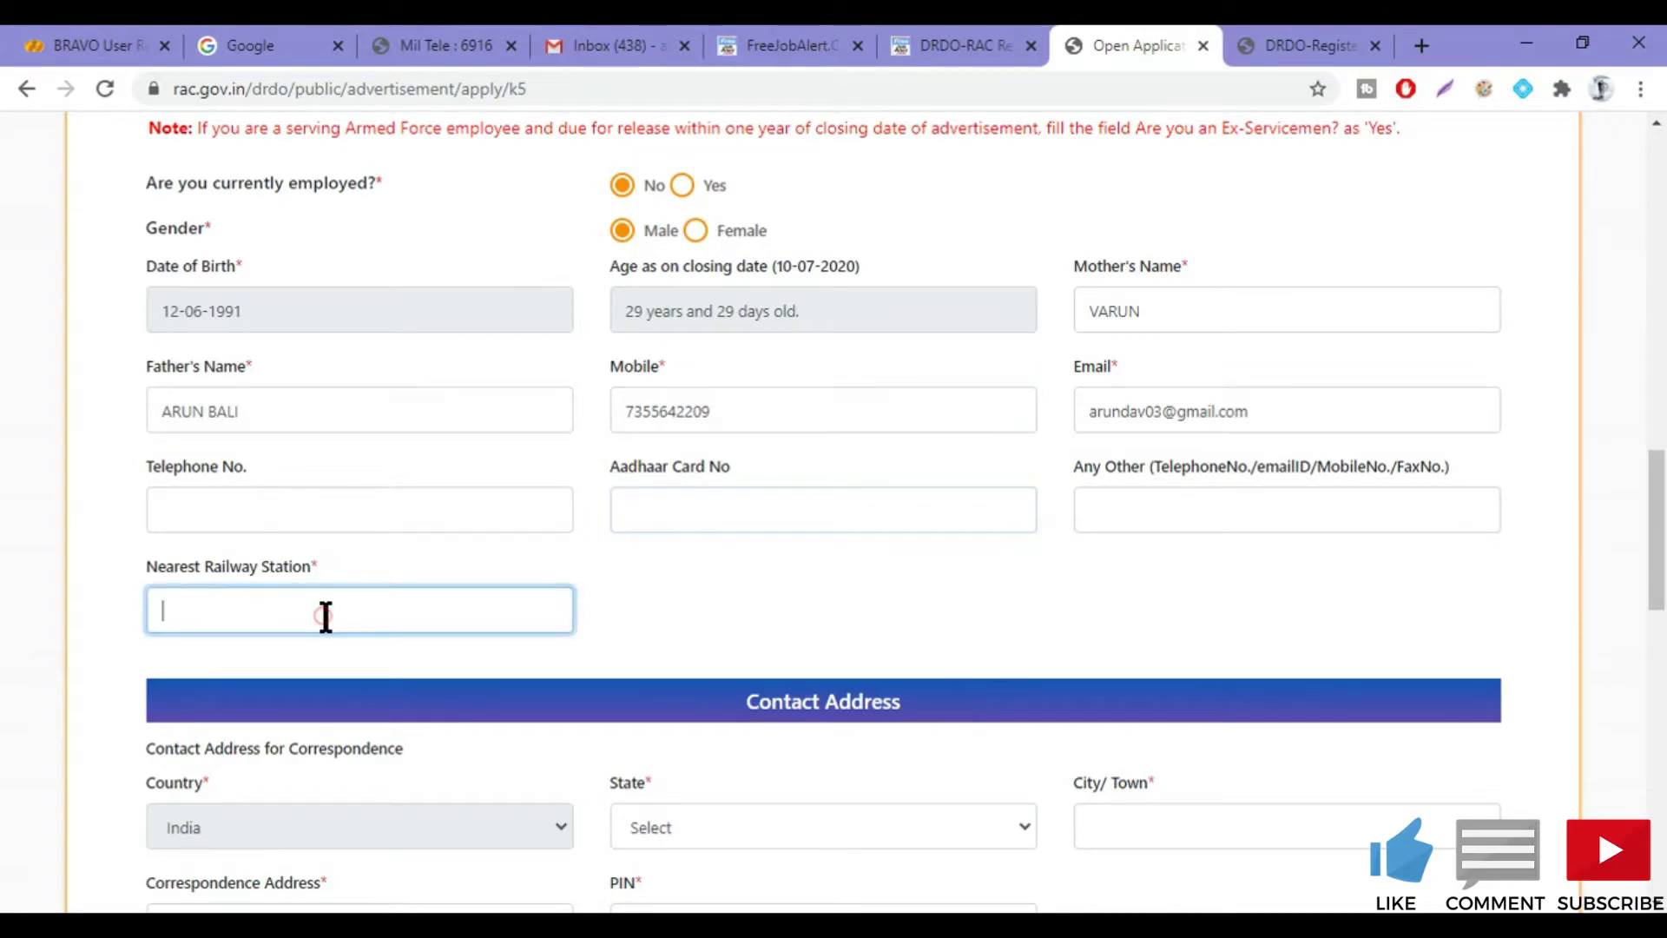
pyautogui.write('CHANDIGARH')
pyautogui.scroll(-4, 326, 617)
pyautogui.click(699, 469)
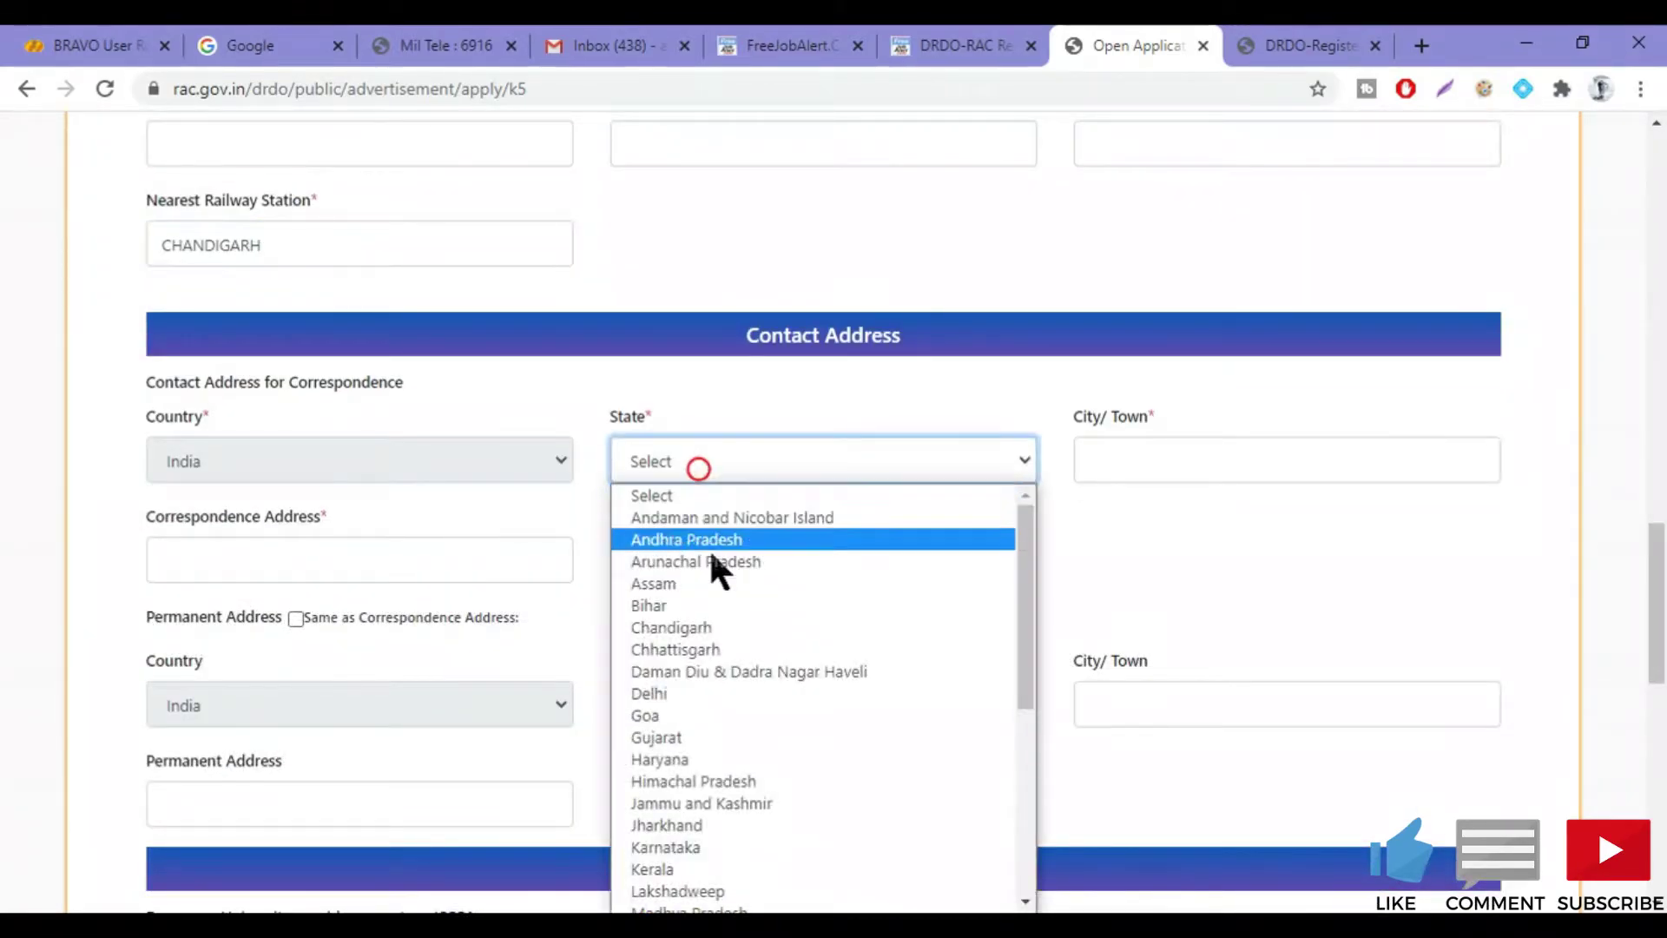
pyautogui.press('p')
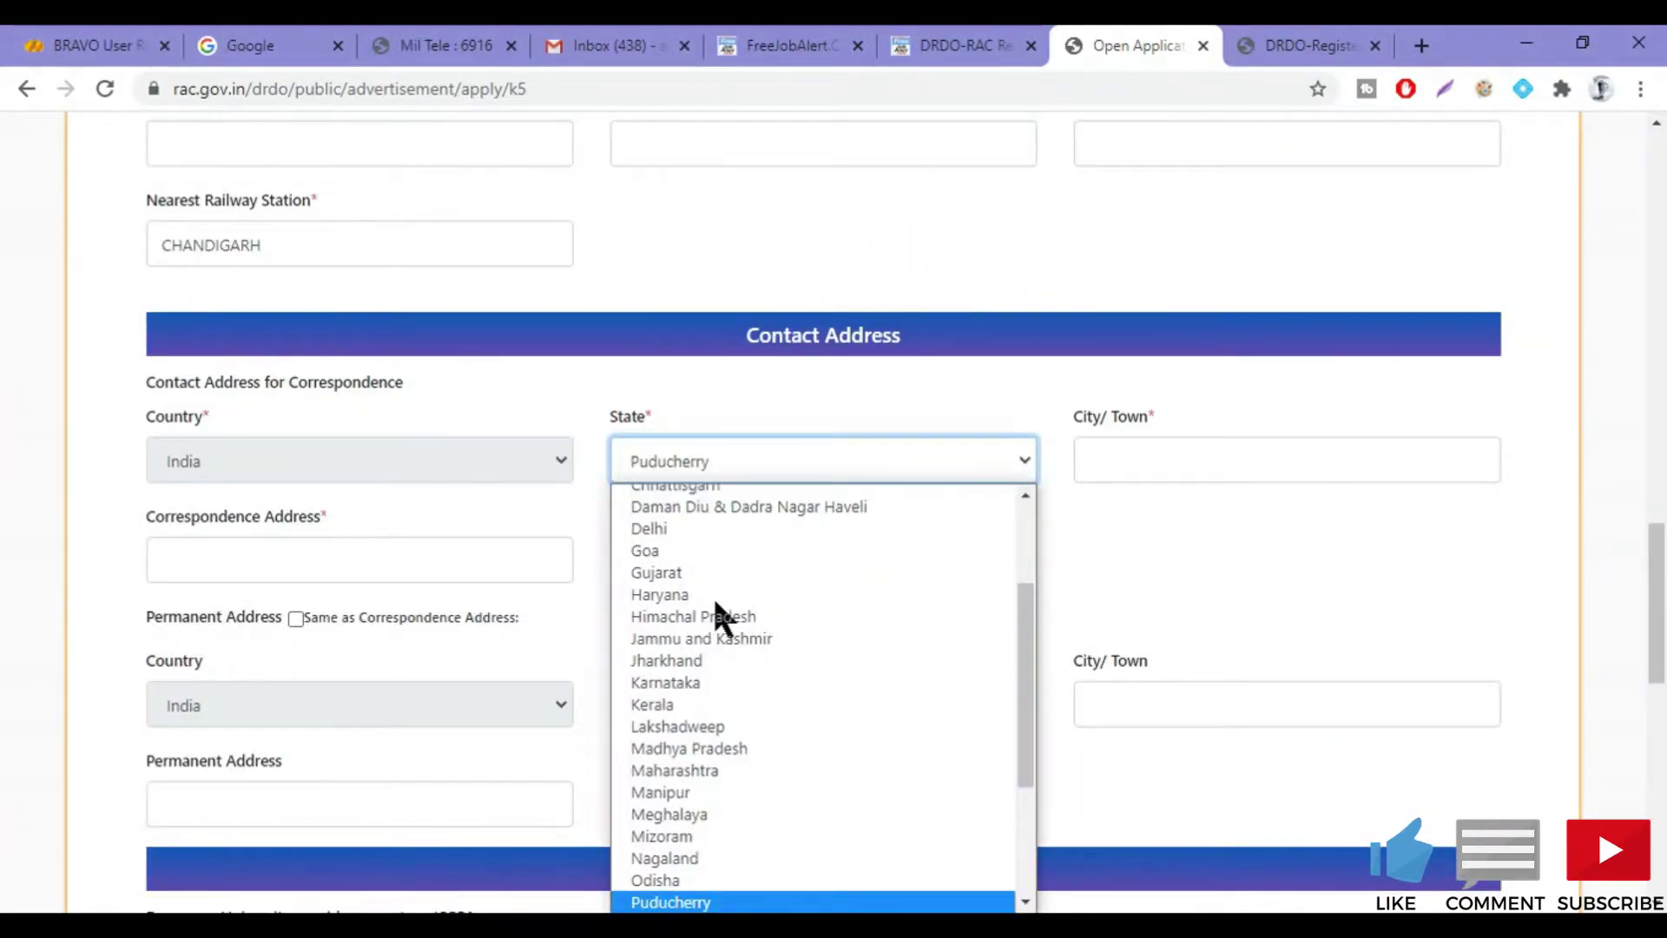
pyautogui.press('p')
pyautogui.press('Return')
# Fill in 'CHANDIGAR' as the correspondence City/Town
pyautogui.click(1197, 469)
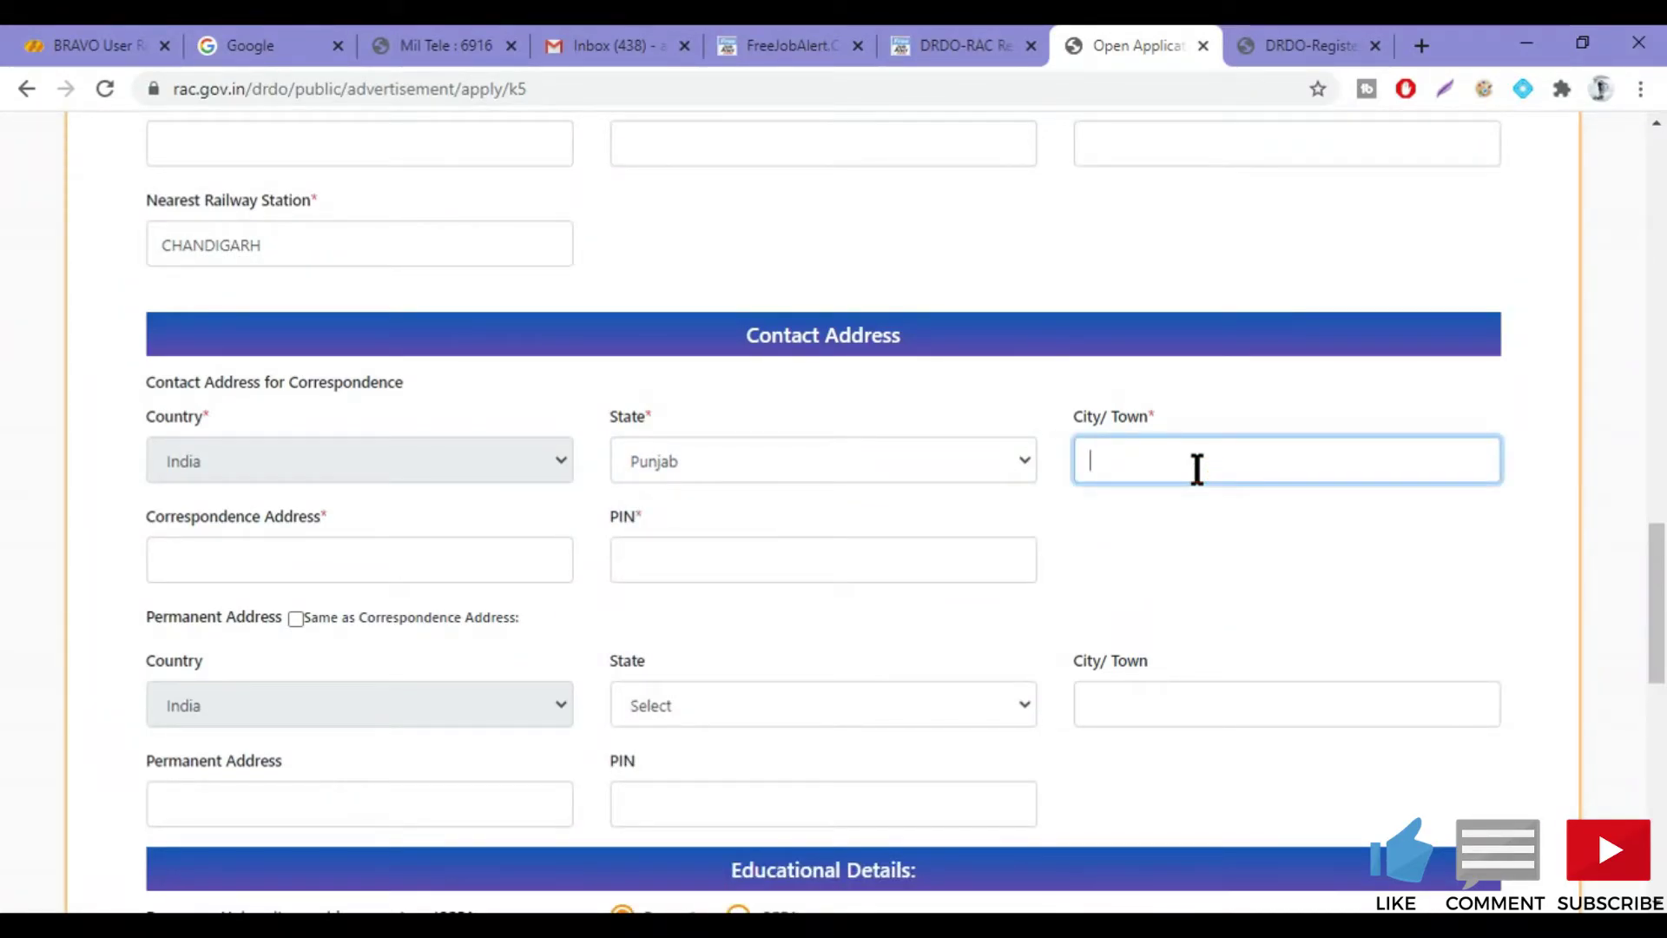
pyautogui.press('BackSpace')
pyautogui.write('CHANDIGARH')
pyautogui.scroll(8, 1197, 469)
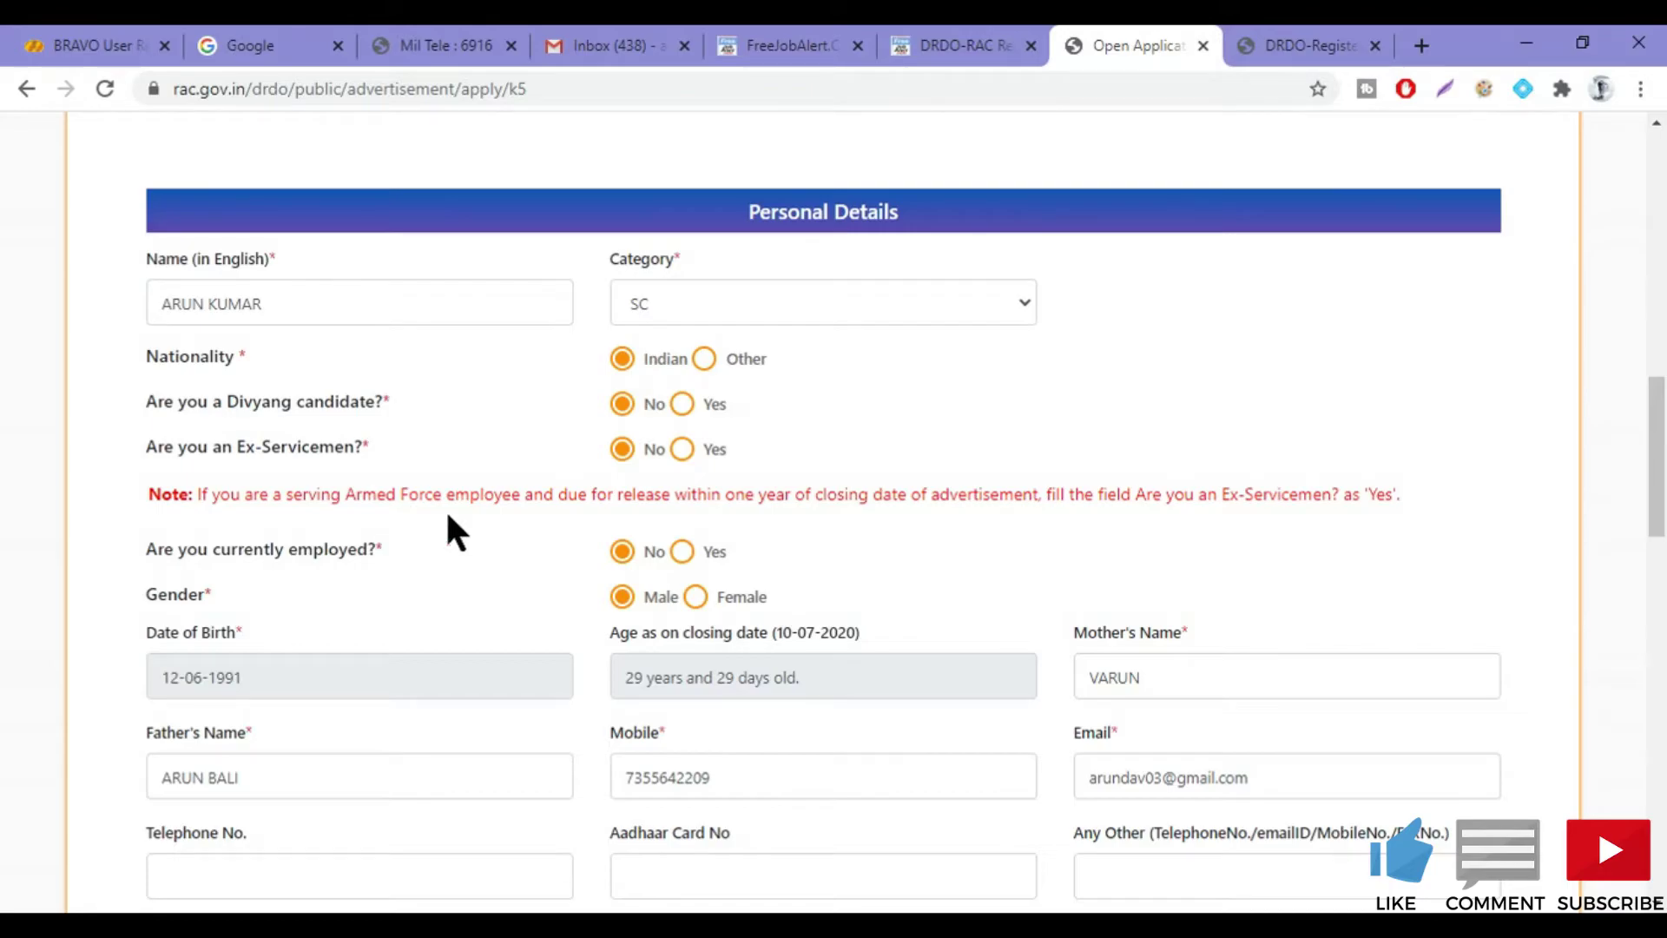
pyautogui.scroll(4, 745, 511)
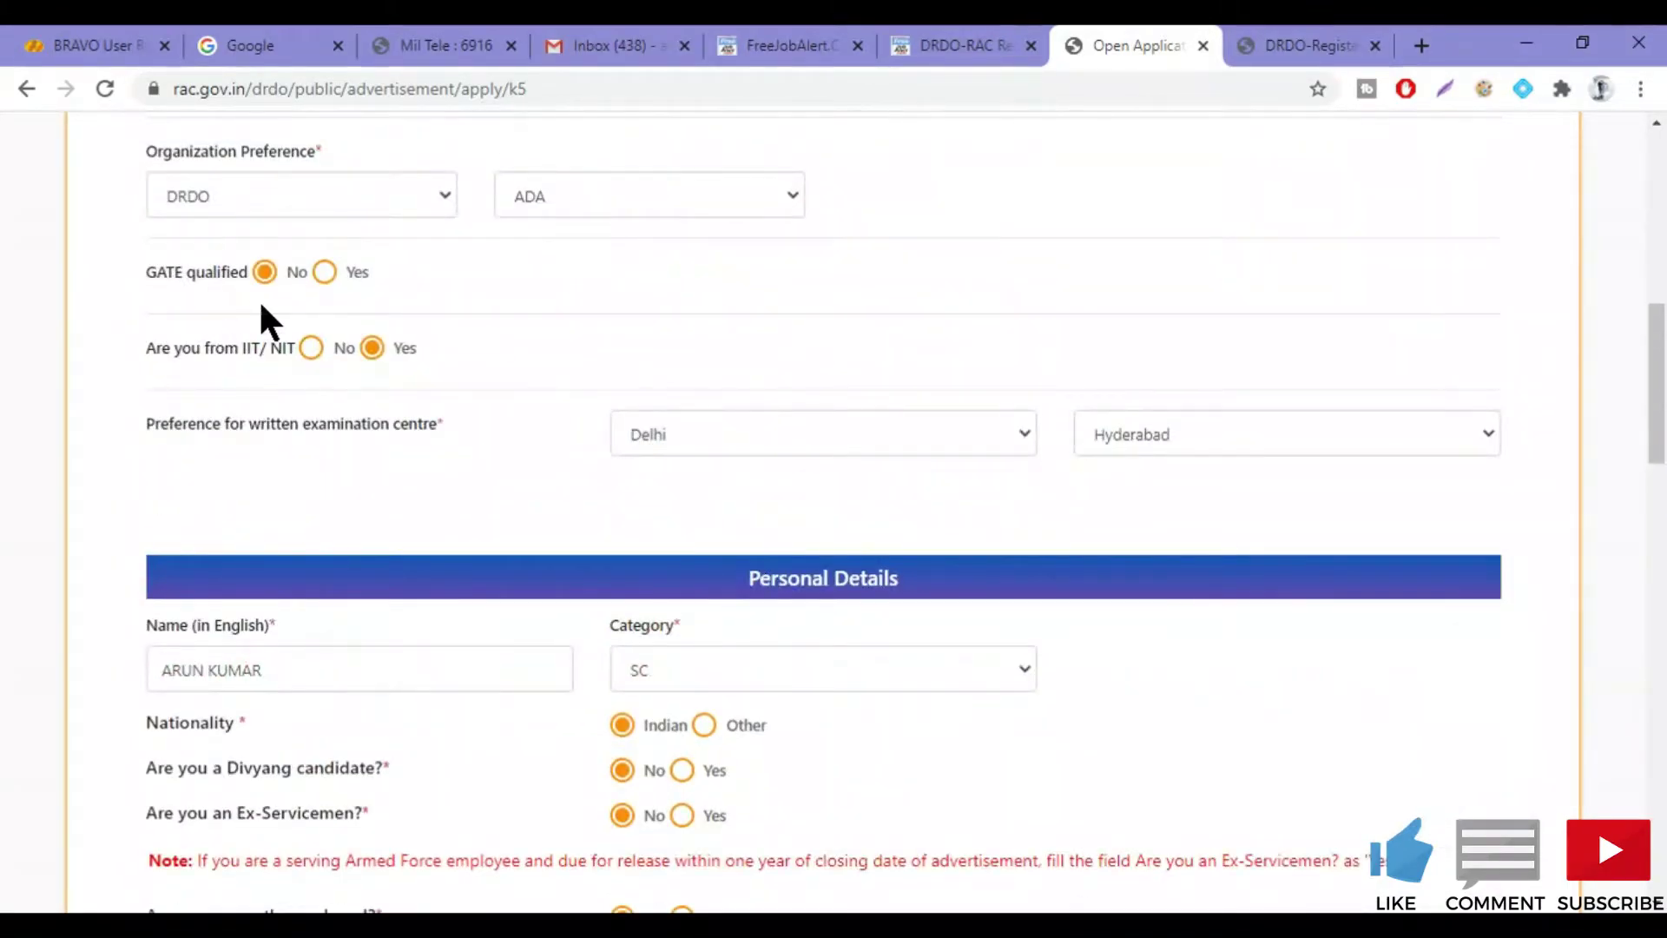
pyautogui.scroll(5, 452, 395)
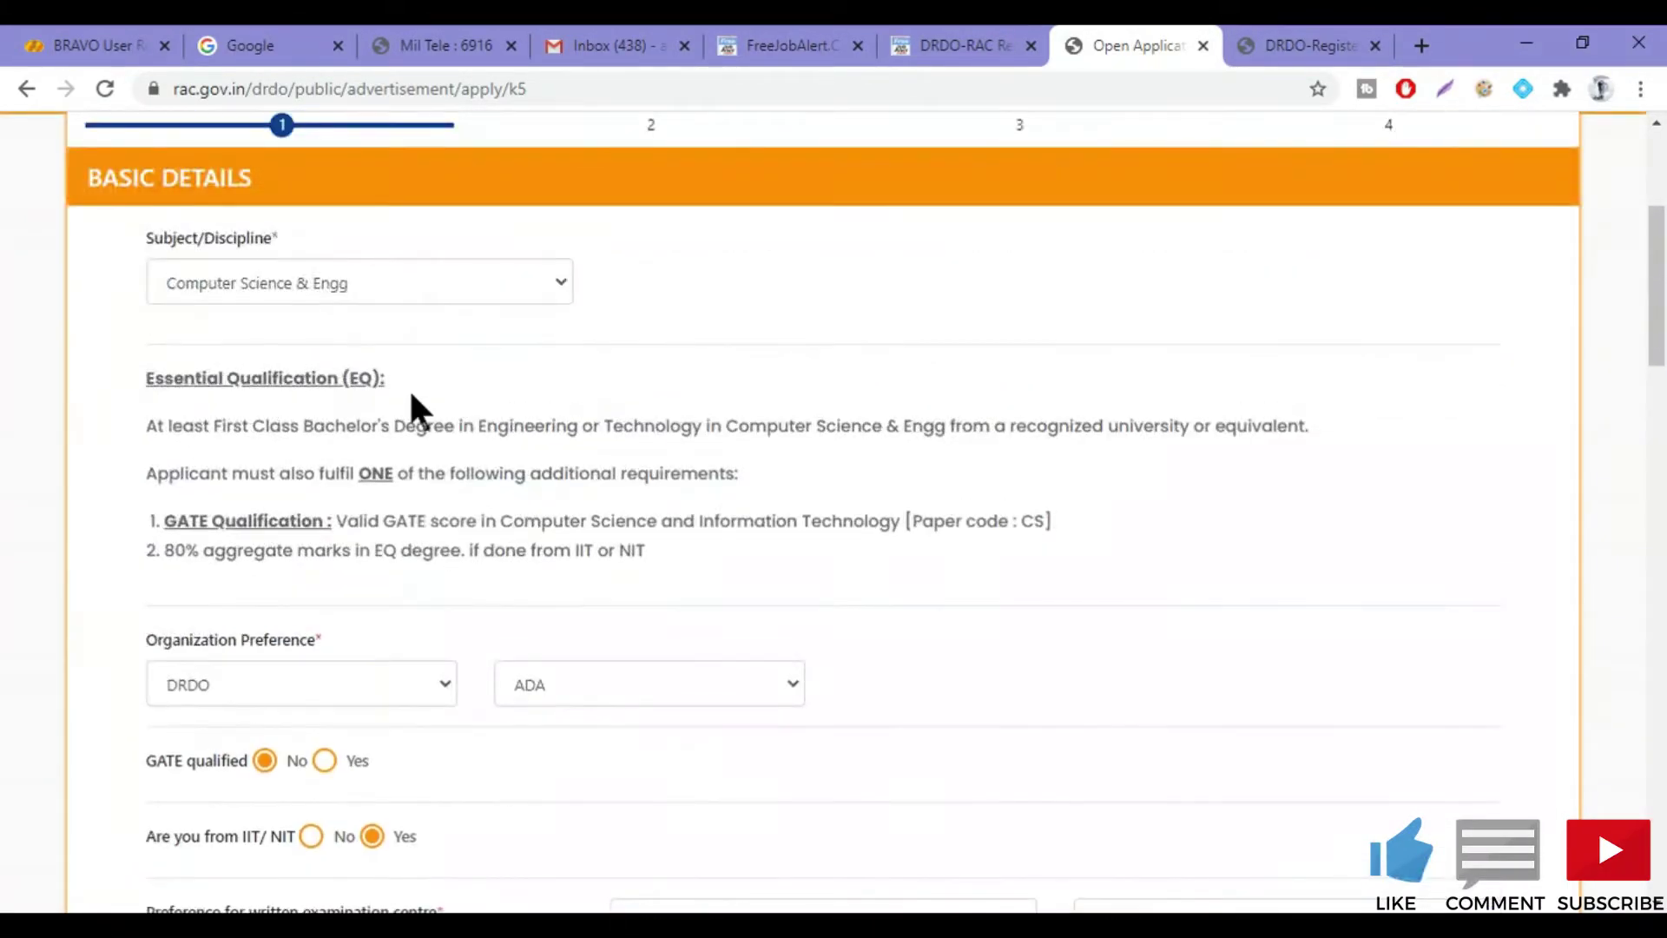
pyautogui.scroll(-15, 464, 440)
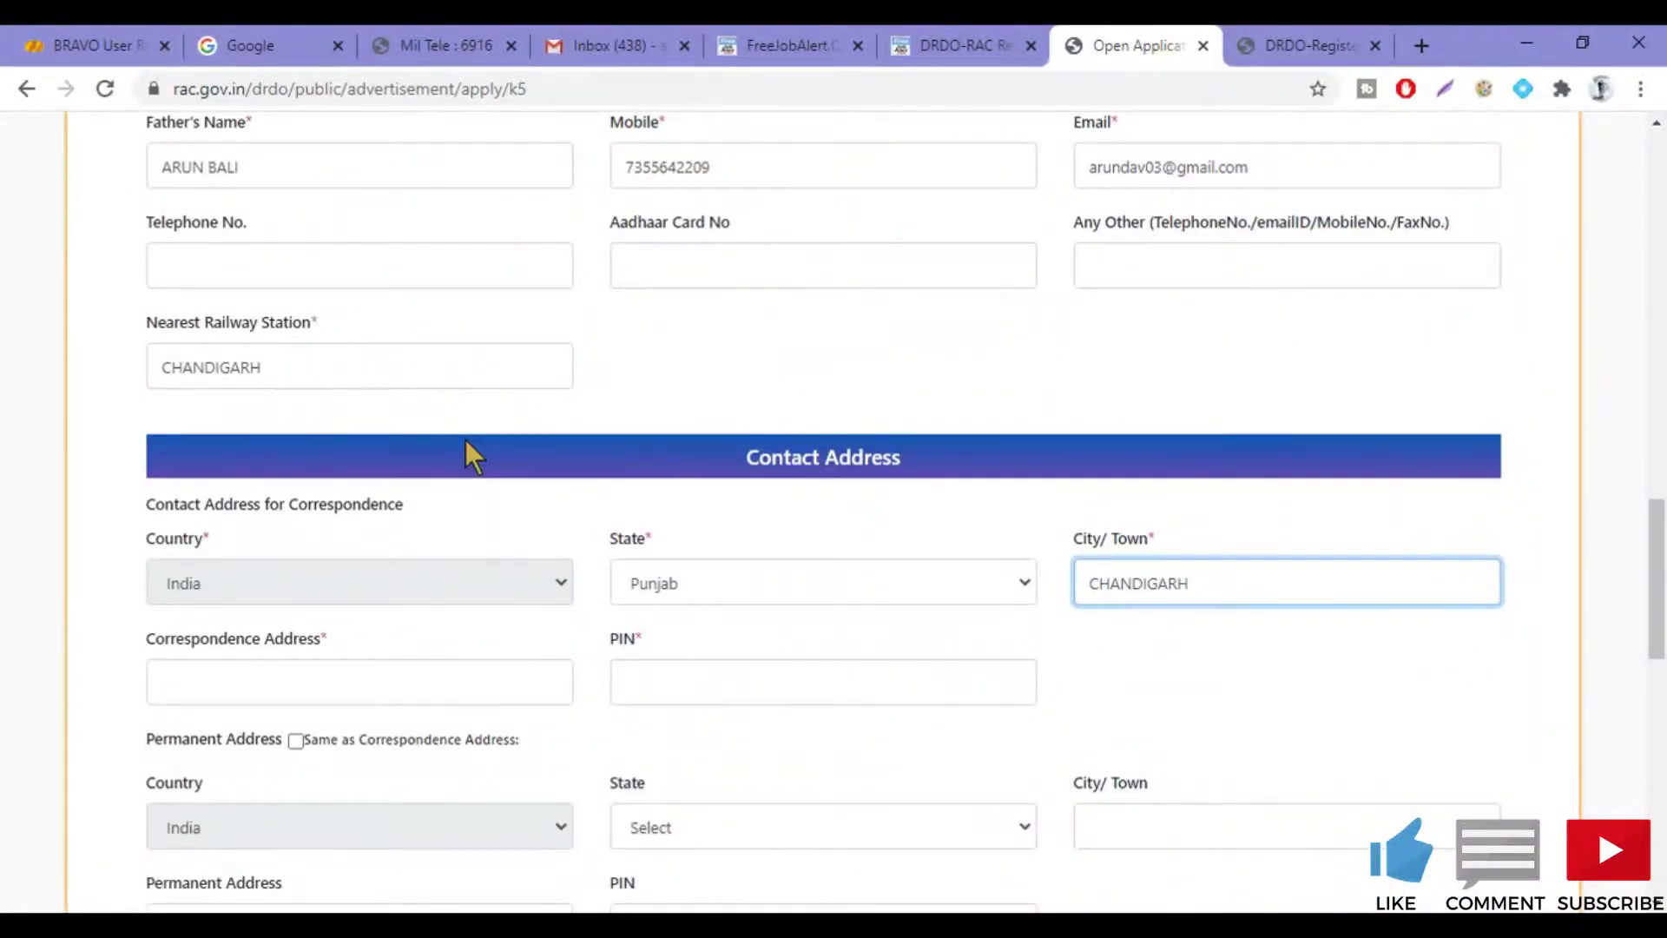
pyautogui.scroll(-4, 466, 440)
# Enter correspondence address 'CHD' with PIN 160016 and copy it to the permanent address
pyautogui.click(340, 318)
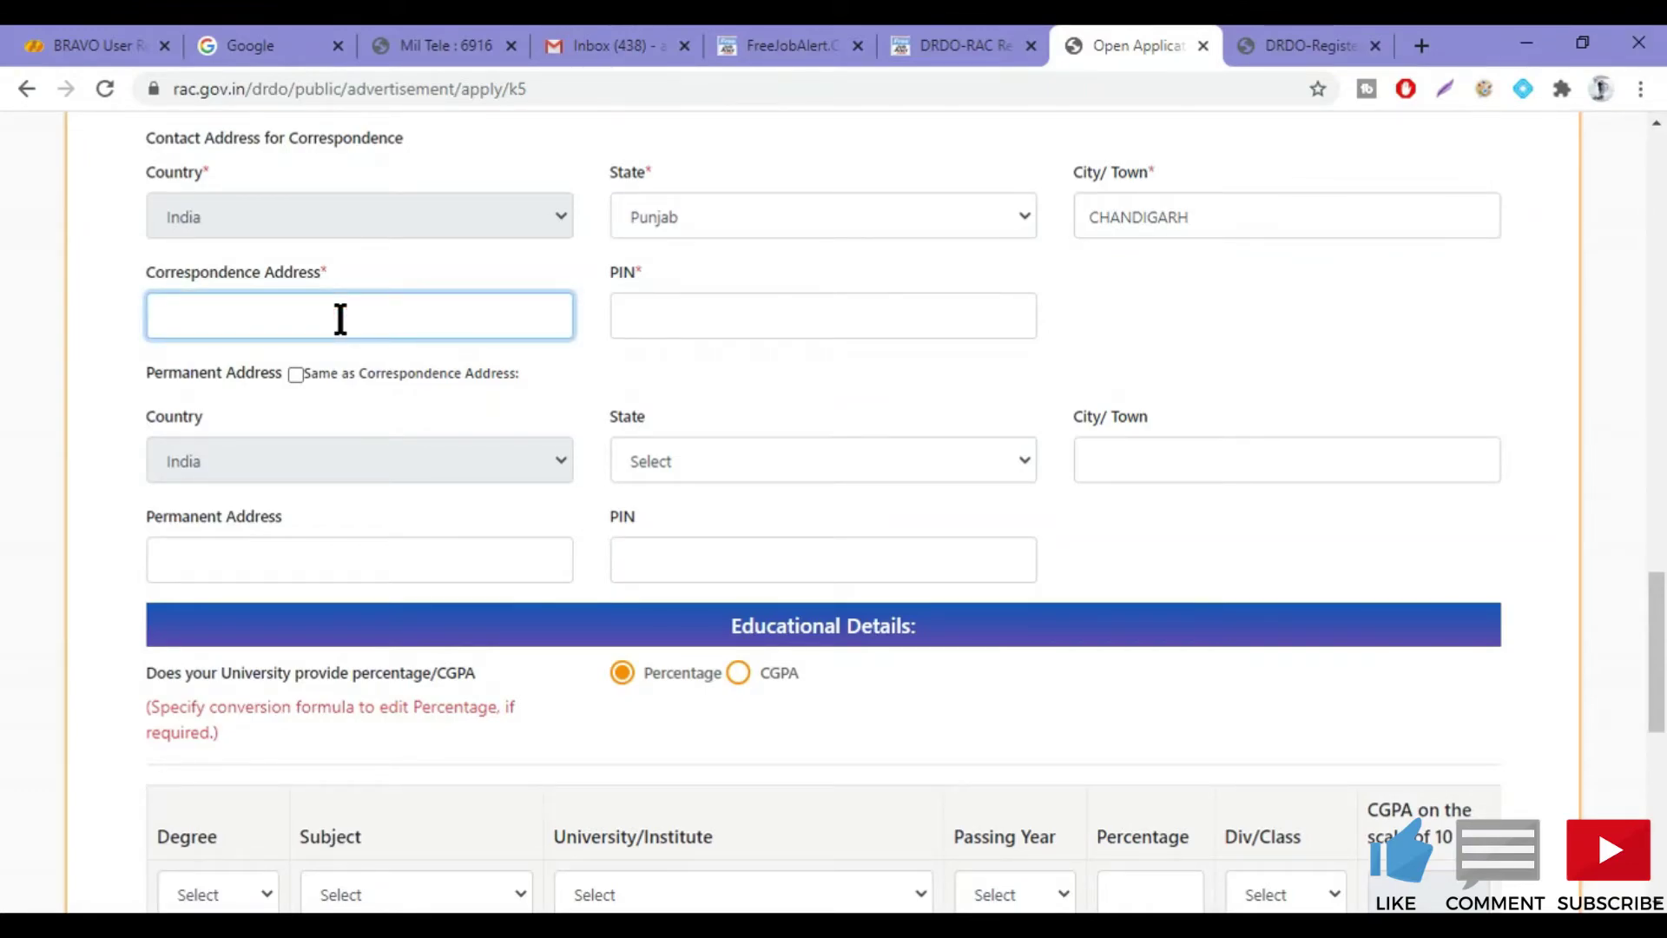
pyautogui.doubleClick(1250, 212)
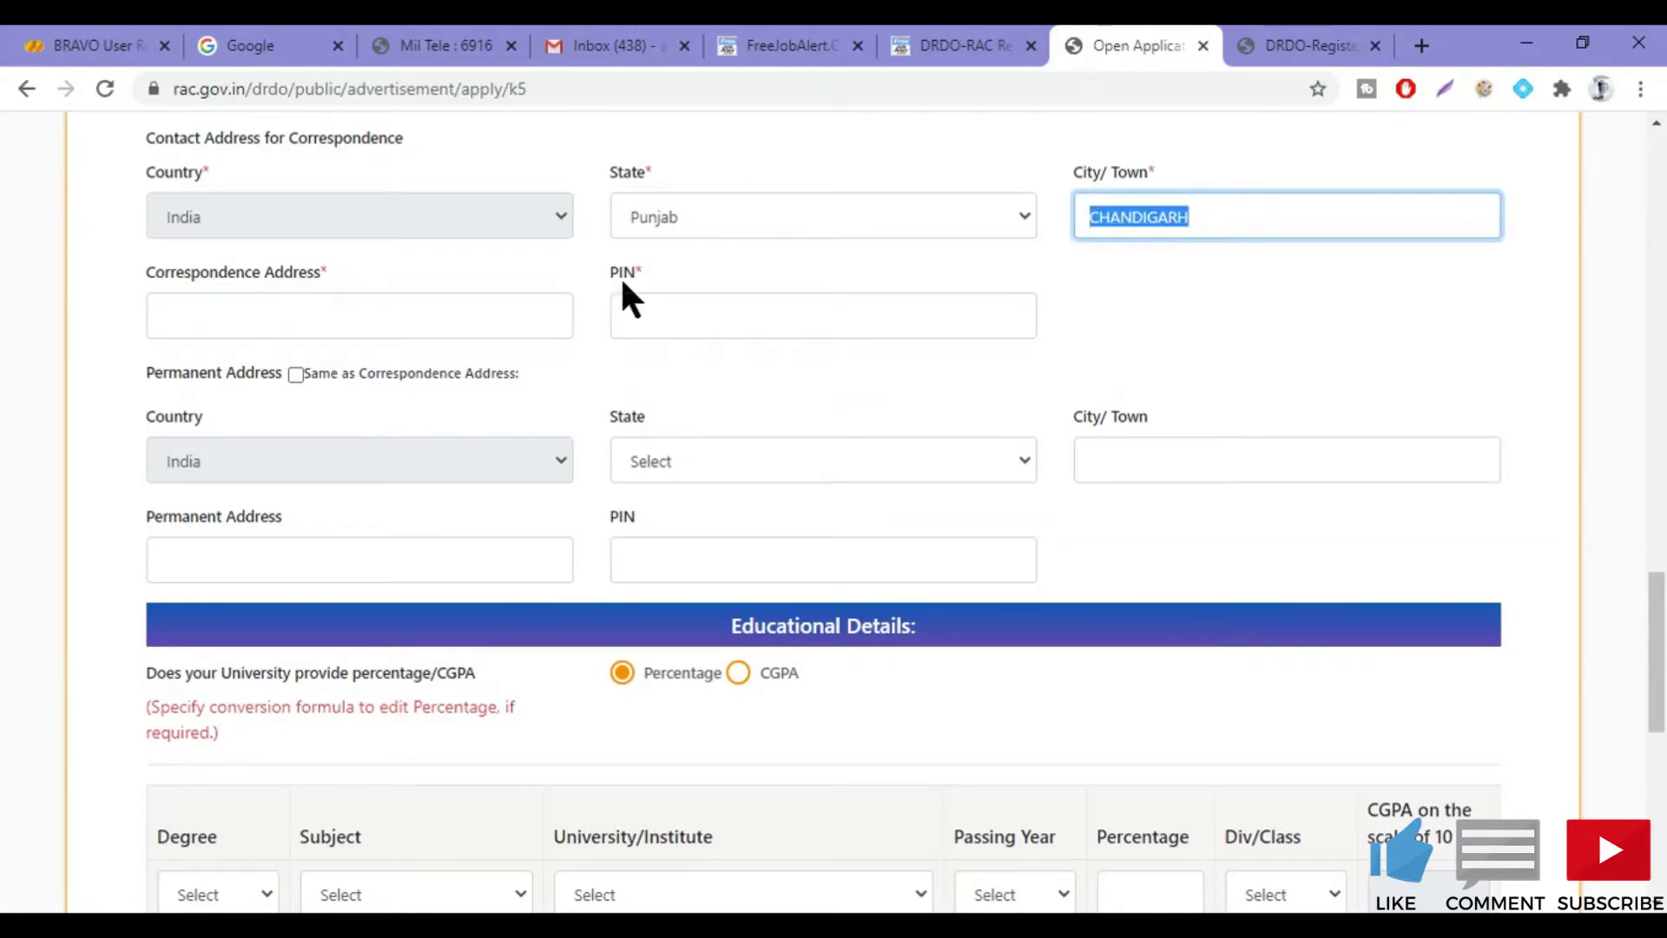
pyautogui.click(186, 328)
pyautogui.write('CHD')
pyautogui.press('Tab')
pyautogui.write('16000')
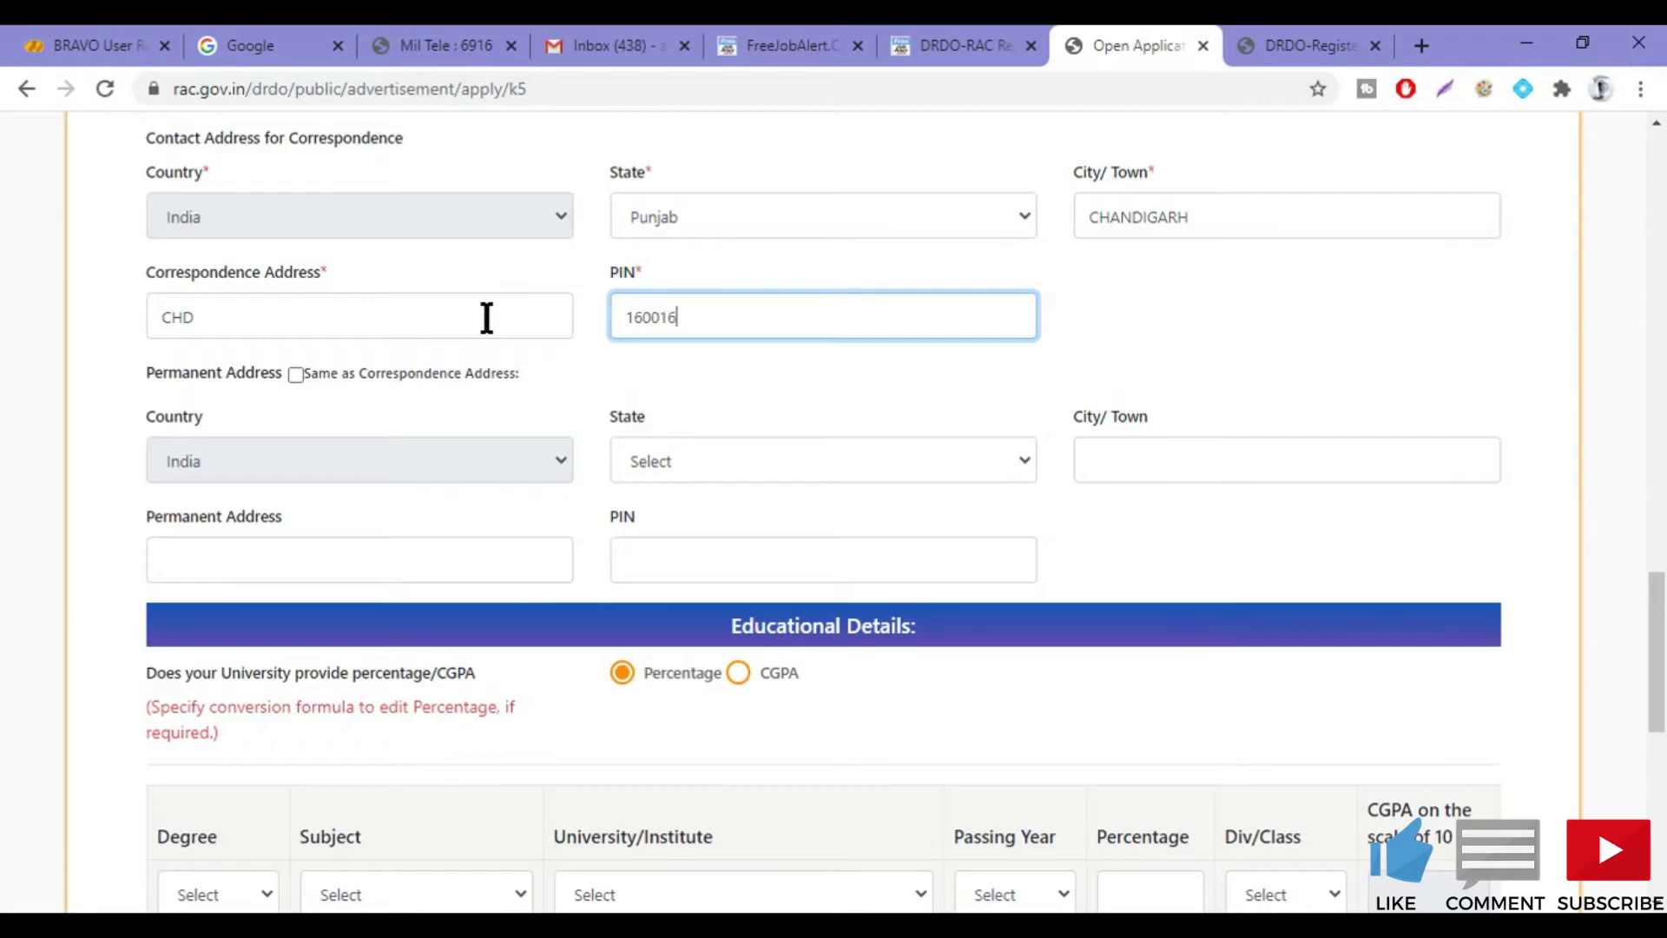
pyautogui.click(296, 375)
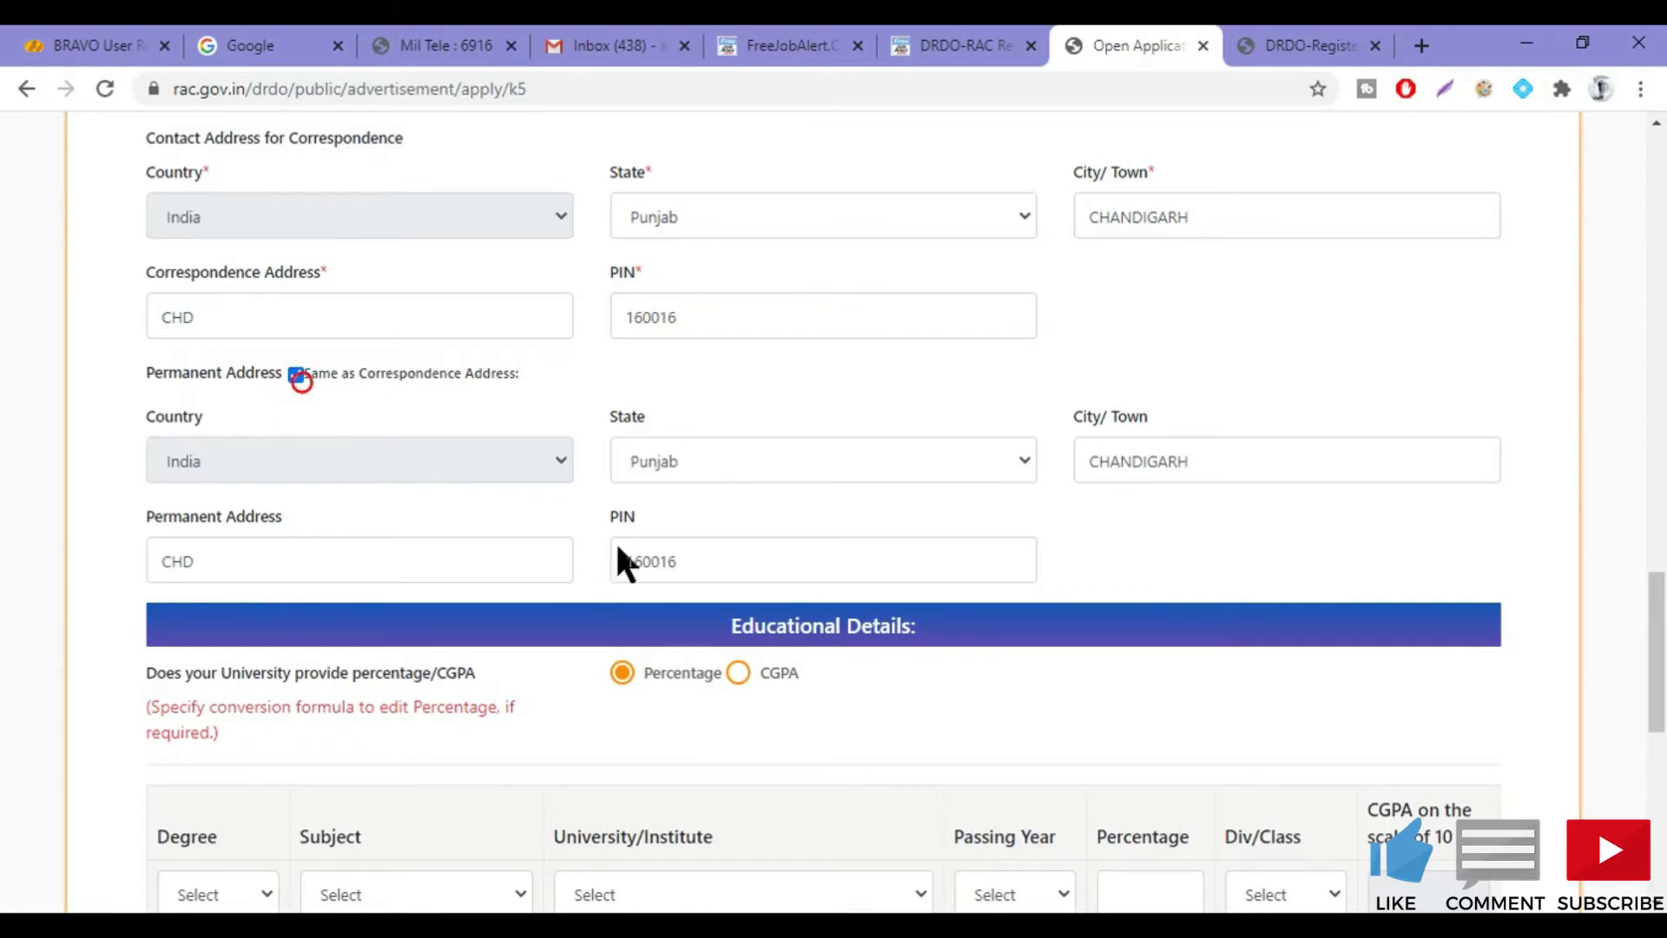
pyautogui.scroll(-4, 677, 576)
pyautogui.click(238, 527)
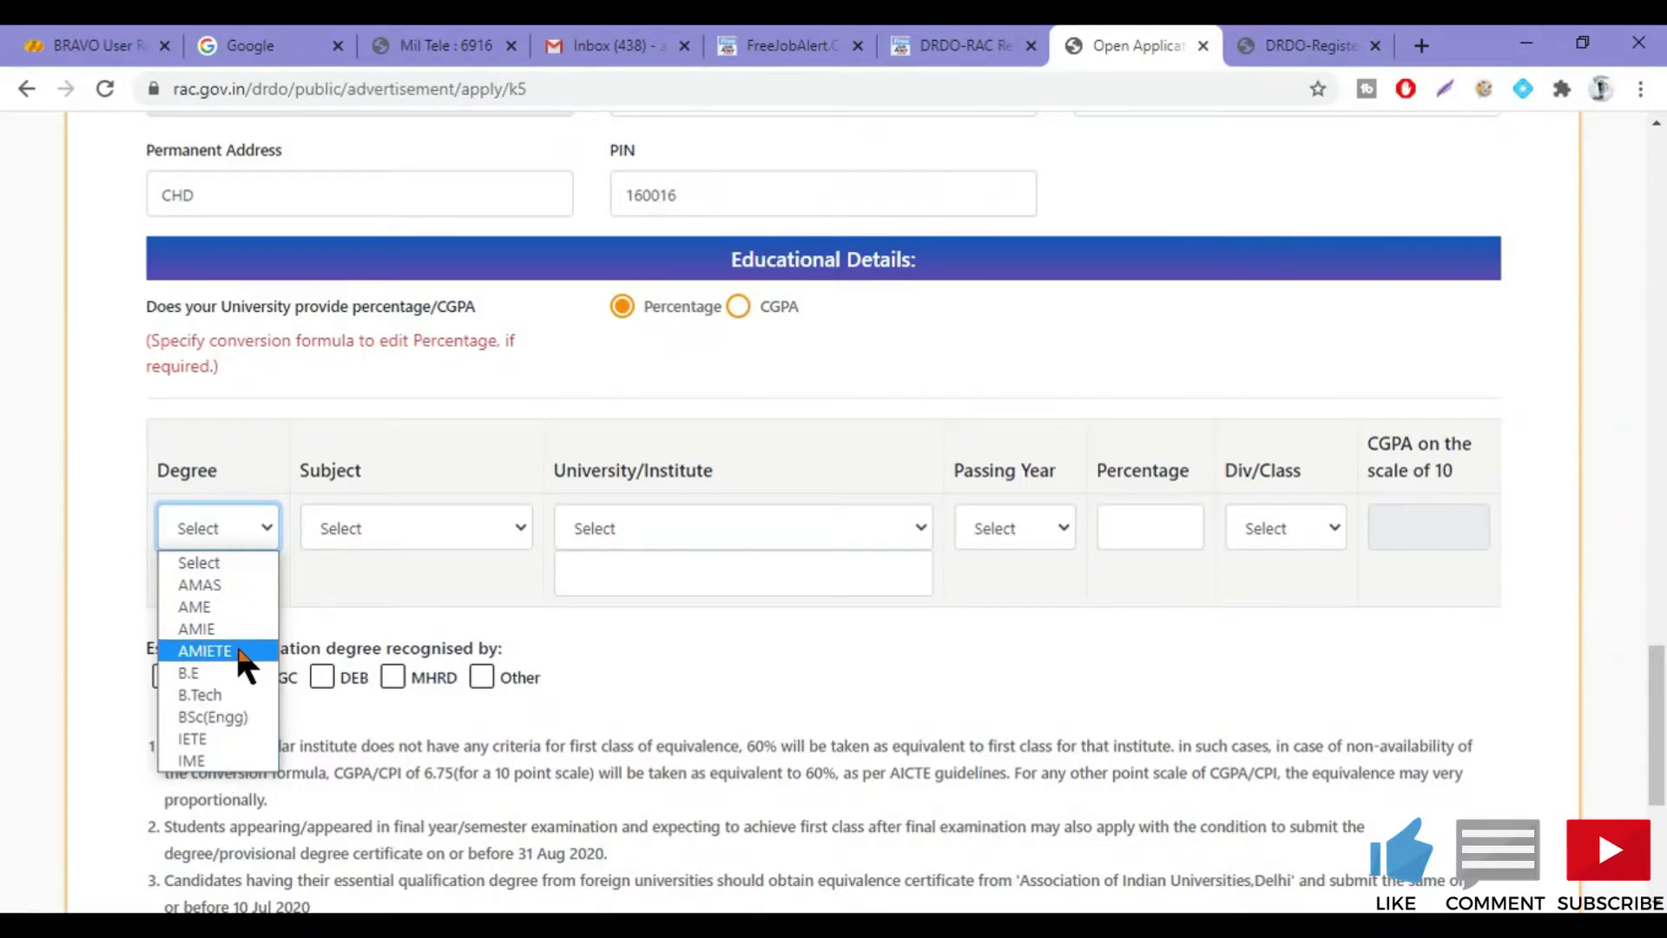
# Choose B.Tech degree, Computer & Communication Engg subject and Panjab University
pyautogui.click(228, 695)
pyautogui.click(424, 530)
pyautogui.click(425, 578)
pyautogui.click(657, 529)
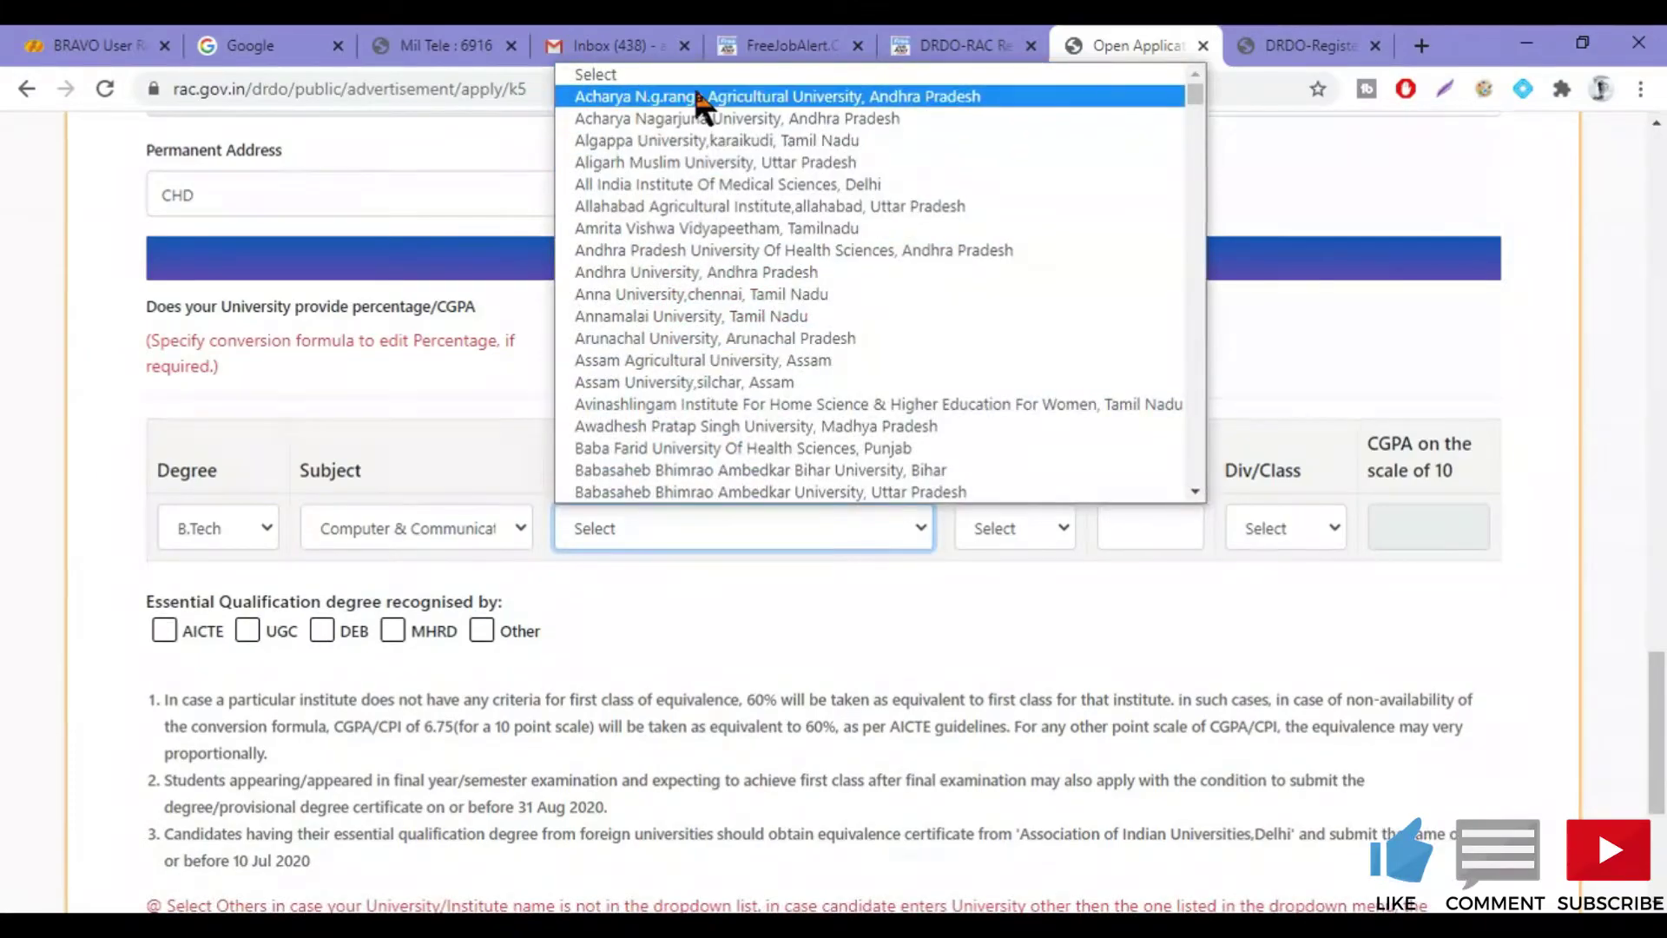
pyautogui.press('p')
pyautogui.press('Down')
pyautogui.press('Down')
pyautogui.press('Down')
pyautogui.press('Down')
pyautogui.press('Down')
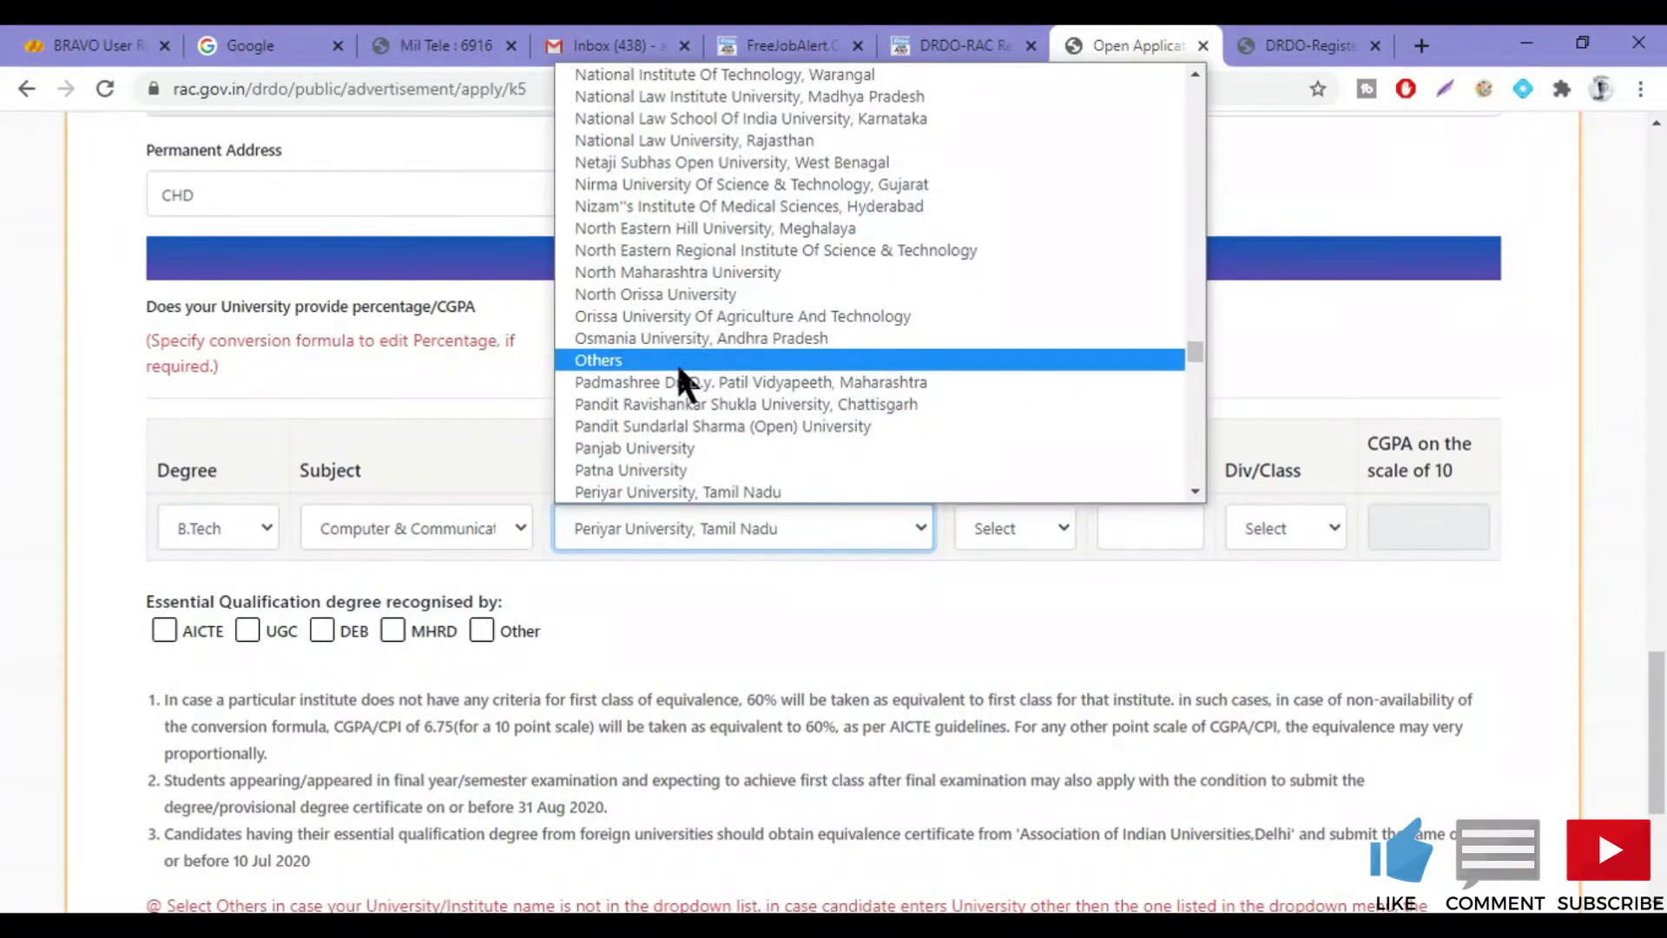
pyautogui.click(674, 447)
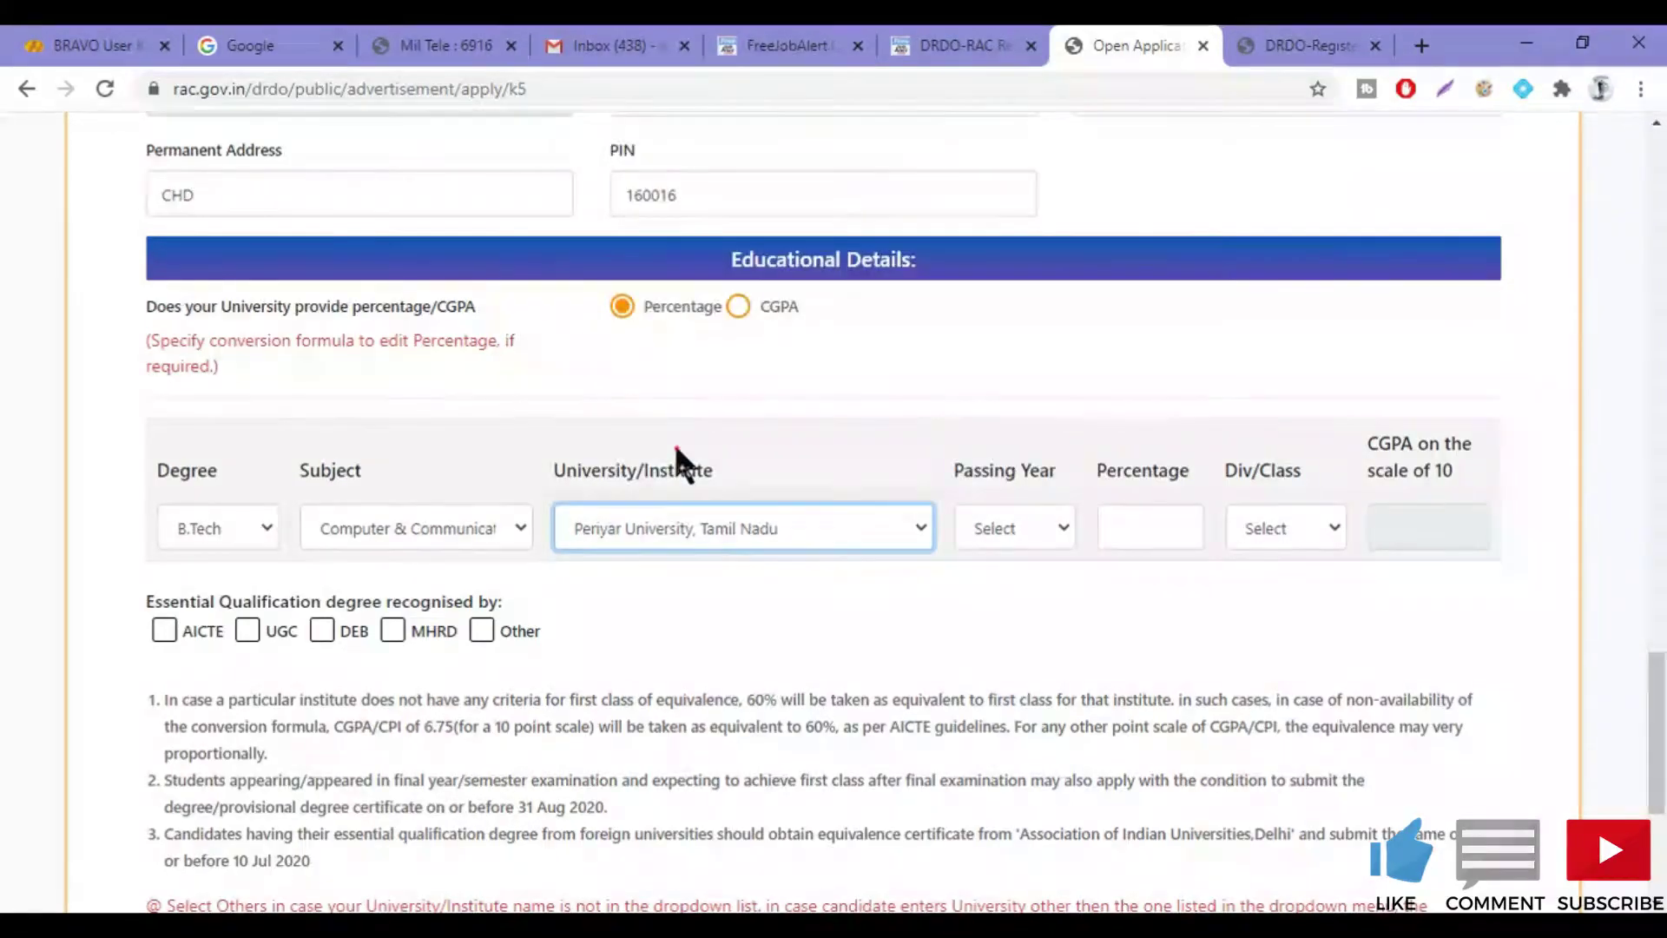
# Set passing year 2014, percentage 80 and Division/Class I for the degree
pyautogui.click(997, 528)
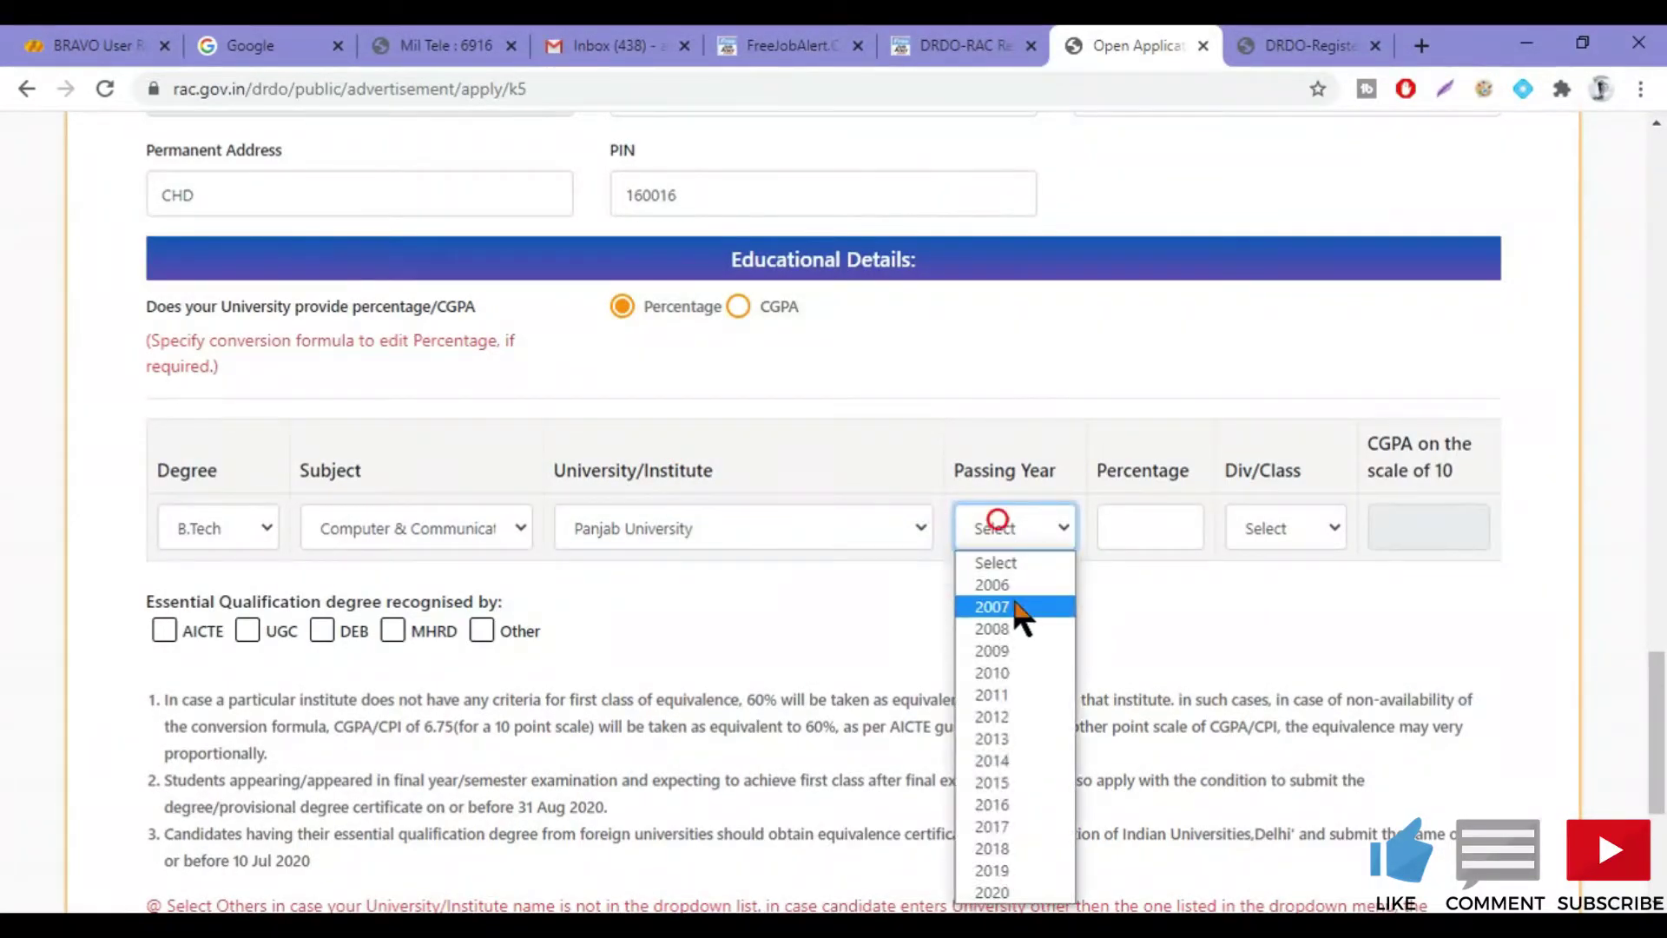
pyautogui.click(1026, 760)
pyautogui.click(1145, 539)
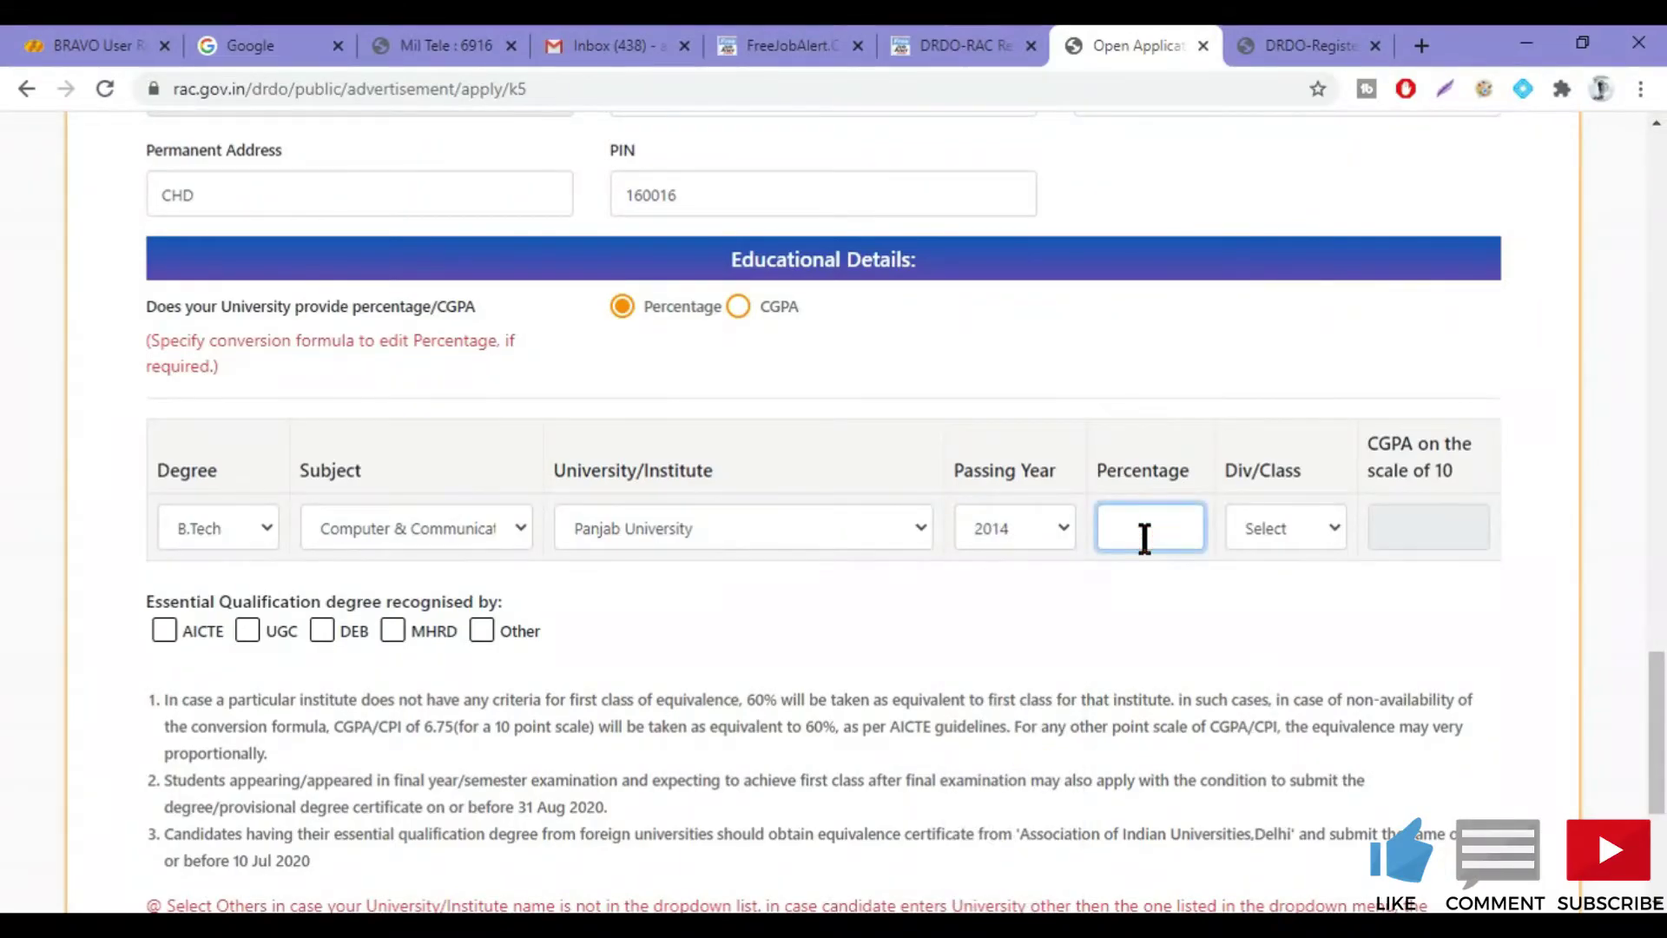
pyautogui.click(1275, 521)
pyautogui.click(1286, 582)
pyautogui.click(1446, 523)
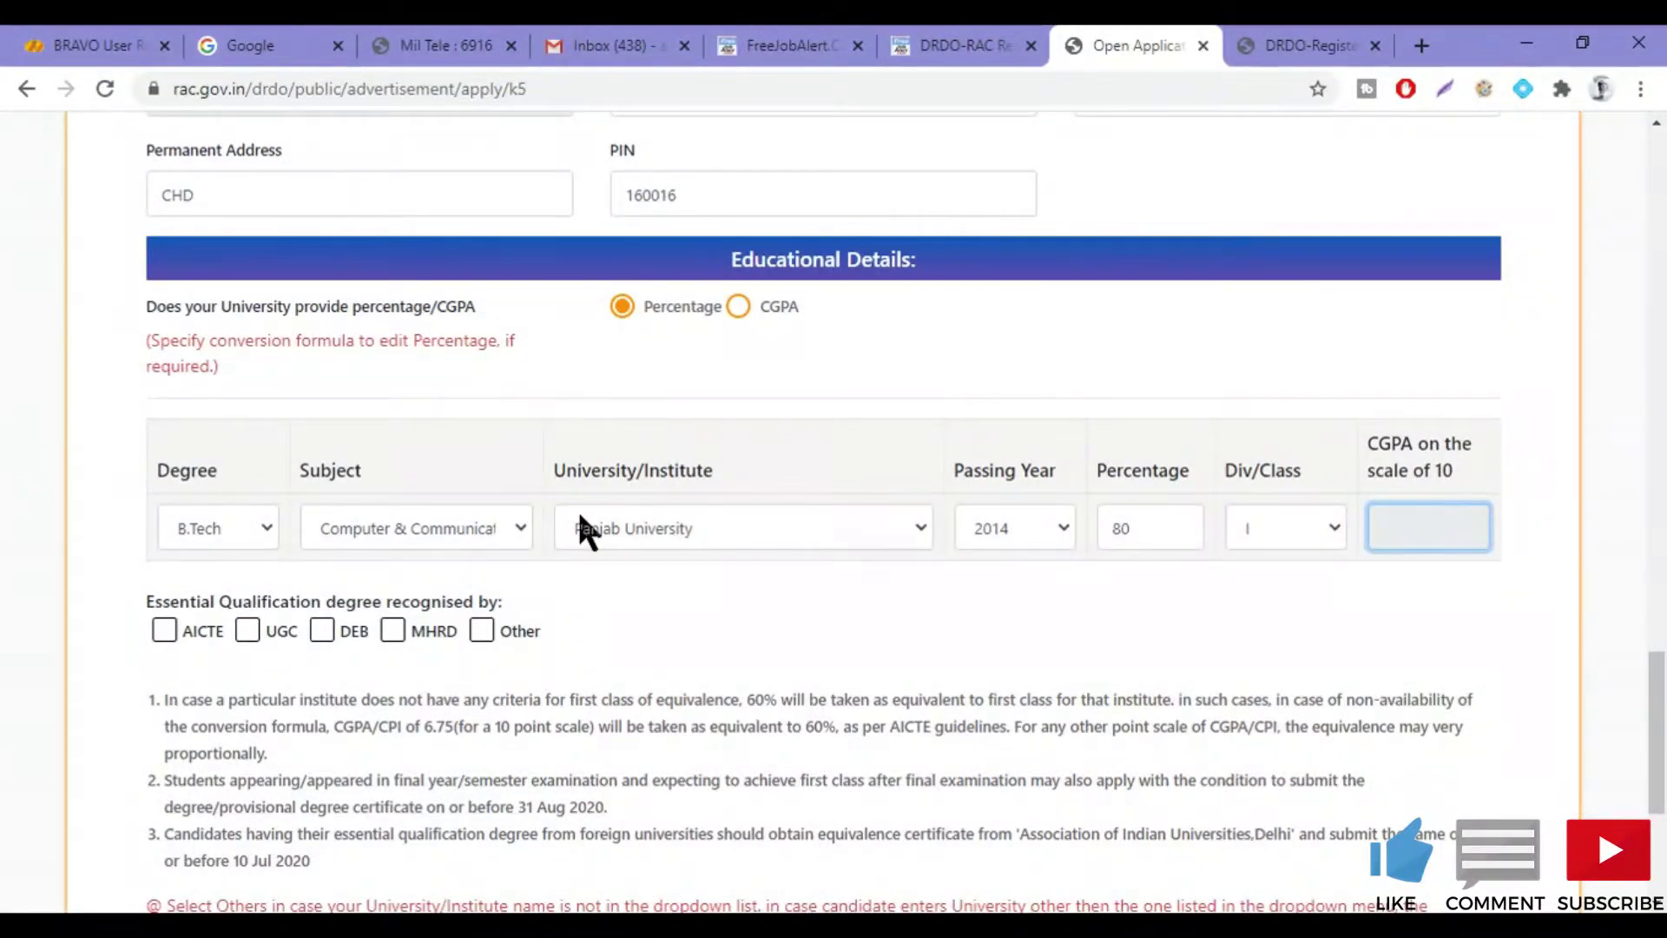
# Mark the degree as recognised by UGC rather than Other
pyautogui.click(248, 631)
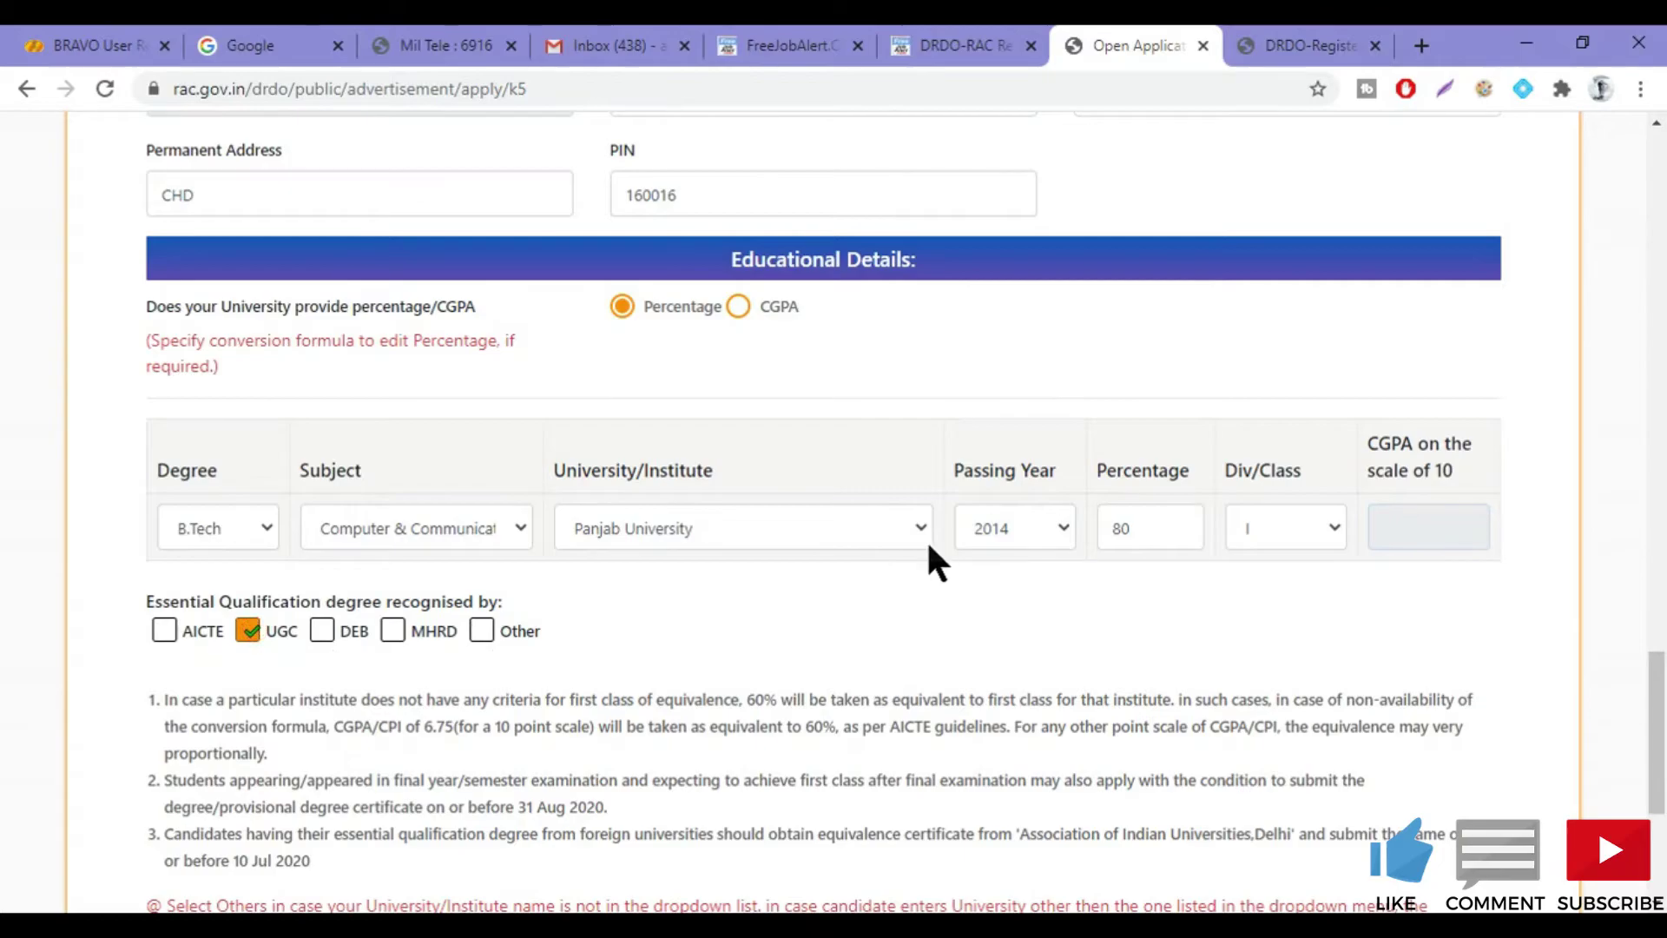
pyautogui.scroll(-1, 928, 547)
pyautogui.click(245, 511)
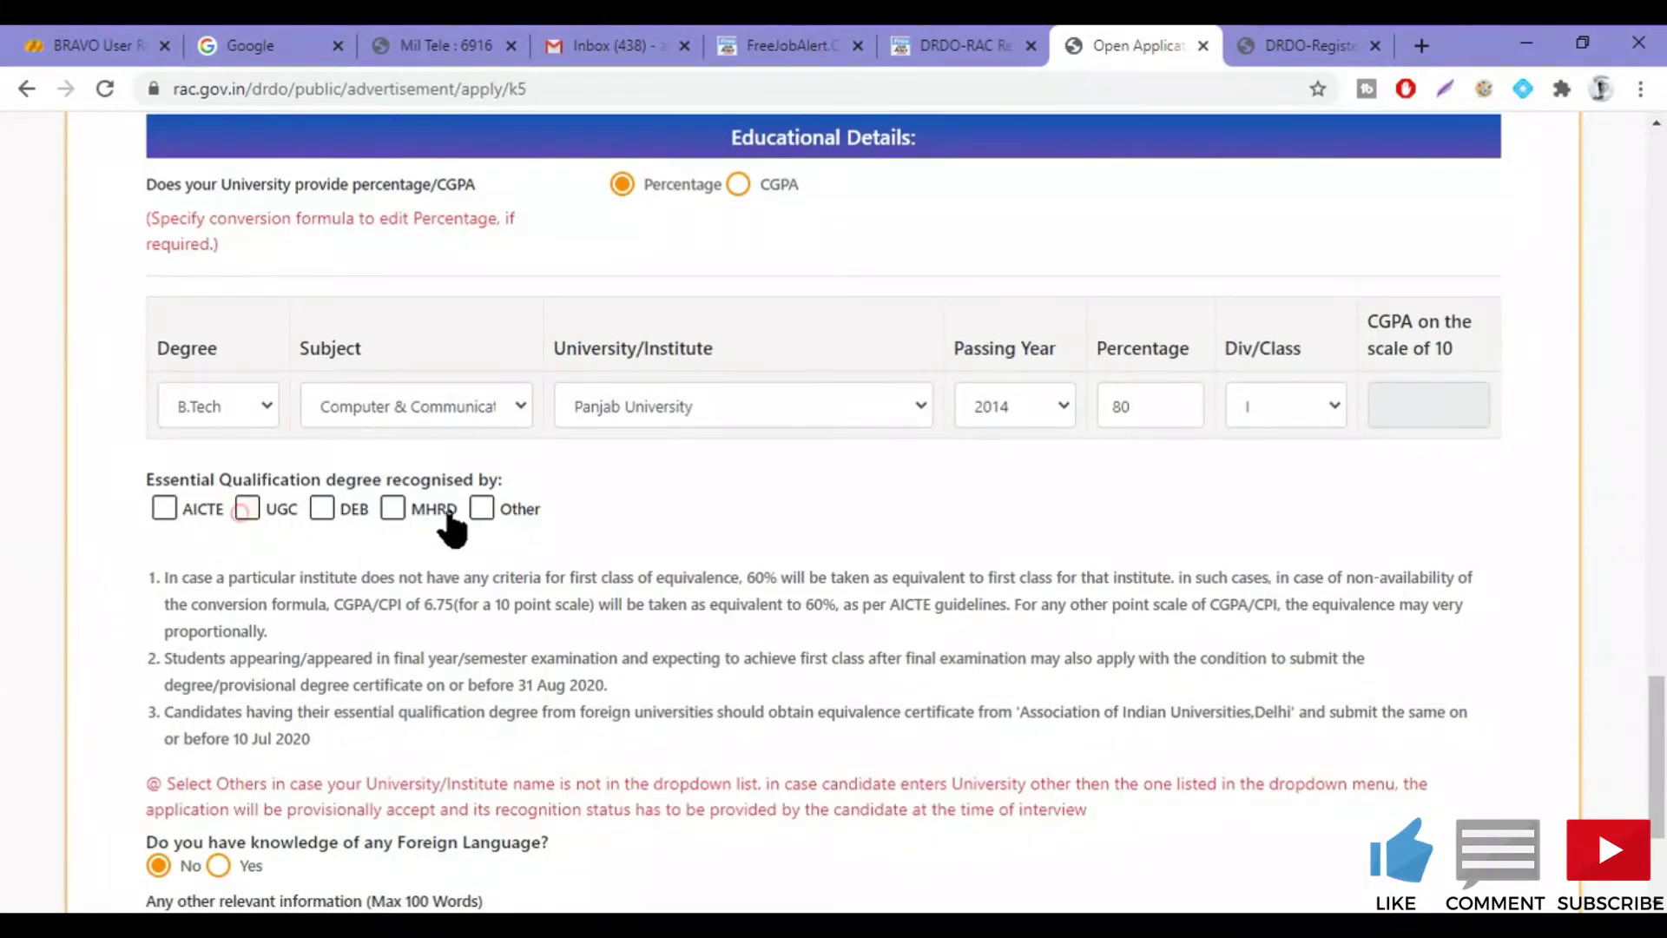
pyautogui.click(476, 509)
pyautogui.click(625, 500)
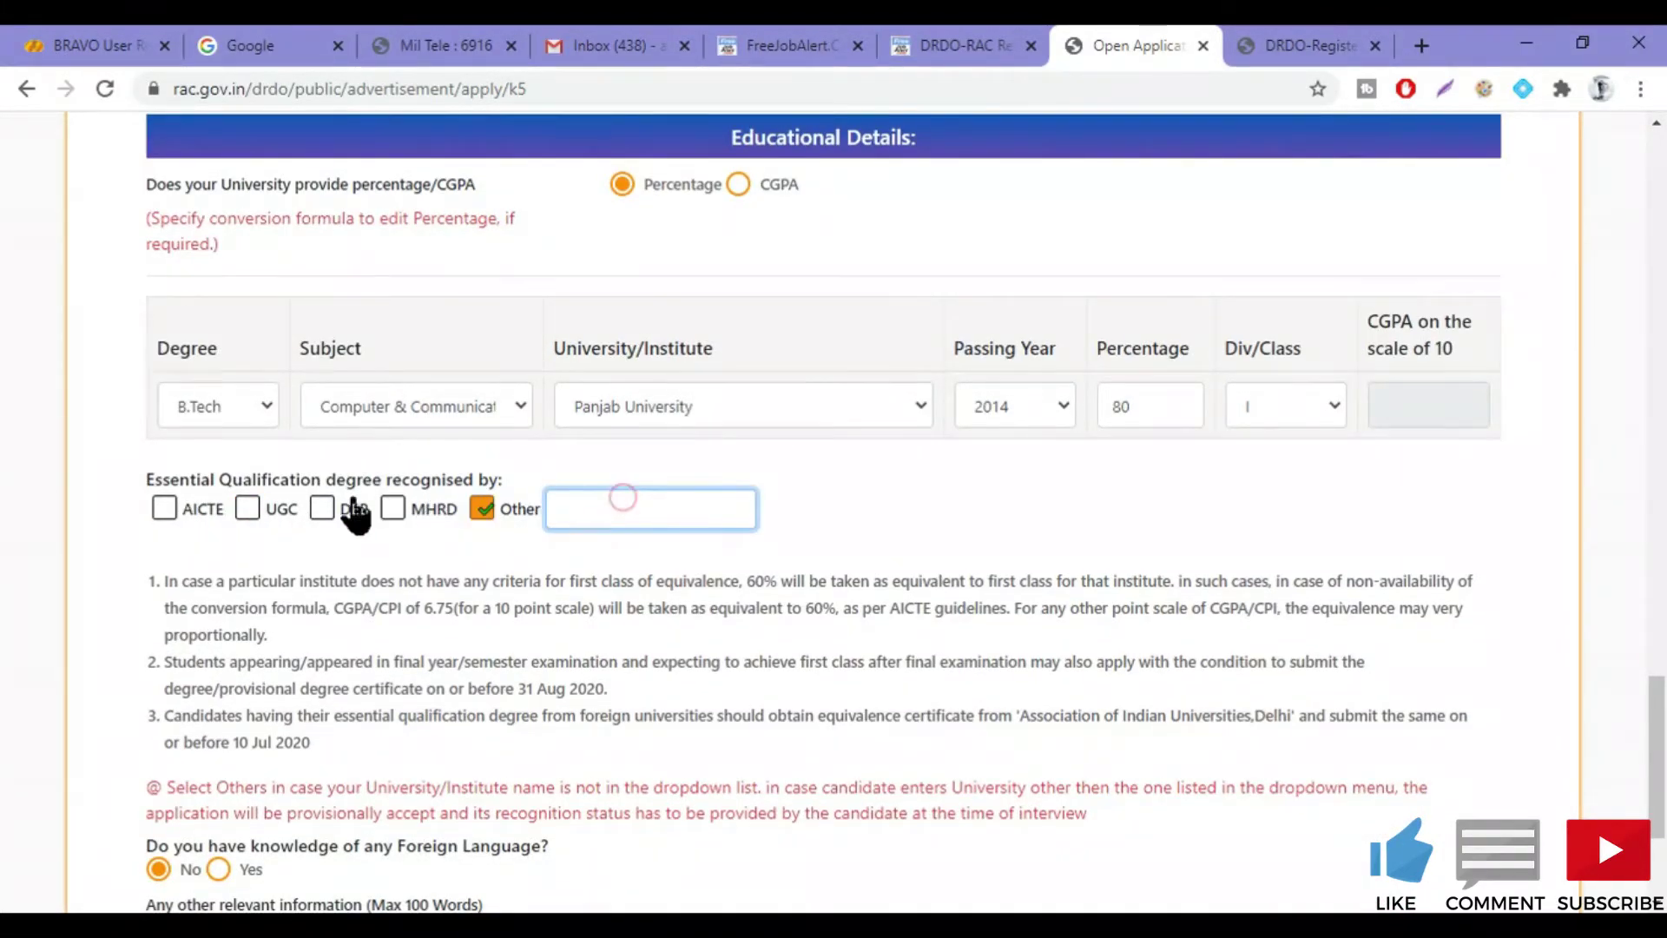
pyautogui.click(271, 508)
pyautogui.click(483, 510)
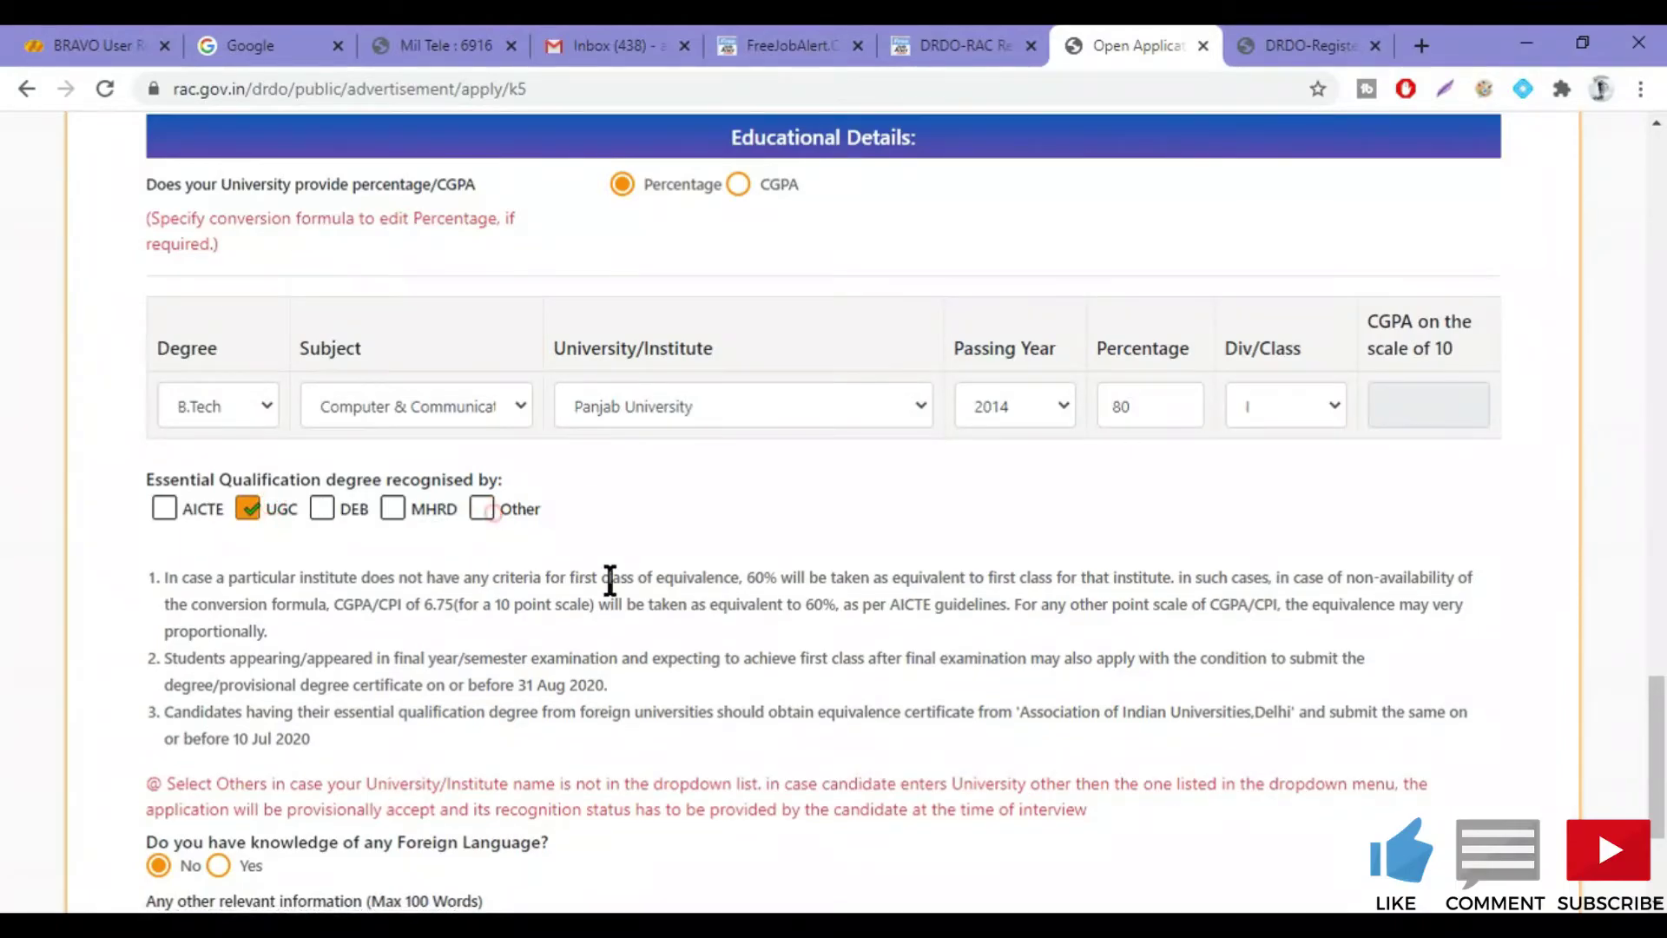
pyautogui.scroll(-2, 677, 612)
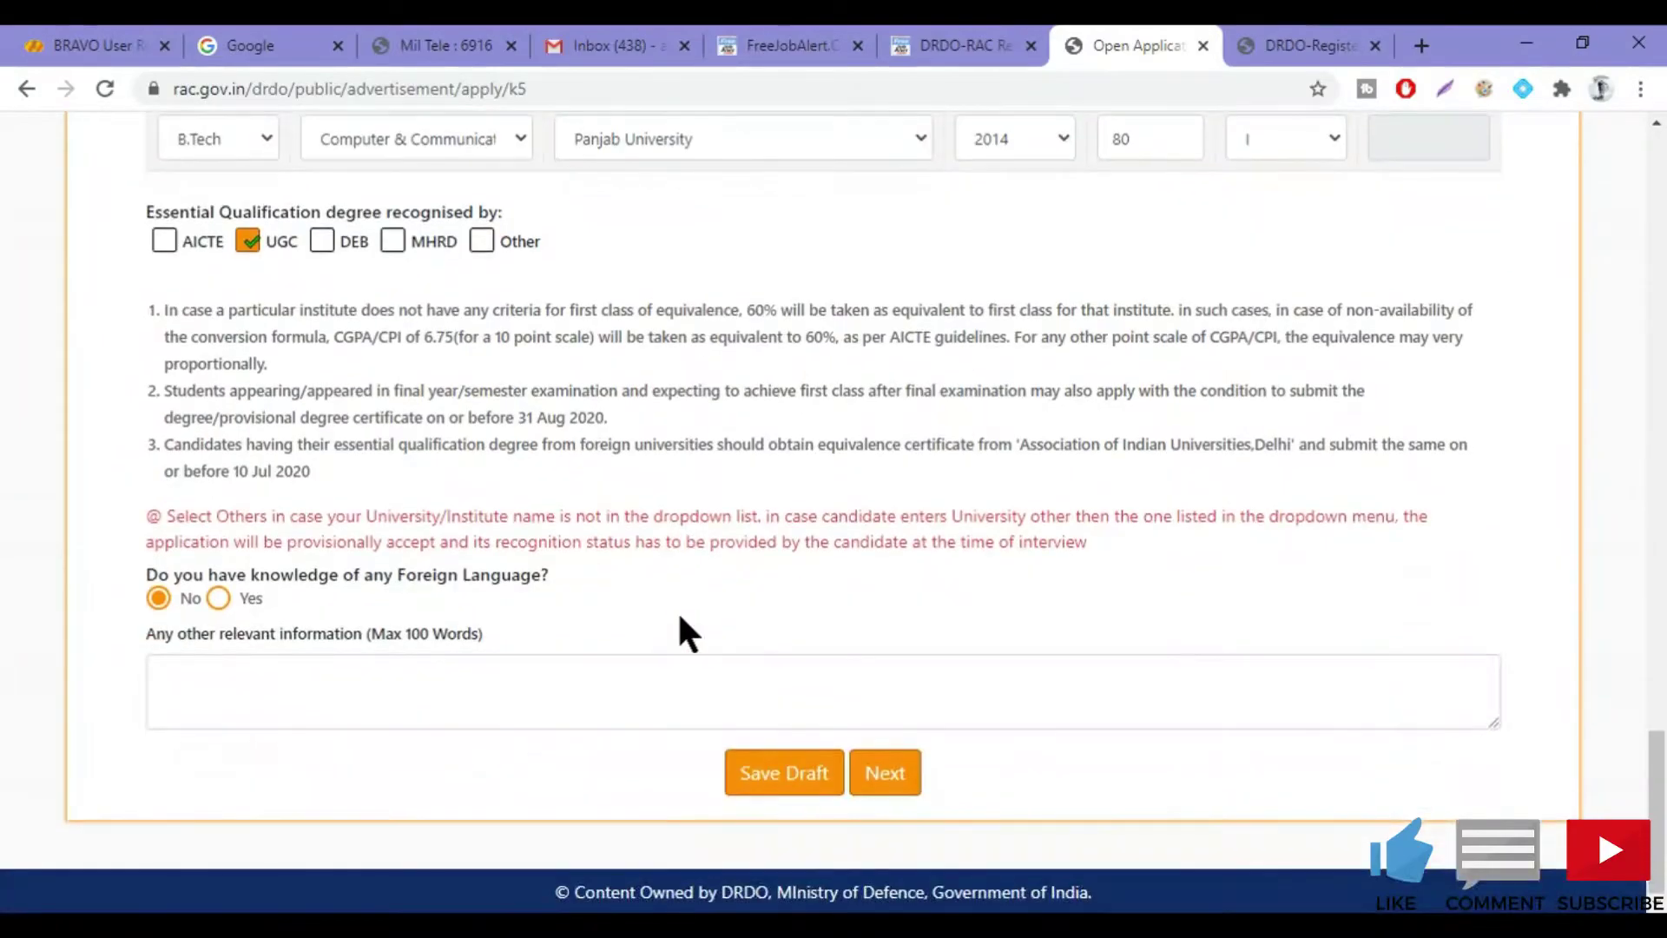
# Answer No to foreign language knowledge and save the form as a draft
pyautogui.click(221, 599)
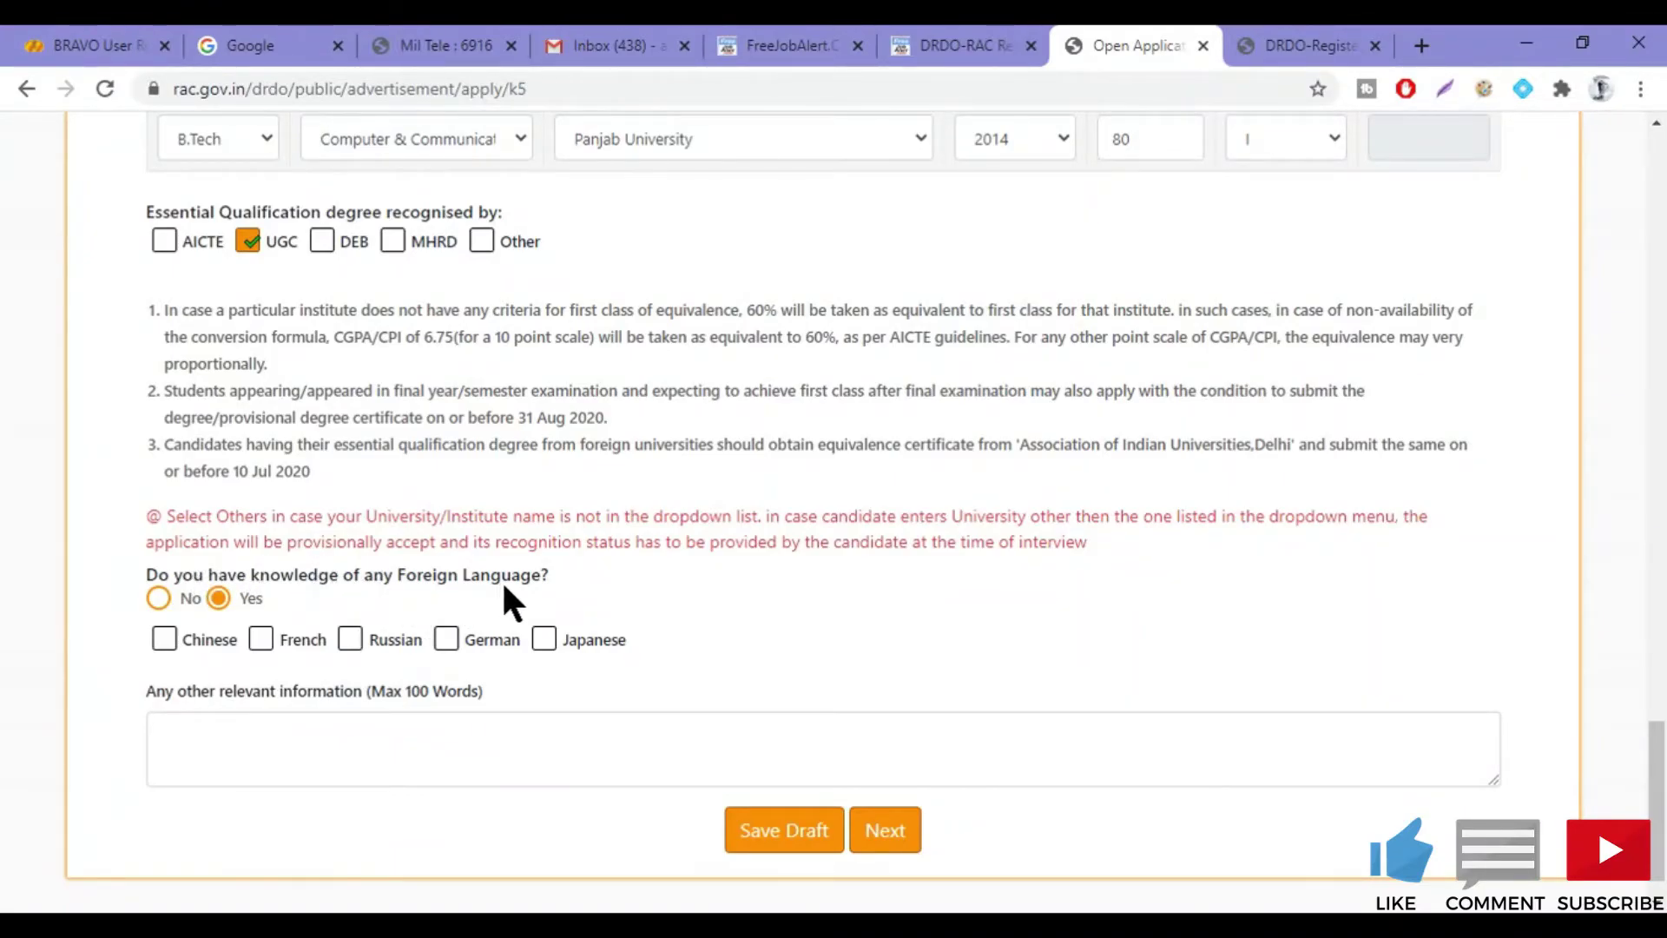
pyautogui.click(187, 599)
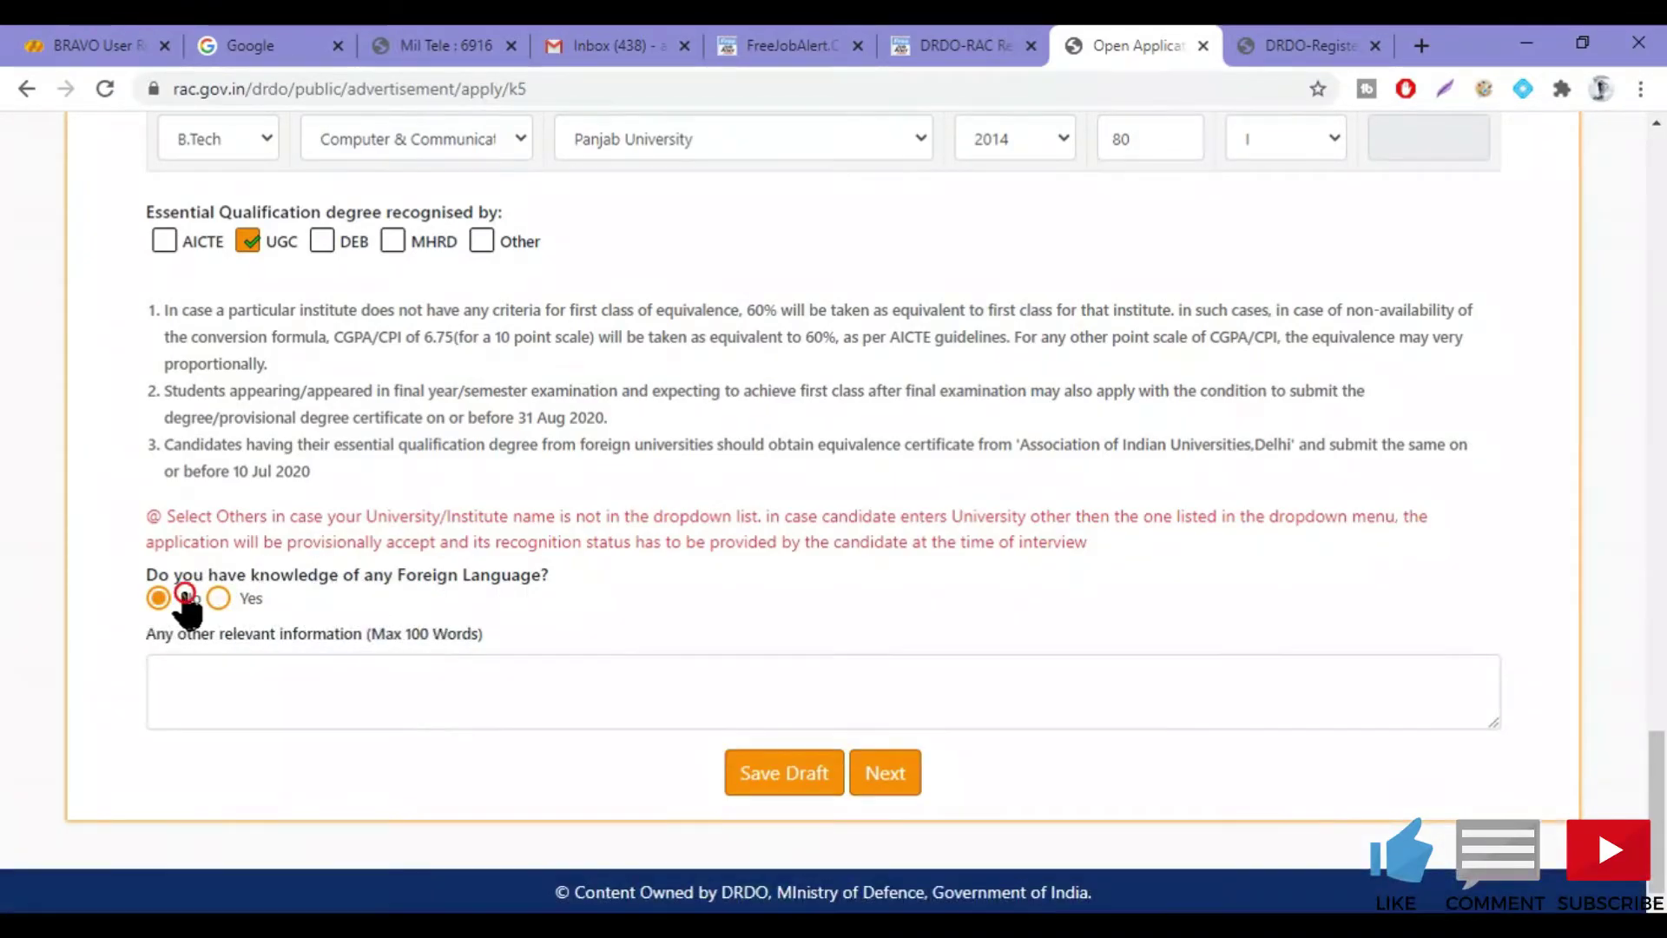
pyautogui.click(340, 694)
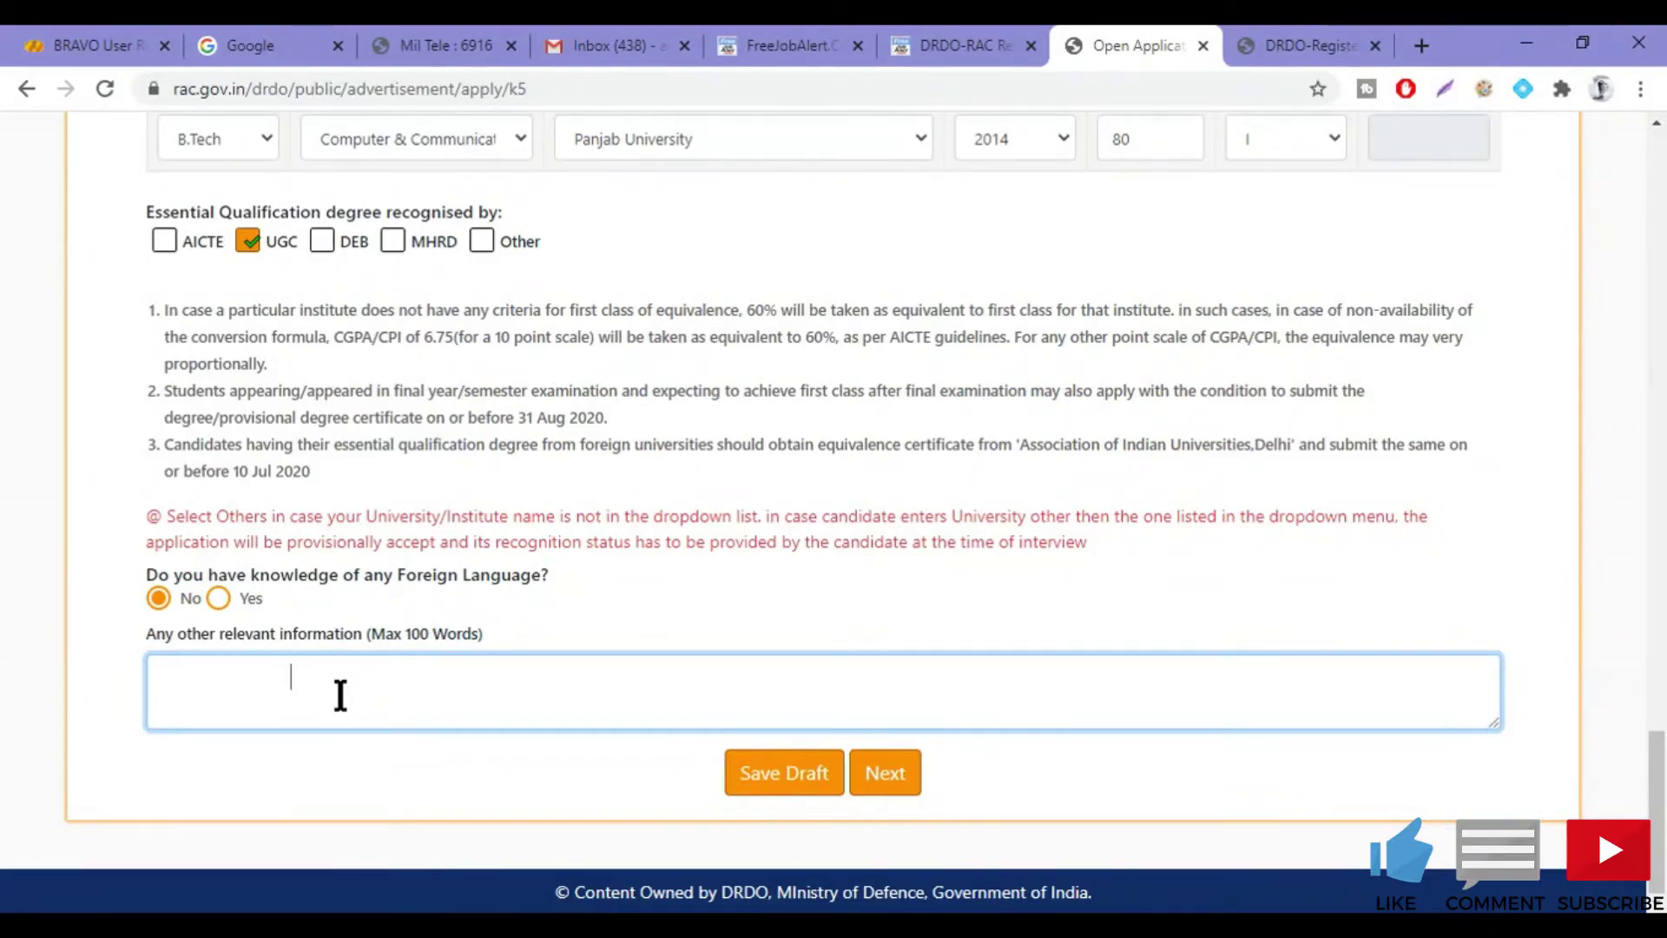
pyautogui.scroll(20, 545, 662)
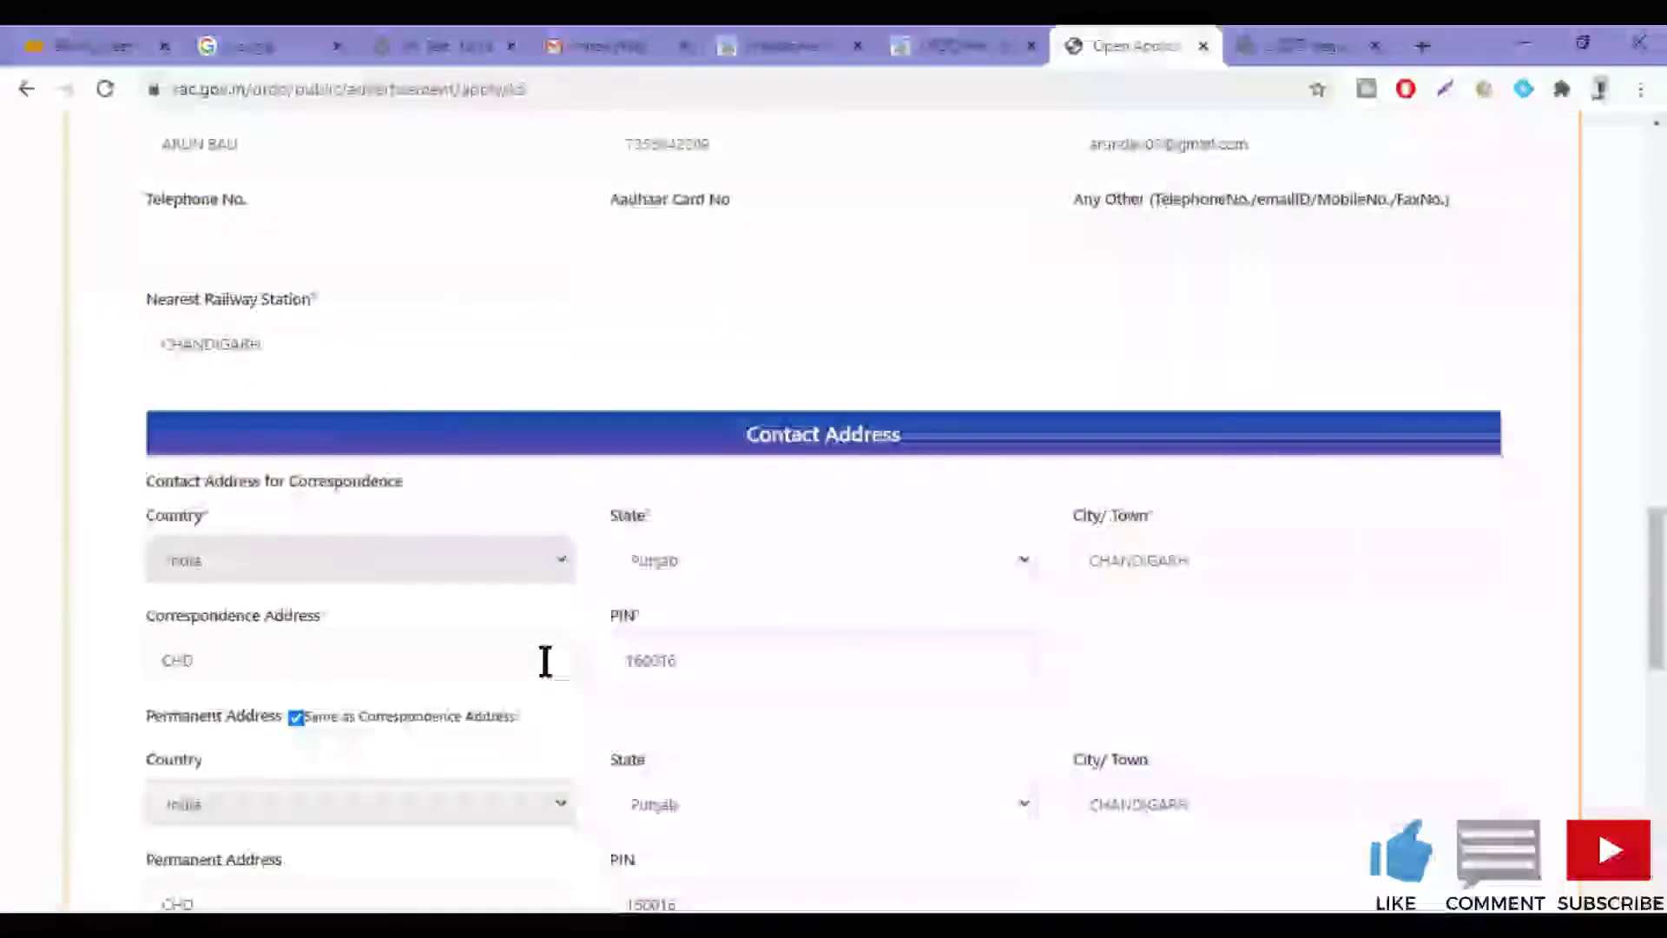
pyautogui.scroll(-20, 544, 659)
pyautogui.click(779, 777)
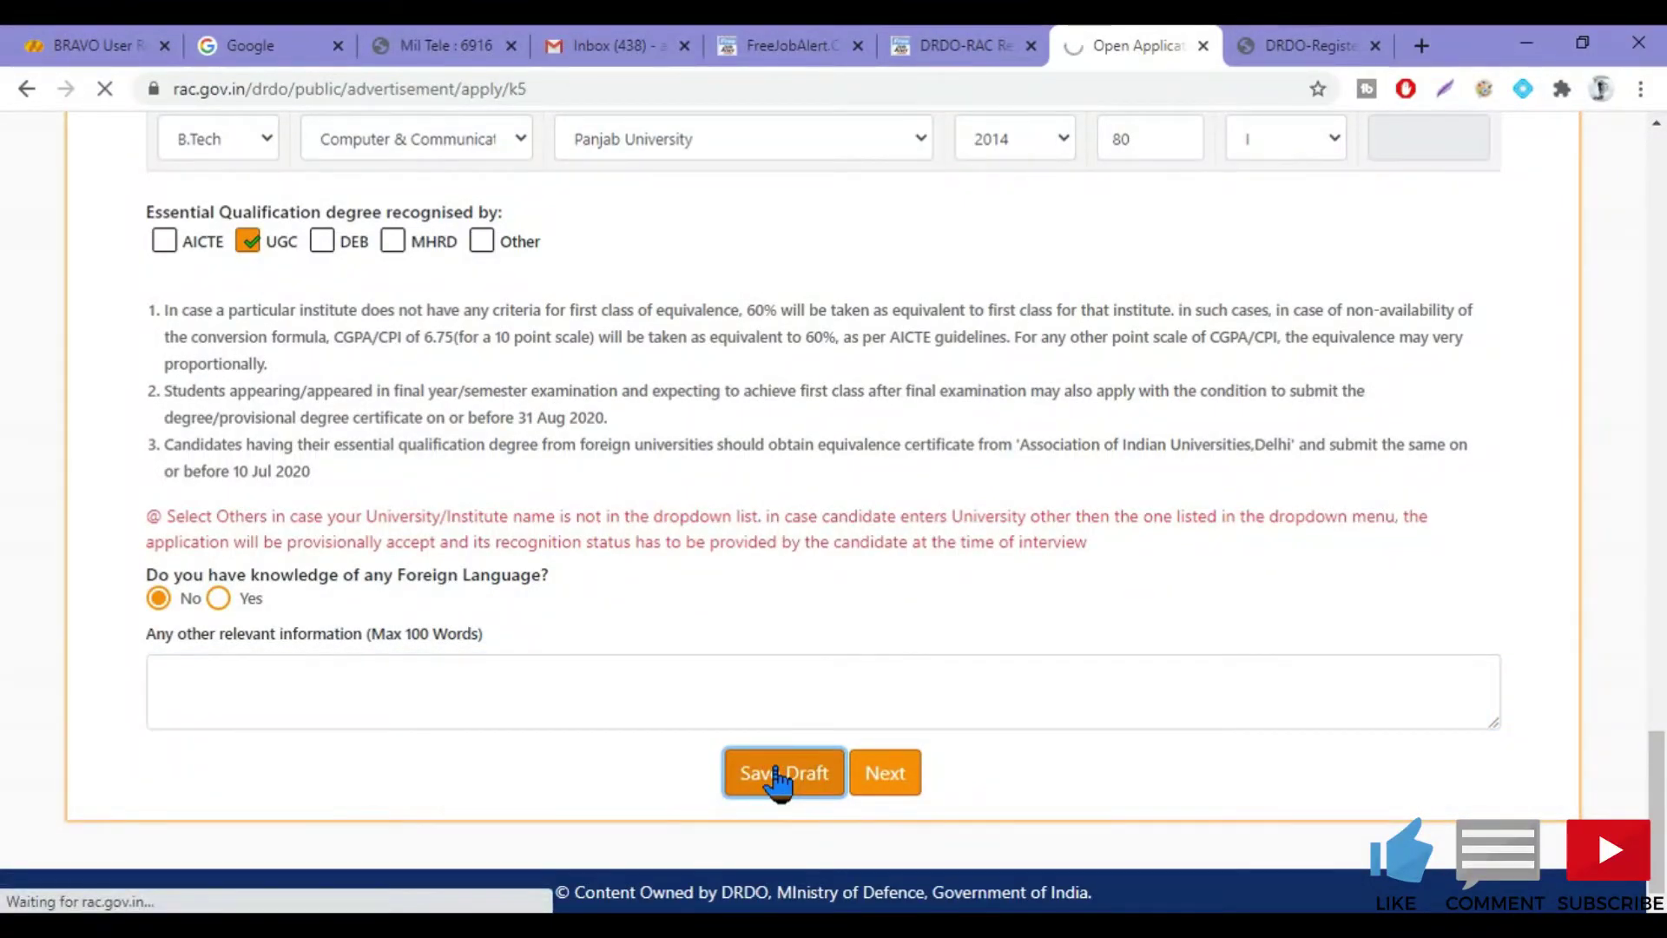
pyautogui.scroll(-20, 777, 785)
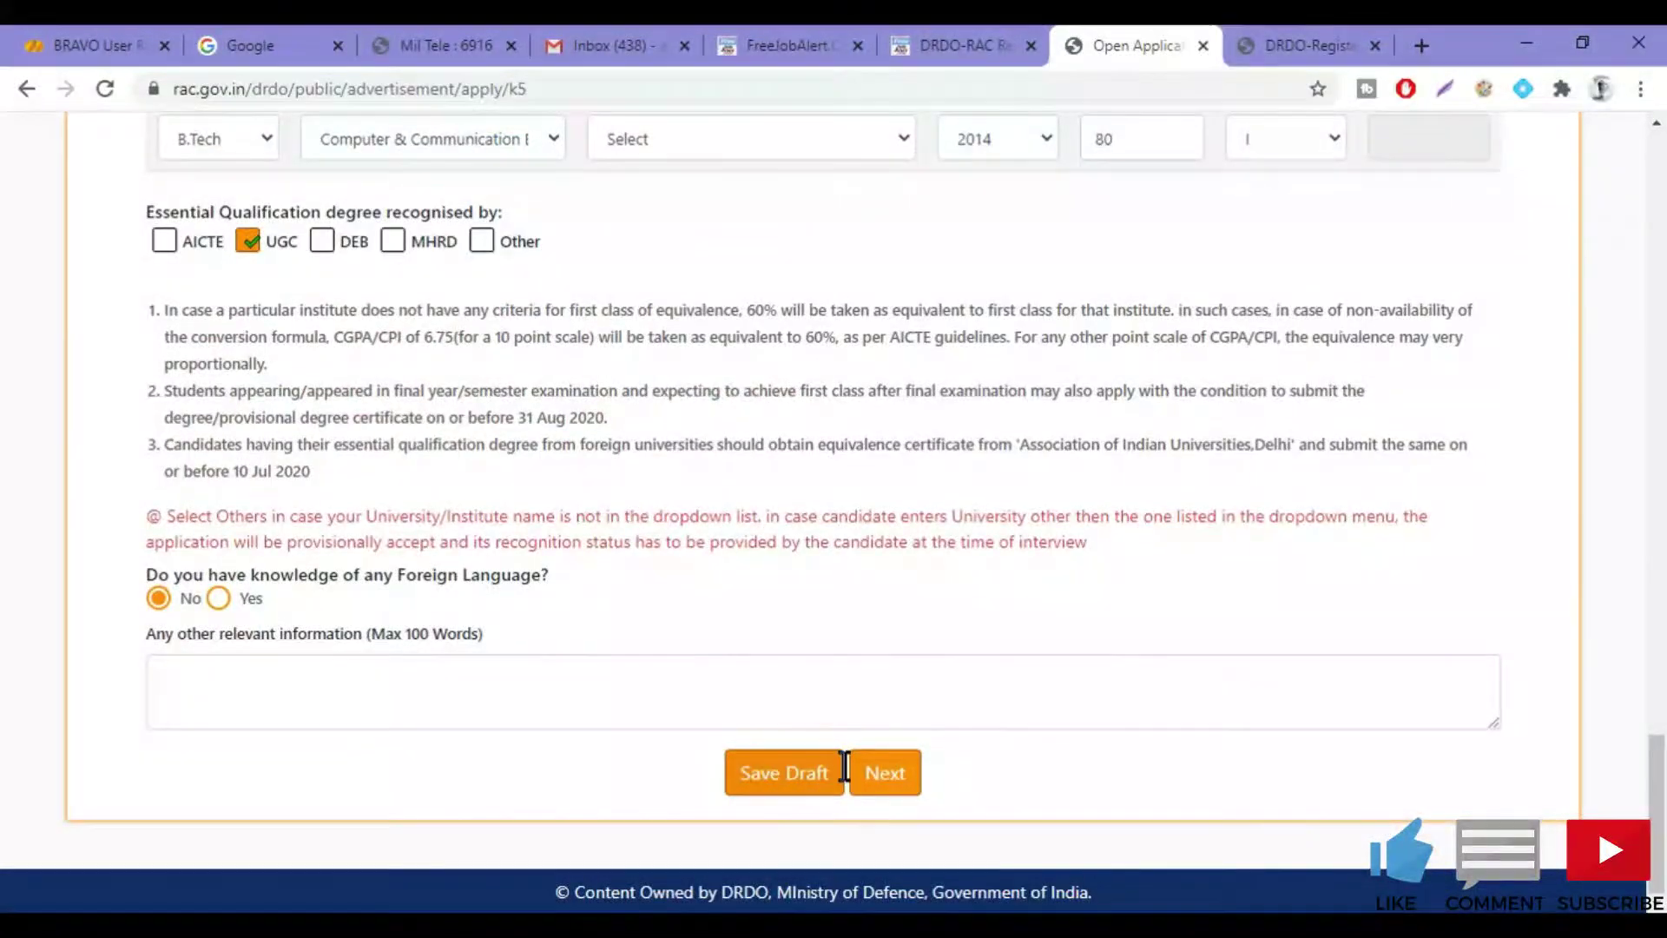
# After the required-field error on Next, set the B.Tech University/Institute to 'other'
pyautogui.click(875, 779)
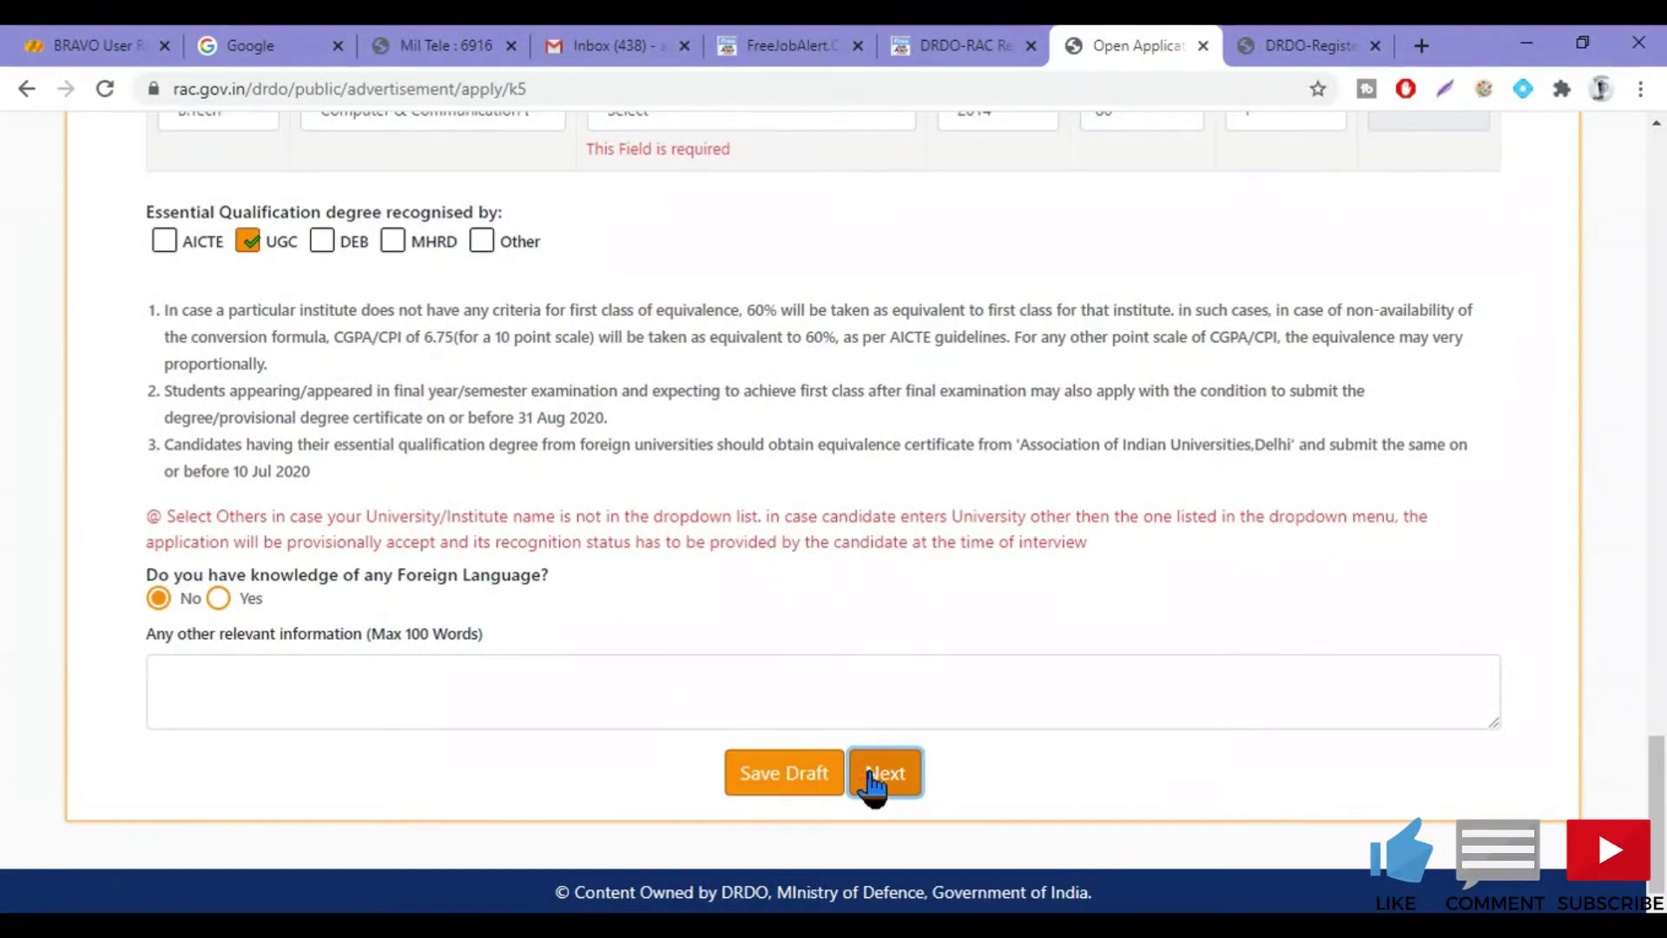
pyautogui.scroll(1, 873, 782)
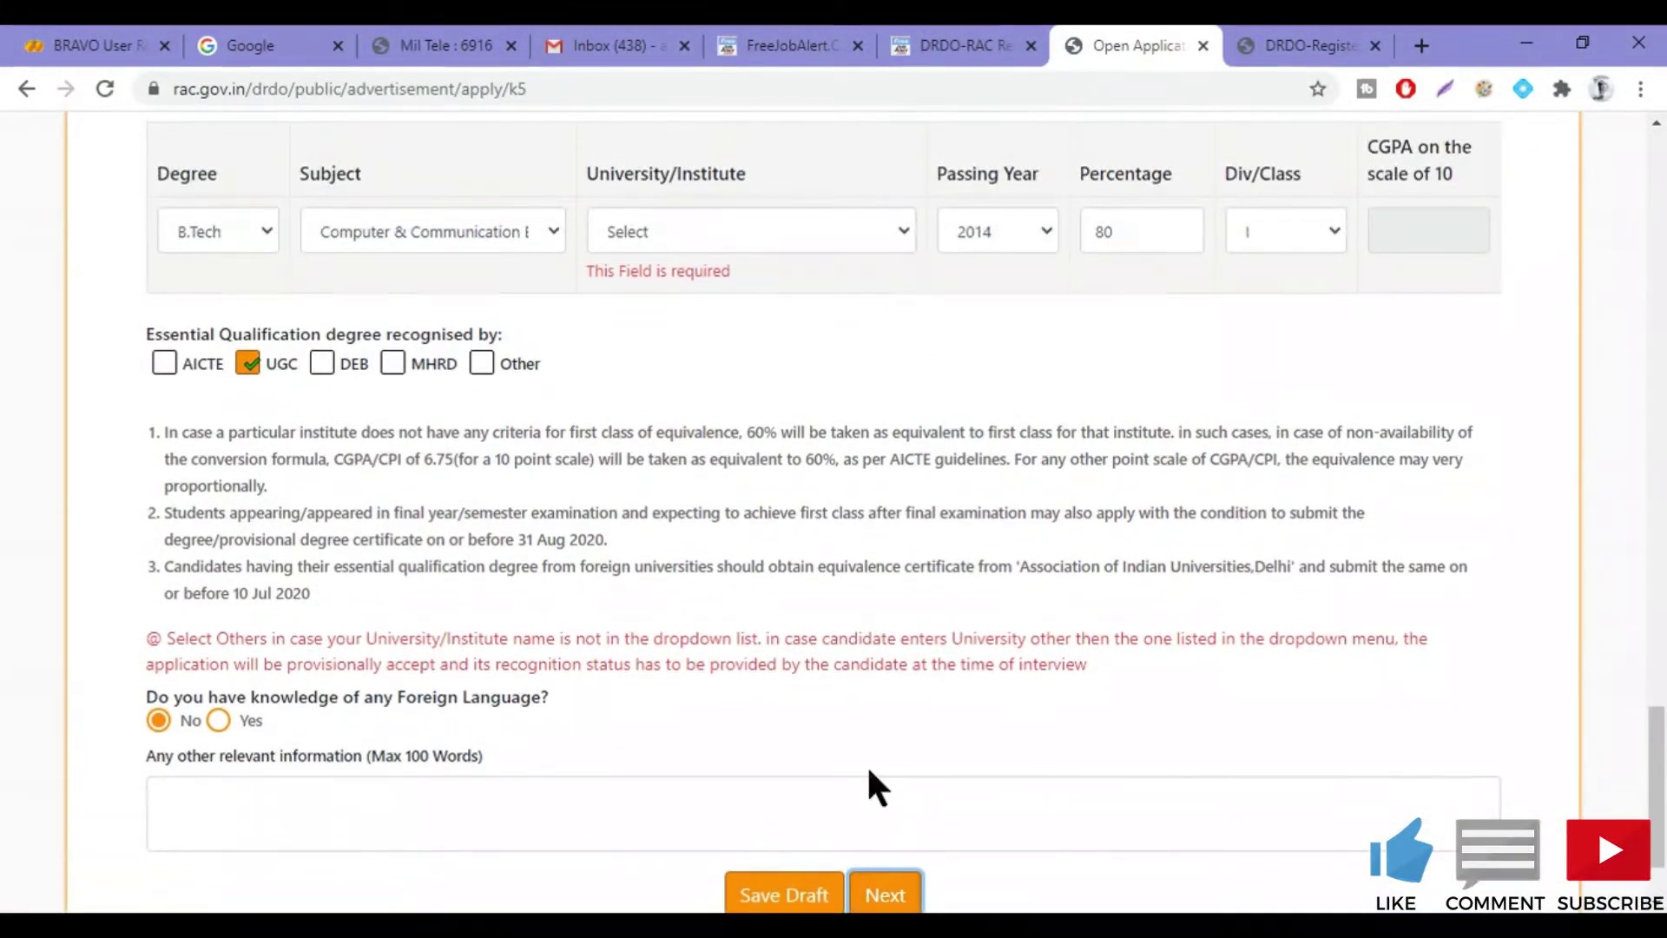
pyautogui.click(727, 227)
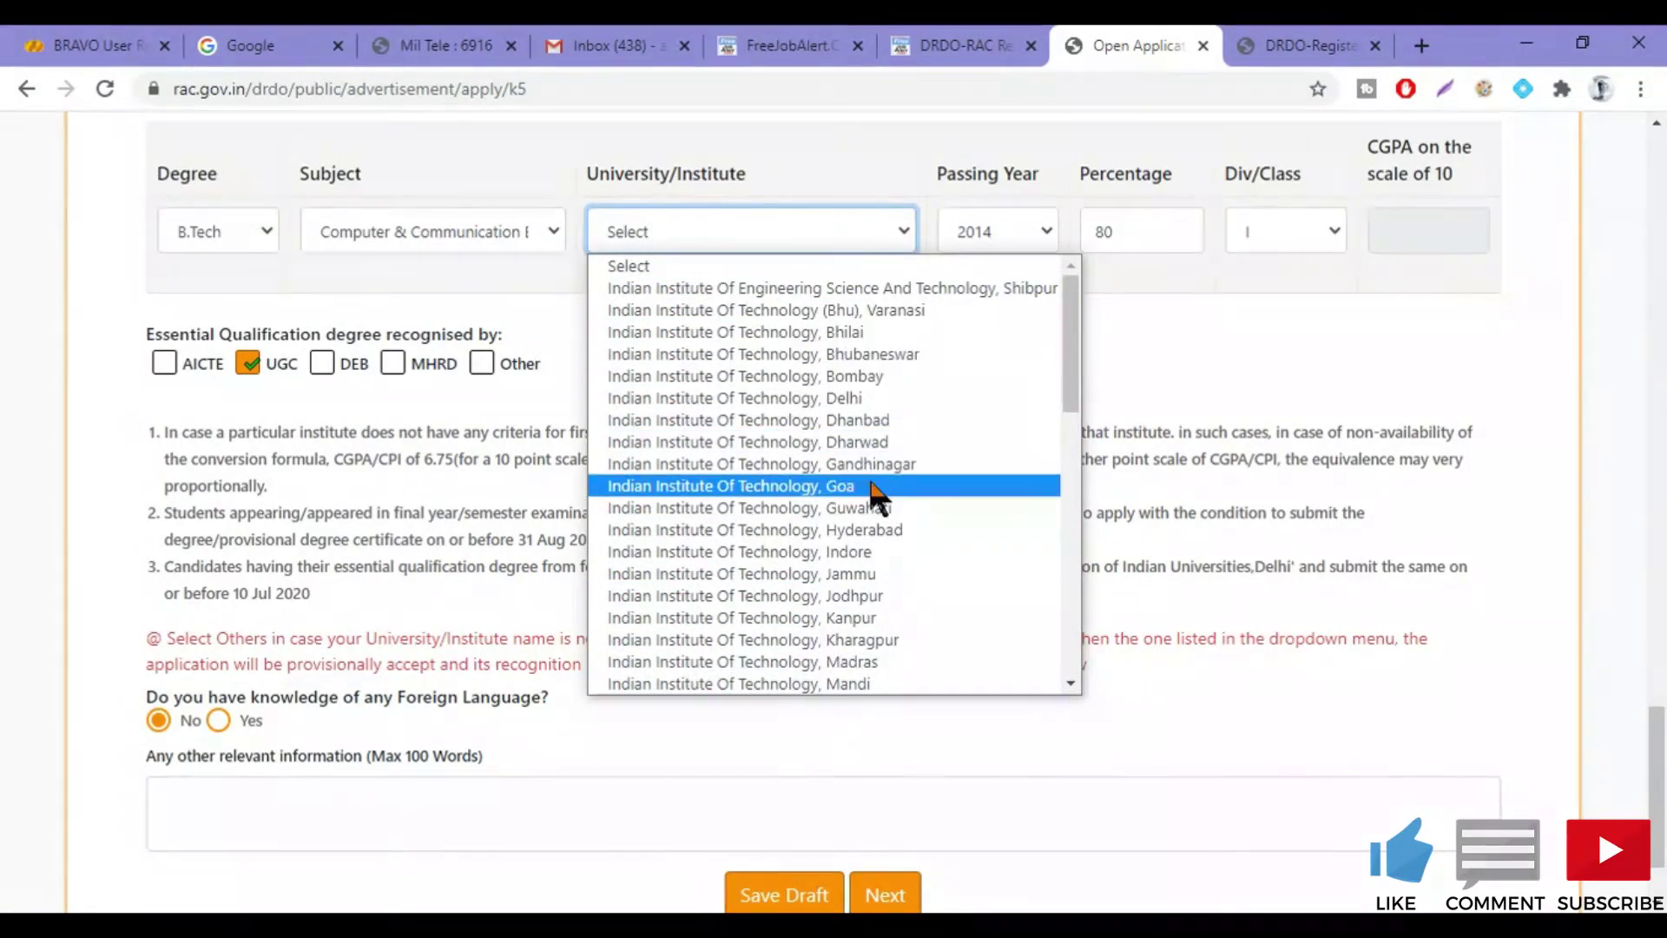
pyautogui.scroll(-5, 919, 585)
pyautogui.scroll(-4, 919, 586)
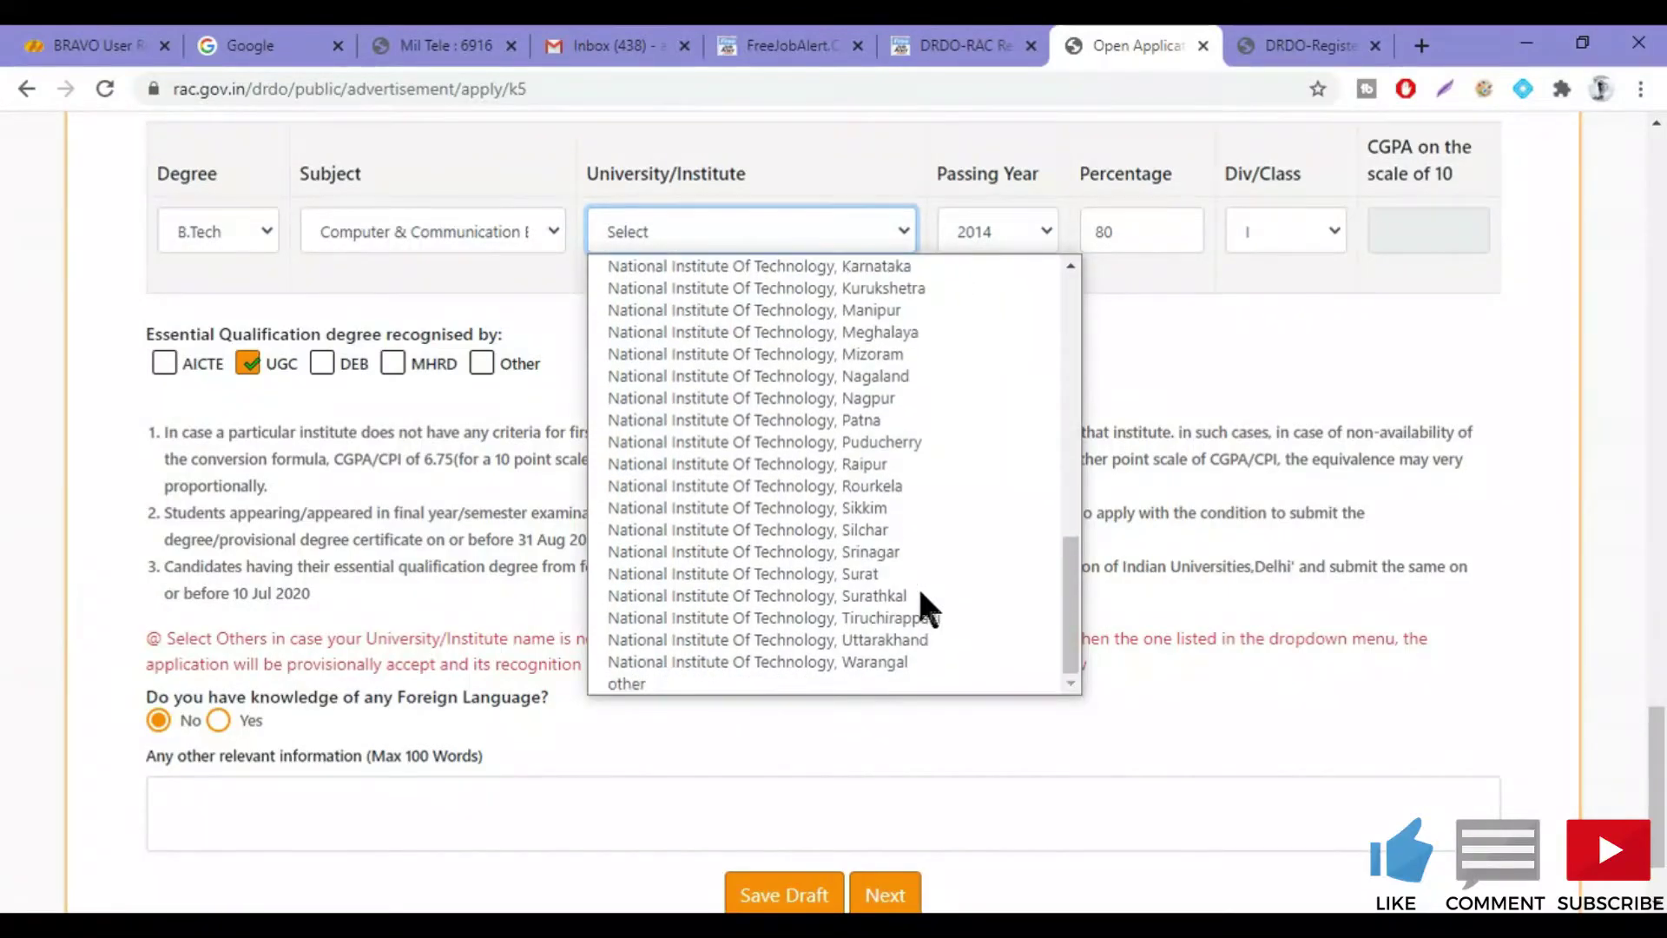
pyautogui.scroll(10, 916, 608)
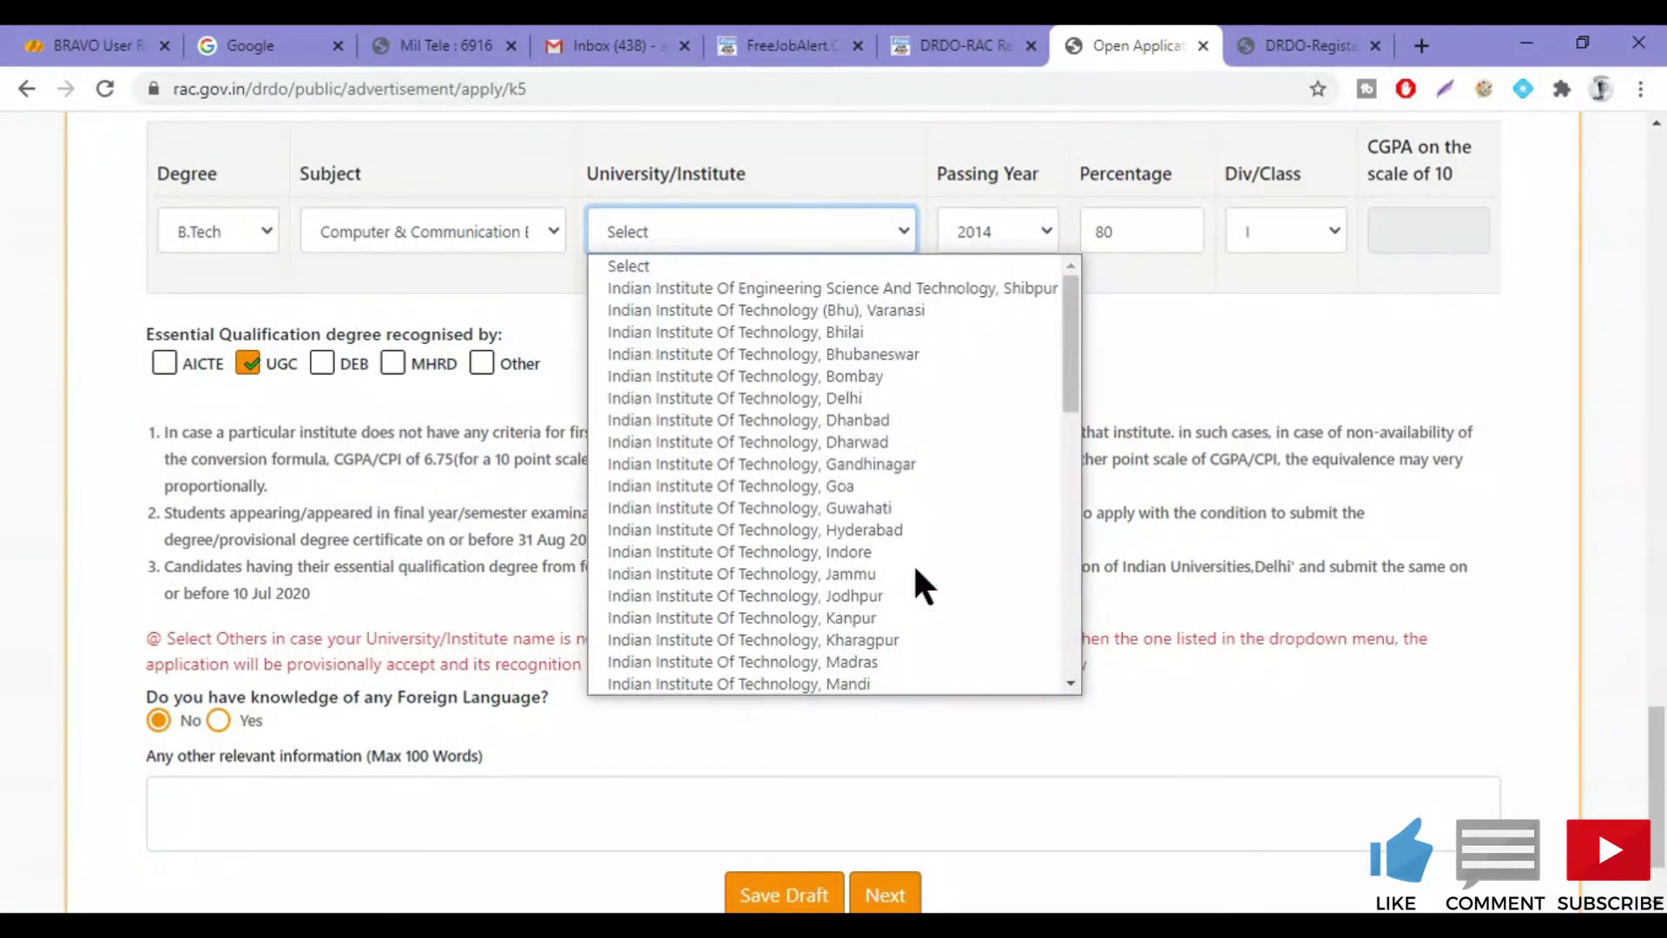
pyautogui.scroll(-10, 804, 521)
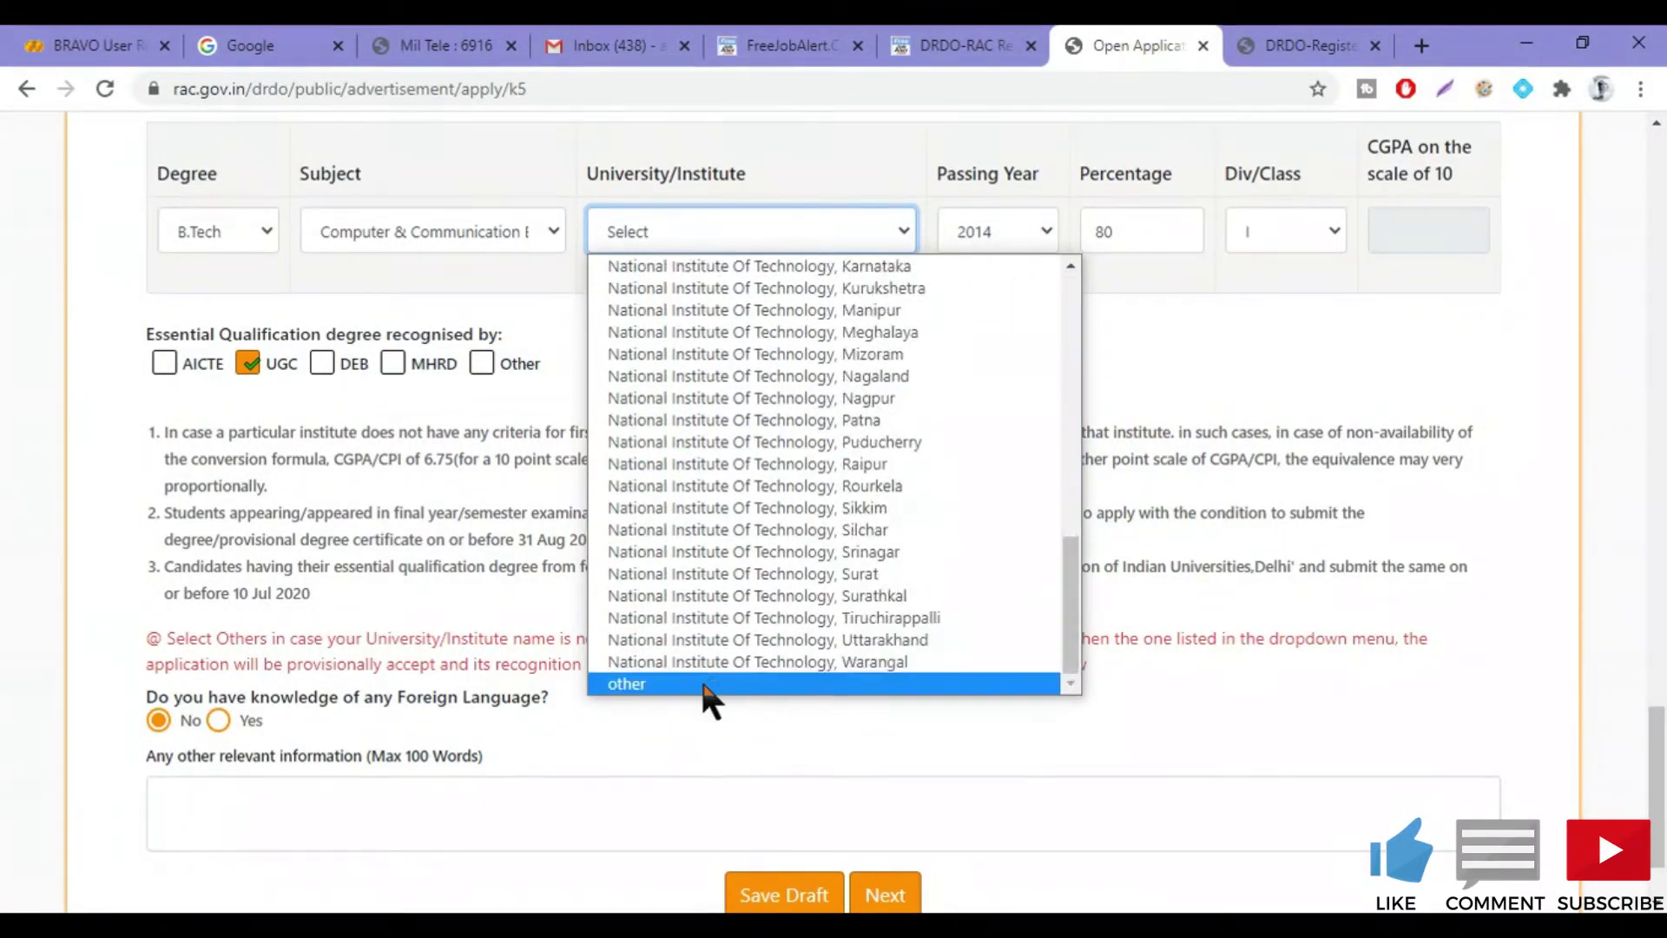
pyautogui.click(704, 683)
# Type 'PUNJAB UNI CHD' as the institute name
pyautogui.click(702, 286)
pyautogui.write('PUNJAB UNI')
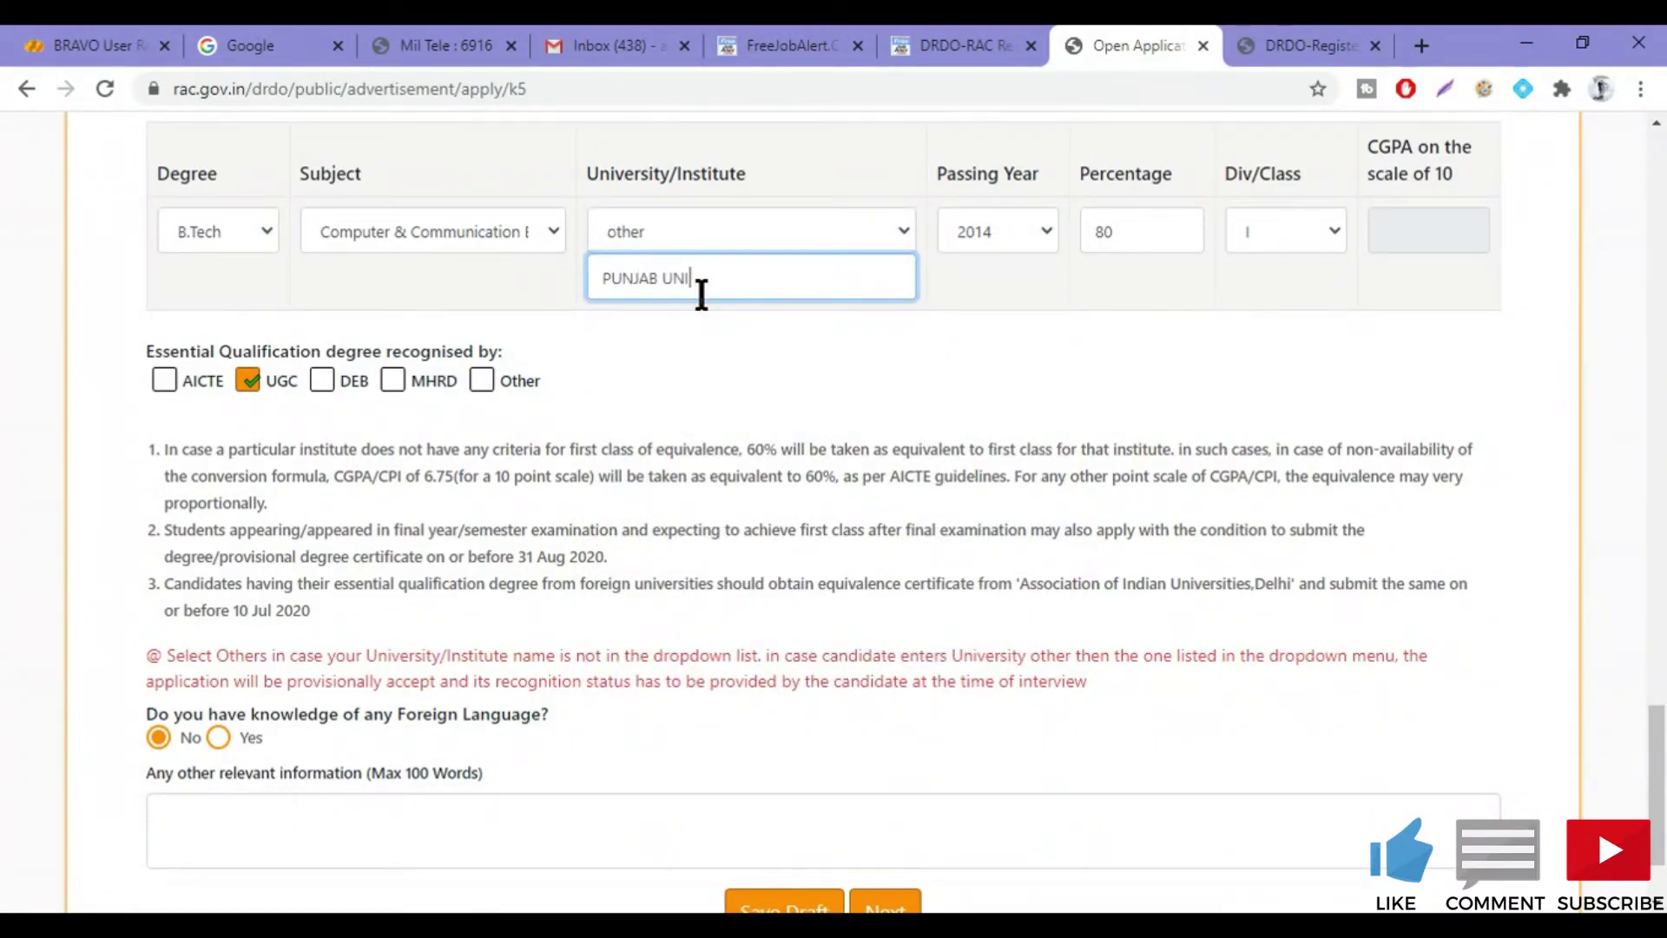
pyautogui.write(' CHD')
pyautogui.scroll(20, 702, 294)
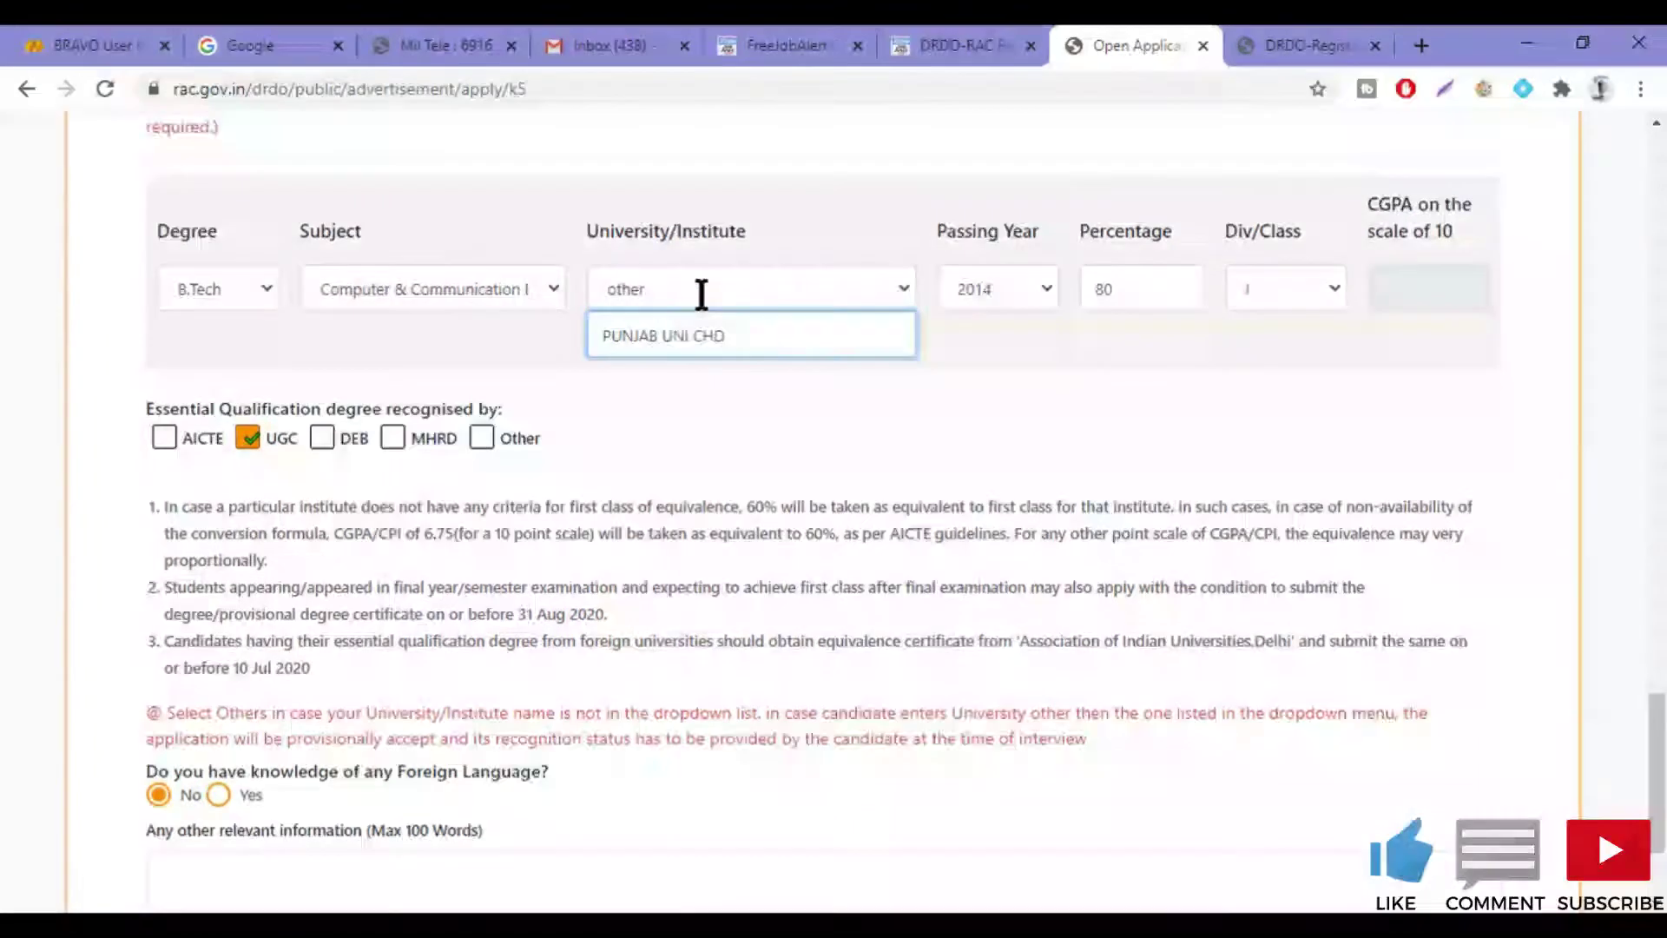
pyautogui.scroll(15, 701, 294)
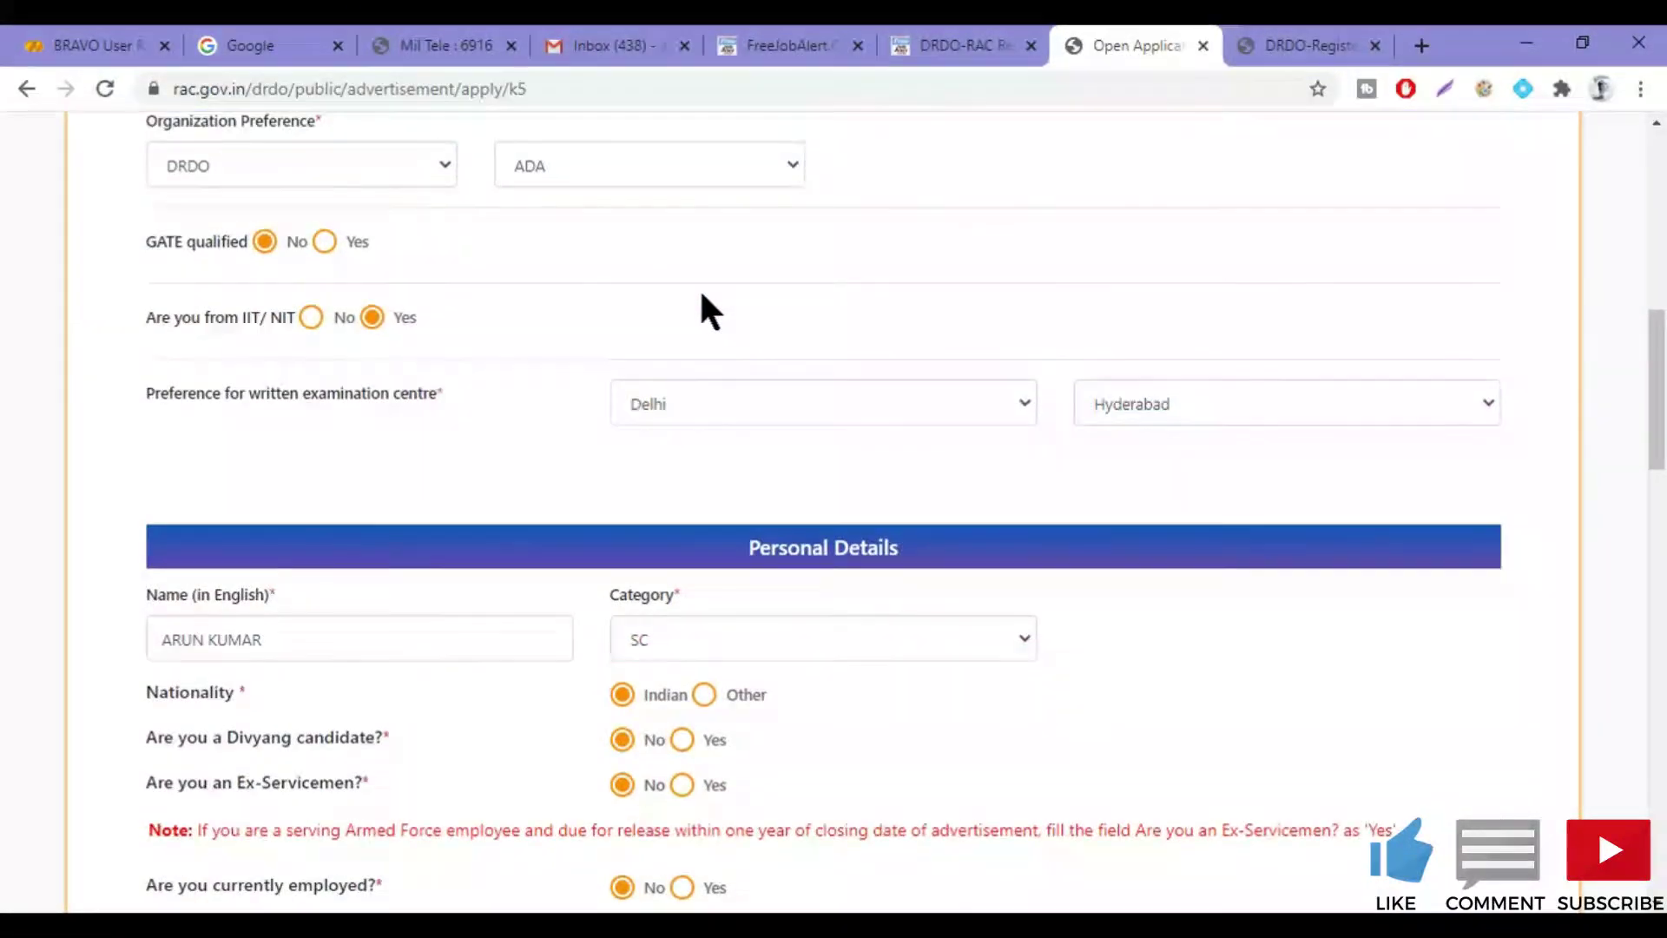
pyautogui.scroll(-20, 702, 294)
pyautogui.scroll(-9, 700, 289)
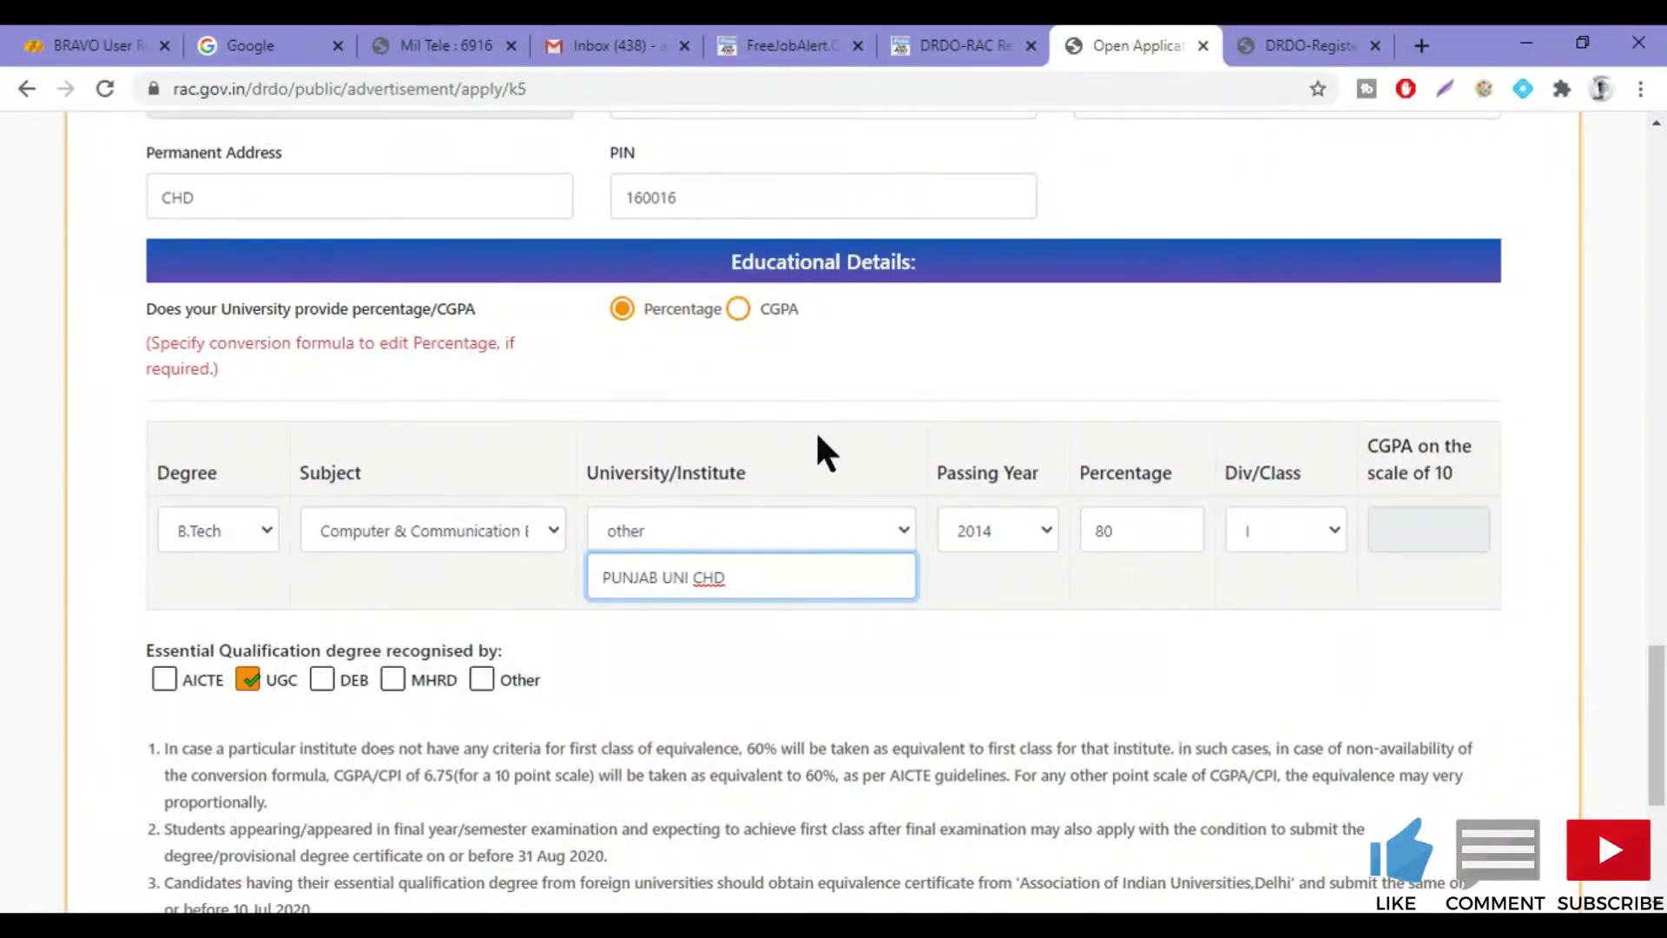
pyautogui.scroll(-5, 816, 429)
# Submit the biodata and reach the Photograph & Document upload page
pyautogui.click(905, 779)
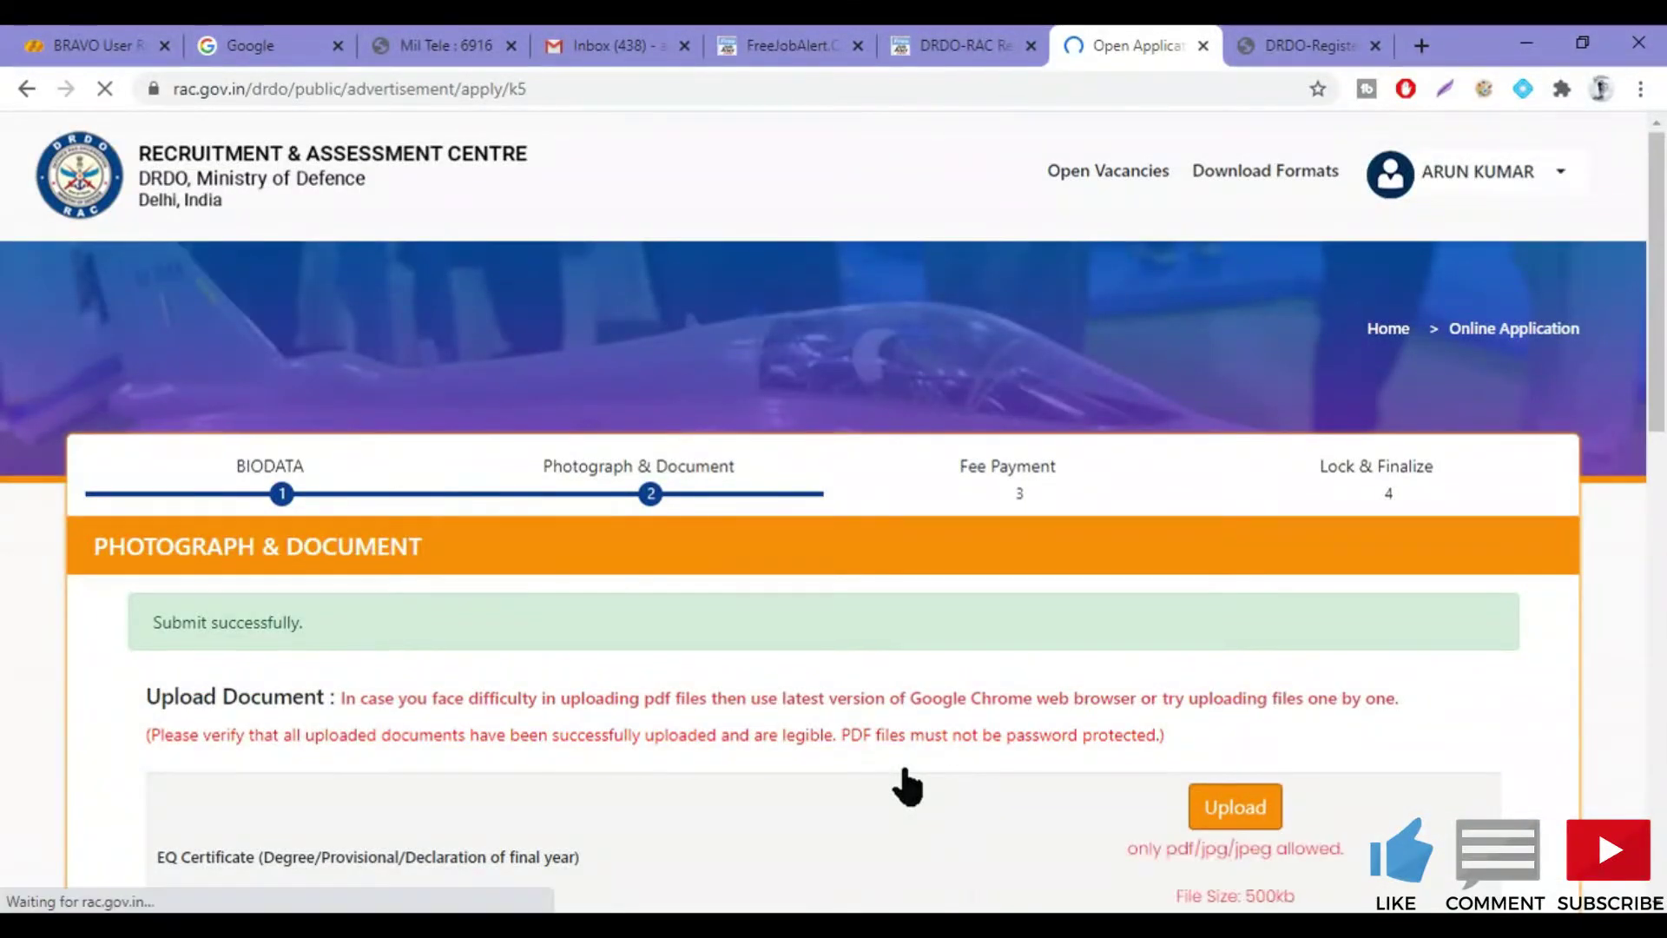
pyautogui.scroll(-5, 906, 786)
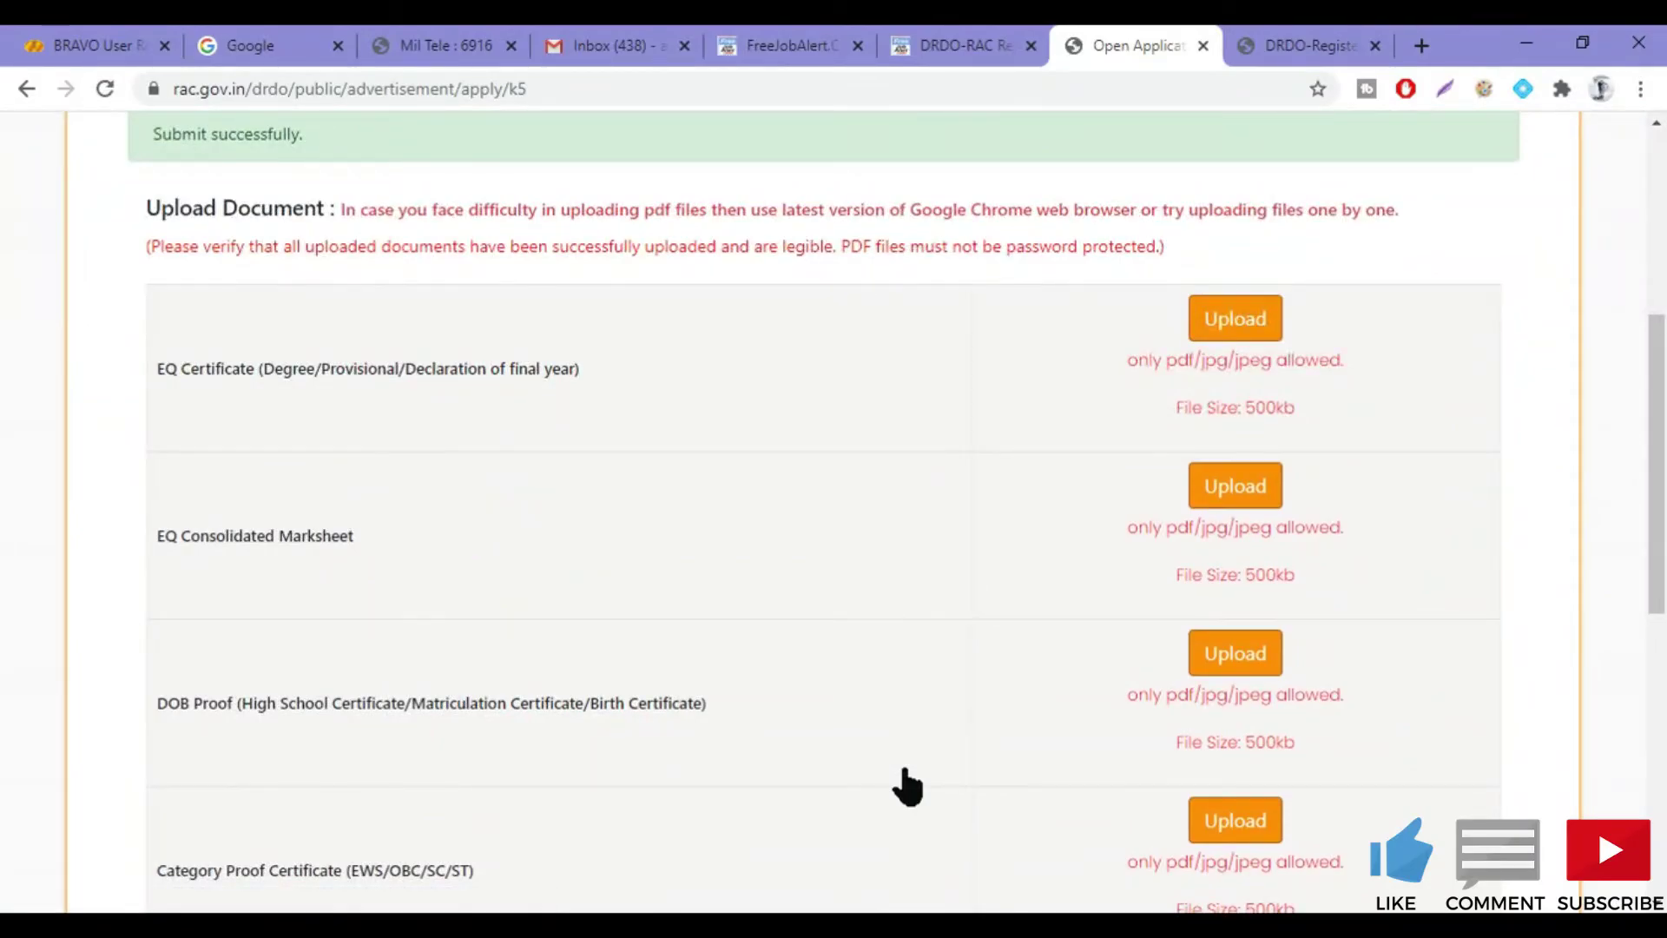
pyautogui.scroll(-8, 906, 786)
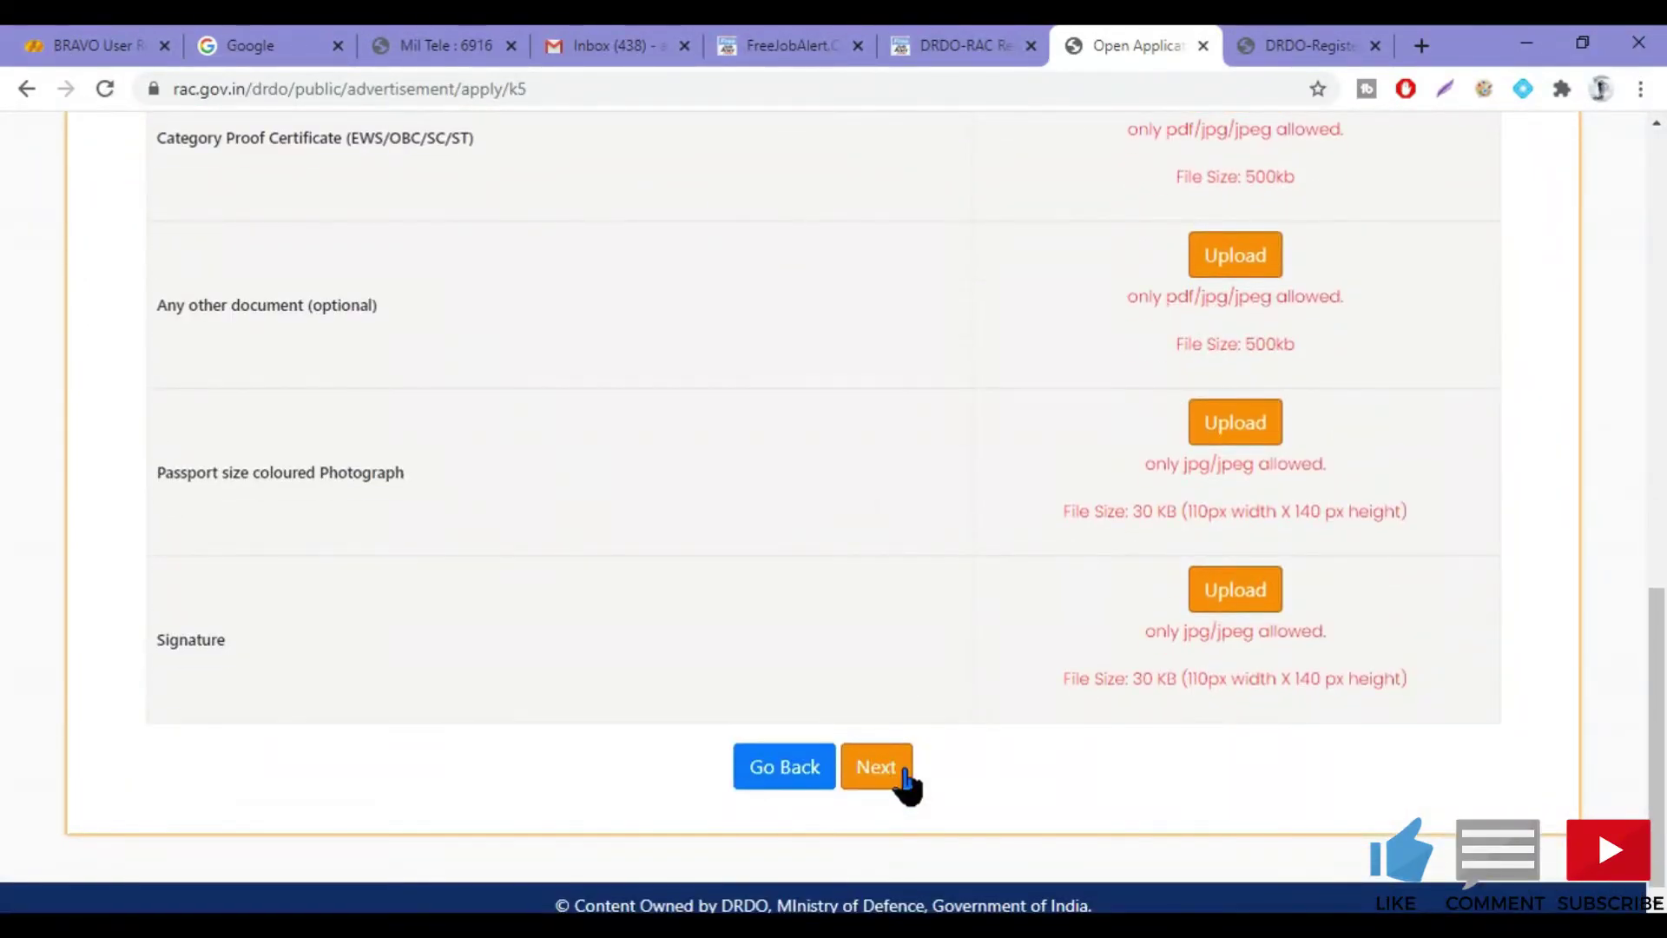
pyautogui.click(876, 767)
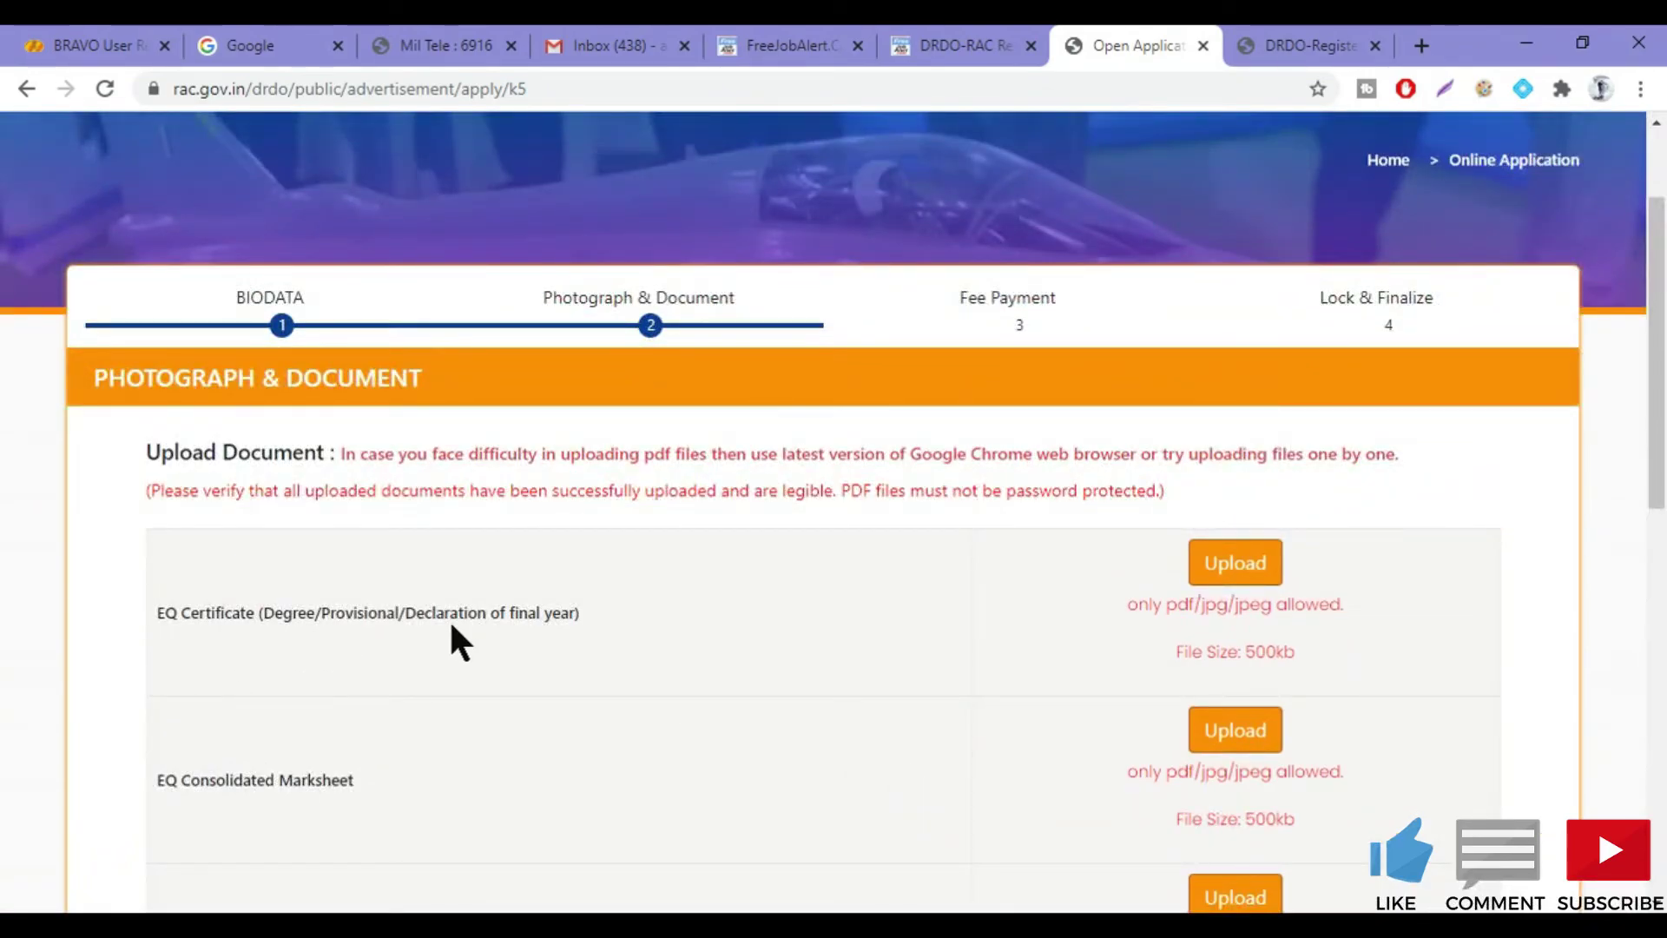
pyautogui.scroll(-3, 447, 629)
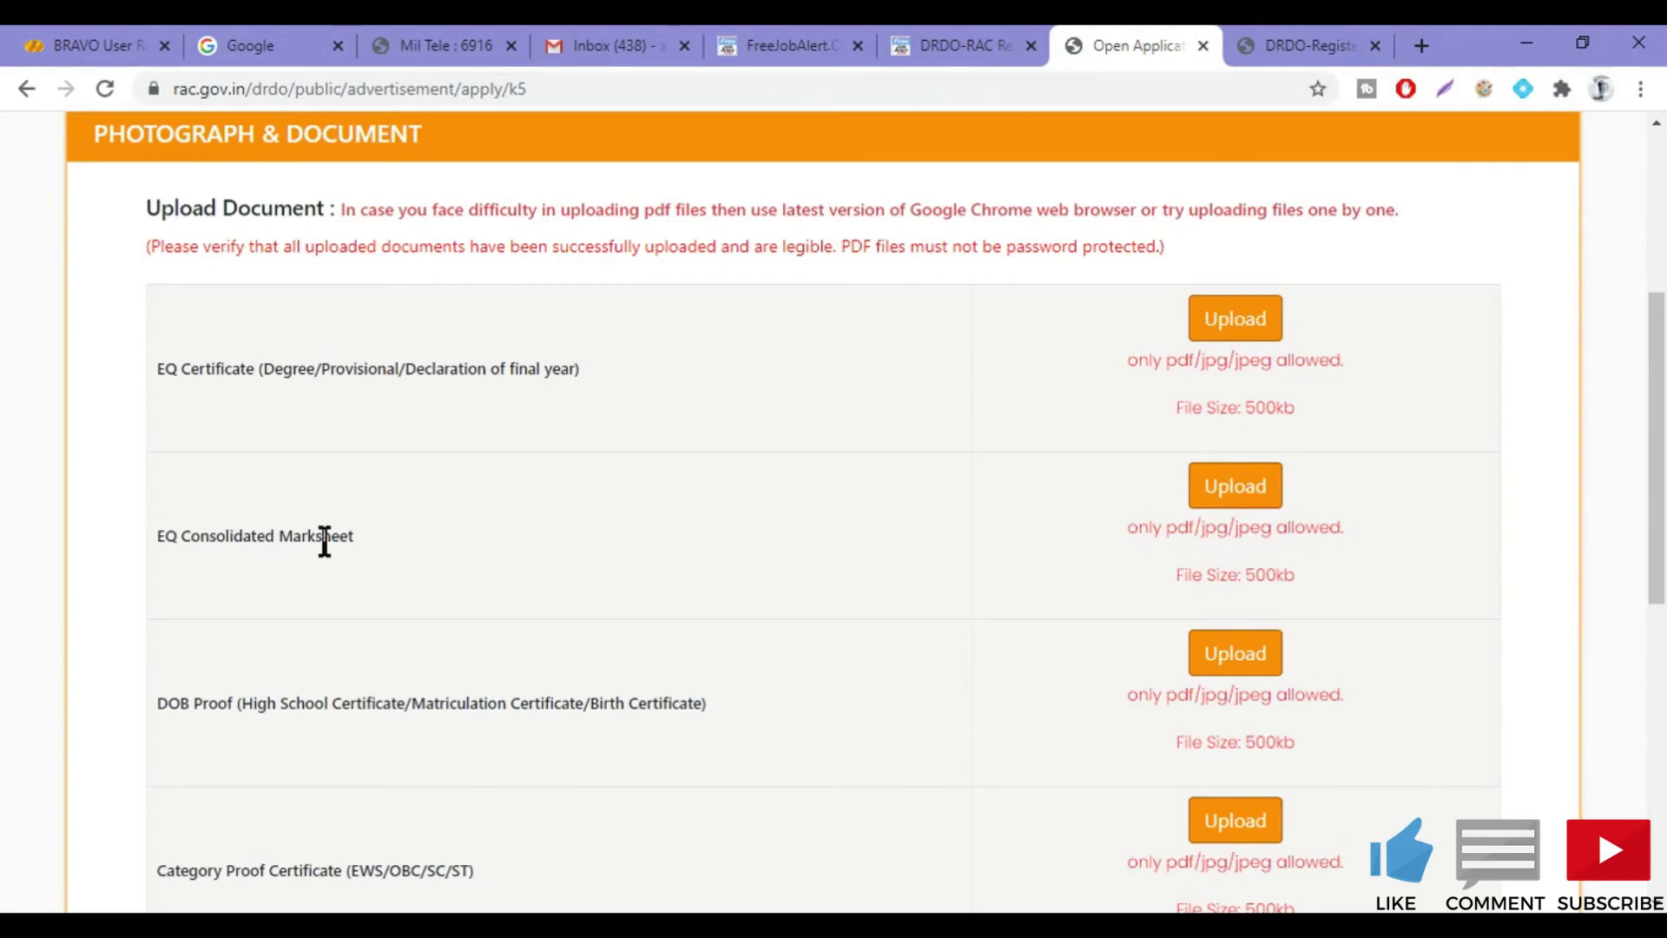
# Highlight the 500kb file size limit and accepted date-of-birth proof documents
pyautogui.moveTo(1237, 576); pyautogui.dragTo(1303, 598)
pyautogui.scroll(-3, 1300, 581)
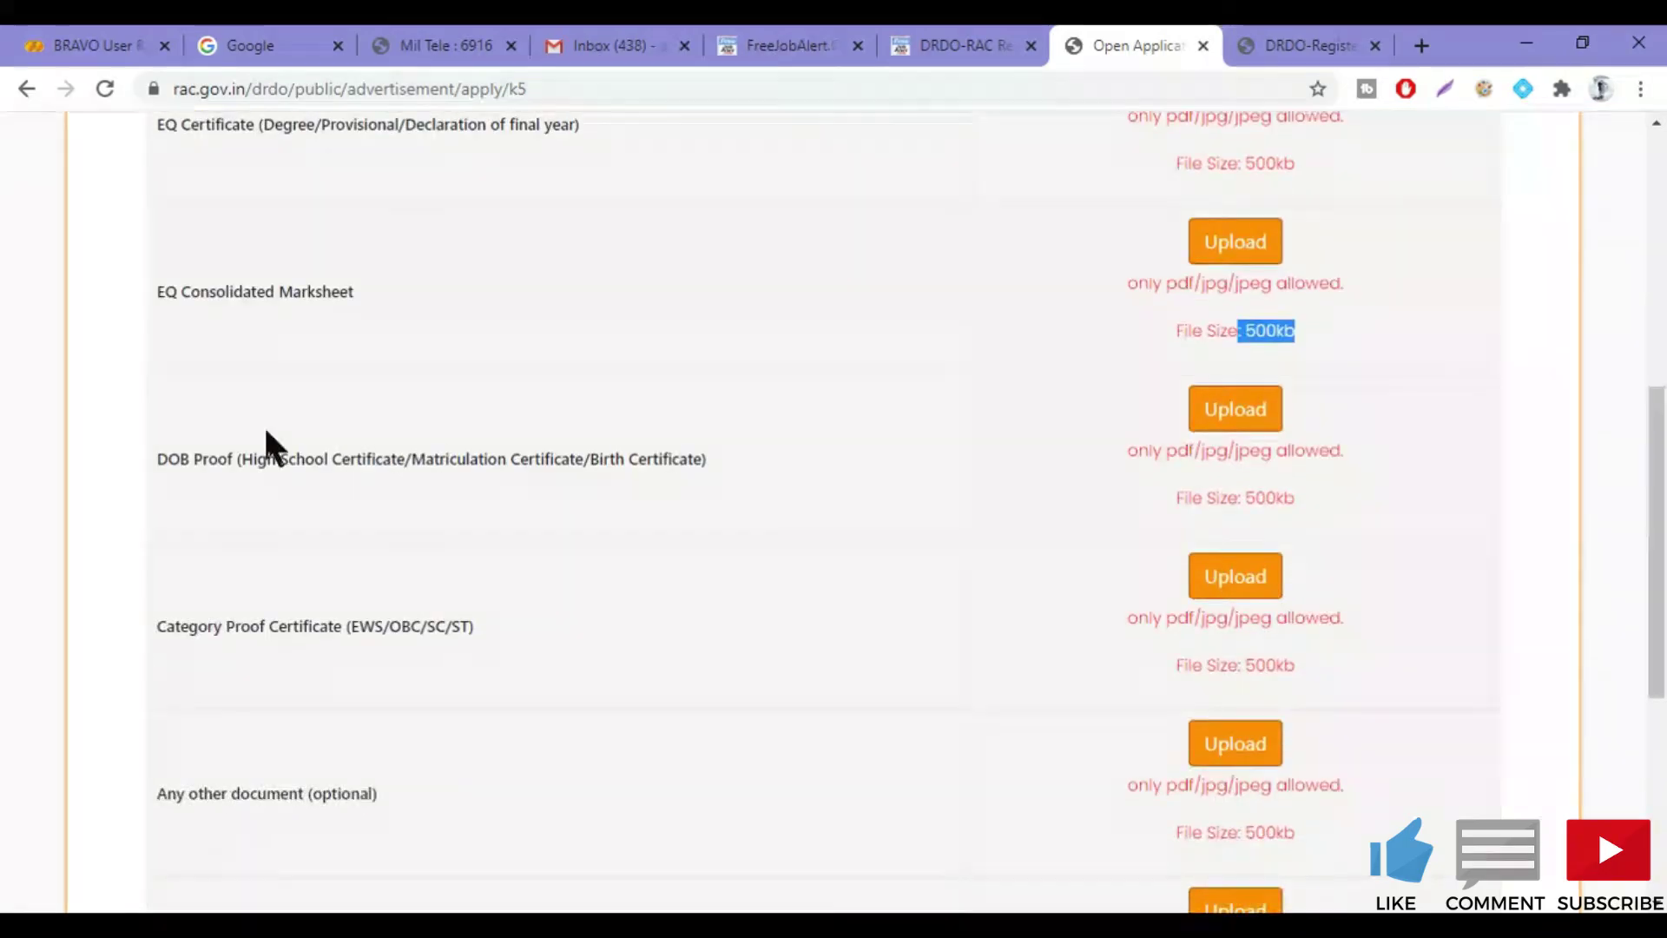
pyautogui.moveTo(238, 450); pyautogui.dragTo(508, 469)
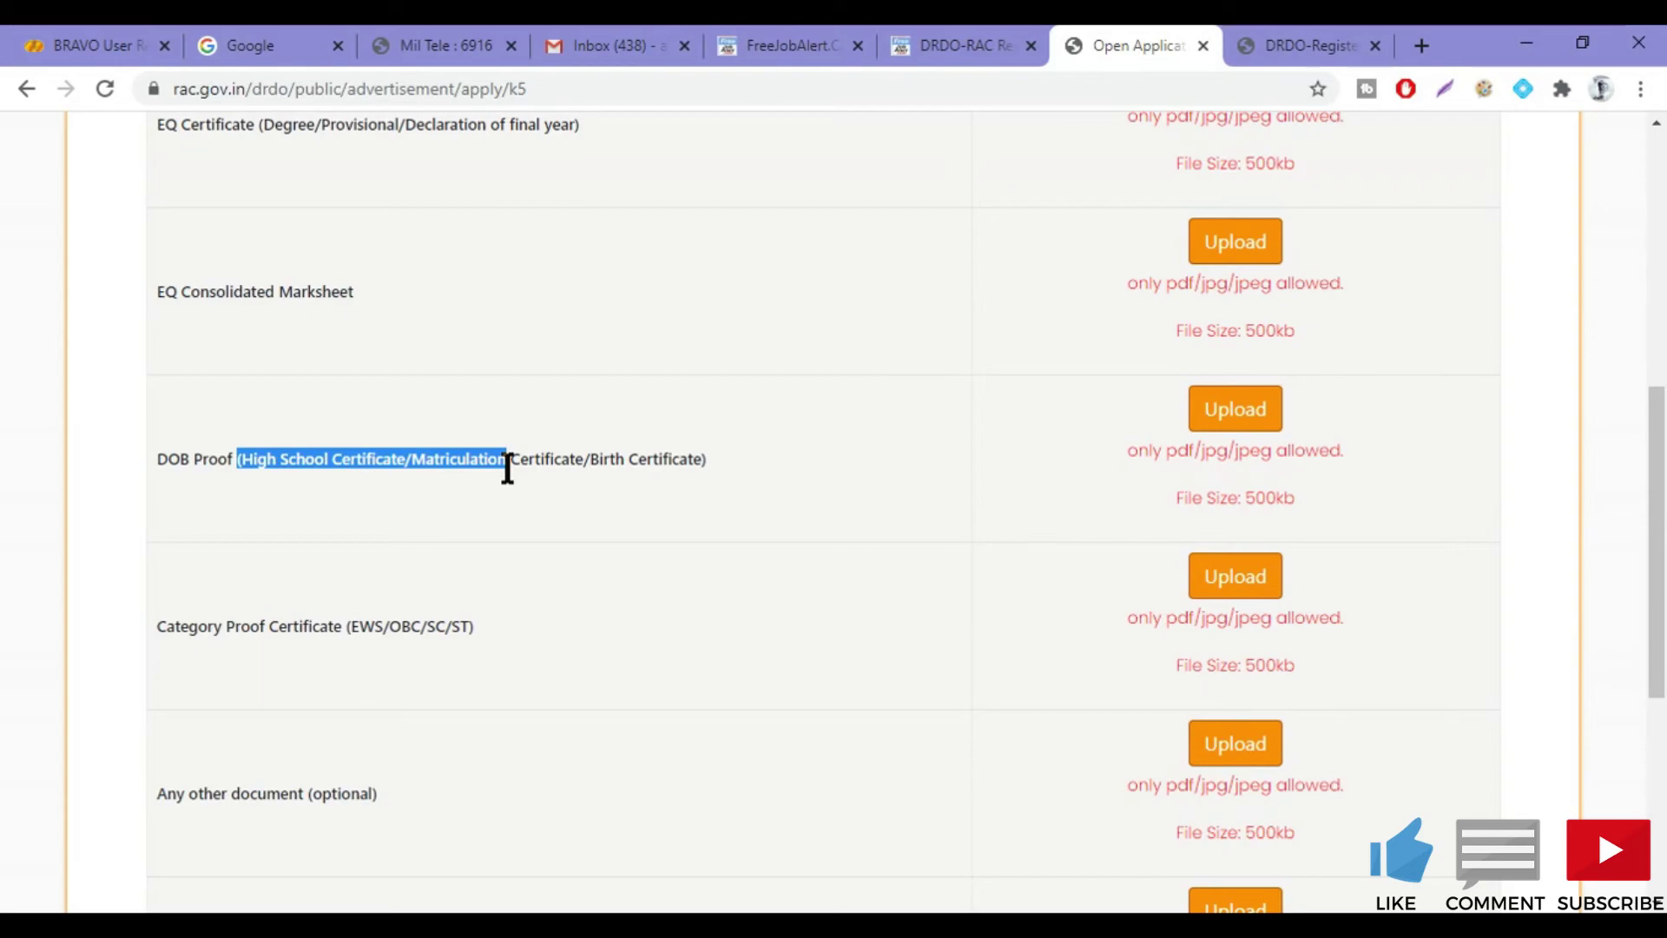
pyautogui.scroll(-2, 541, 591)
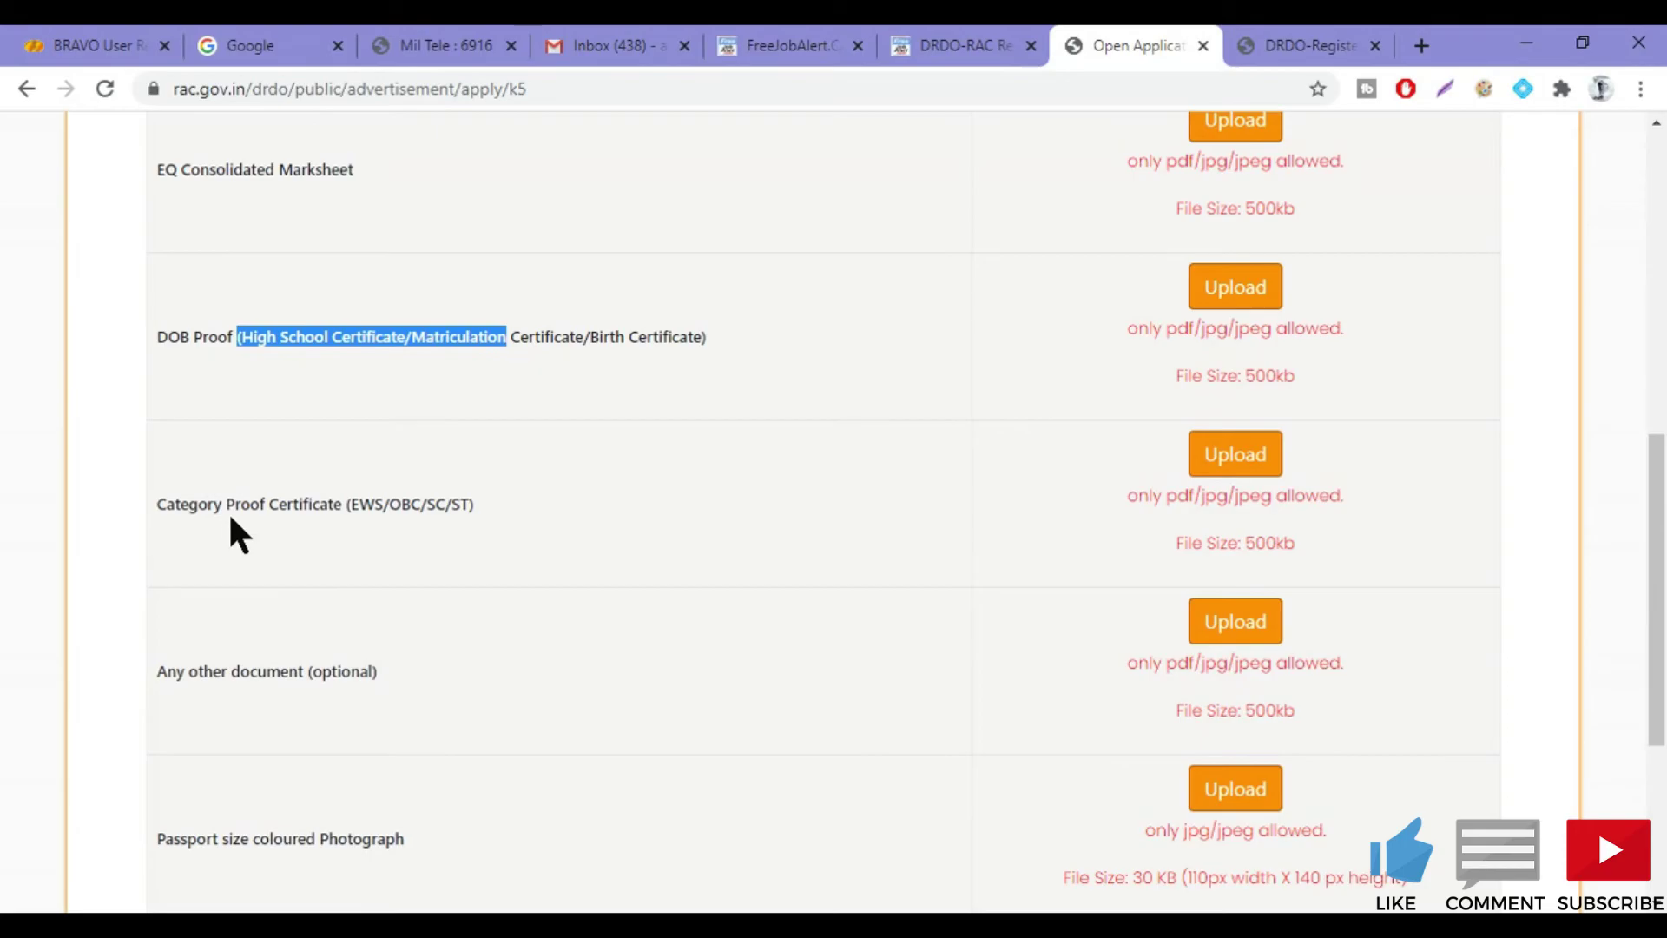
pyautogui.moveTo(217, 511); pyautogui.dragTo(544, 526)
pyautogui.scroll(-3, 387, 512)
# Highlight the category, optional document and passport-size coloured photograph requirements
pyautogui.moveTo(257, 430); pyautogui.dragTo(35, 473)
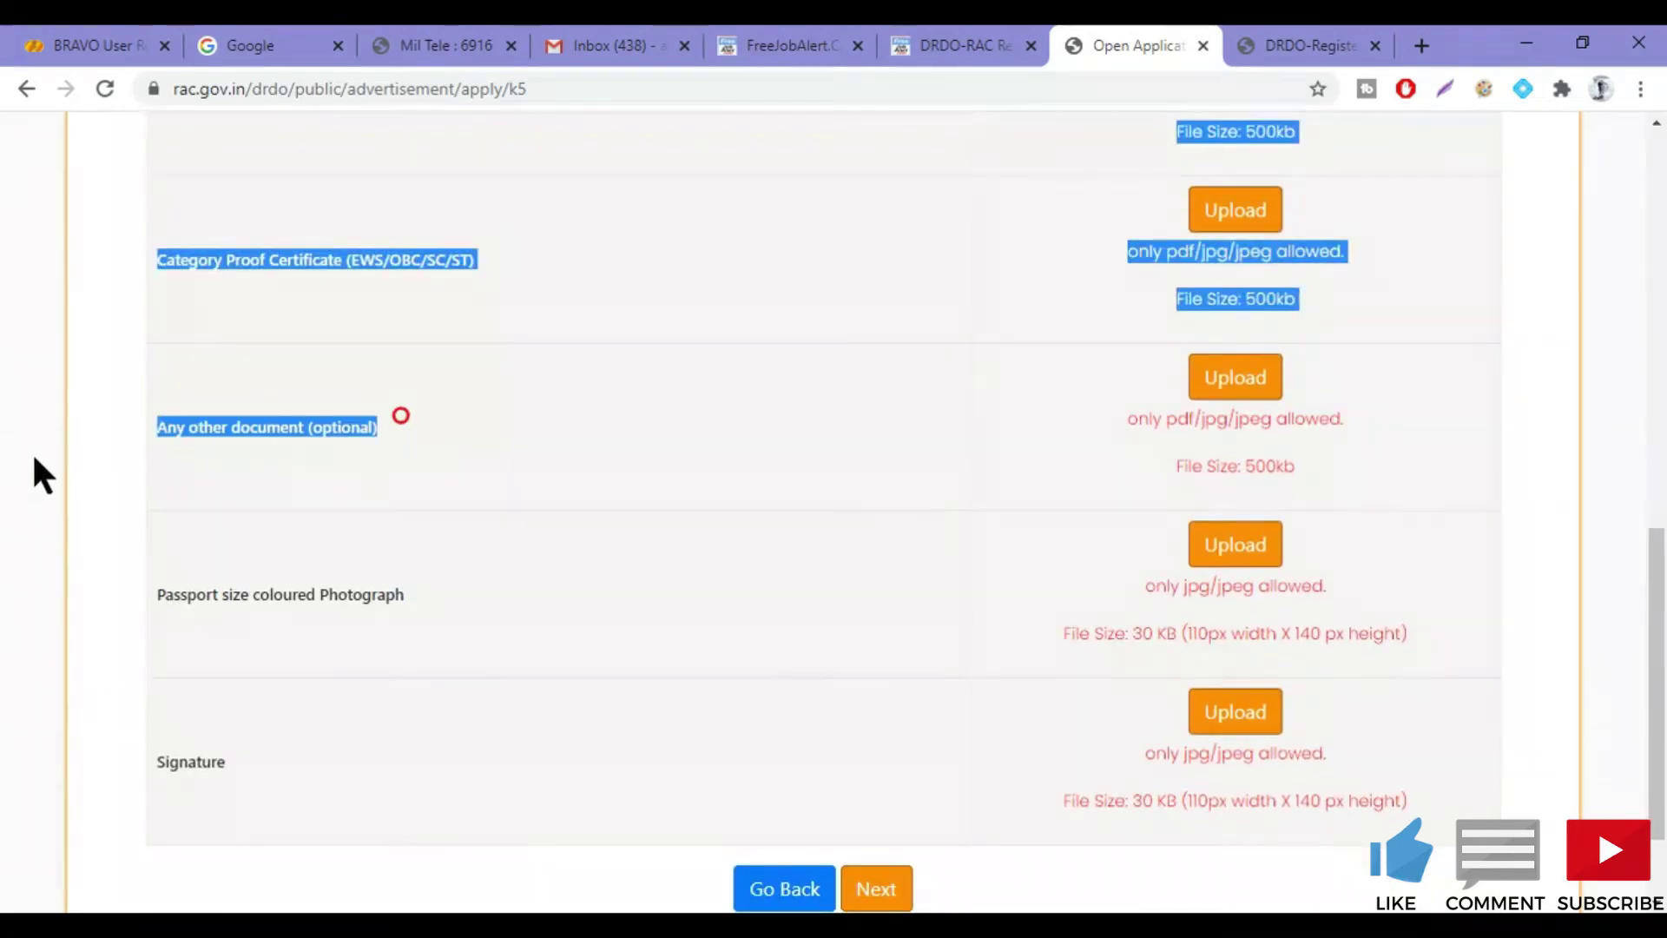
pyautogui.click(405, 557)
pyautogui.moveTo(190, 597); pyautogui.dragTo(323, 596)
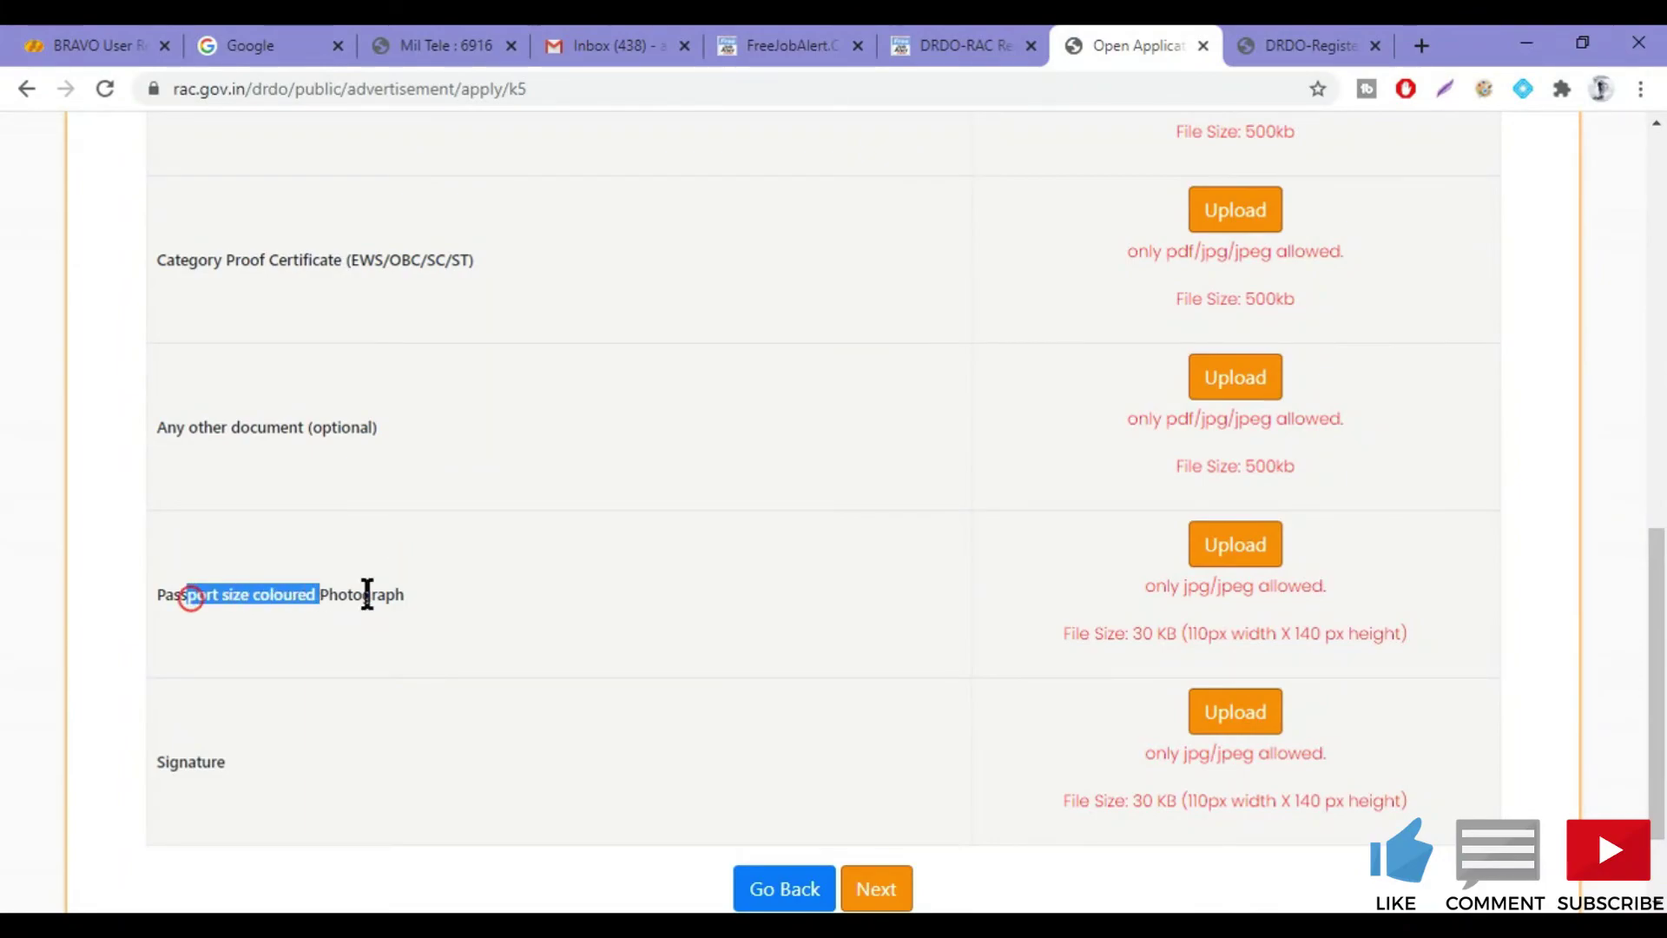
pyautogui.scroll(-2, 553, 595)
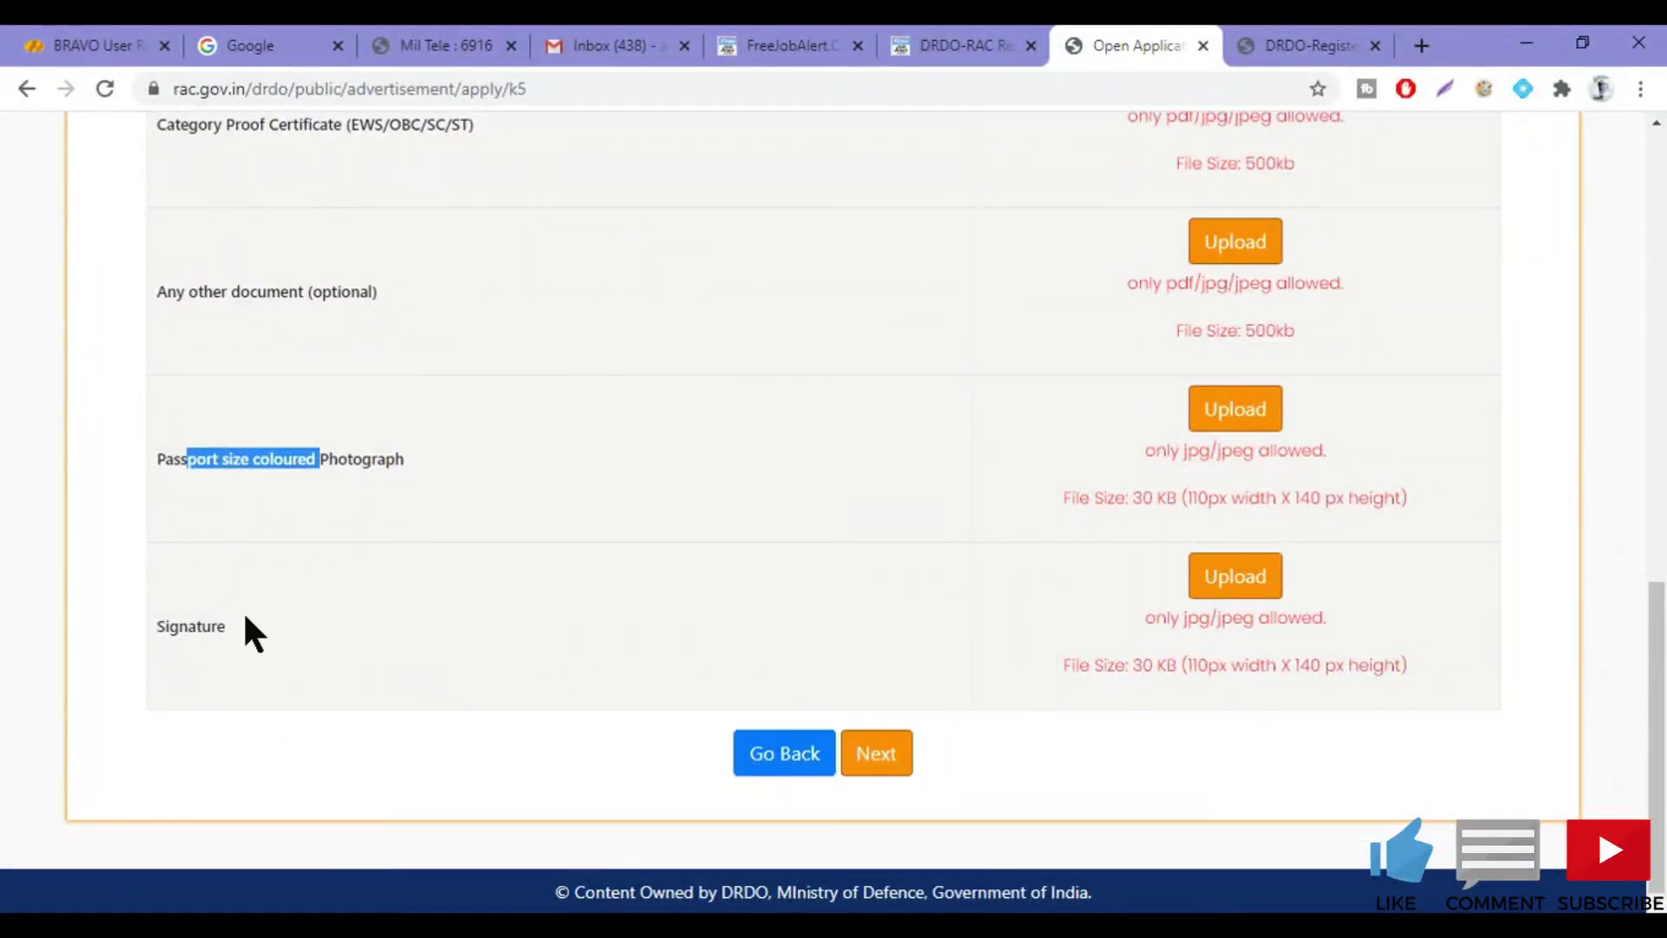
pyautogui.scroll(7, 635, 417)
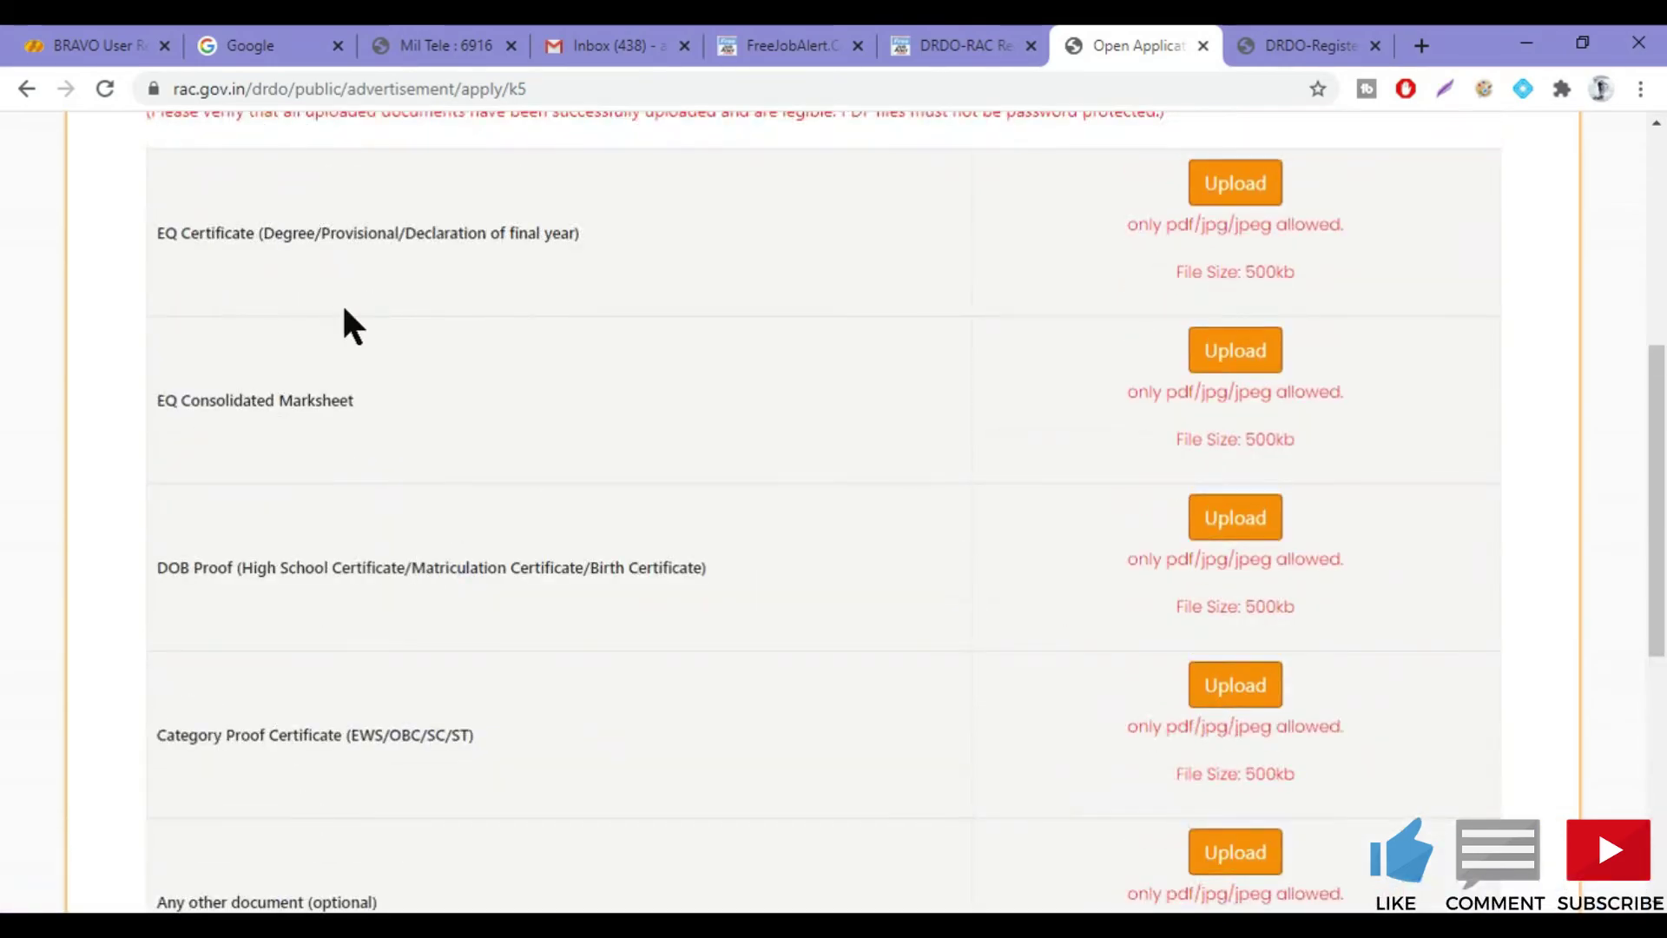
pyautogui.scroll(6, 693, 566)
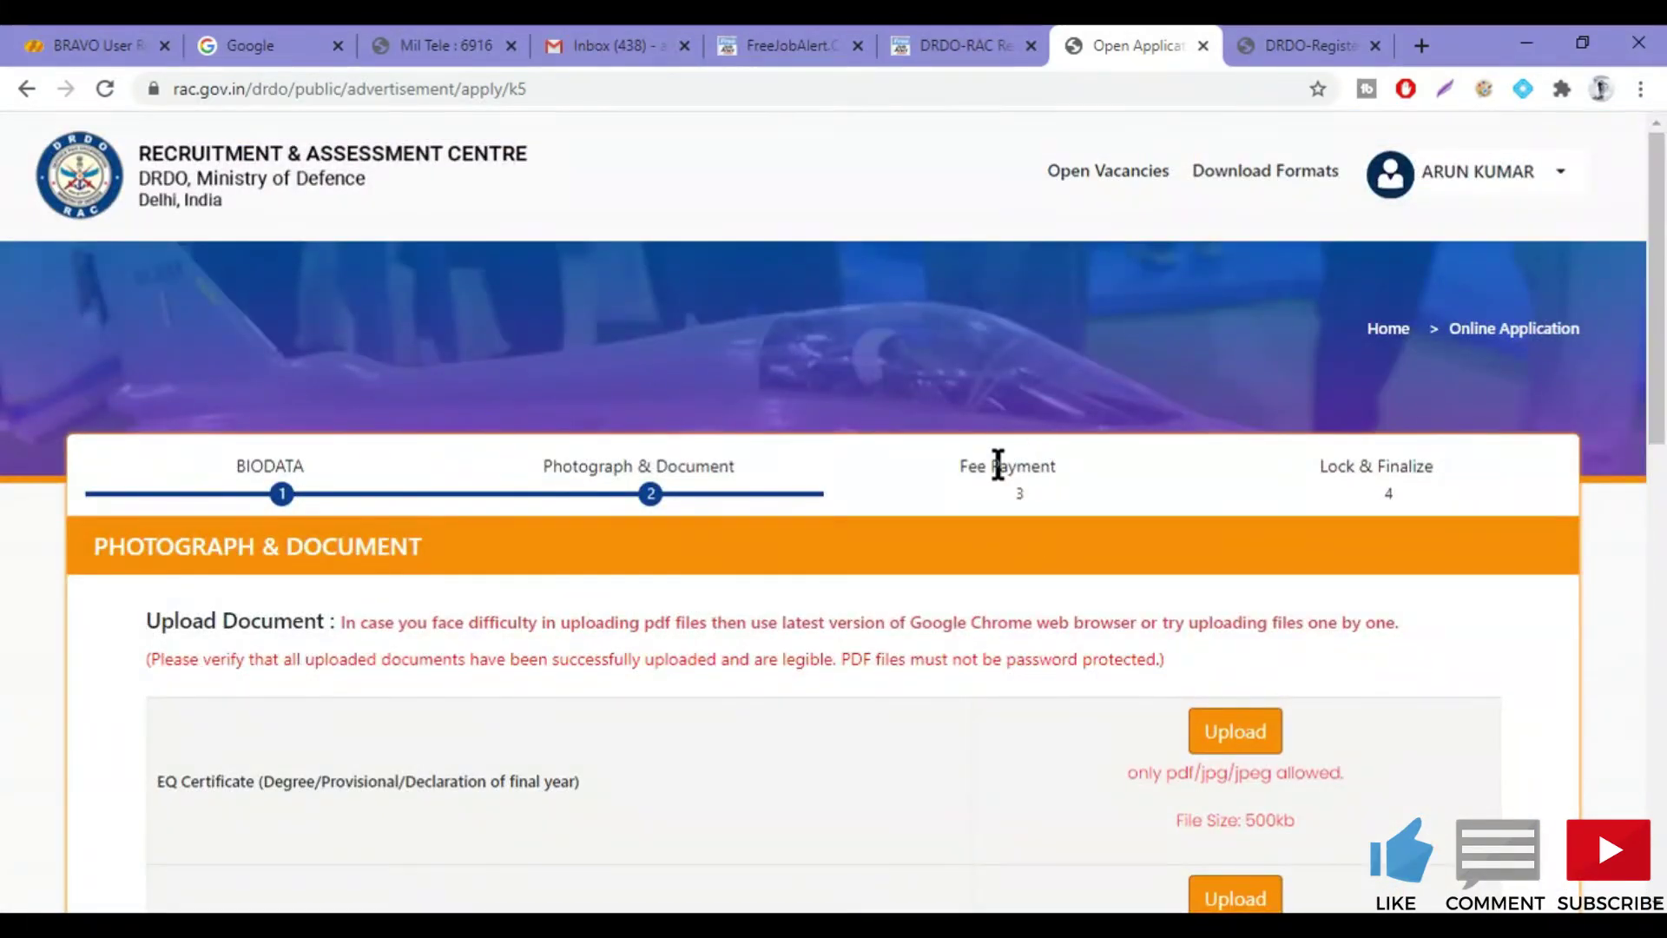